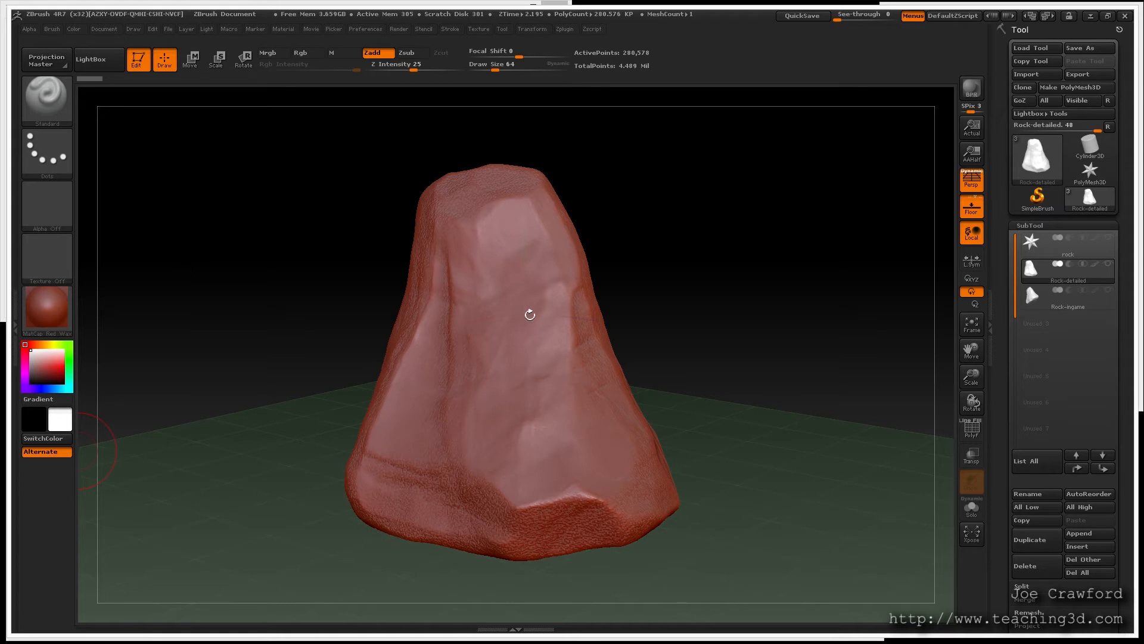
# Select the Rock-ingame subtool and turn on the polygon wireframe display to examine its low-poly topology
pyautogui.moveTo(532, 315); pyautogui.dragTo(540, 337, button='right')
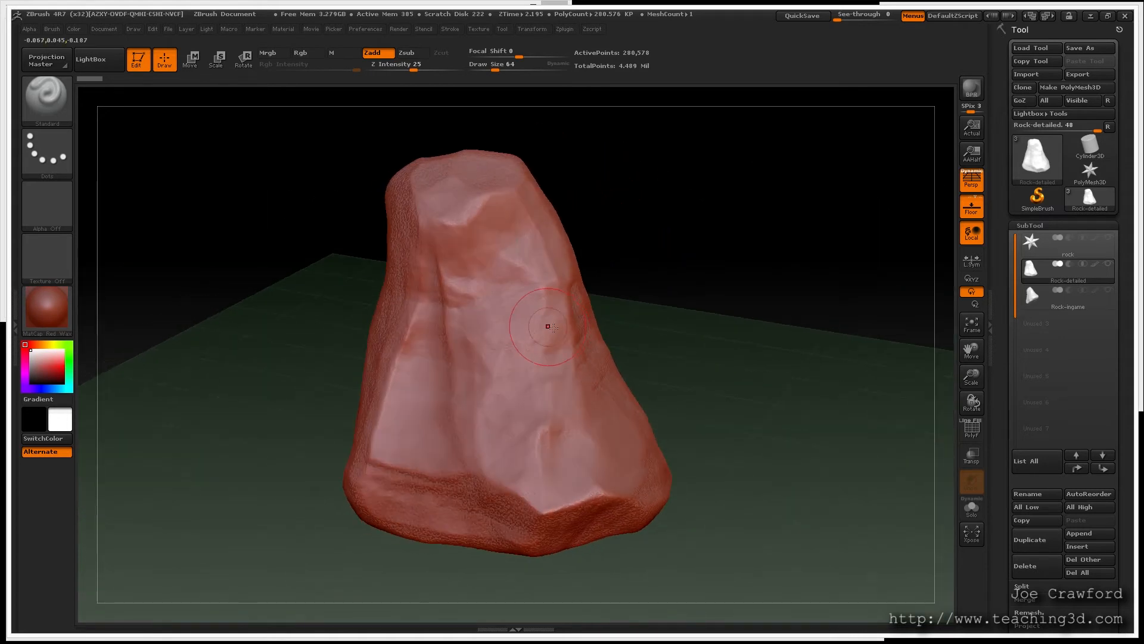
pyautogui.click(1064, 306)
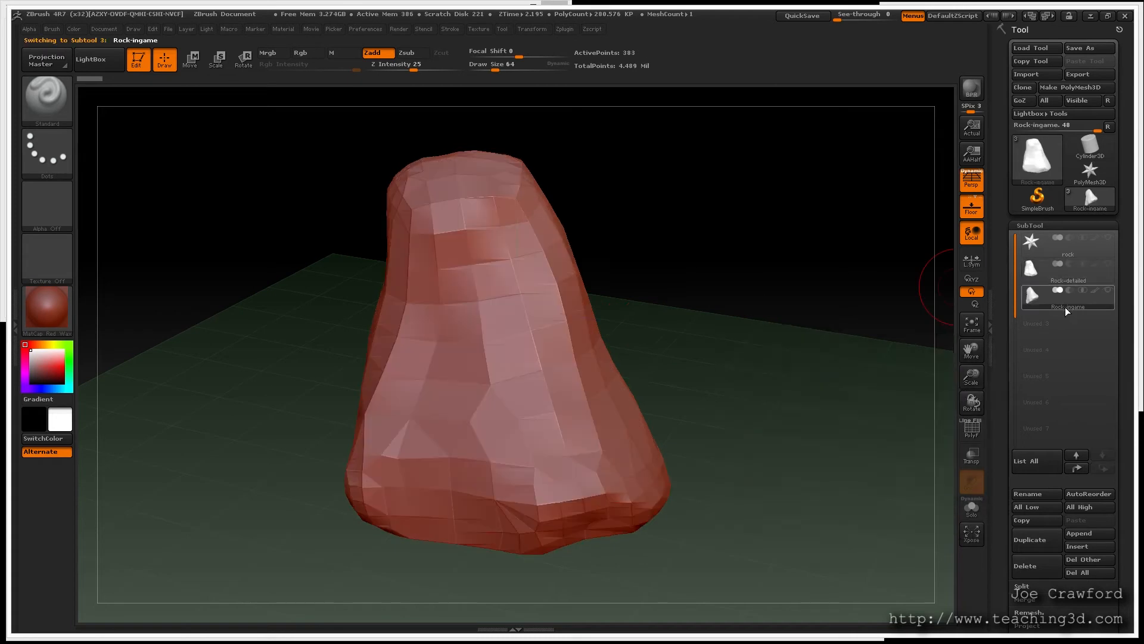
pyautogui.moveTo(483, 280); pyautogui.dragTo(541, 286, button='right')
pyautogui.hotkey('shift', 'f')
# Switch to the Rock-detailed subtool and raise it to its highest subdivision level
pyautogui.click(1075, 271)
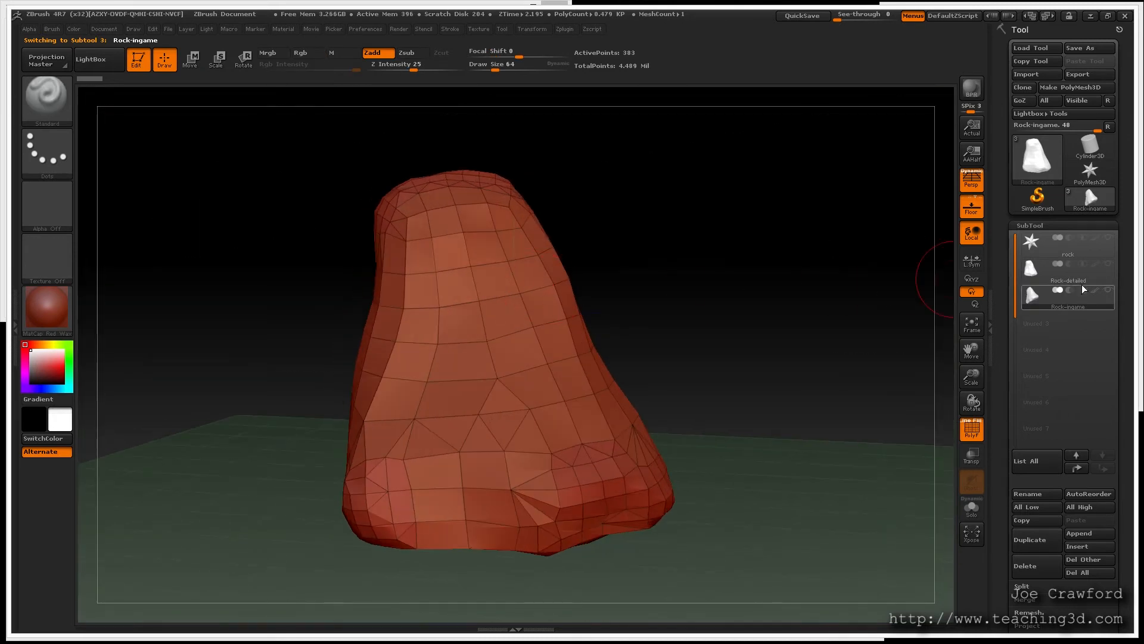
pyautogui.moveTo(681, 247)
pyautogui.mouseDown(button='right')
pyautogui.moveTo(746, 266)
pyautogui.moveTo(675, 271)
pyautogui.mouseUp(button='right')
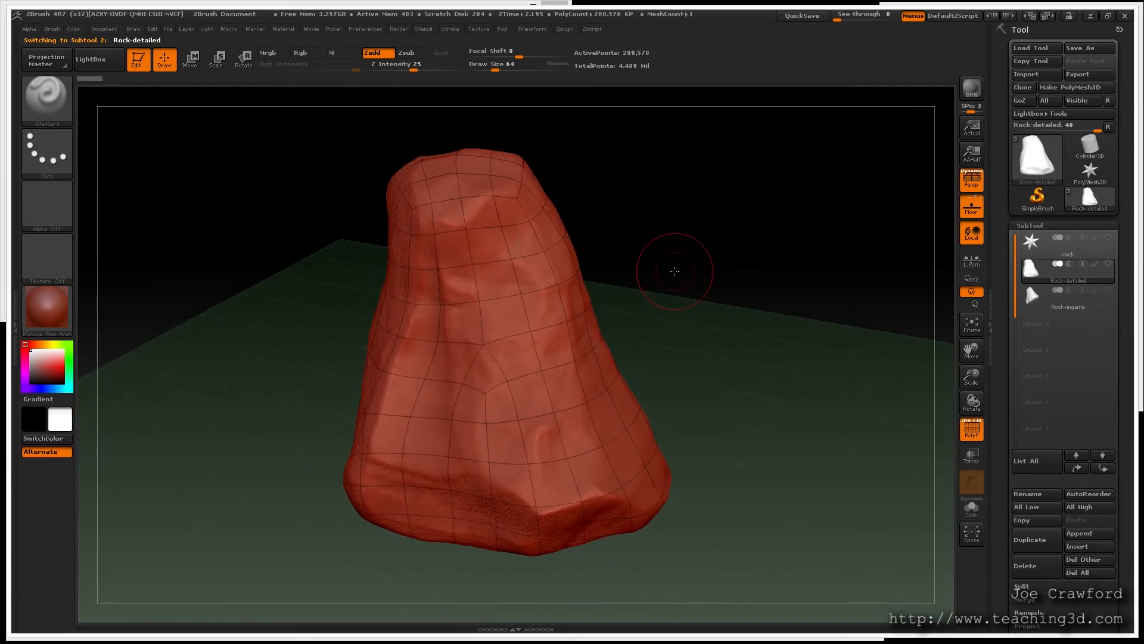
pyautogui.hotkey('ctrl', 'd')
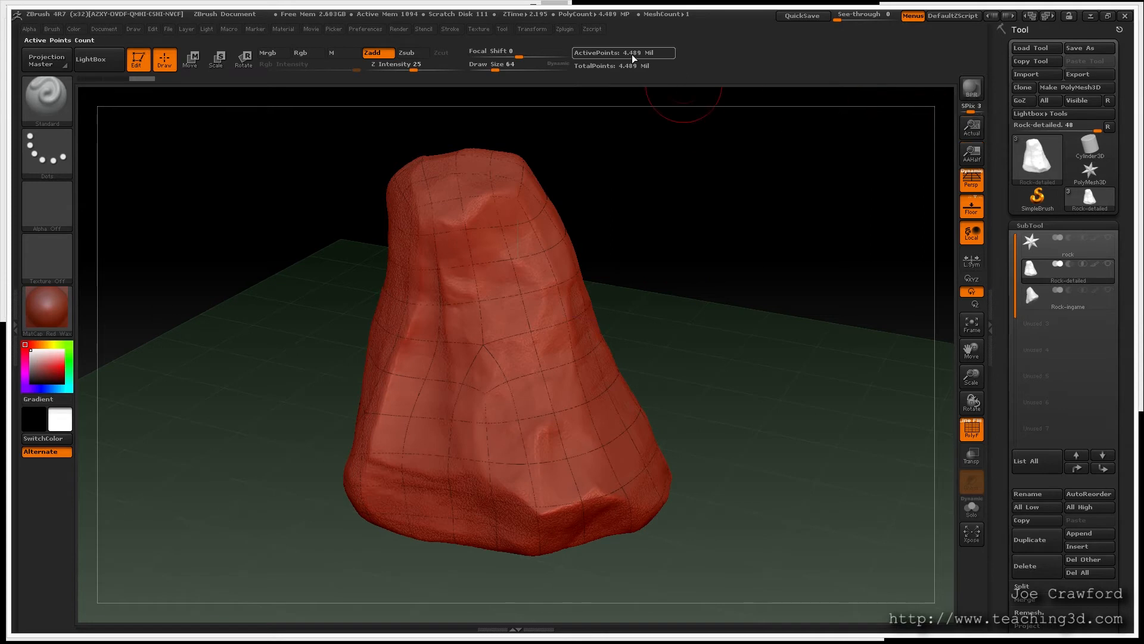
pyautogui.click(1078, 75)
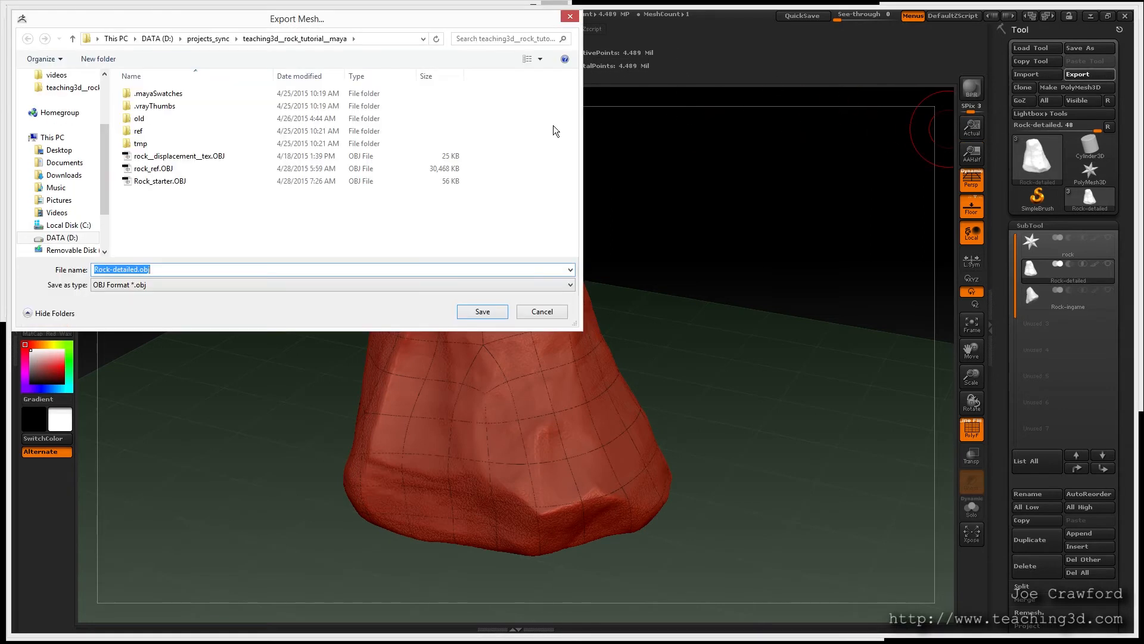
pyautogui.moveTo(104, 134); pyautogui.dragTo(103, 83)
pyautogui.click(58, 93)
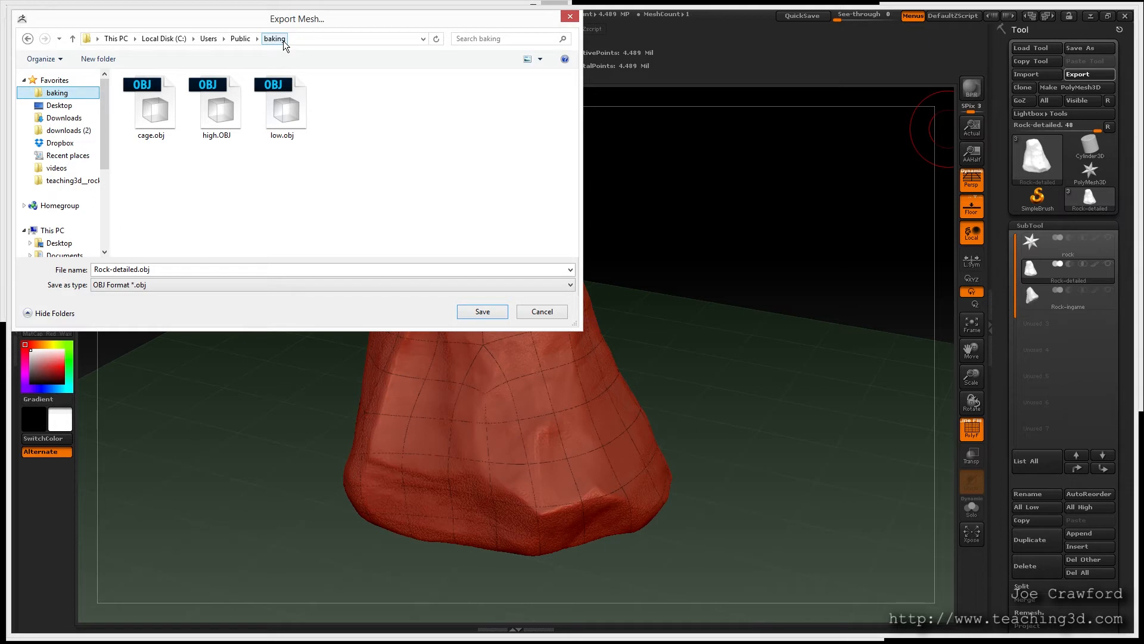
pyautogui.click(219, 133)
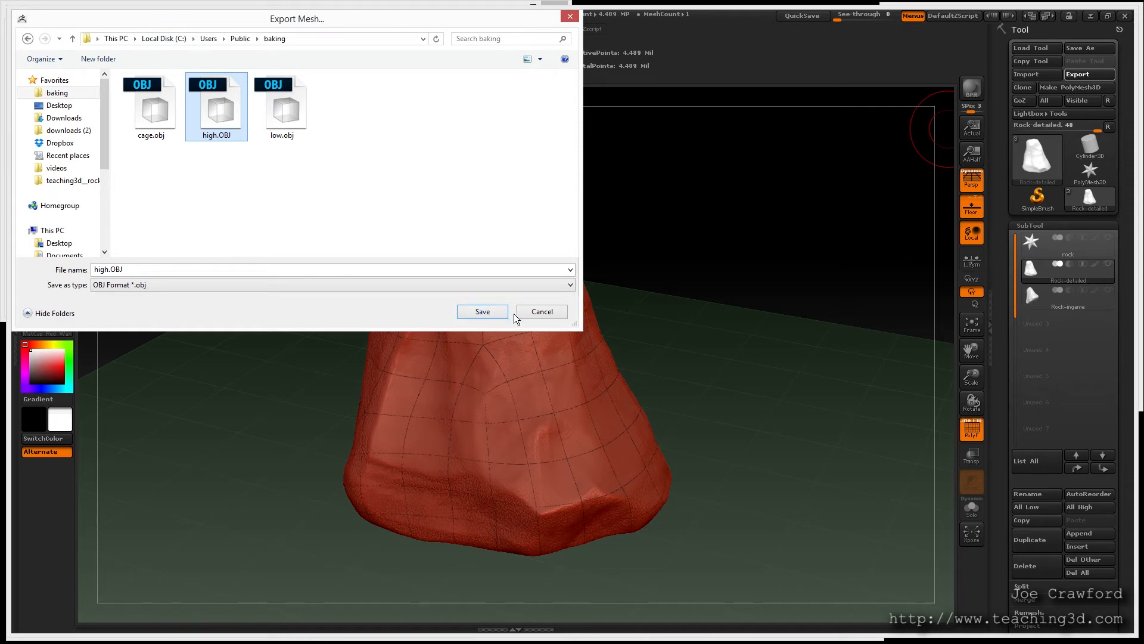
pyautogui.click(541, 312)
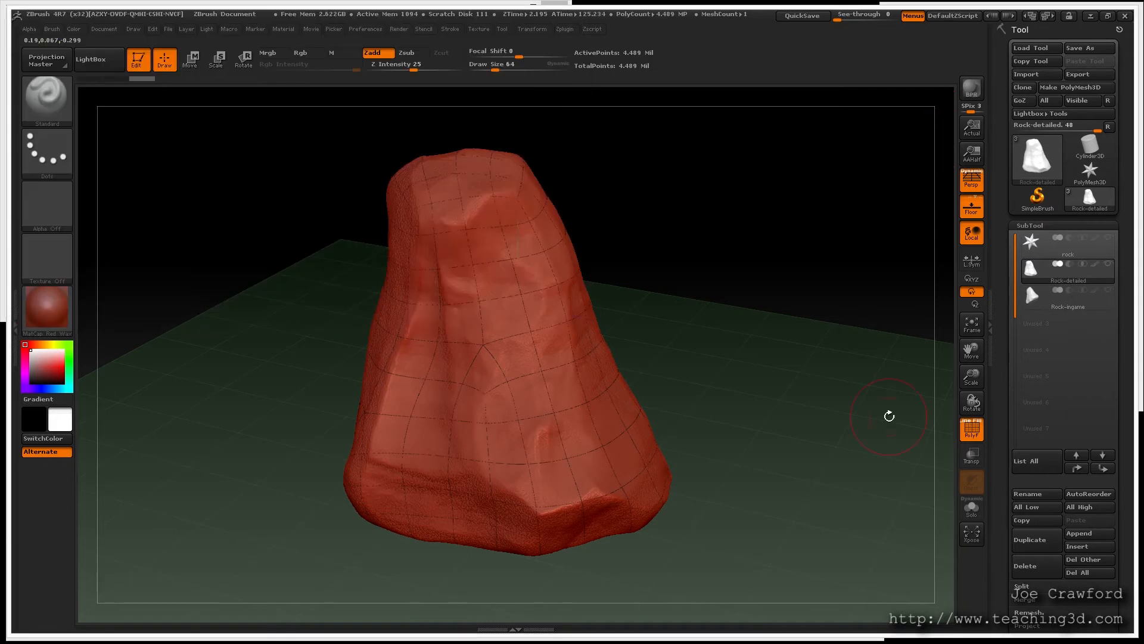
# Turn off merging of UV coordinates (Mrg) in the tool's export settings
pyautogui.moveTo(1003, 511); pyautogui.dragTo(1010, 366)
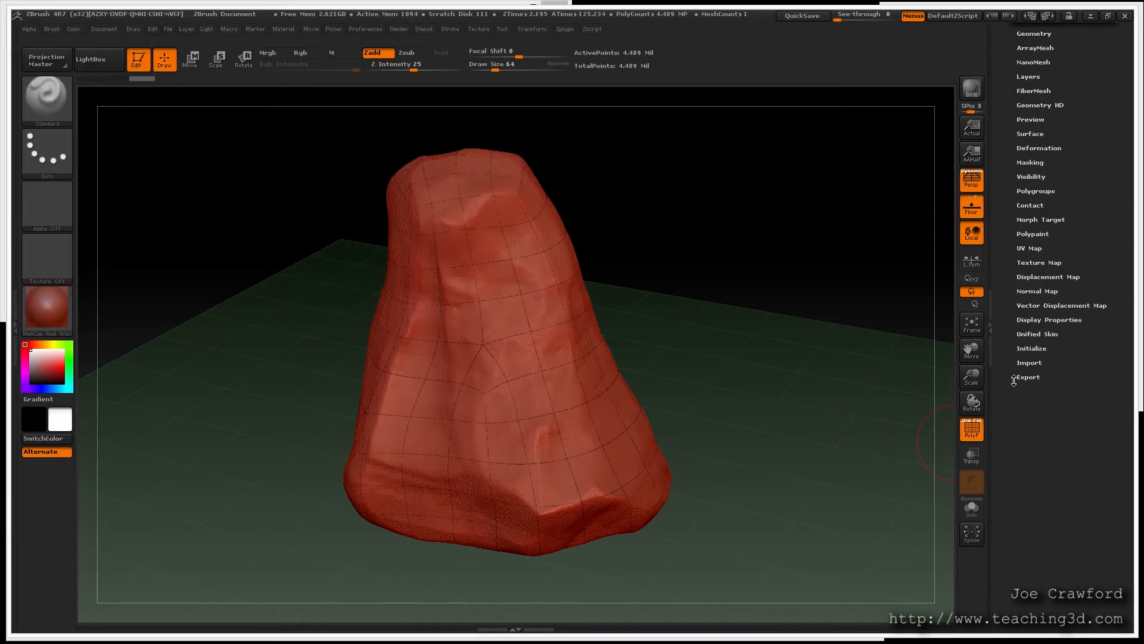
pyautogui.click(1029, 375)
pyautogui.moveTo(1008, 104); pyautogui.dragTo(1024, 233)
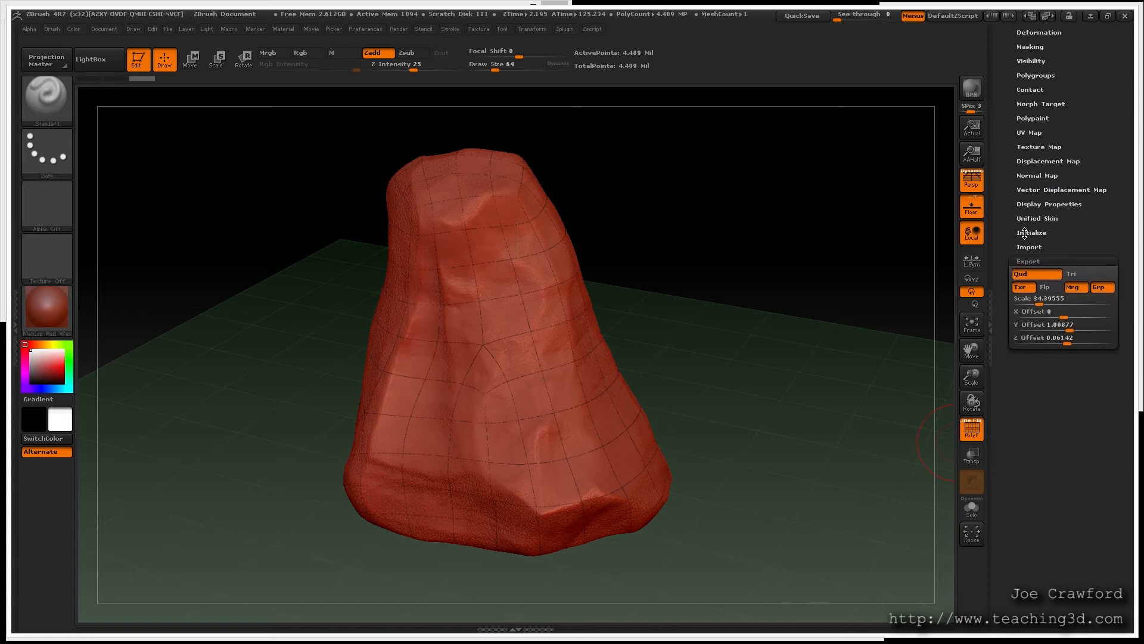
pyautogui.click(1079, 288)
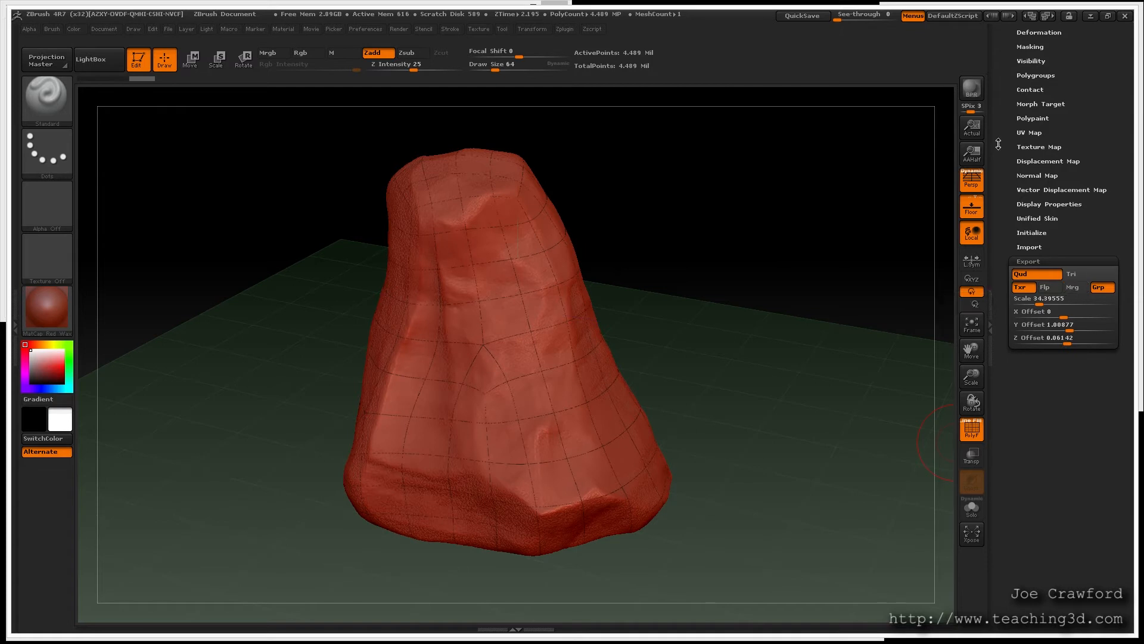
# Export the Rock-detailed mesh as high.OBJ into the baking folder, replacing the existing file
pyautogui.moveTo(999, 143); pyautogui.dragTo(1008, 456)
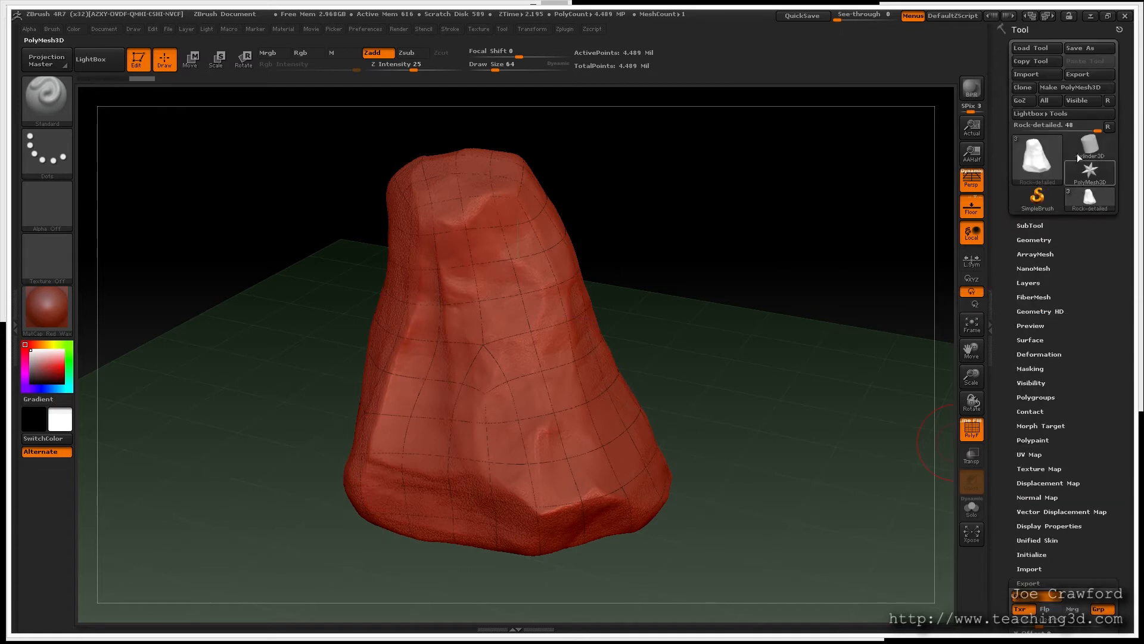
pyautogui.click(1090, 73)
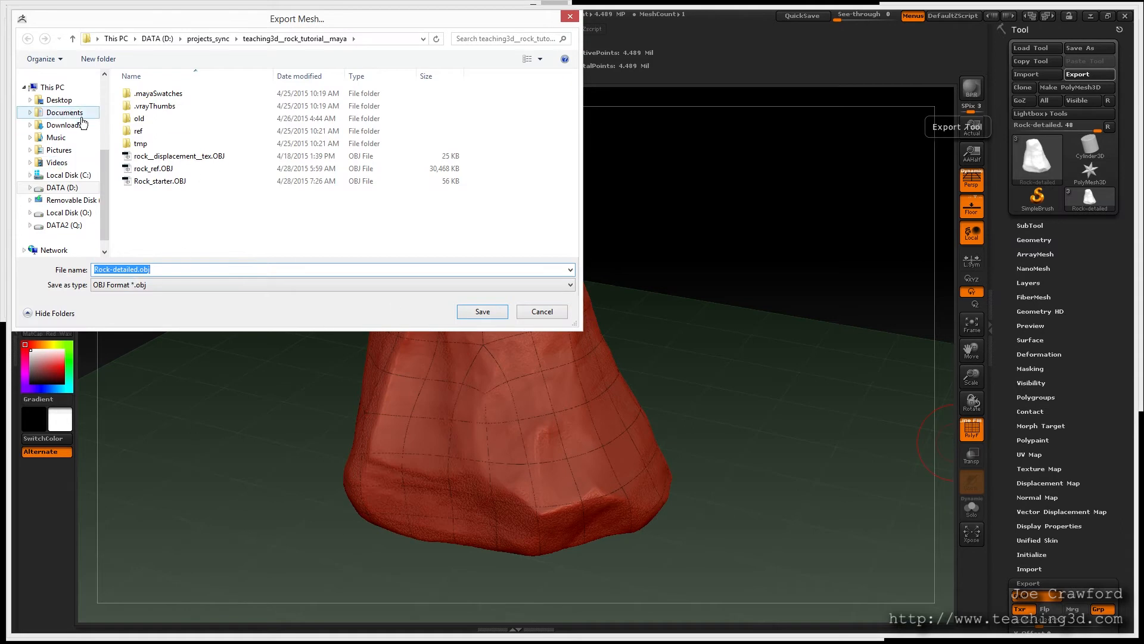
pyautogui.scroll(4, 103, 137)
pyautogui.click(56, 92)
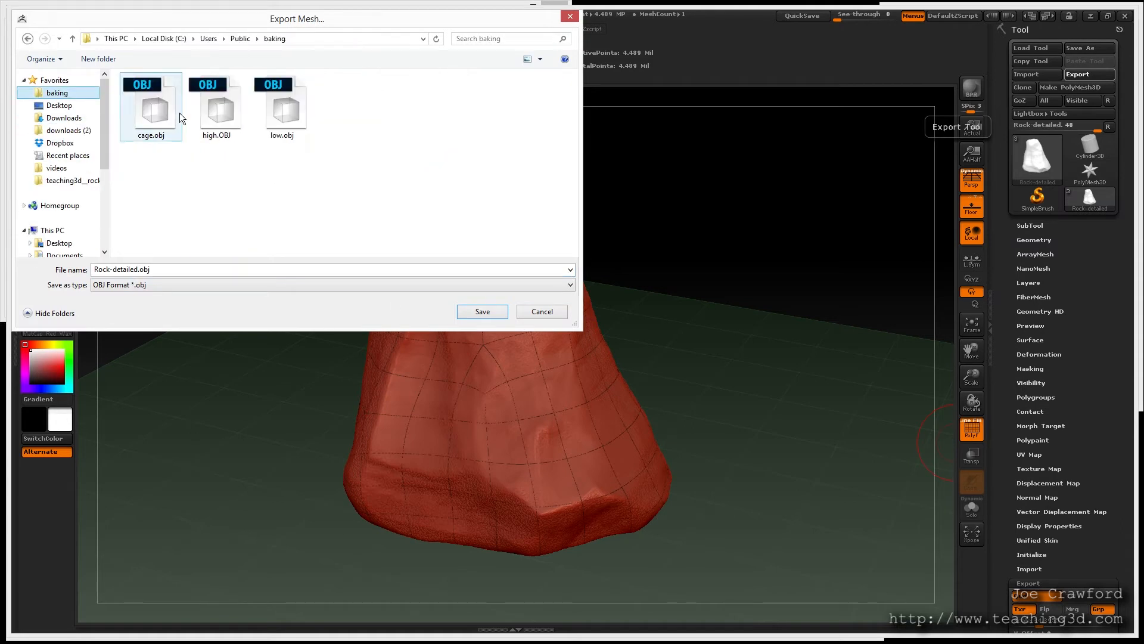
pyautogui.click(216, 107)
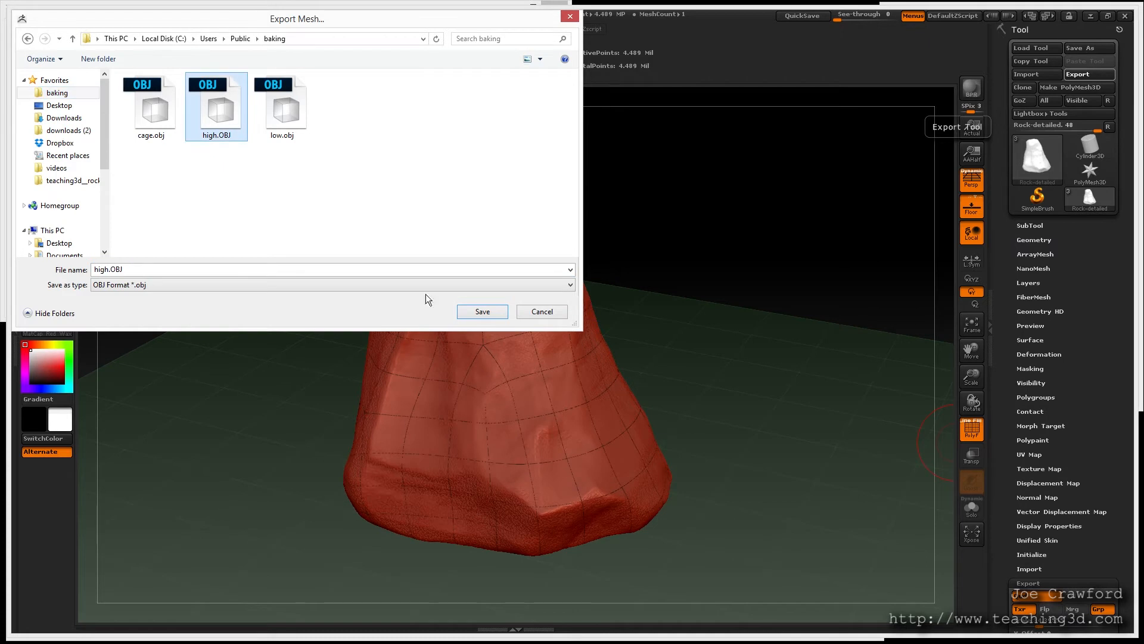
pyautogui.click(493, 314)
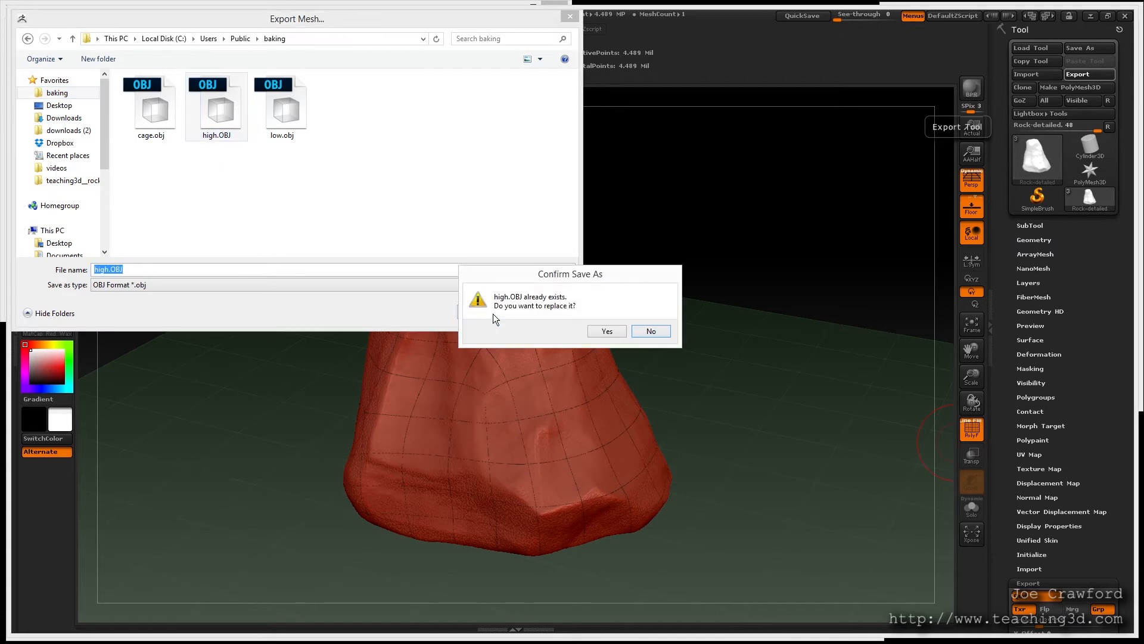
pyautogui.click(606, 331)
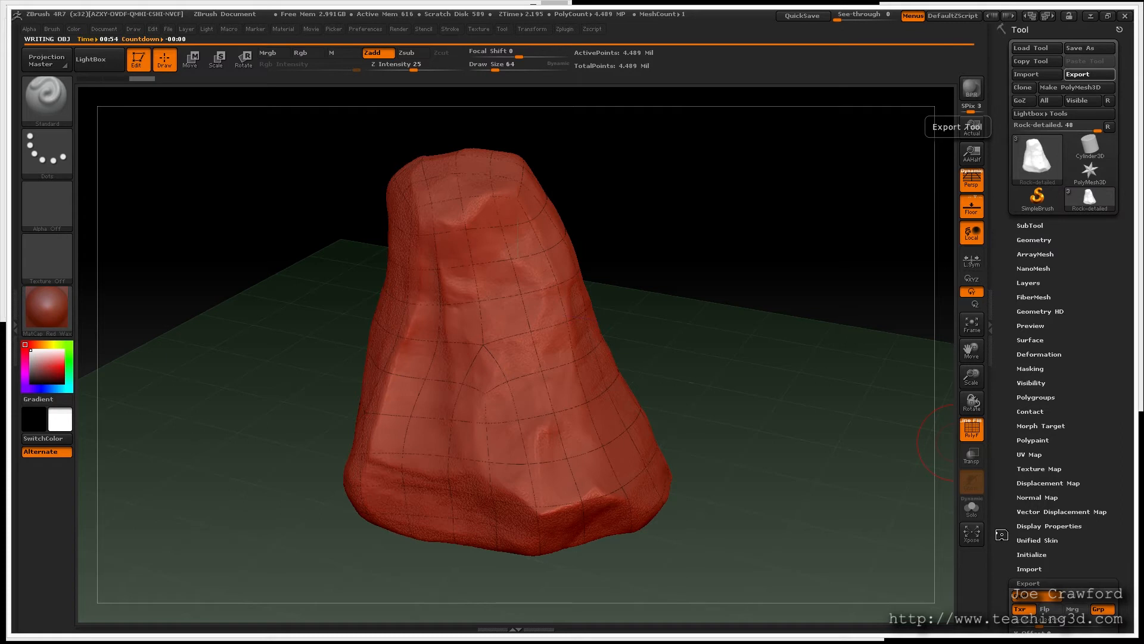
# Turn merging of UV coordinates (Mrg) back on in the tool's export settings
pyautogui.scroll(-5, 1003, 559)
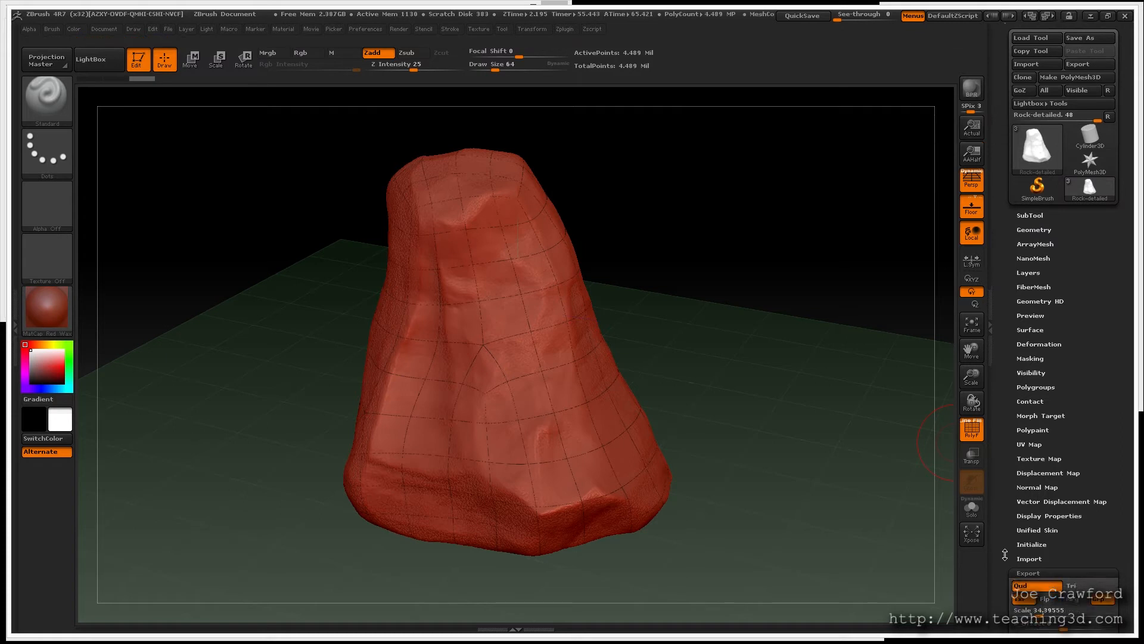
pyautogui.click(1072, 469)
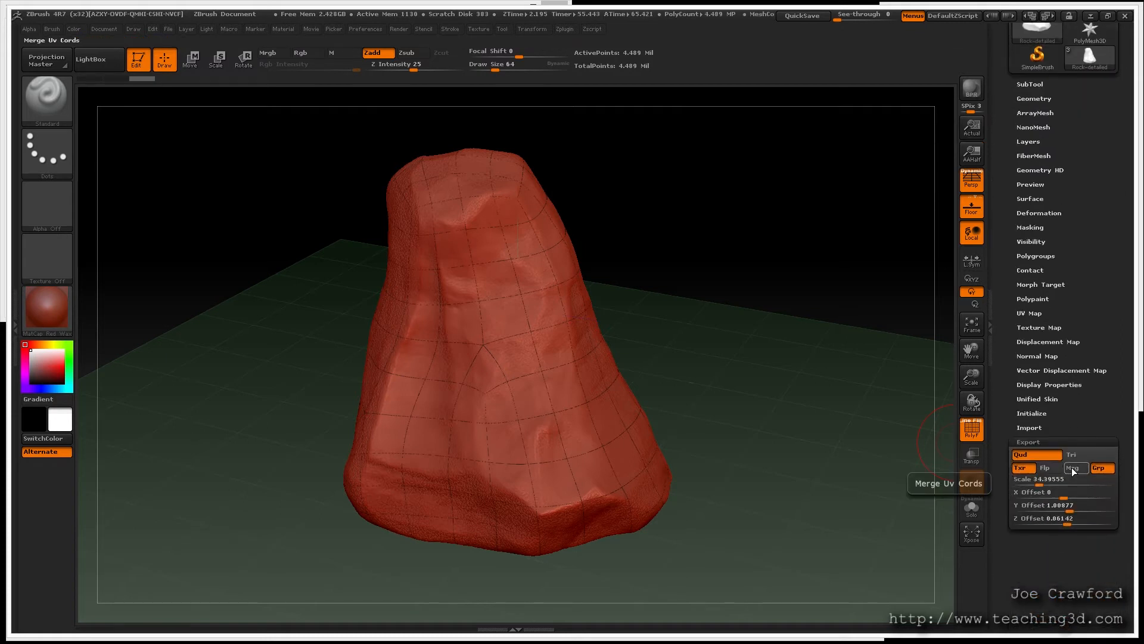
pyautogui.scroll(5, 998, 200)
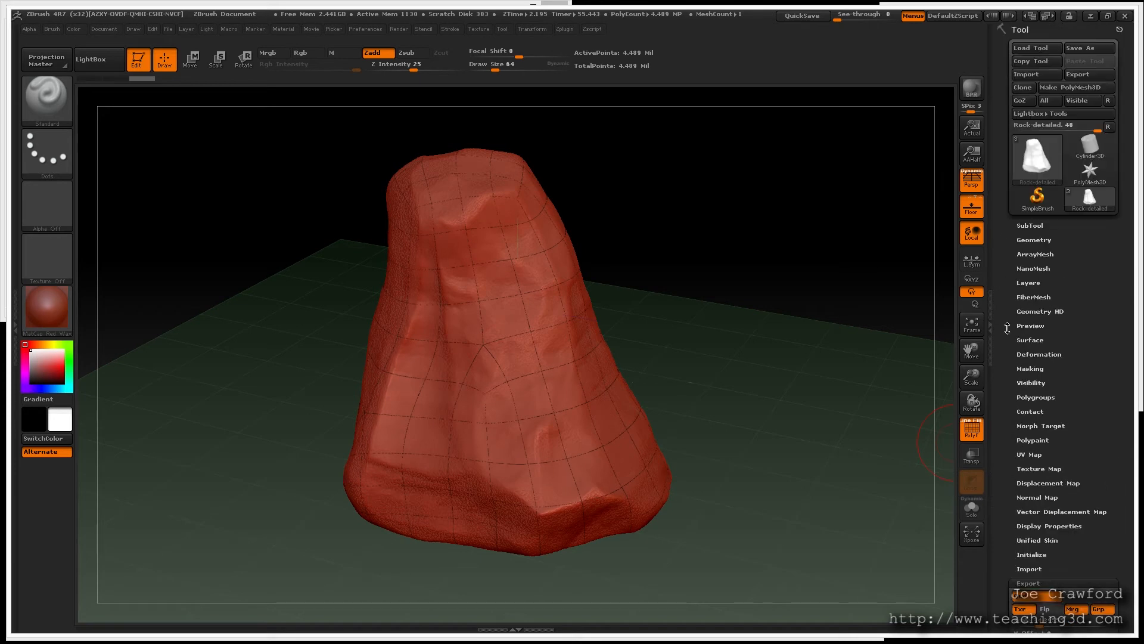
# Check the subdivision settings of Rock-detailed and reopen the subtool list
pyautogui.click(1034, 239)
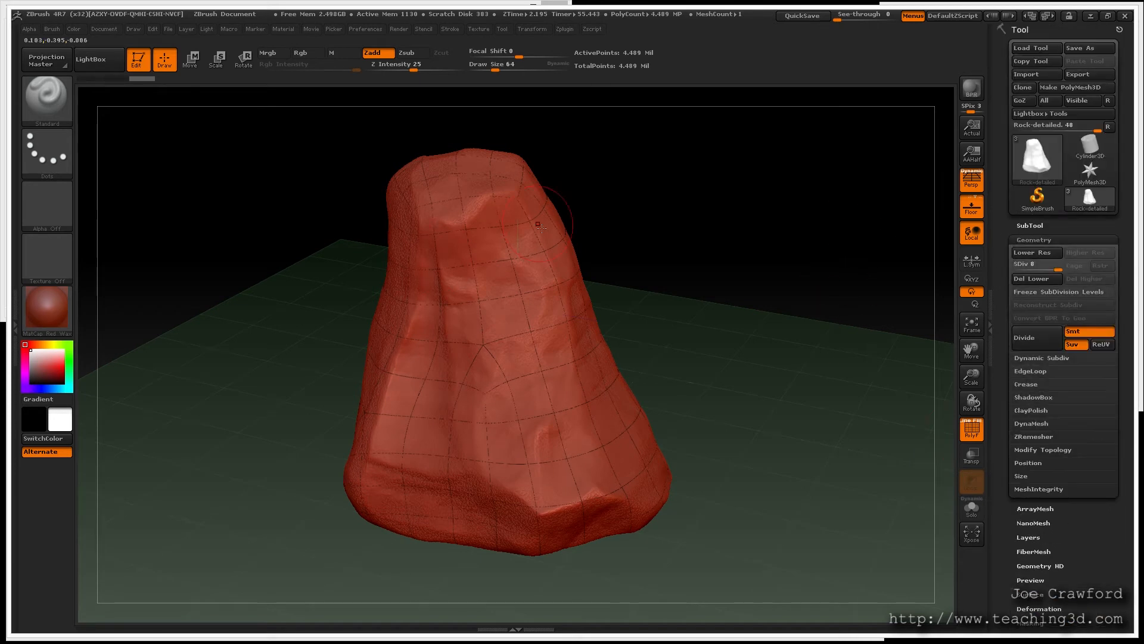
pyautogui.moveTo(522, 355)
pyautogui.mouseDown(button='right')
pyautogui.moveTo(504, 350)
pyautogui.moveTo(538, 355)
pyautogui.mouseUp(button='right')
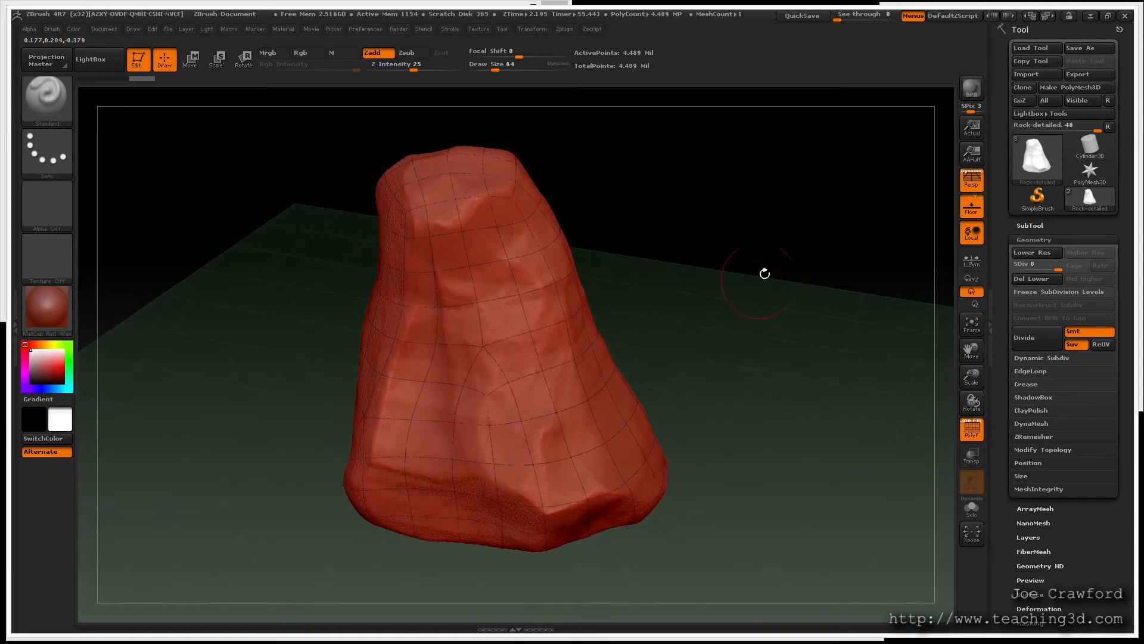
pyautogui.click(1041, 226)
pyautogui.click(1061, 260)
pyautogui.click(1051, 238)
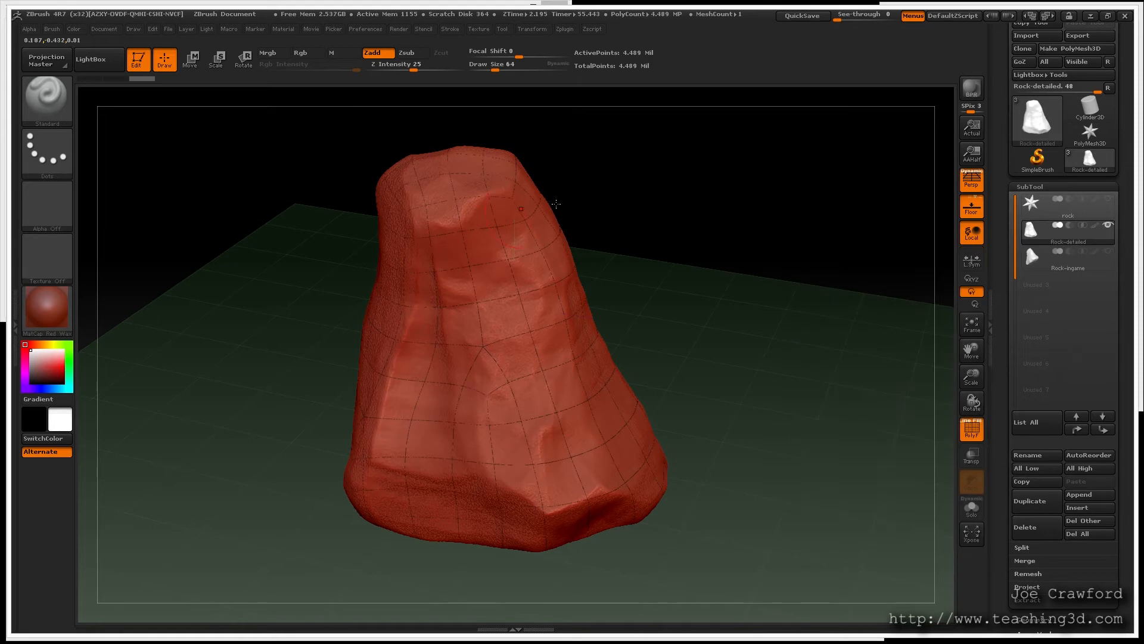
# Select the Rock-ingame subtool and hide the Rock-detailed and rock subtools so that it displays alone
pyautogui.click(1081, 269)
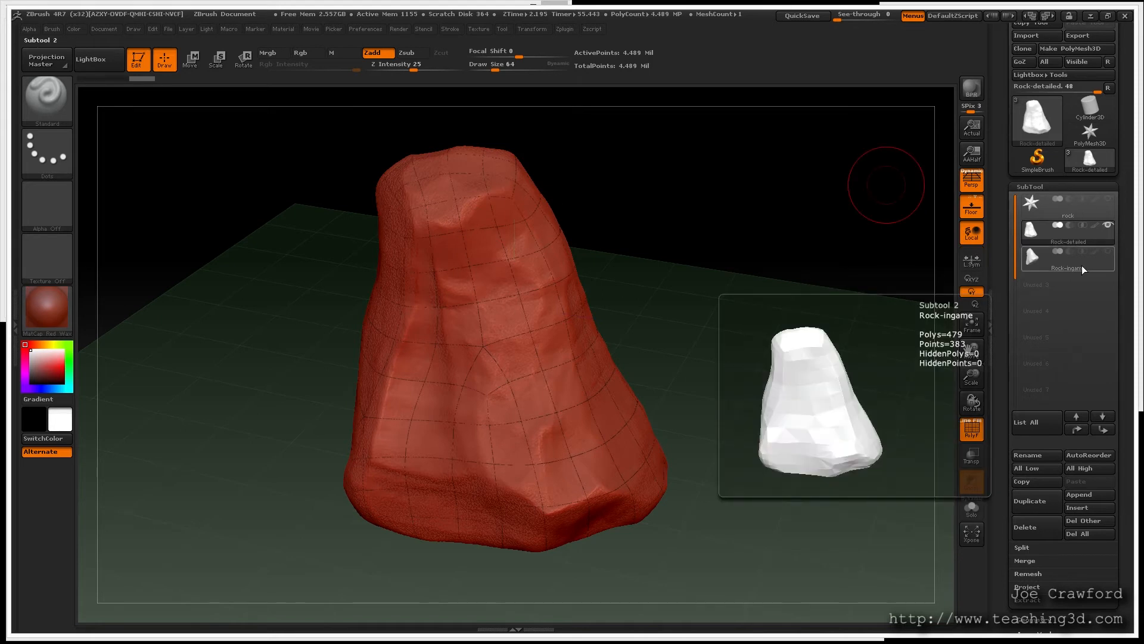
pyautogui.click(1082, 265)
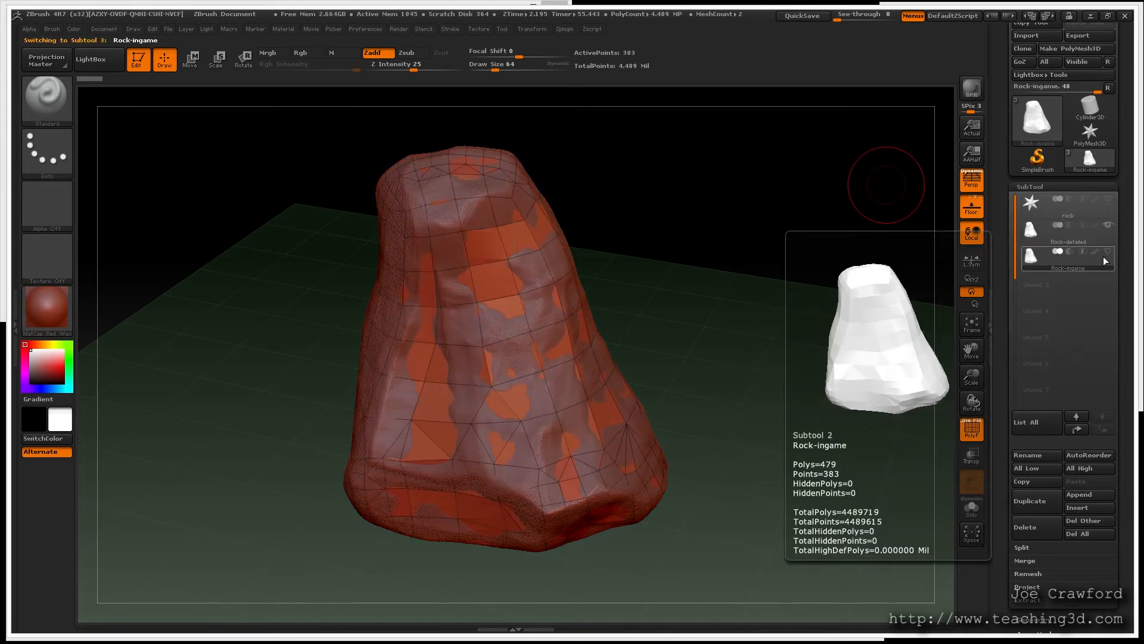
pyautogui.click(1107, 252)
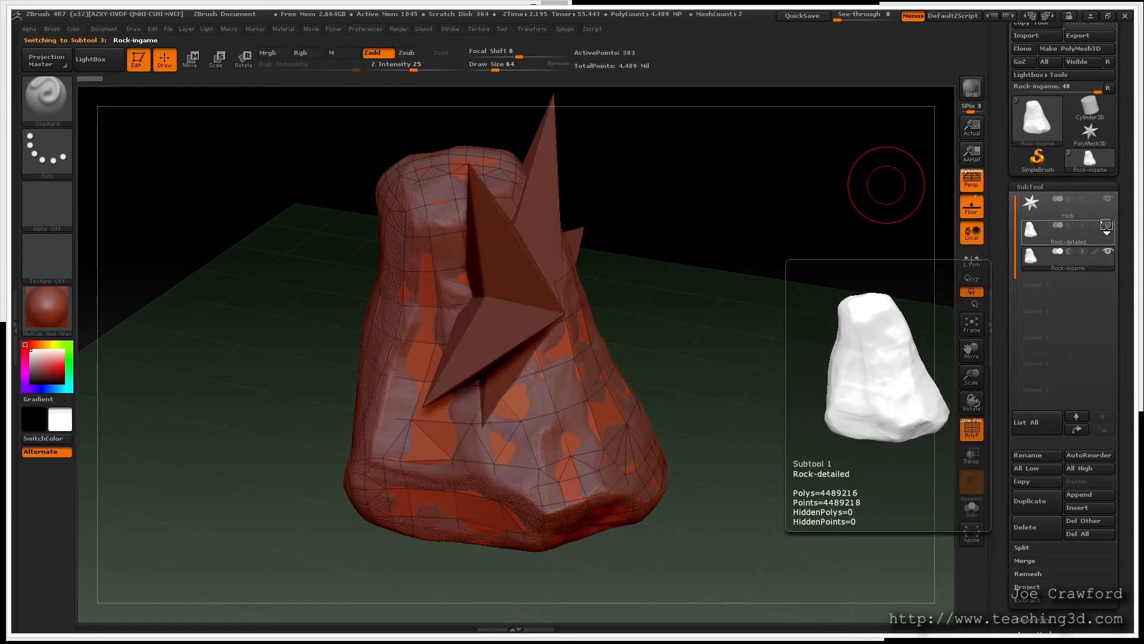
pyautogui.click(1107, 224)
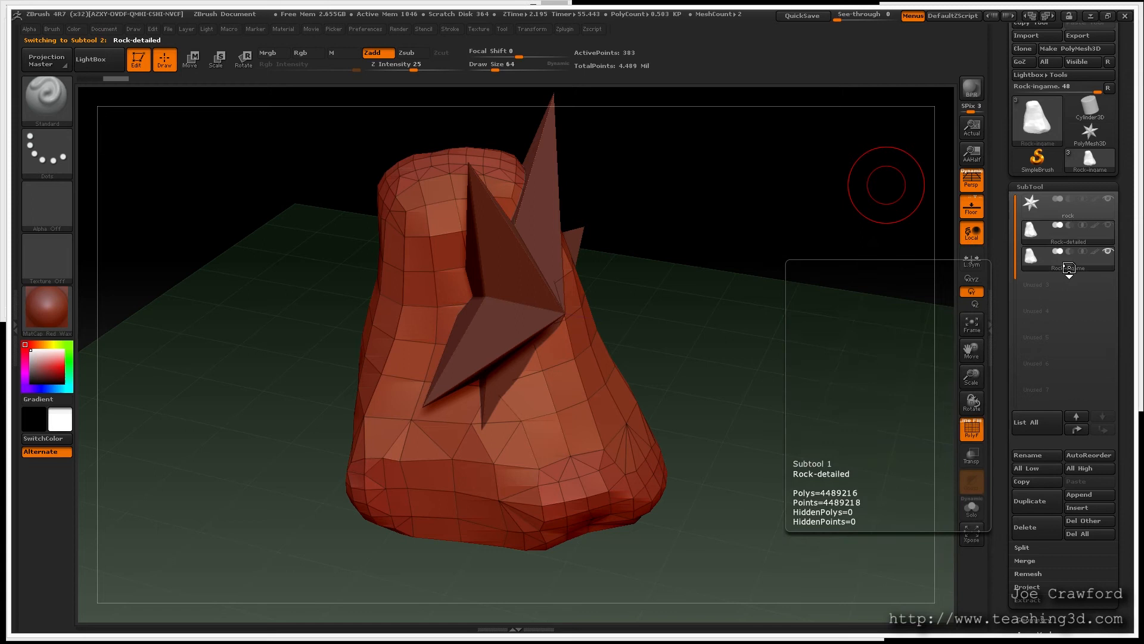
pyautogui.click(1106, 201)
pyautogui.click(1080, 263)
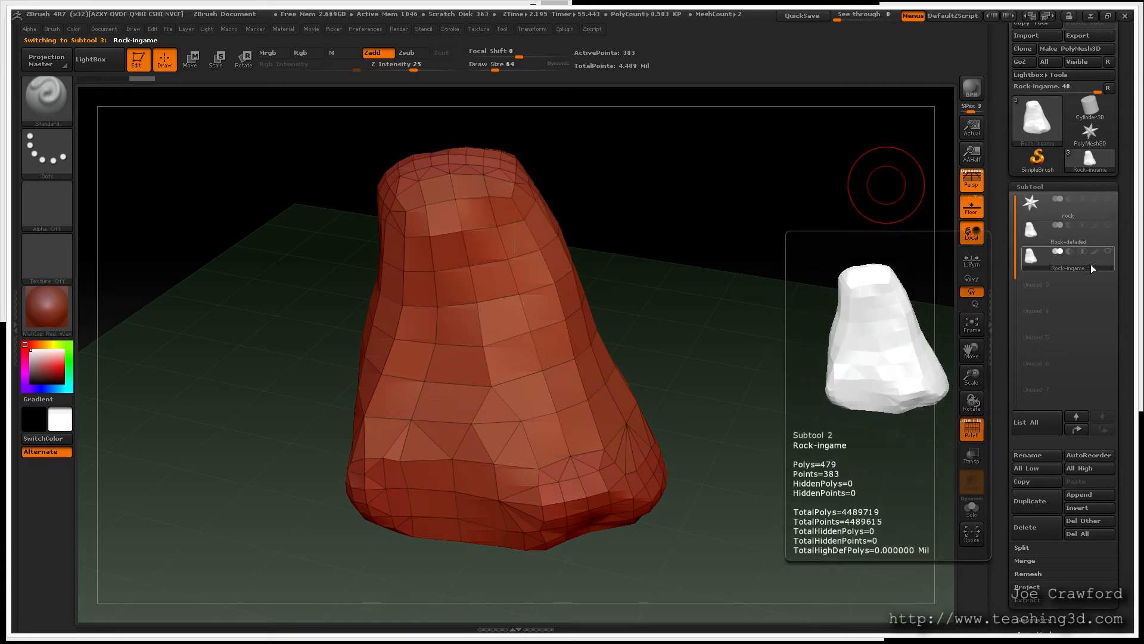
# Show all subtools and switch the visibility of rock, Rock-detailed and Rock-ingame off again
pyautogui.keyDown('shift'); pyautogui.click(1108, 251); pyautogui.keyUp('shift')
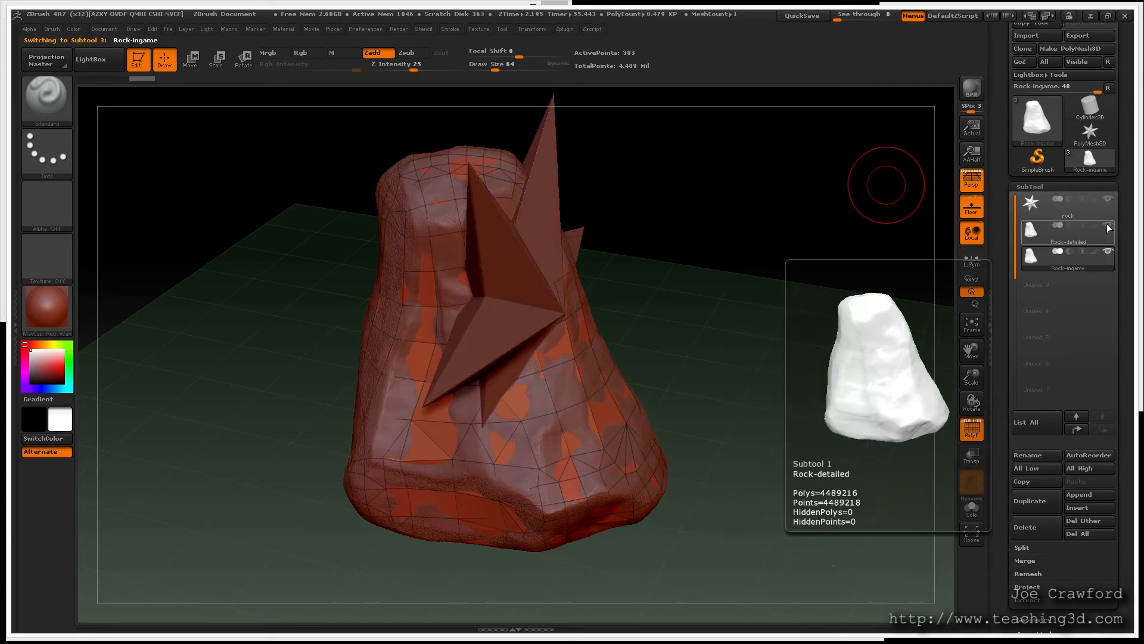
pyautogui.click(1108, 225)
pyautogui.click(1107, 199)
pyautogui.click(1078, 236)
pyautogui.click(1108, 252)
# Alternate between the Rock-ingame and Rock-detailed subtools to compare their shapes, ending on Rock-detailed
pyautogui.click(1088, 262)
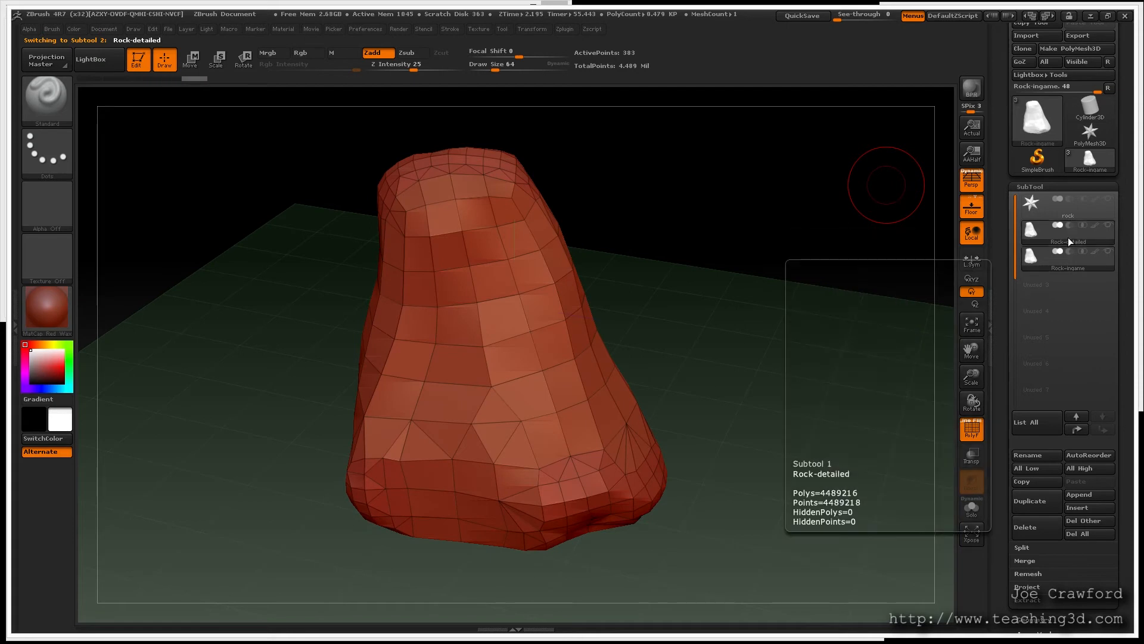
pyautogui.click(1067, 237)
pyautogui.click(1071, 259)
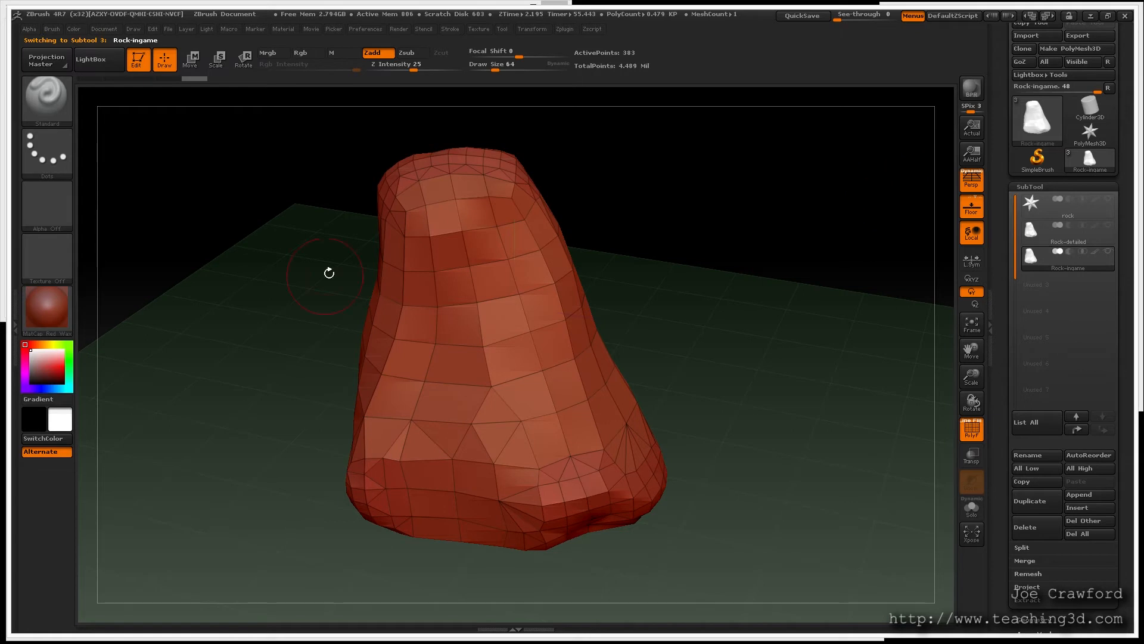
pyautogui.moveTo(460, 322)
pyautogui.mouseDown(button='right')
pyautogui.moveTo(475, 334)
pyautogui.moveTo(530, 329)
pyautogui.moveTo(473, 332)
pyautogui.mouseUp(button='right')
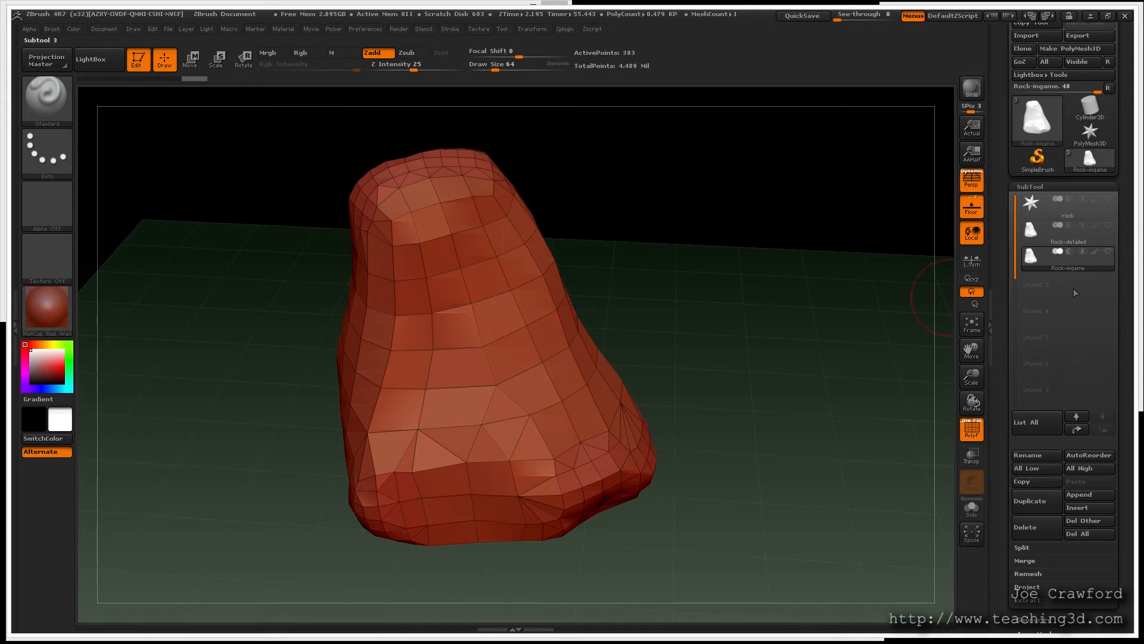
pyautogui.click(1061, 238)
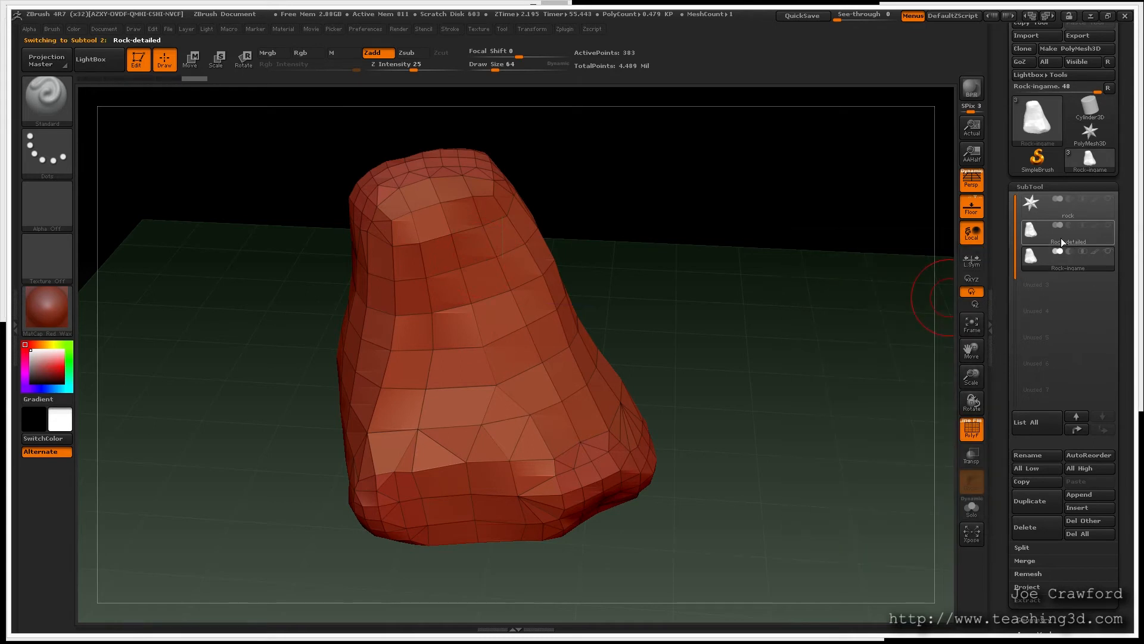
pyautogui.moveTo(636, 330); pyautogui.dragTo(444, 340)
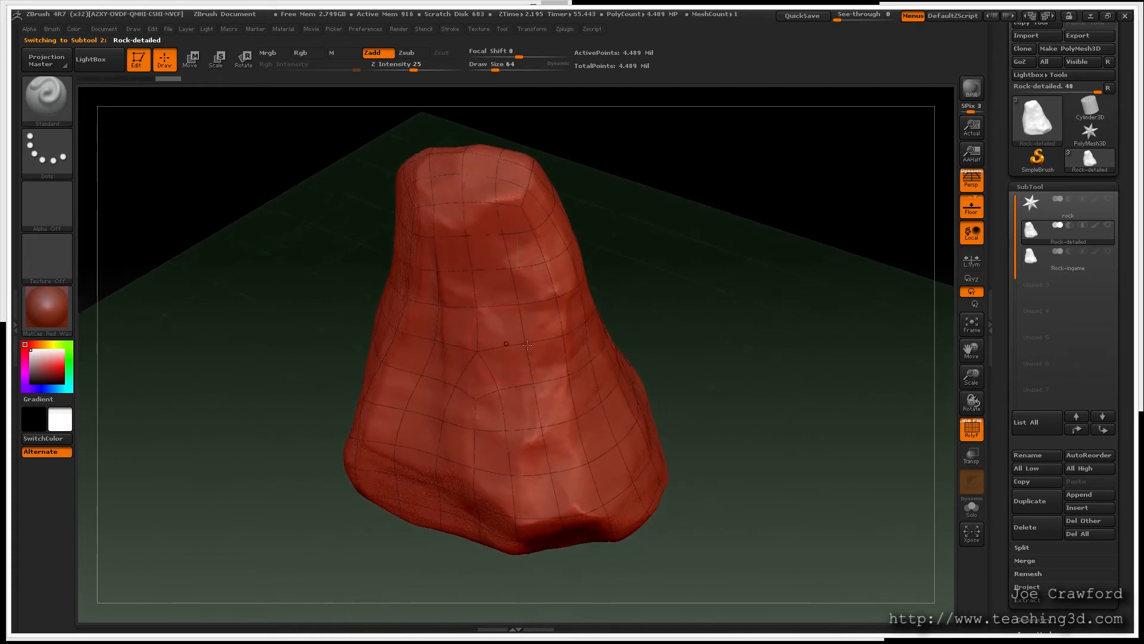
# Switch to the Rock-ingame subtool and examine its low-poly mesh from several angles
pyautogui.moveTo(1068, 245)
pyautogui.click(1060, 267)
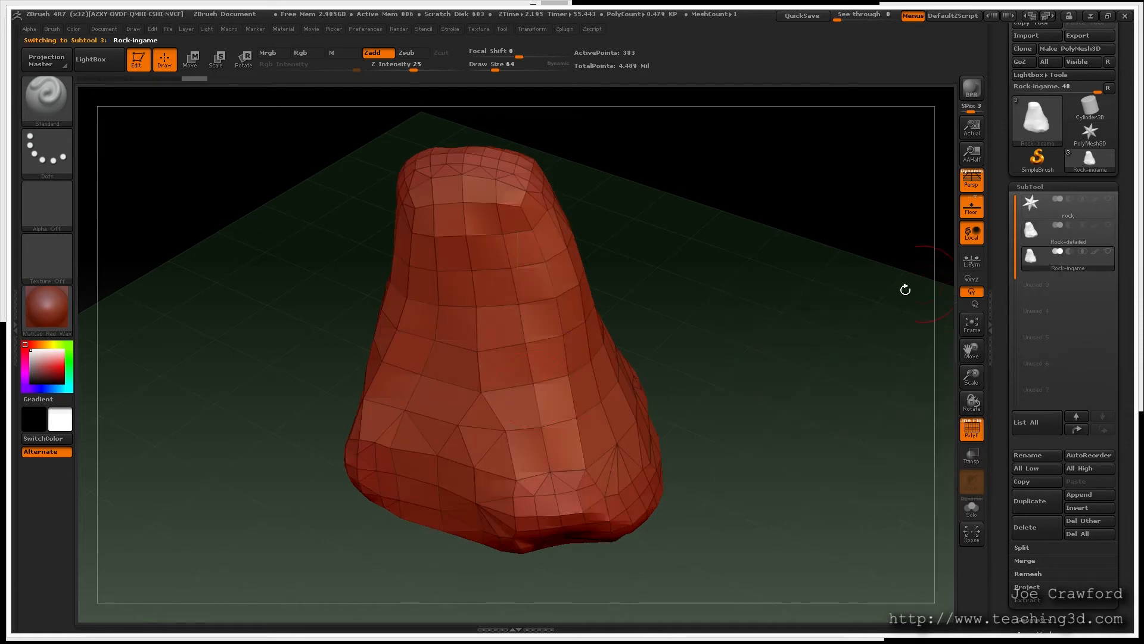
pyautogui.moveTo(468, 394)
pyautogui.mouseDown(button='right')
pyautogui.moveTo(382, 377)
pyautogui.moveTo(483, 380)
pyautogui.mouseUp(button='right')
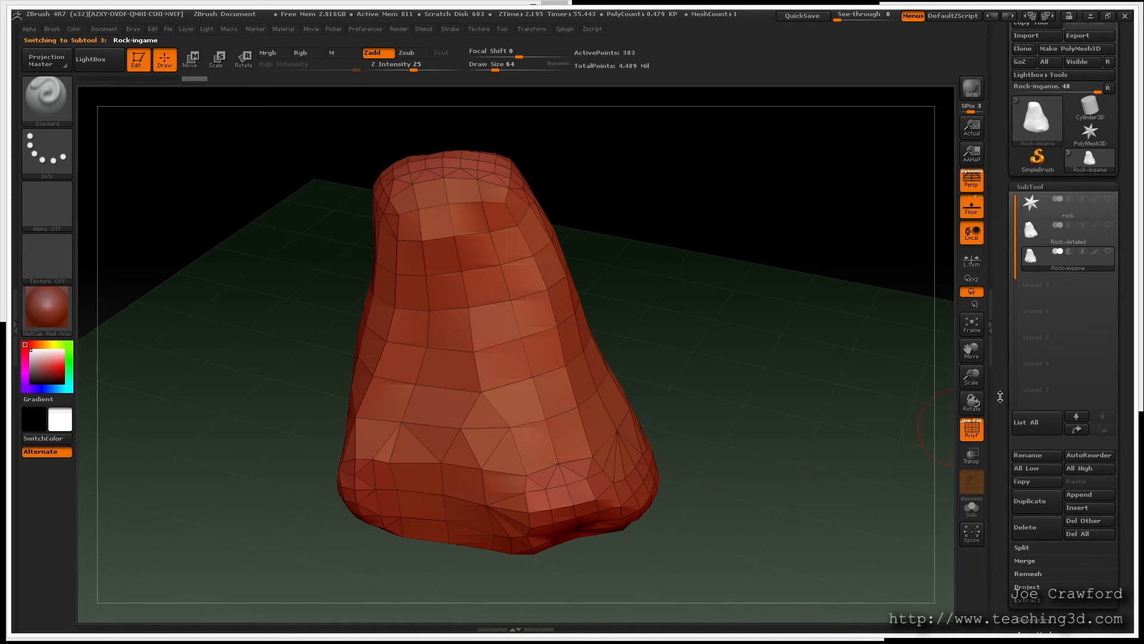
pyautogui.moveTo(1000, 396); pyautogui.dragTo(1004, 368)
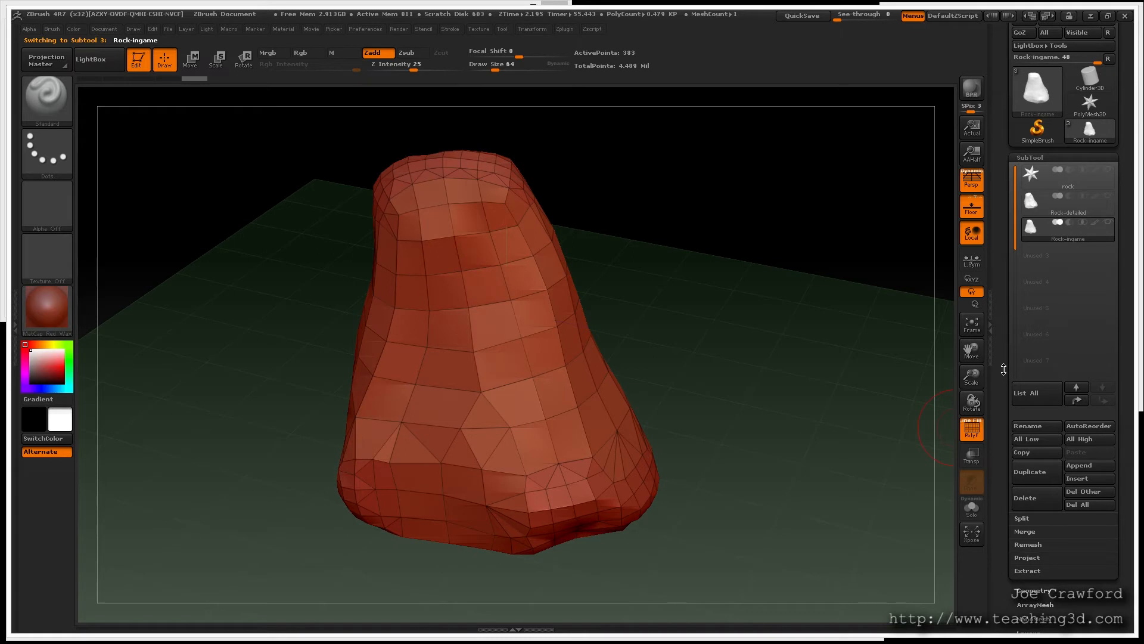
pyautogui.moveTo(409, 313); pyautogui.dragTo(659, 298, button='right')
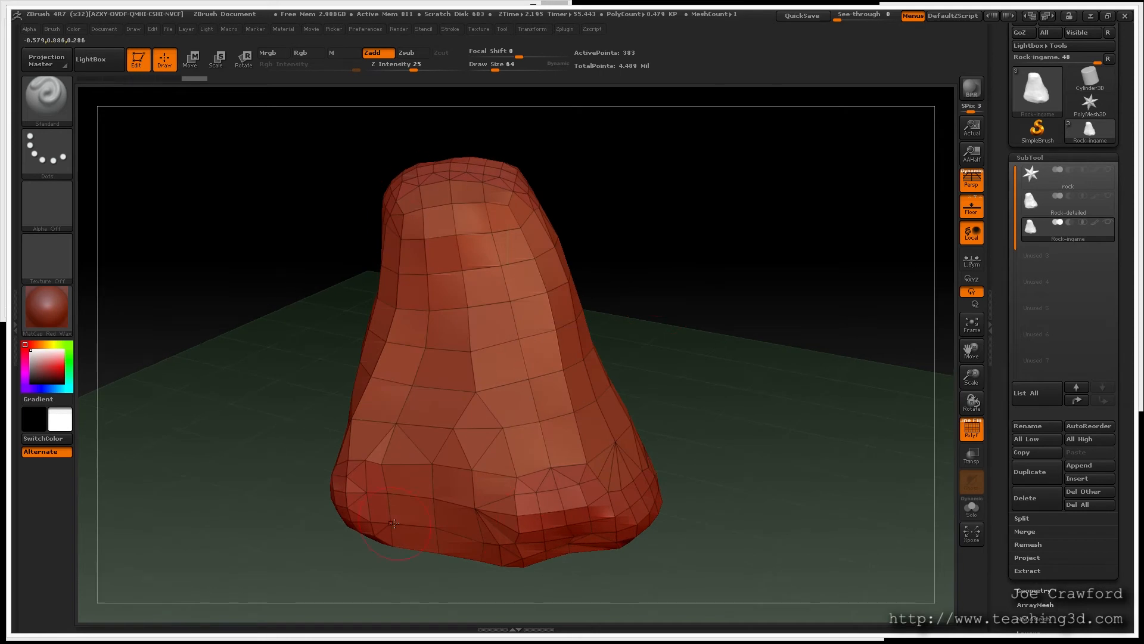
# Inspect the Rock-detailed subtool from different sides and compare it with Rock-ingame
pyautogui.click(1061, 214)
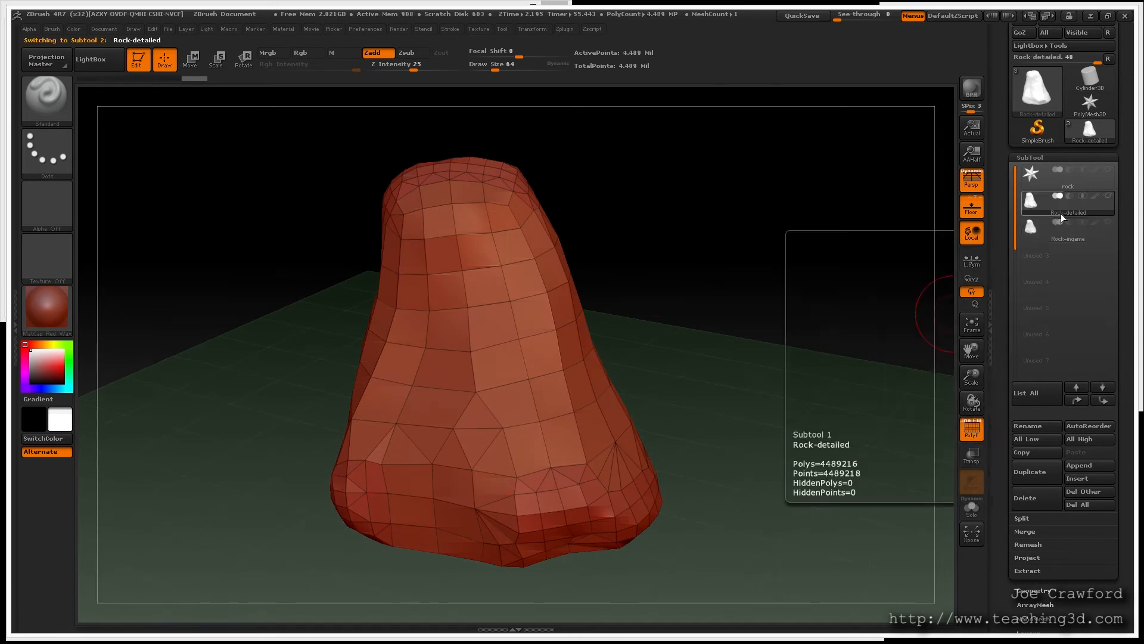
pyautogui.moveTo(363, 381); pyautogui.dragTo(384, 377, button='right')
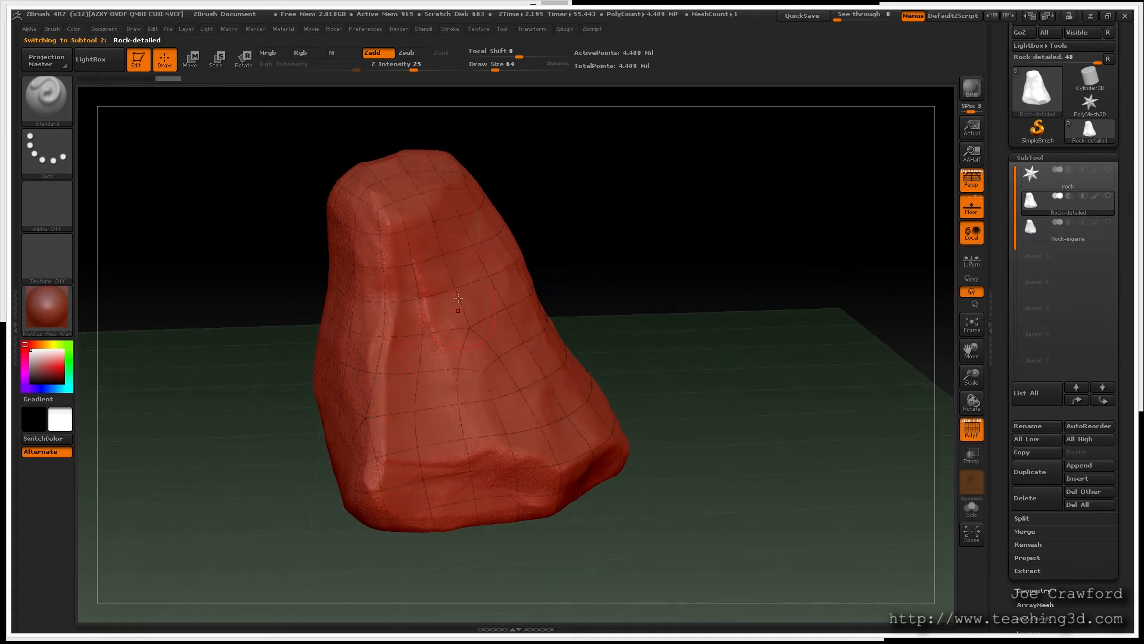
pyautogui.moveTo(439, 335); pyautogui.dragTo(876, 303, button='right')
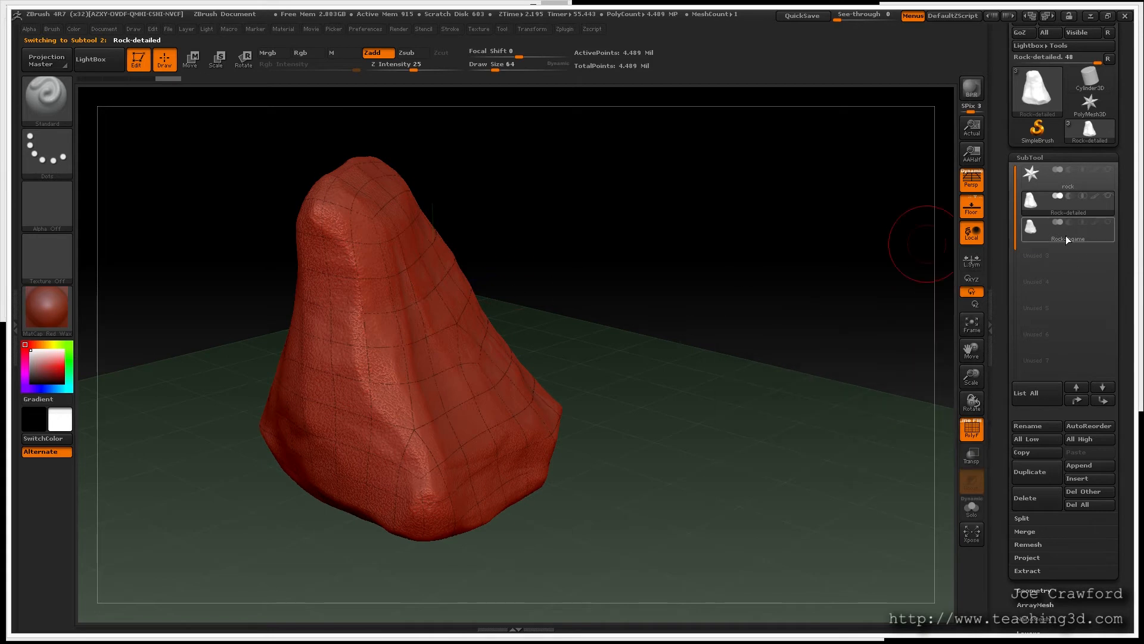
pyautogui.moveTo(1064, 240)
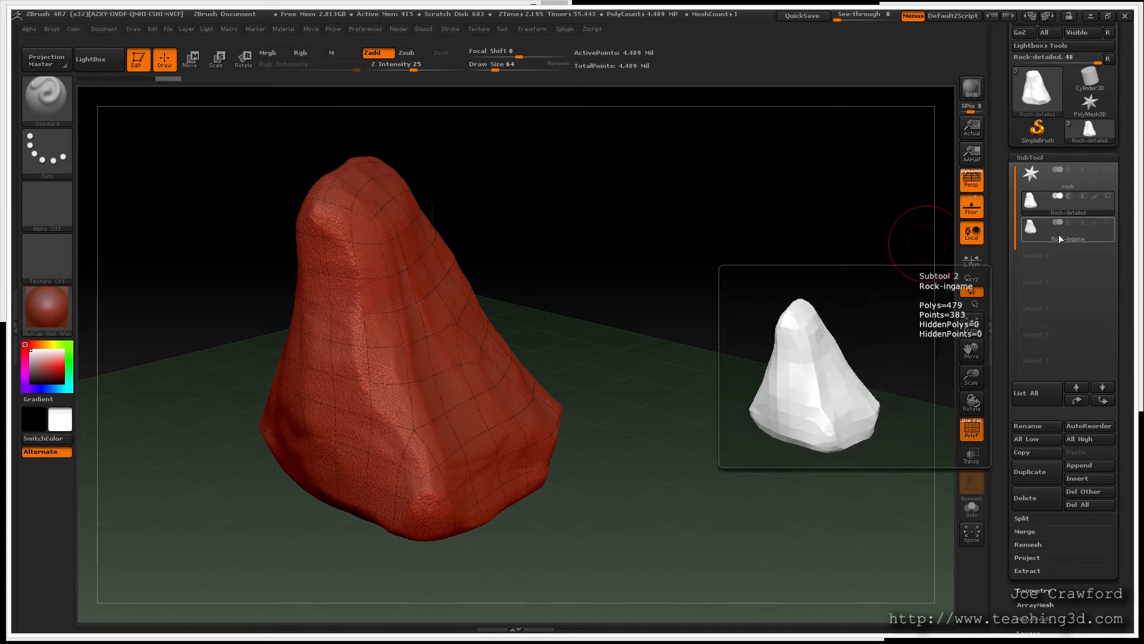
pyautogui.click(1060, 239)
pyautogui.moveTo(396, 273)
pyautogui.mouseDown(button='right')
pyautogui.moveTo(320, 266)
pyautogui.moveTo(353, 257)
pyautogui.mouseUp(button='right')
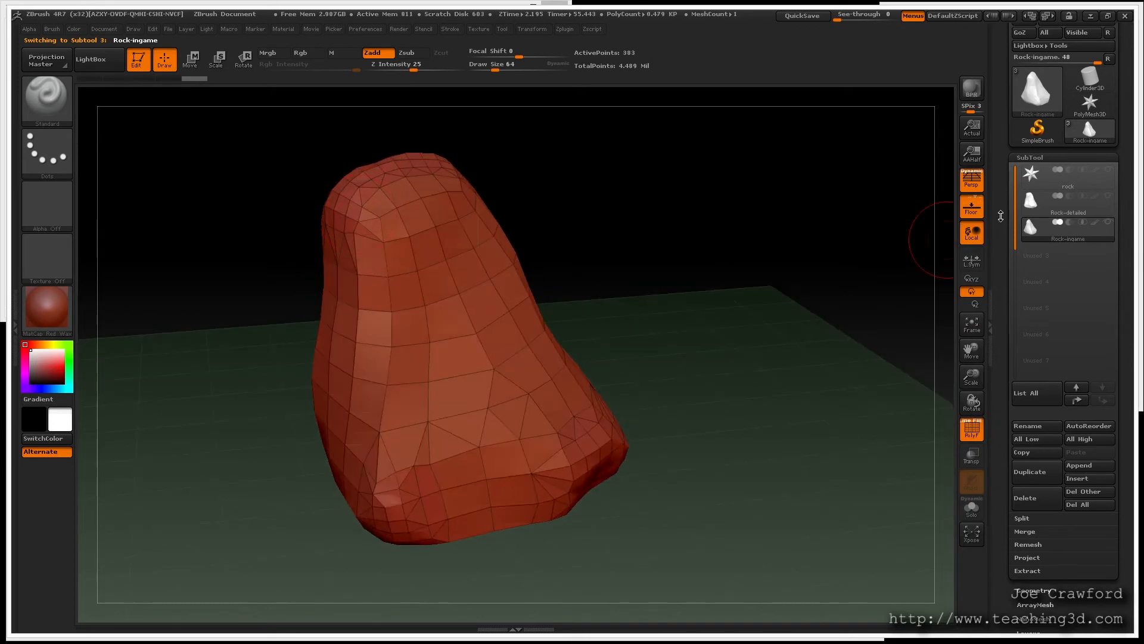
# Alternate between Rock-detailed and Rock-ingame from one fixed viewpoint to compare their silhouettes, ending on Rock-ingame
pyautogui.click(1050, 213)
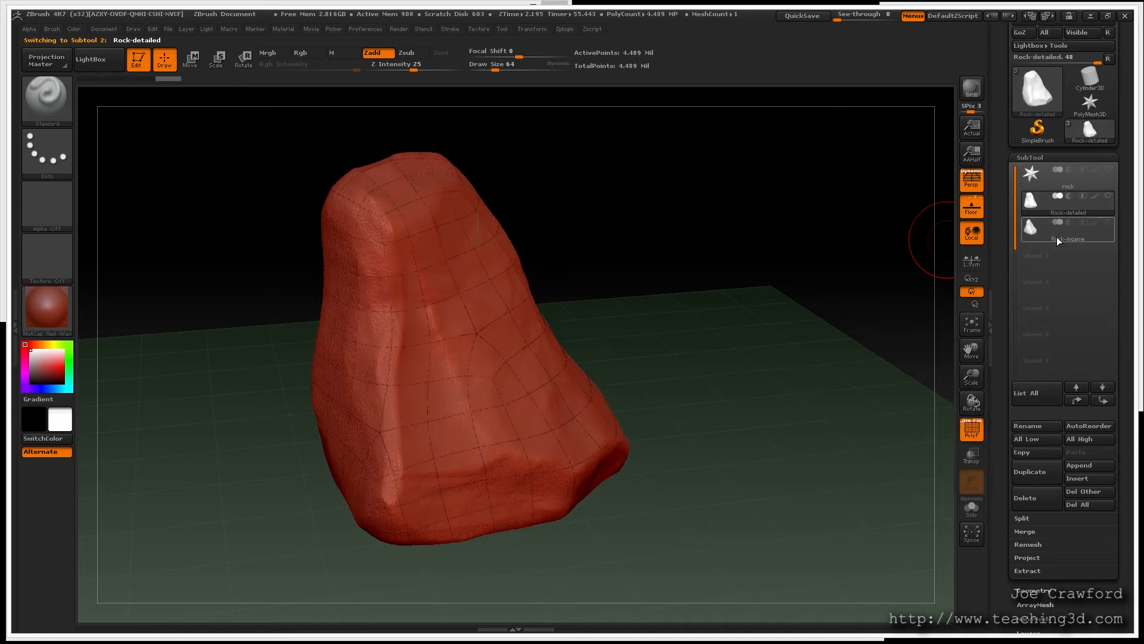
pyautogui.click(1059, 240)
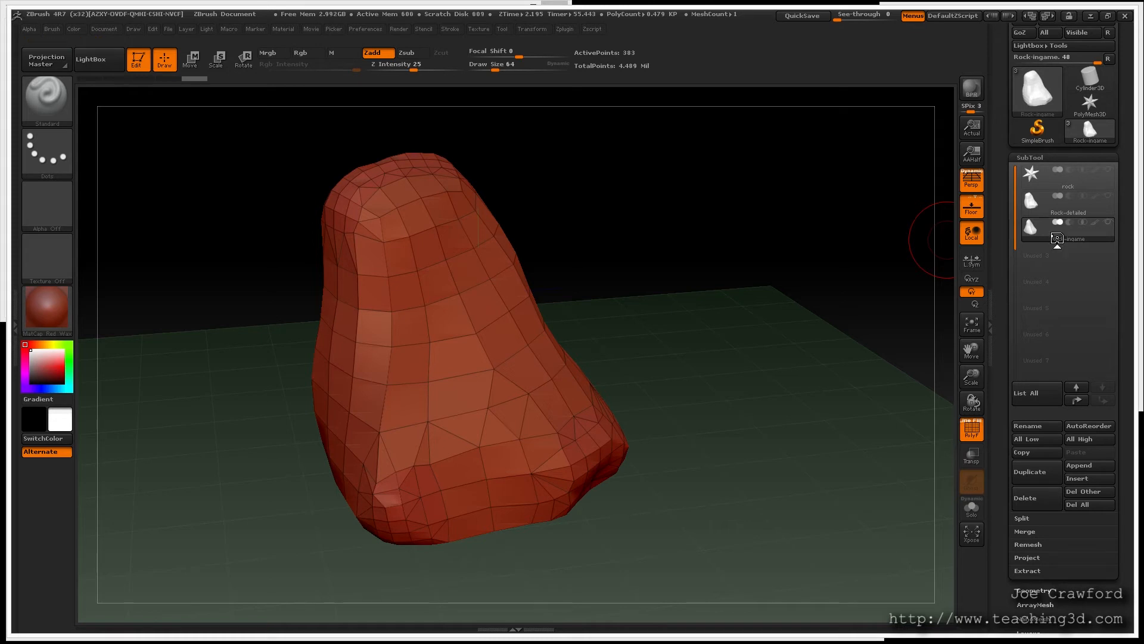
pyautogui.moveTo(1058, 240)
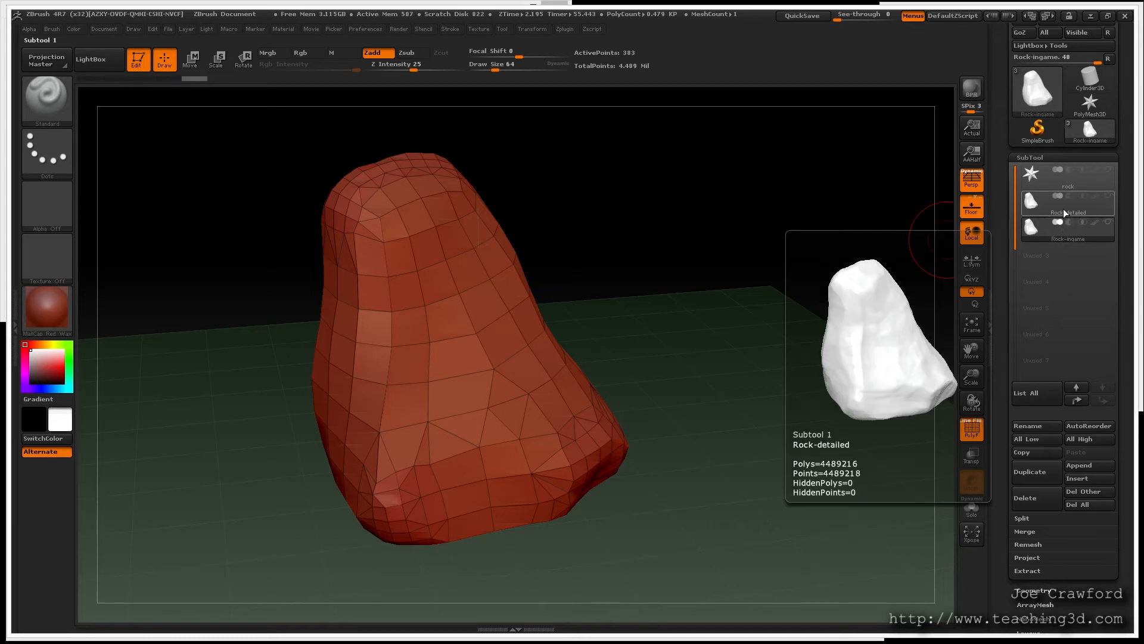
pyautogui.click(1056, 214)
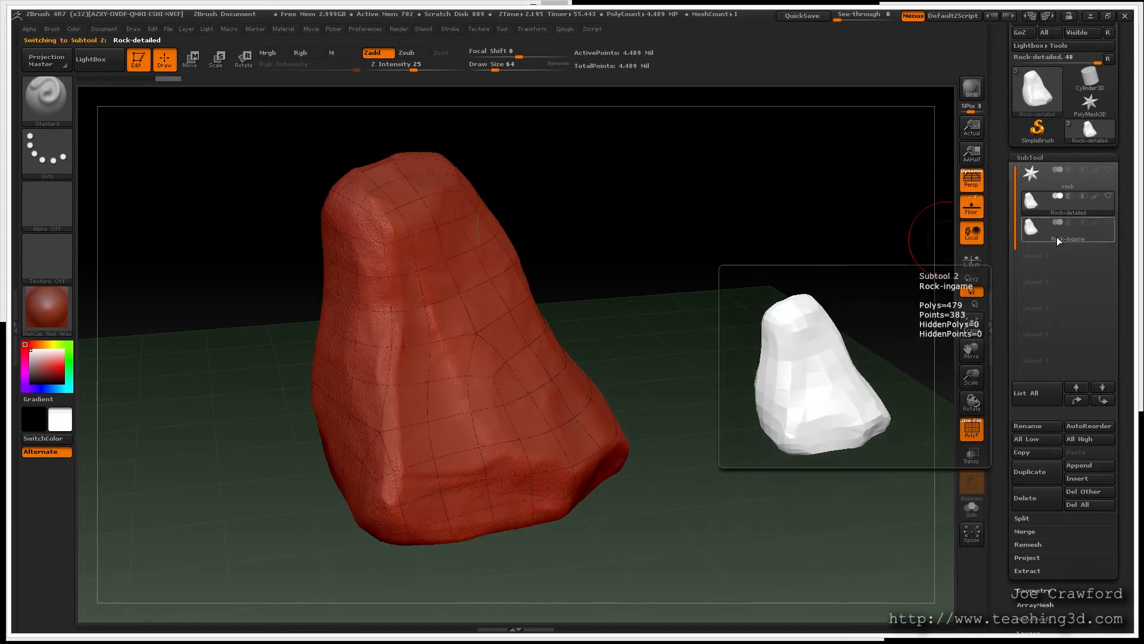
pyautogui.click(1056, 237)
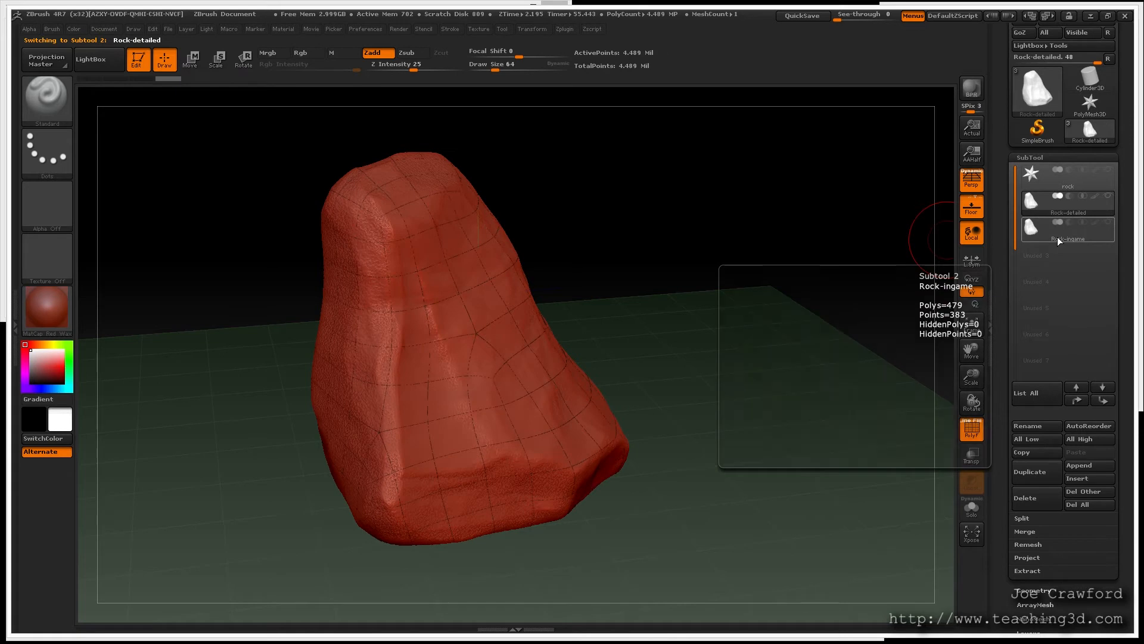
pyautogui.moveTo(1066, 211)
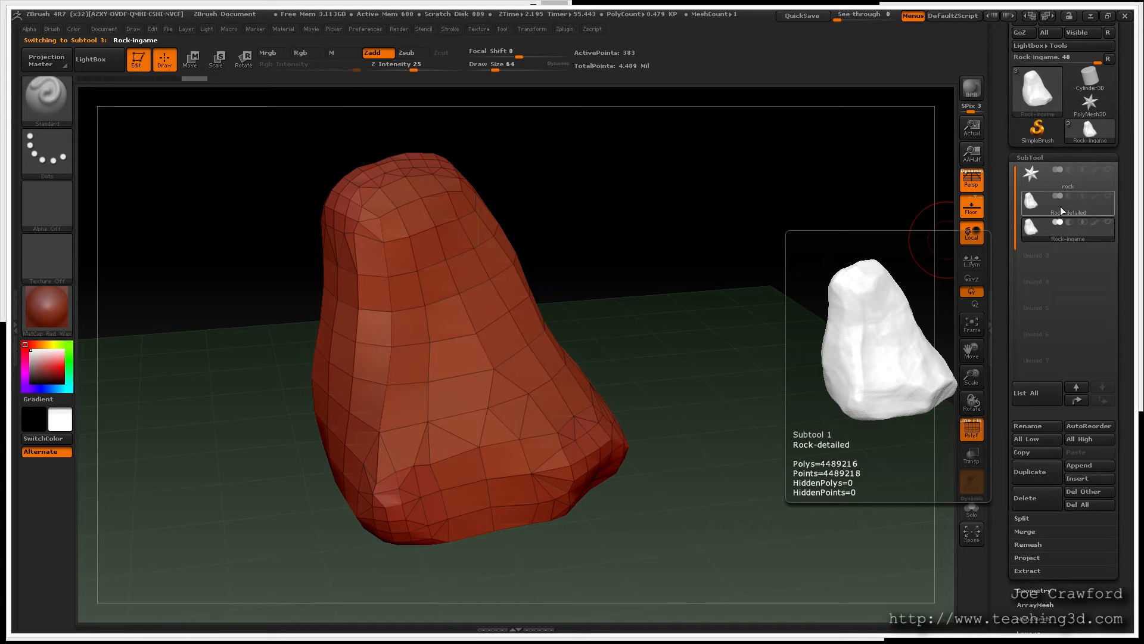
pyautogui.click(1062, 211)
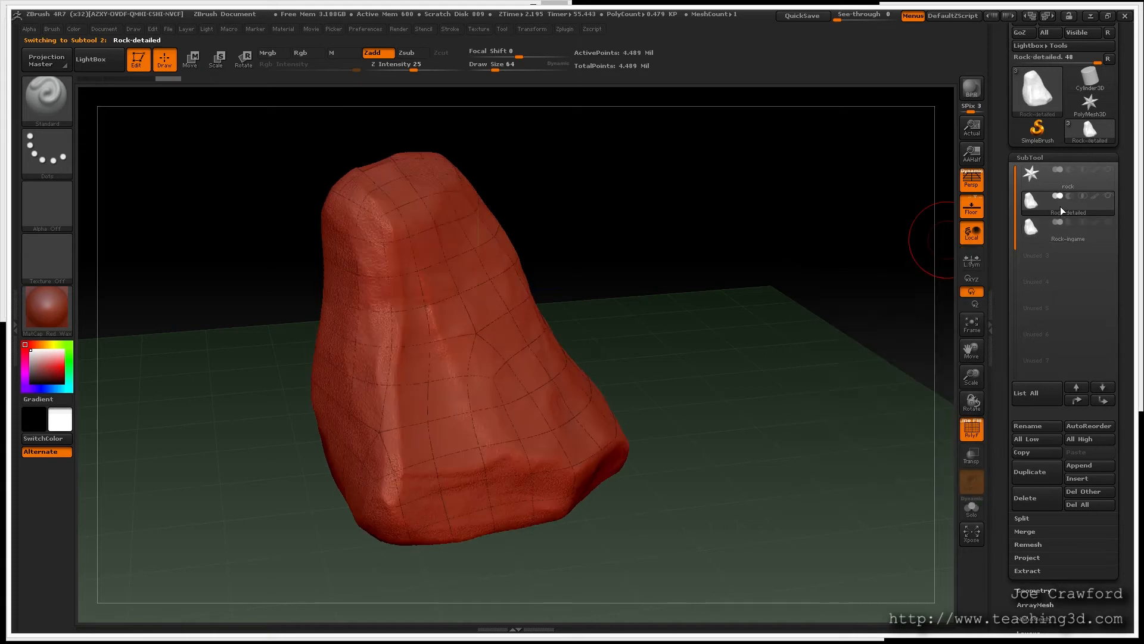
pyautogui.click(1067, 241)
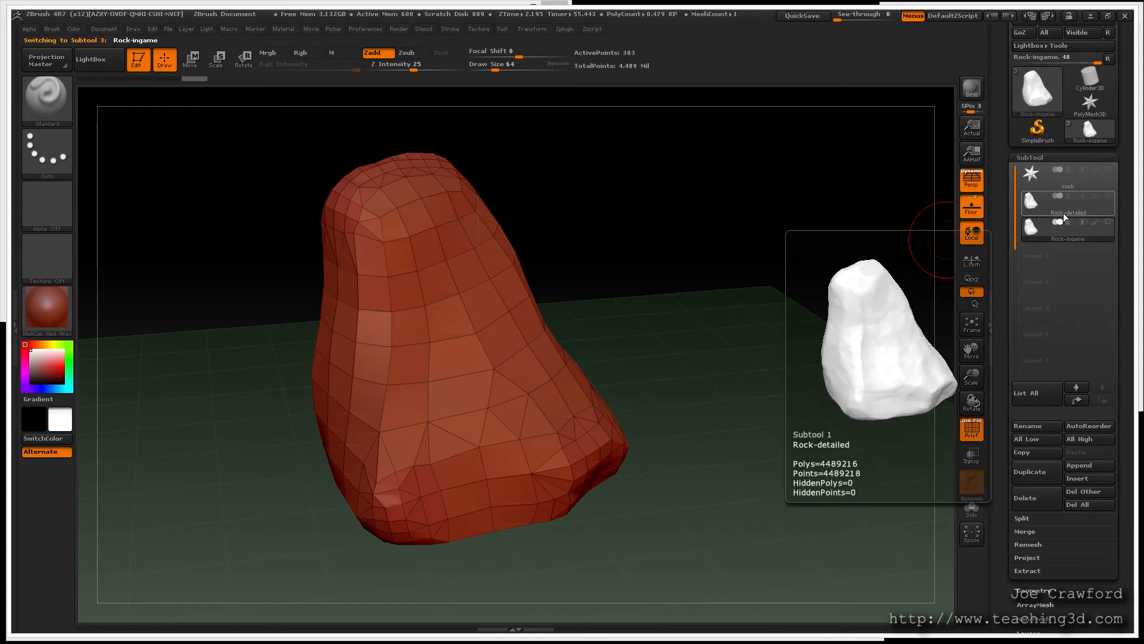
# Examine the sides and base of the Rock-ingame mesh
pyautogui.moveTo(645, 413)
pyautogui.mouseDown()
pyautogui.moveTo(626, 365)
pyautogui.moveTo(633, 358)
pyautogui.moveTo(645, 453)
pyautogui.moveTo(512, 503)
pyautogui.moveTo(525, 513)
pyautogui.mouseUp()
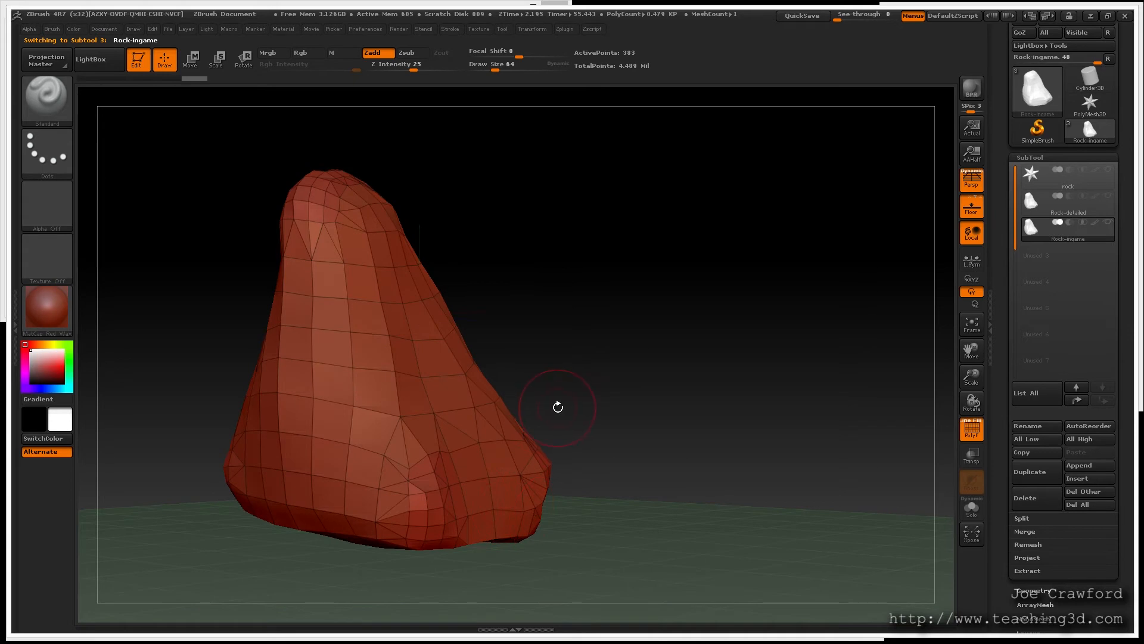
pyautogui.moveTo(557, 412); pyautogui.dragTo(656, 387)
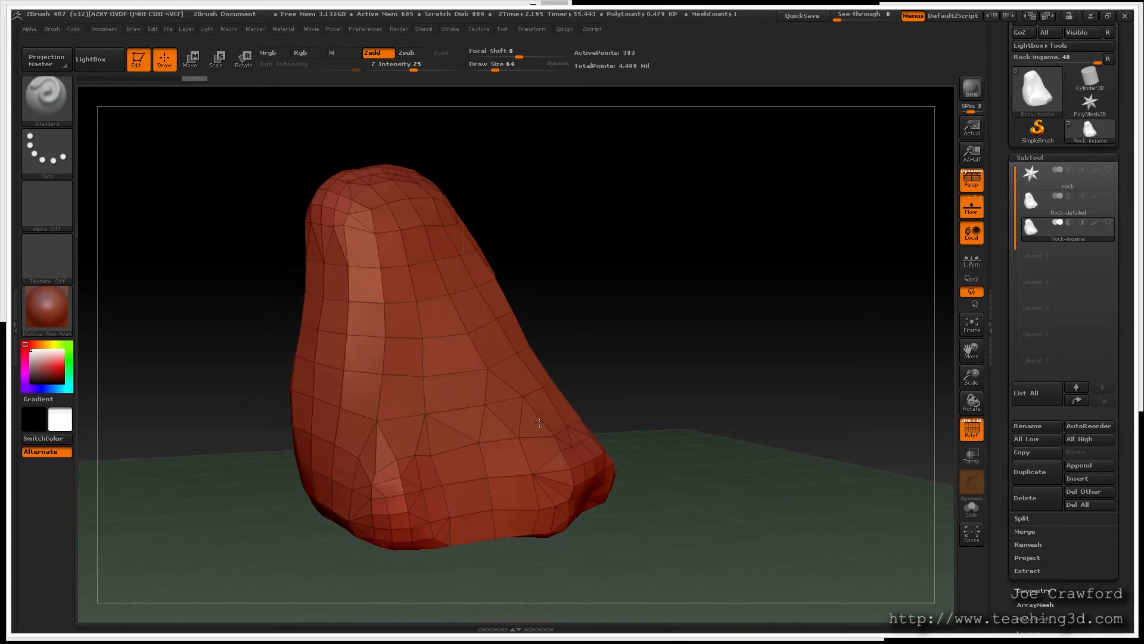
pyautogui.moveTo(1002, 173); pyautogui.dragTo(1003, 240)
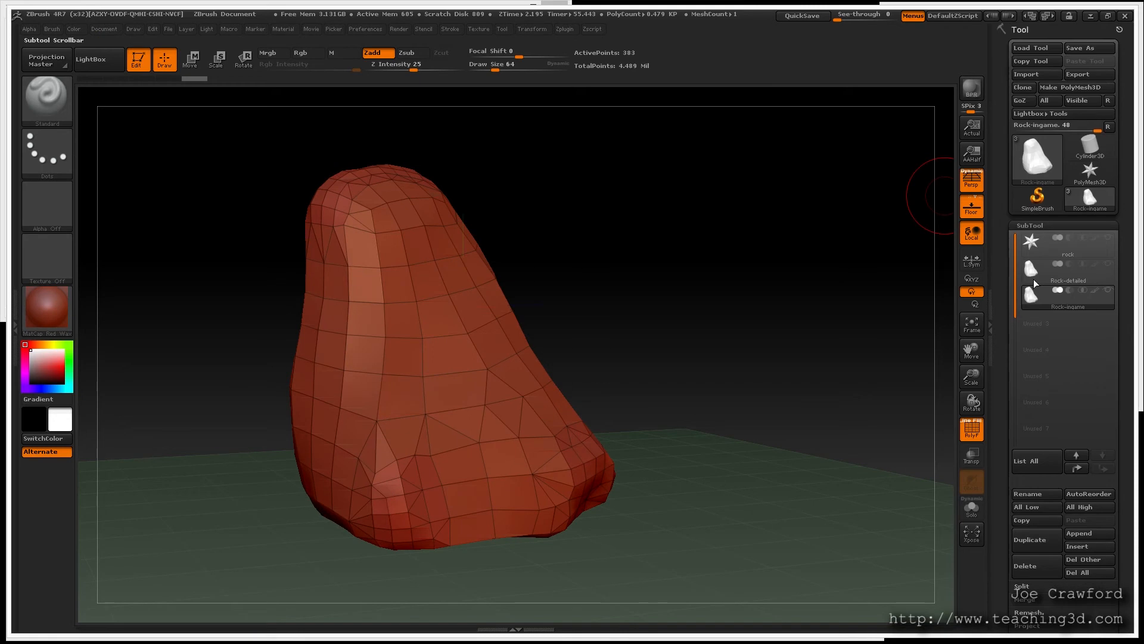
pyautogui.moveTo(1059, 278)
pyautogui.moveTo(421, 359); pyautogui.dragTo(422, 372, button='right')
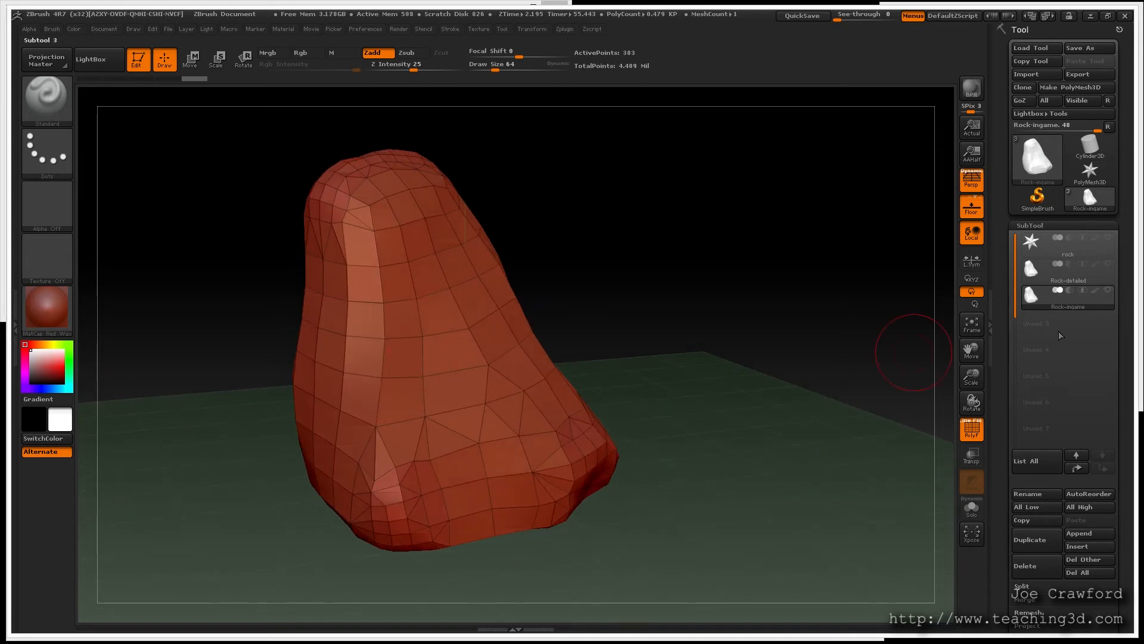
# Check the export scale and offset settings of the Rock-ingame subtool
pyautogui.moveTo(1003, 325); pyautogui.dragTo(1007, 181)
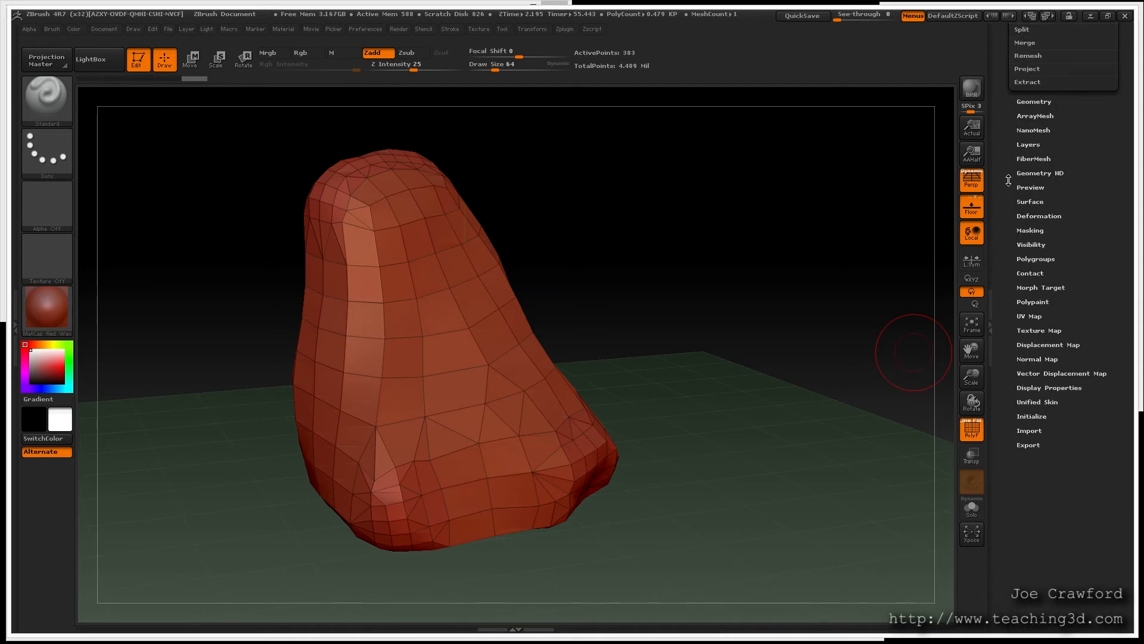
pyautogui.click(1033, 442)
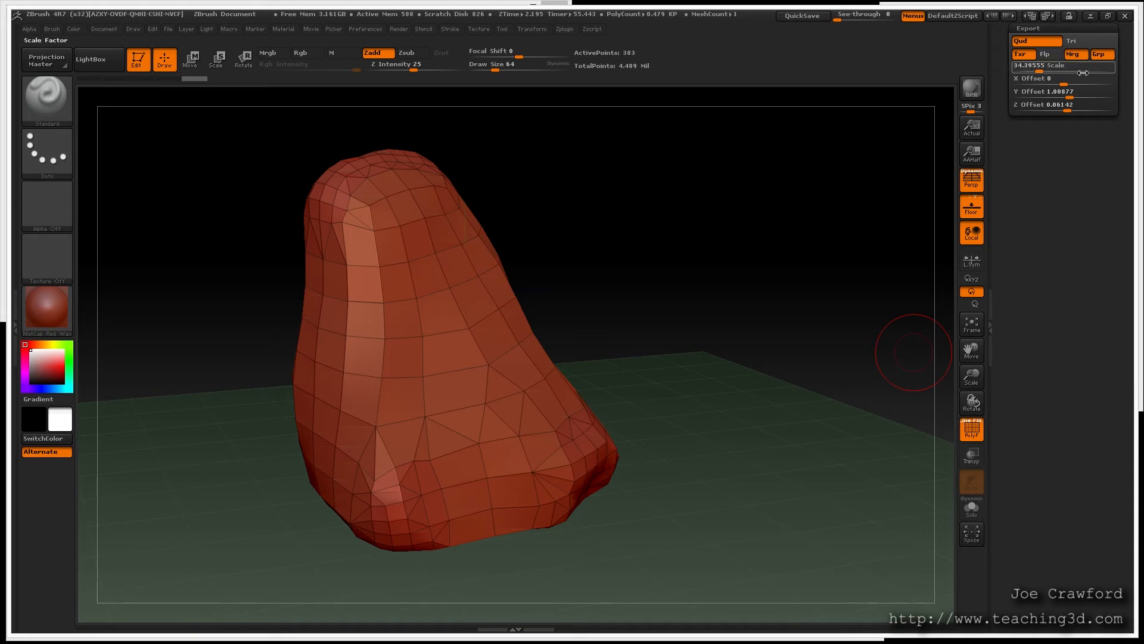
pyautogui.moveTo(999, 70); pyautogui.dragTo(1021, 506)
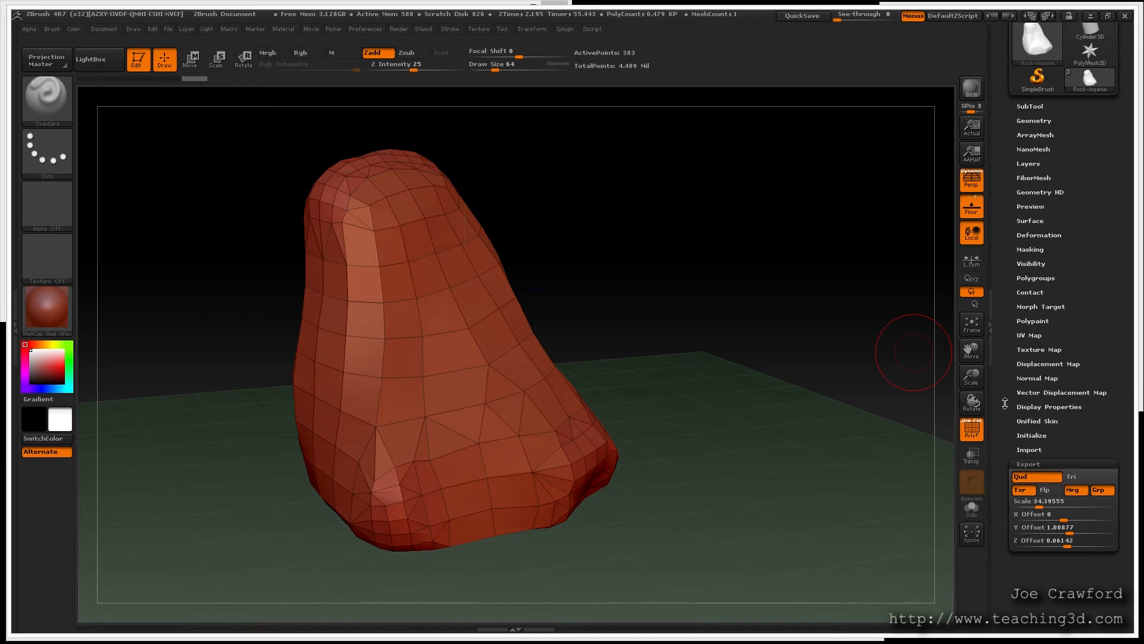
pyautogui.moveTo(1005, 399); pyautogui.dragTo(1007, 474)
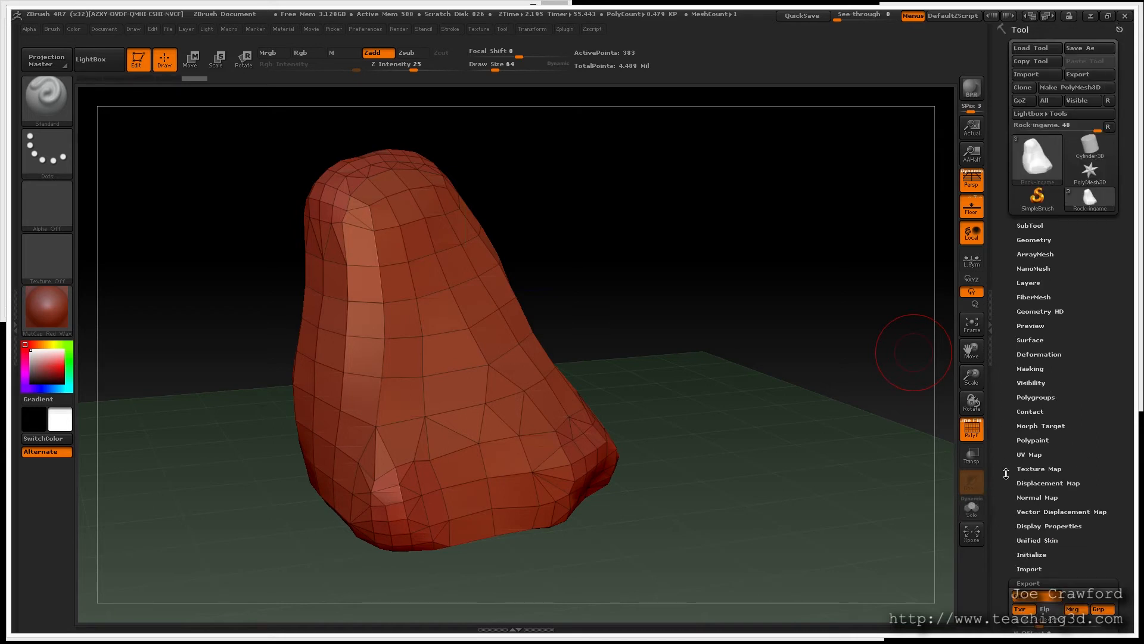
# Export Rock-ingame as low.obj into the Public baking folder, replacing the existing file
pyautogui.click(1073, 75)
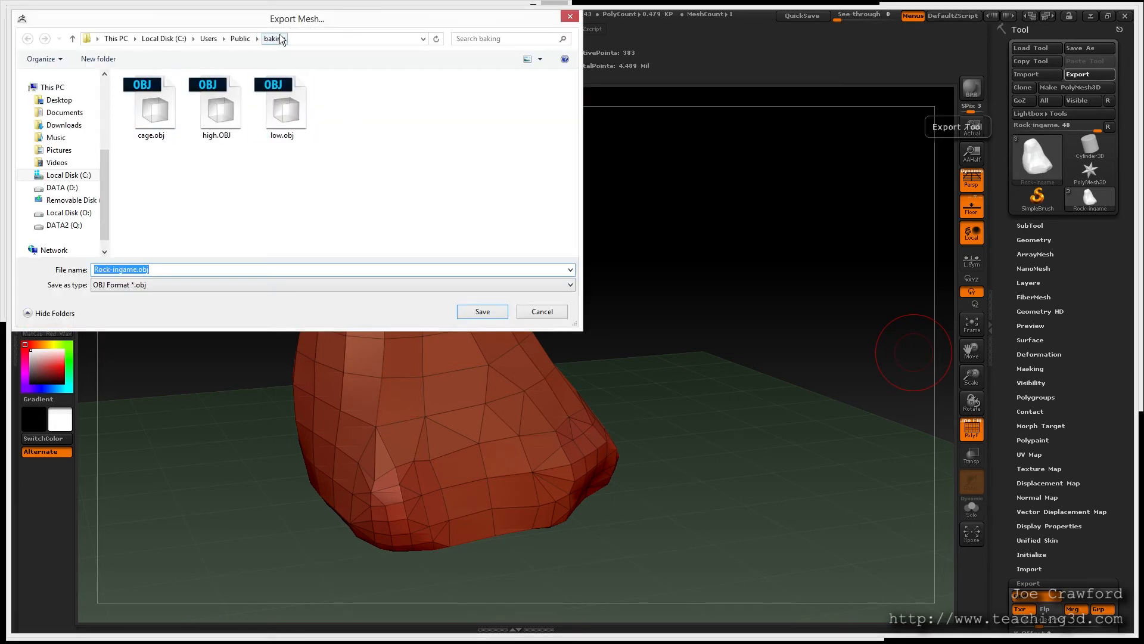
pyautogui.doubleClick(281, 111)
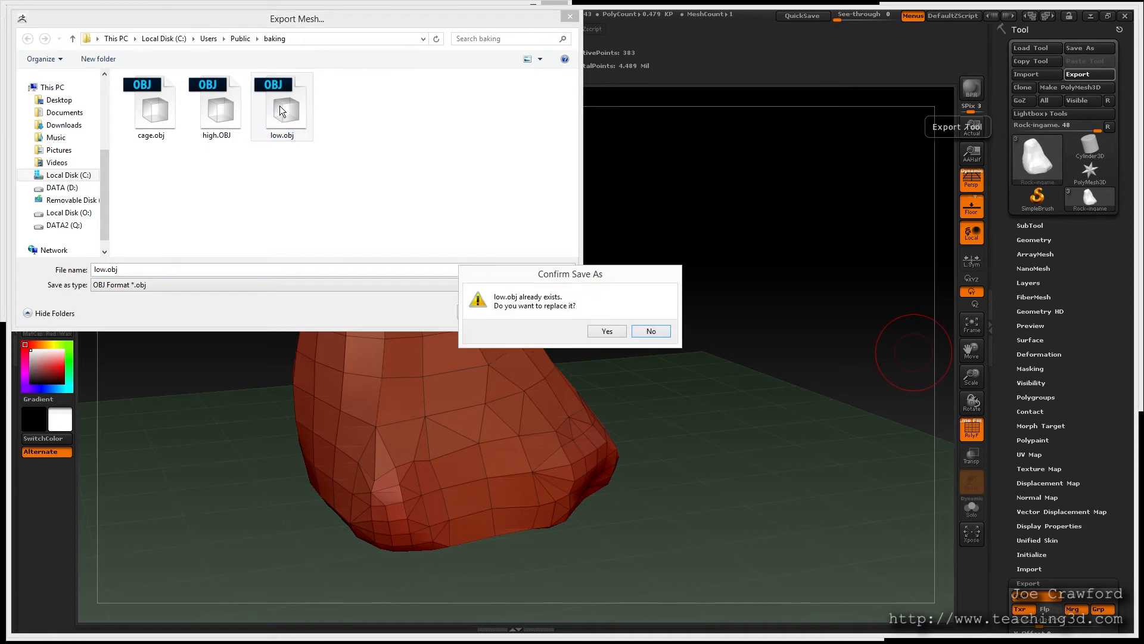
pyautogui.click(607, 333)
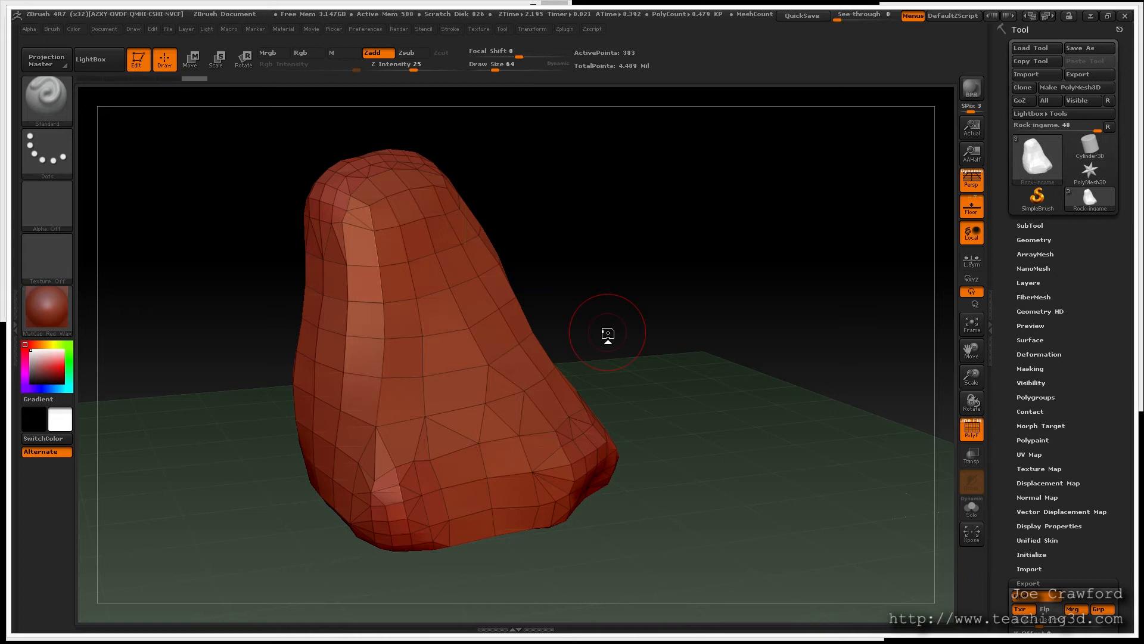
# Switch to Maya and start importing a file into the empty scene
pyautogui.moveTo(55, 305)
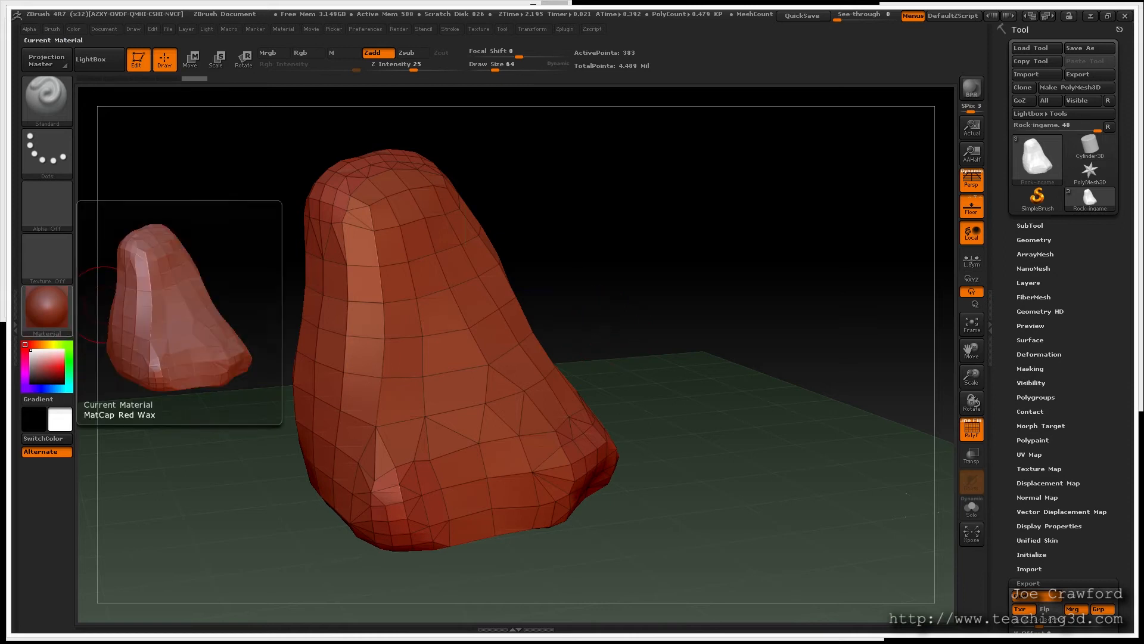
pyautogui.hotkey('alt', 'Tab')
pyautogui.click(20, 32)
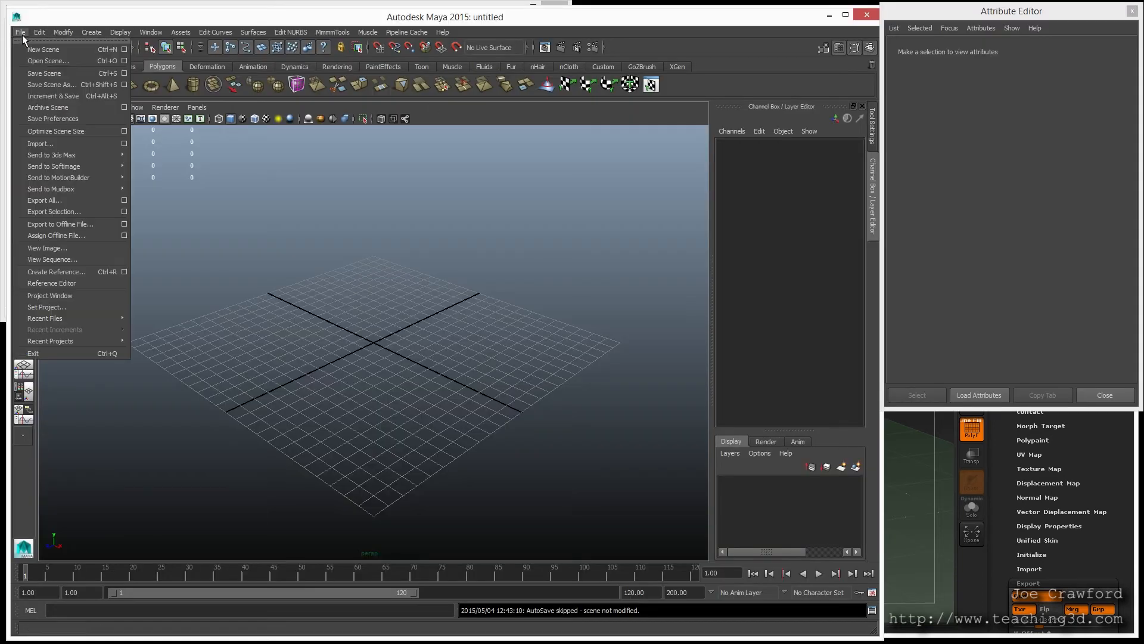
pyautogui.click(54, 143)
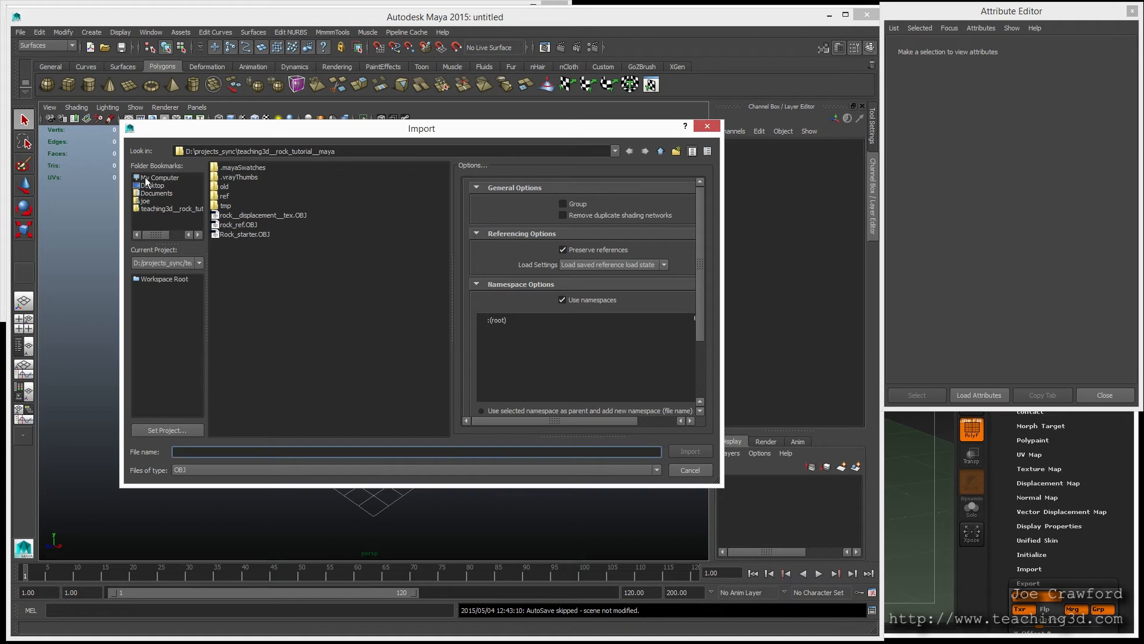
# Browse the import location to the C:\Users\Public\baking folder
pyautogui.tripleClick(346, 150)
pyautogui.write('c:')
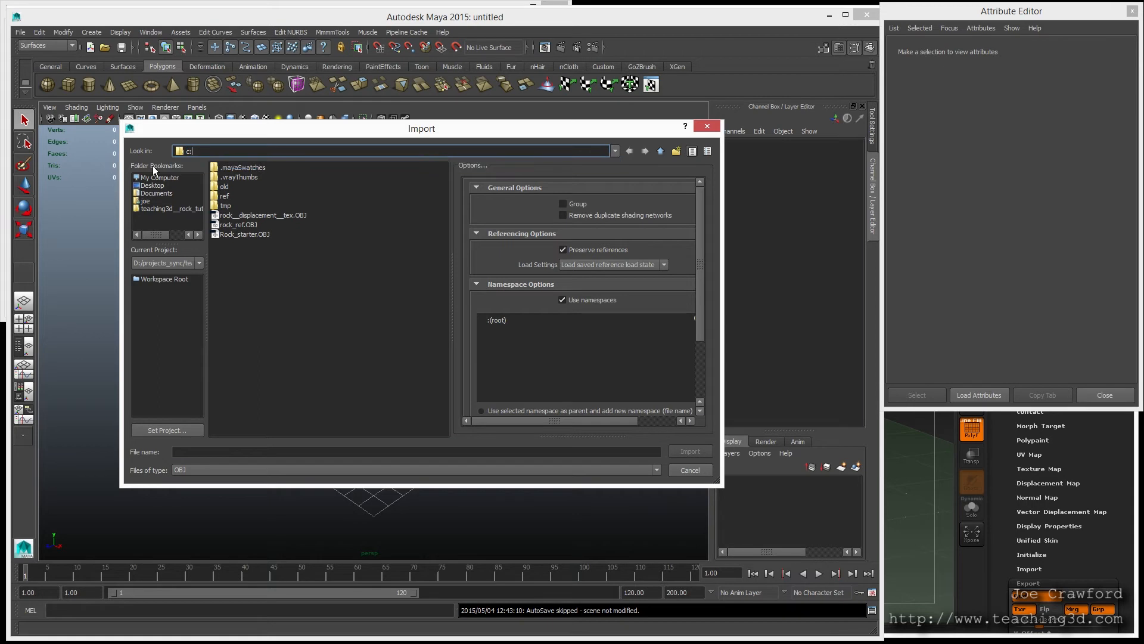
pyautogui.write('\\users\\joe\\')
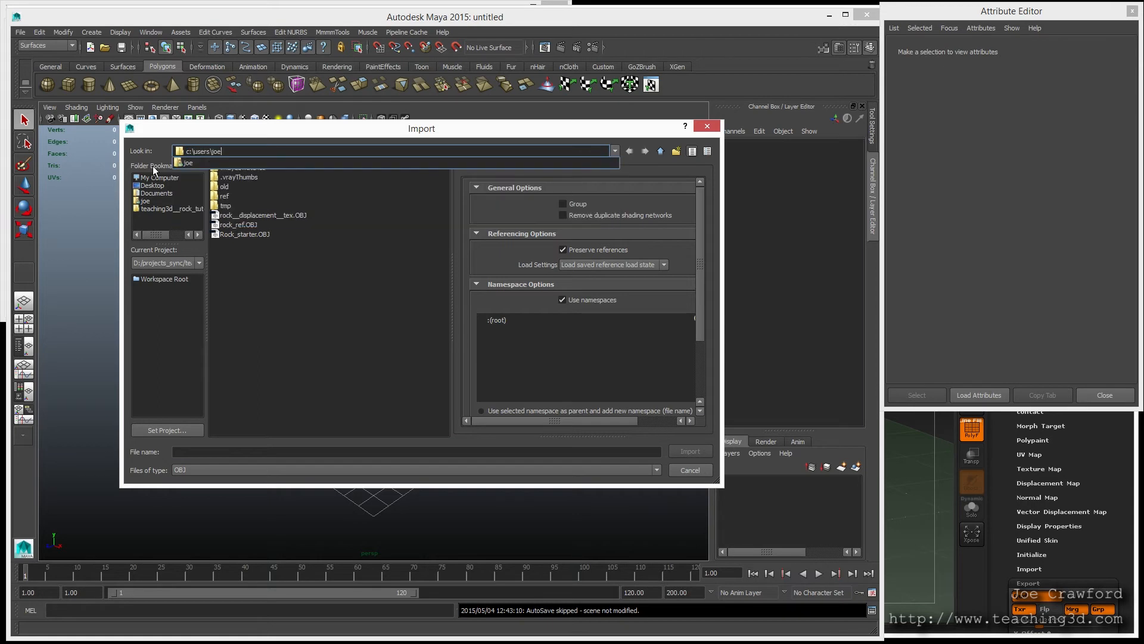
pyautogui.press('BackSpace')
pyautogui.press('BackSpace')
pyautogui.press('BackSpace')
pyautogui.press('BackSpace')
pyautogui.write('pub')
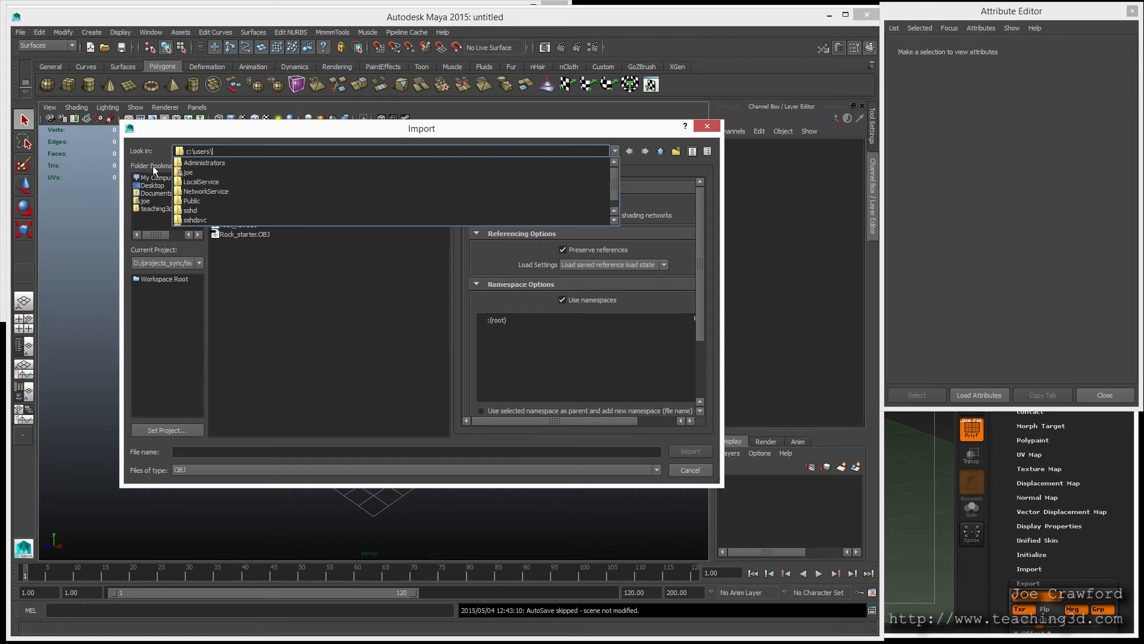
pyautogui.write('lic\\')
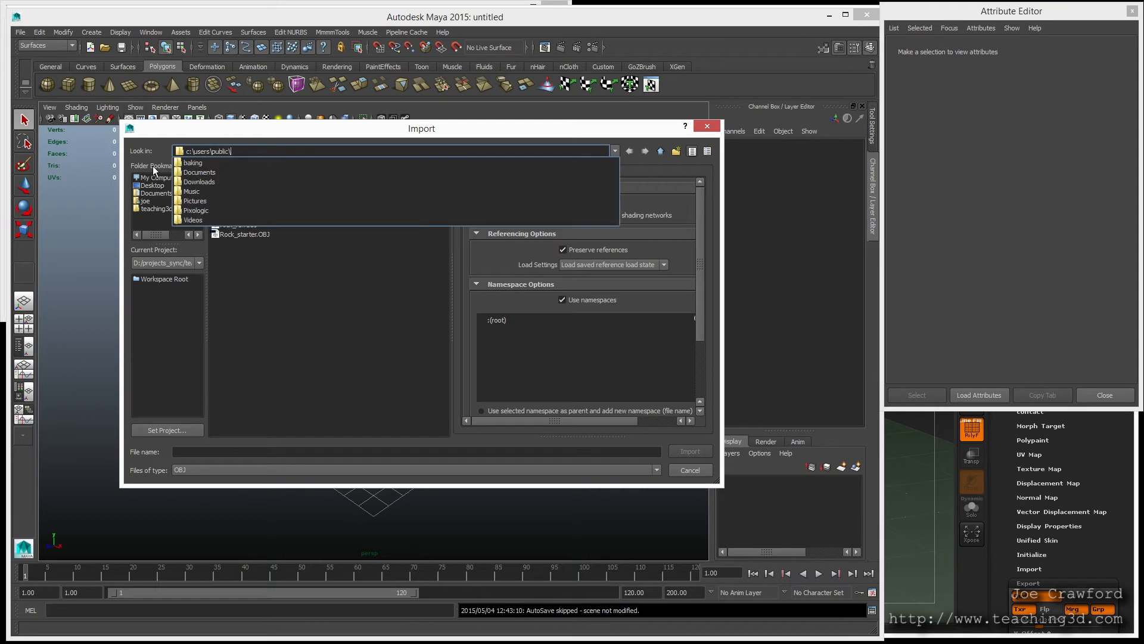
pyautogui.write('baking')
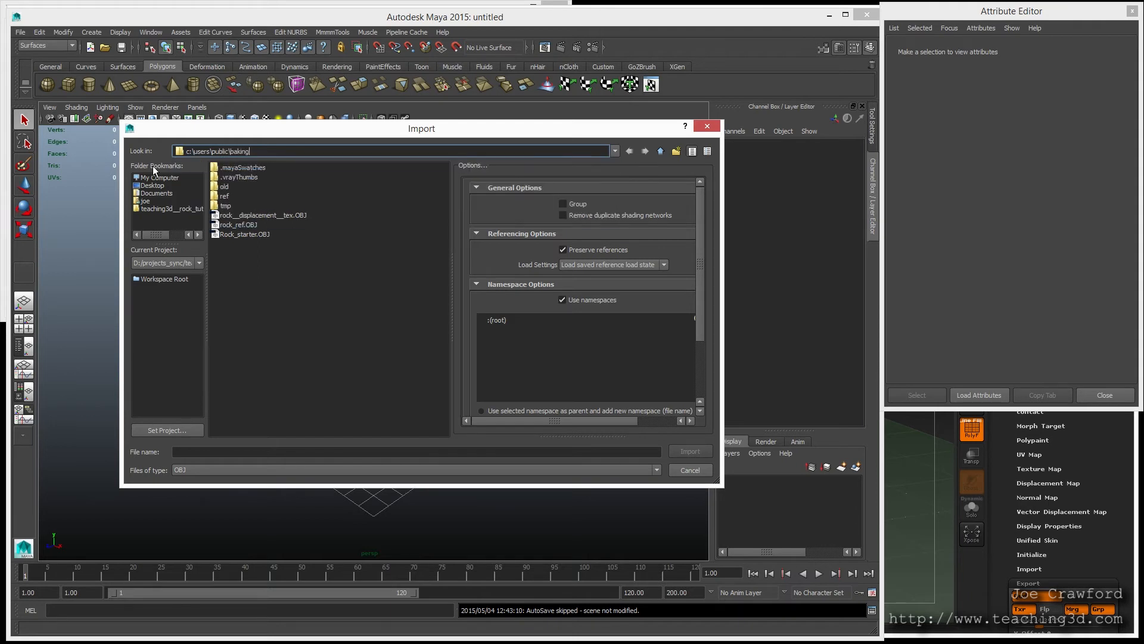
pyautogui.press('Return')
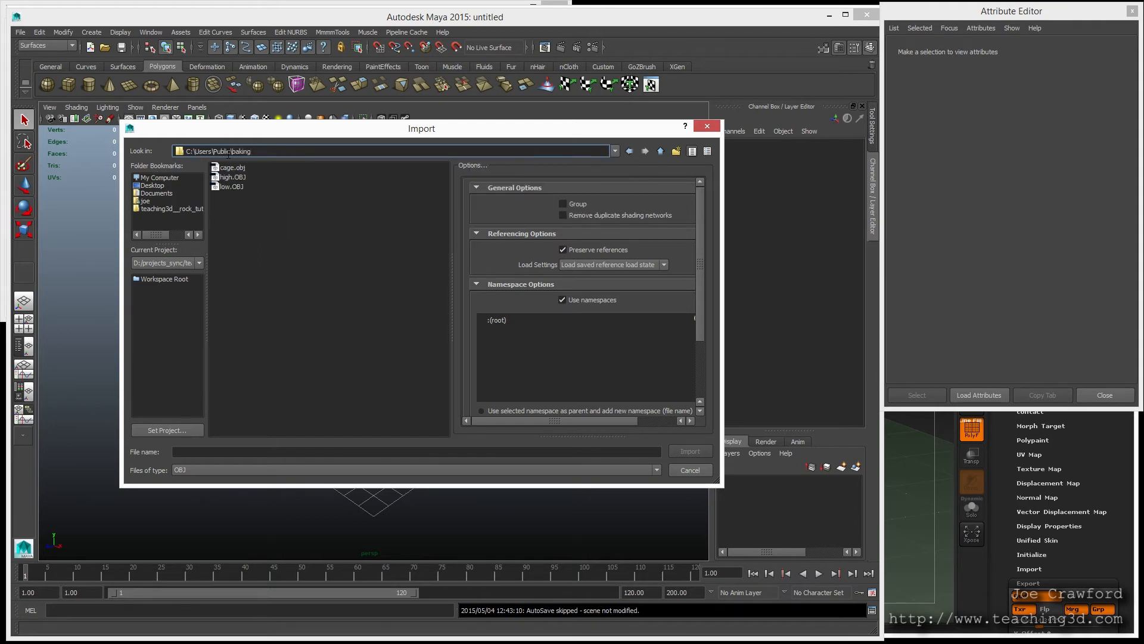
# Import low.OBJ into the scene and frame the whole rock in the perspective view
pyautogui.click(224, 186)
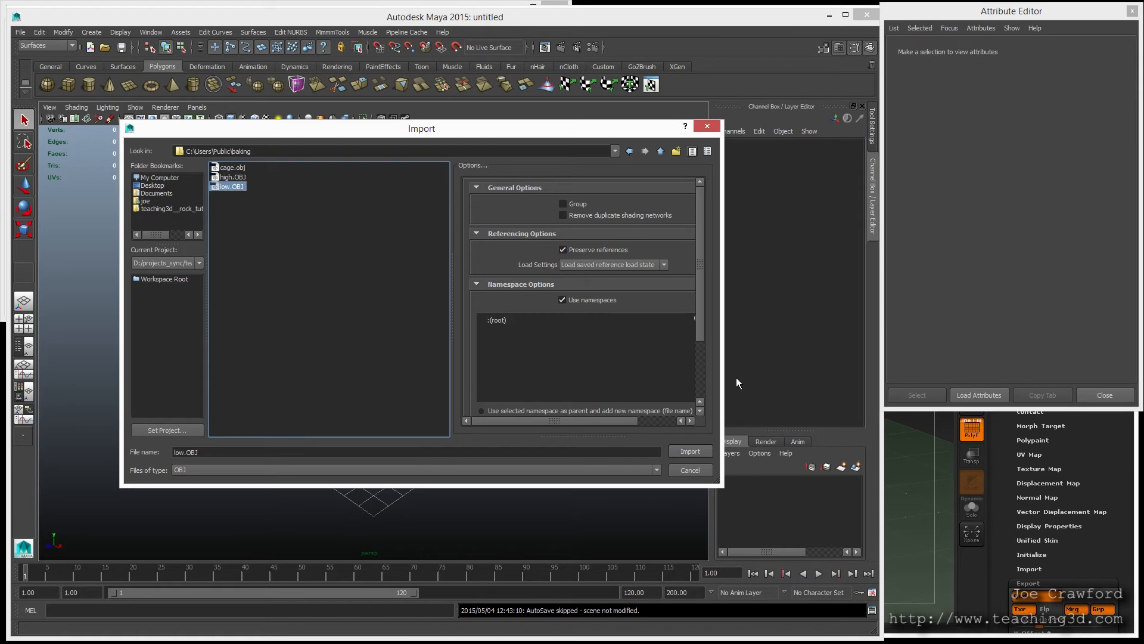
pyautogui.scroll(-3, 702, 359)
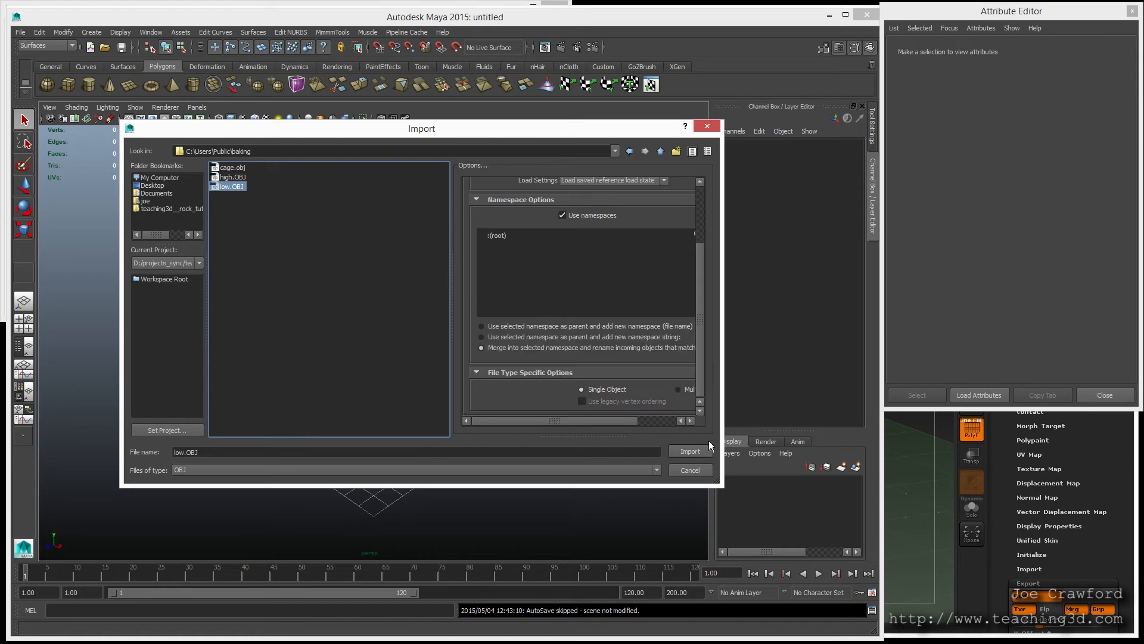
pyautogui.click(690, 451)
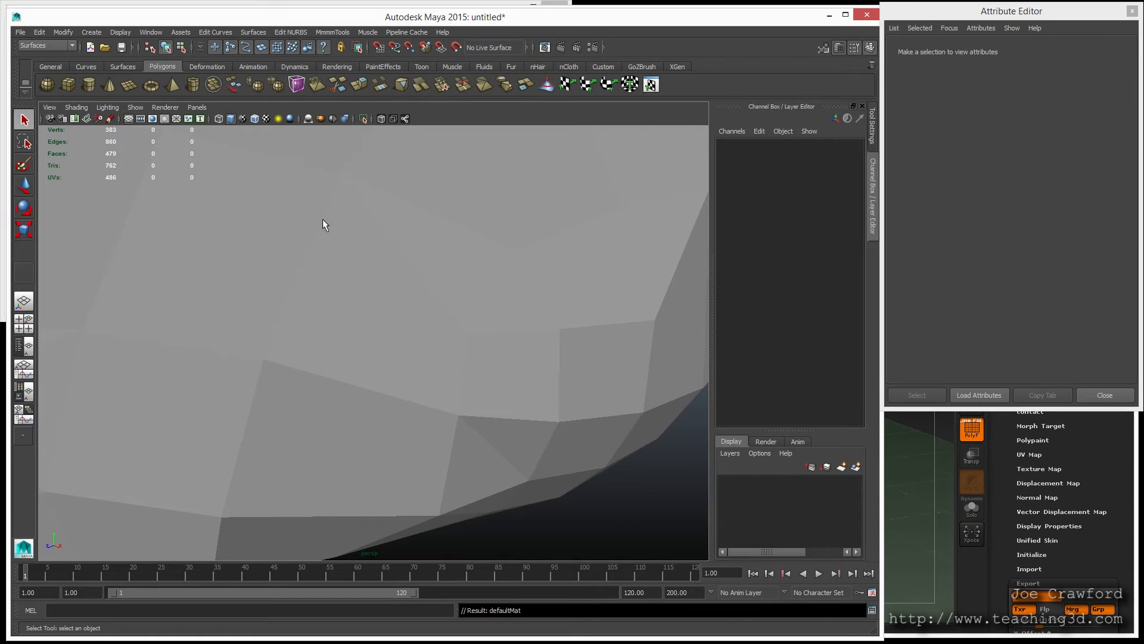
pyautogui.keyDown('alt'); pyautogui.moveTo(358, 274); pyautogui.dragTo(65, 214, button='right'); pyautogui.keyUp('alt')
pyautogui.keyDown('alt'); pyautogui.moveTo(296, 291); pyautogui.dragTo(367, 341); pyautogui.keyUp('alt')
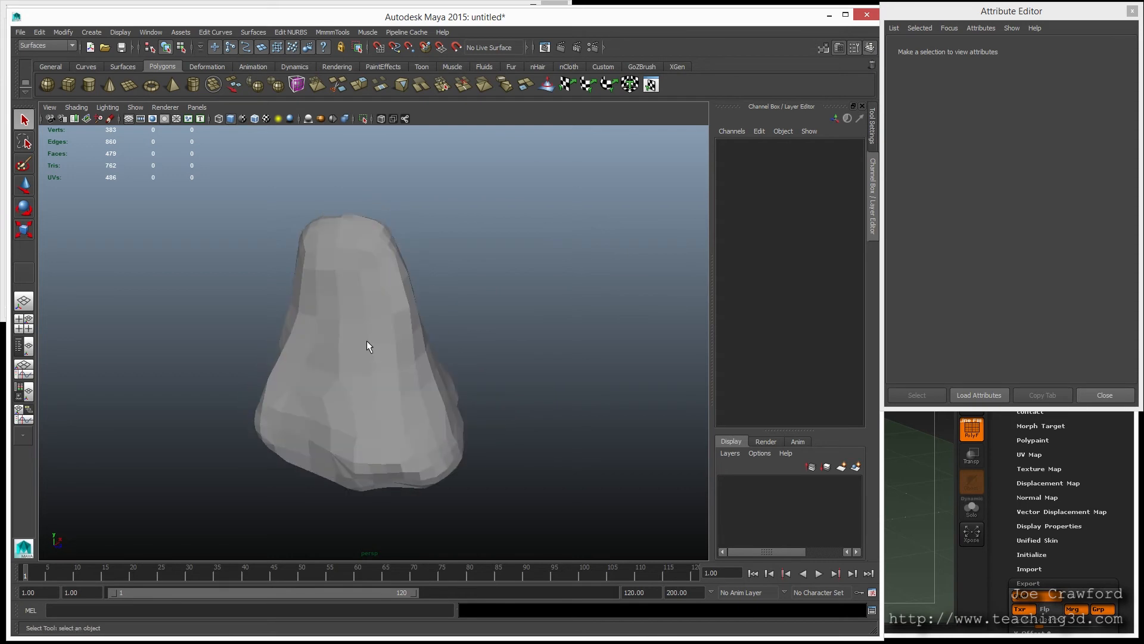
# Select the imported rock, change to the Polygons menu set and unlock the mesh's normals
pyautogui.click(367, 341)
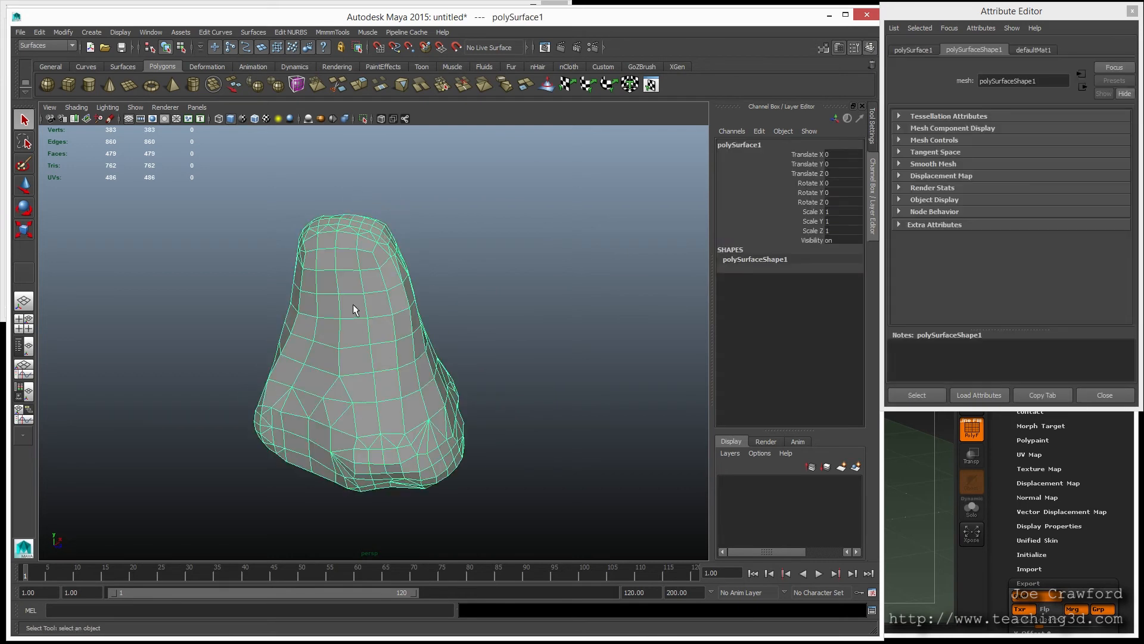
pyautogui.keyDown('alt'); pyautogui.moveTo(357, 255); pyautogui.dragTo(512, 374); pyautogui.keyUp('alt')
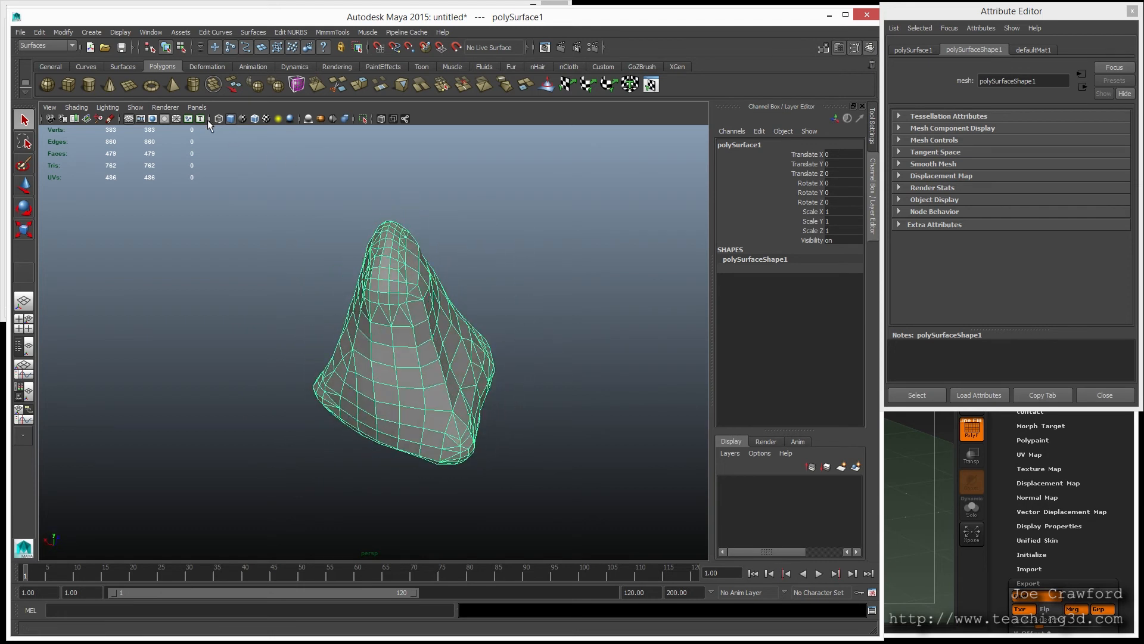
pyautogui.keyDown('alt'); pyautogui.moveTo(419, 378); pyautogui.dragTo(280, 361); pyautogui.keyUp('alt')
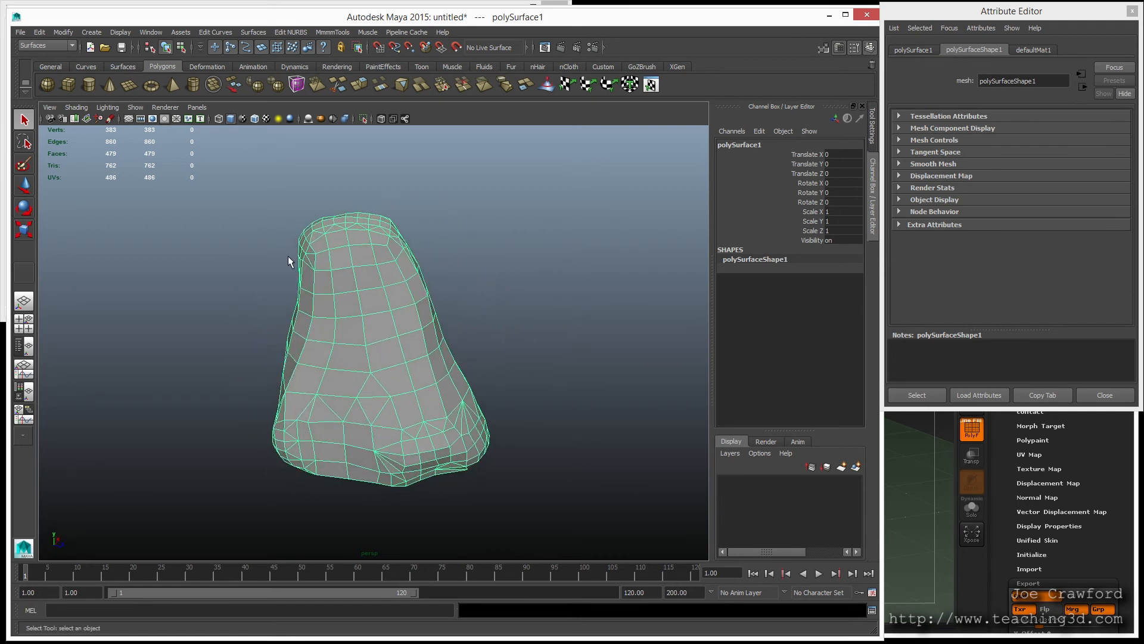
pyautogui.click(41, 47)
pyautogui.click(39, 66)
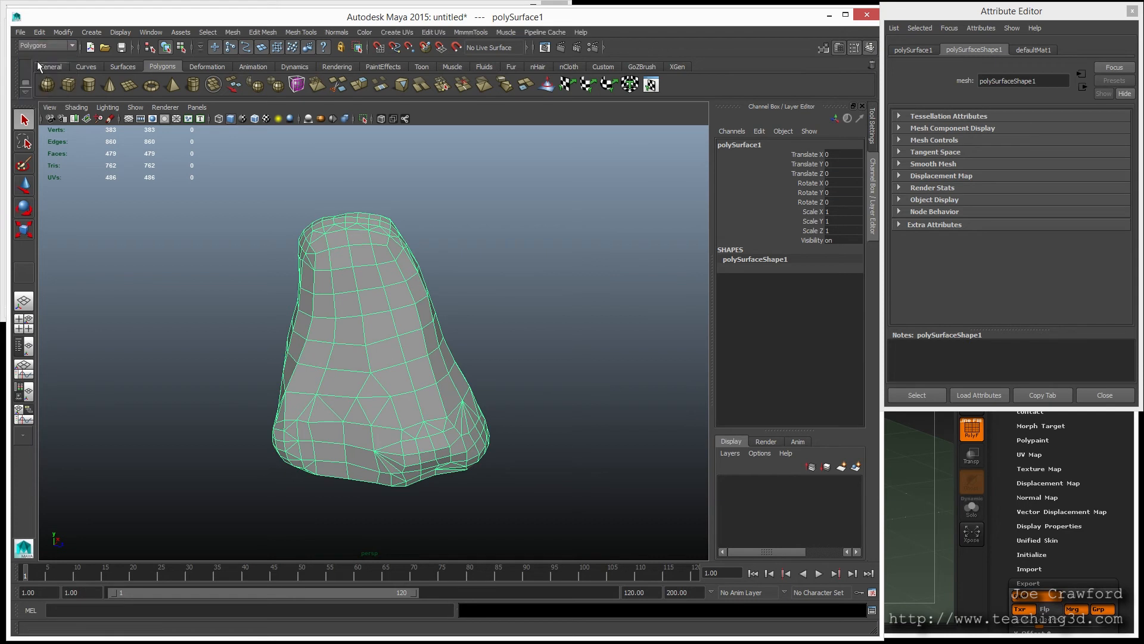
pyautogui.click(339, 32)
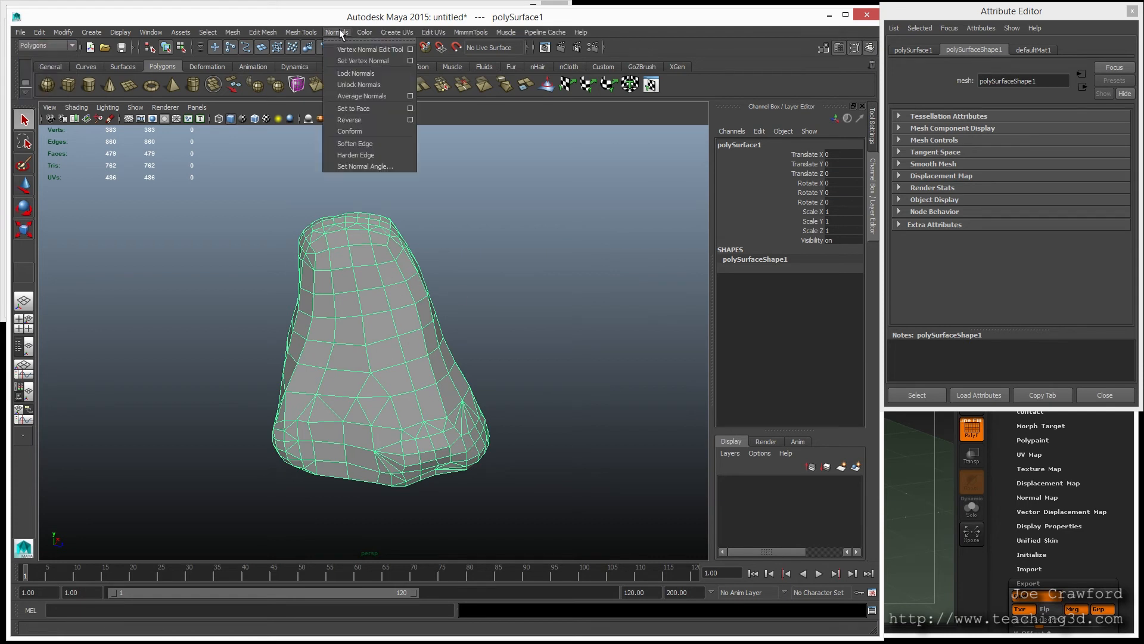
pyautogui.click(348, 85)
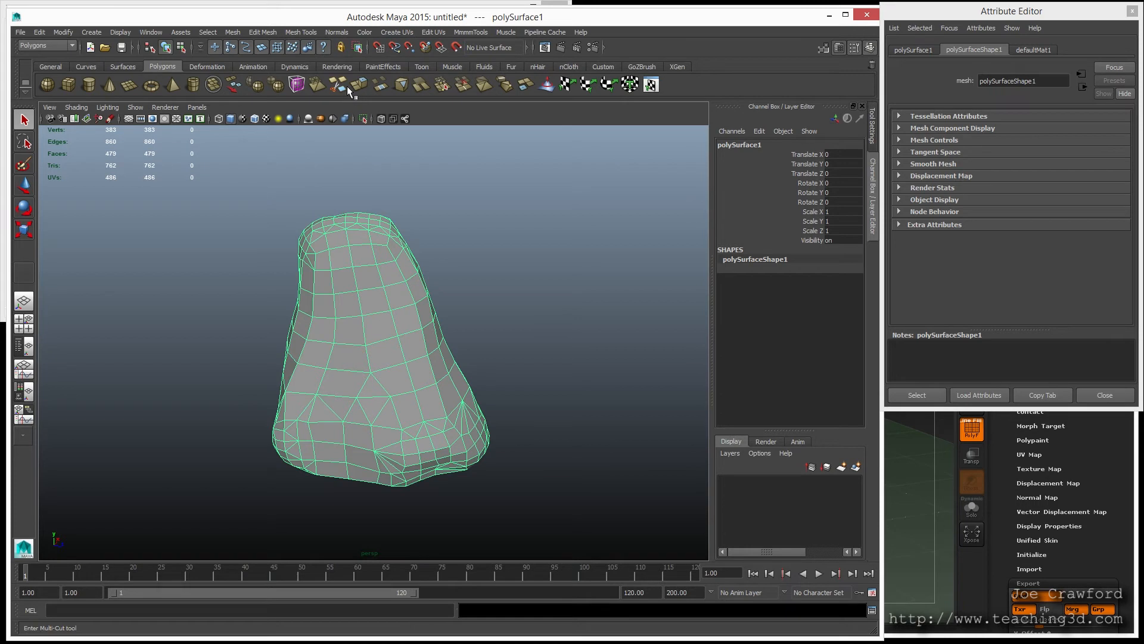
# Soften the edges of the whole rock mesh and keep it selected in object mode
pyautogui.click(337, 33)
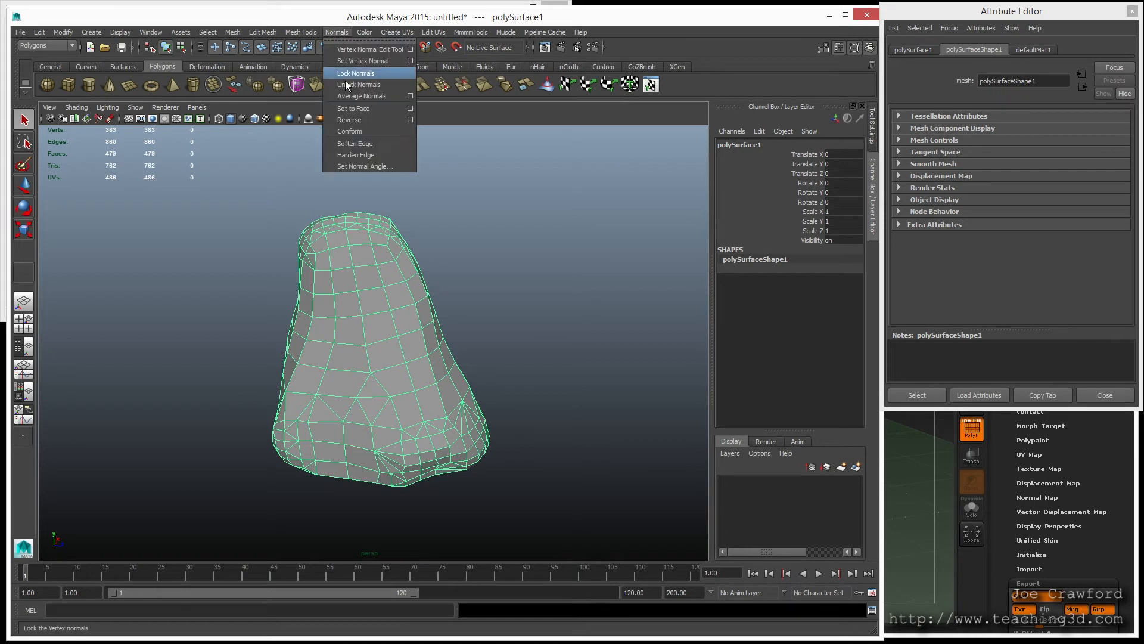
pyautogui.click(363, 149)
pyautogui.press('F8')
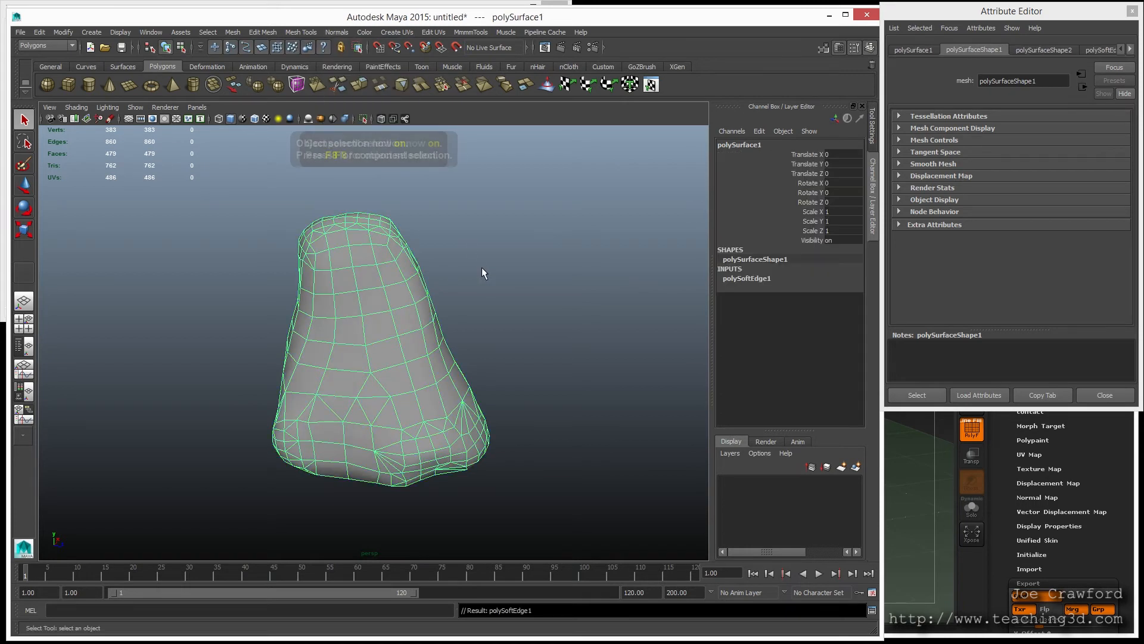
pyautogui.click(481, 273)
pyautogui.click(366, 288)
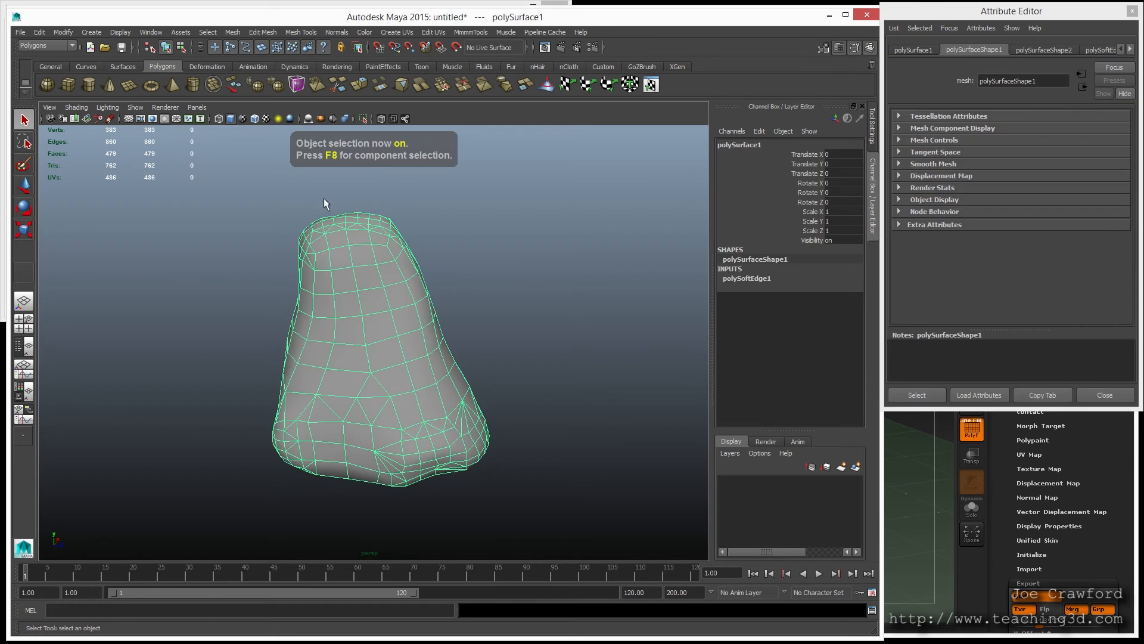
# Open the UV Texture Editor and examine the UV layout of the selected rock
pyautogui.click(20, 33)
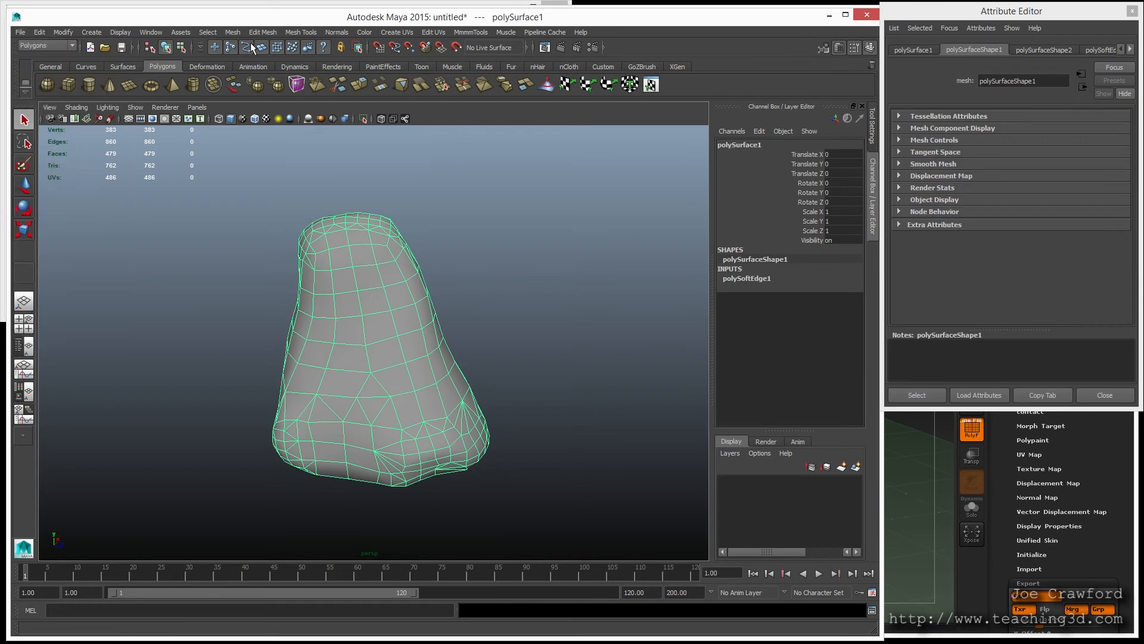
pyautogui.click(477, 290)
pyautogui.click(366, 304)
pyautogui.moveTo(491, 270)
pyautogui.keyDown('alt'); pyautogui.mouseDown()
pyautogui.moveTo(494, 224)
pyautogui.moveTo(485, 264)
pyautogui.moveTo(478, 255)
pyautogui.mouseUp(); pyautogui.keyUp('alt')
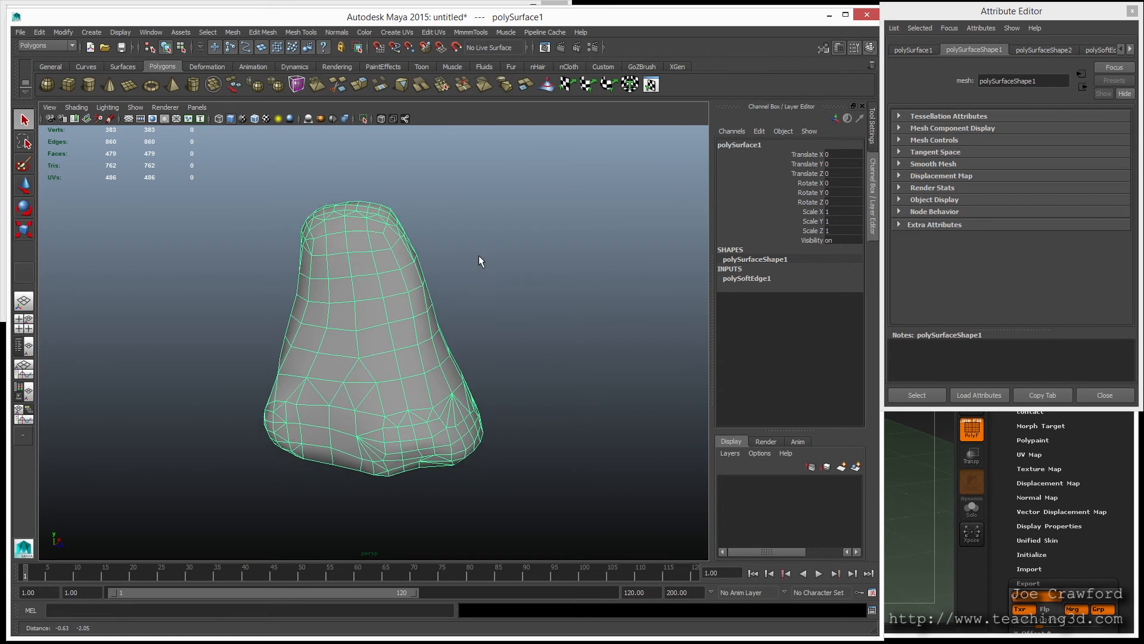
pyautogui.click(144, 33)
pyautogui.click(159, 183)
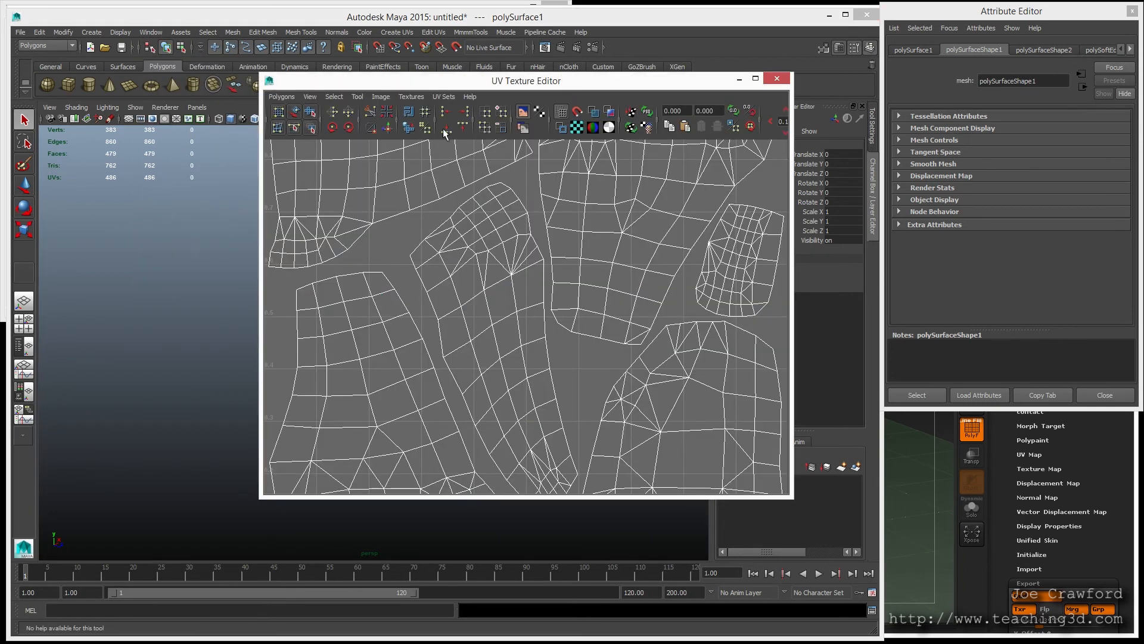
pyautogui.moveTo(388, 83); pyautogui.dragTo(302, 162)
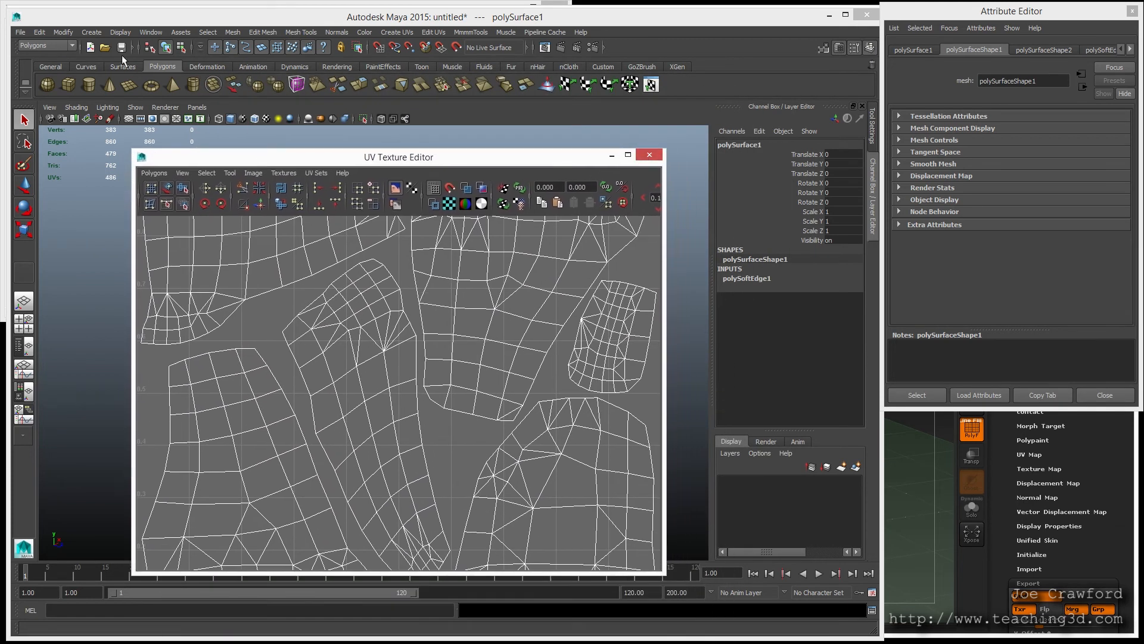
# Move the UV Texture Editor out of the way and turn on Texture Border Edges display for the rock
pyautogui.moveTo(176, 162); pyautogui.dragTo(197, 570)
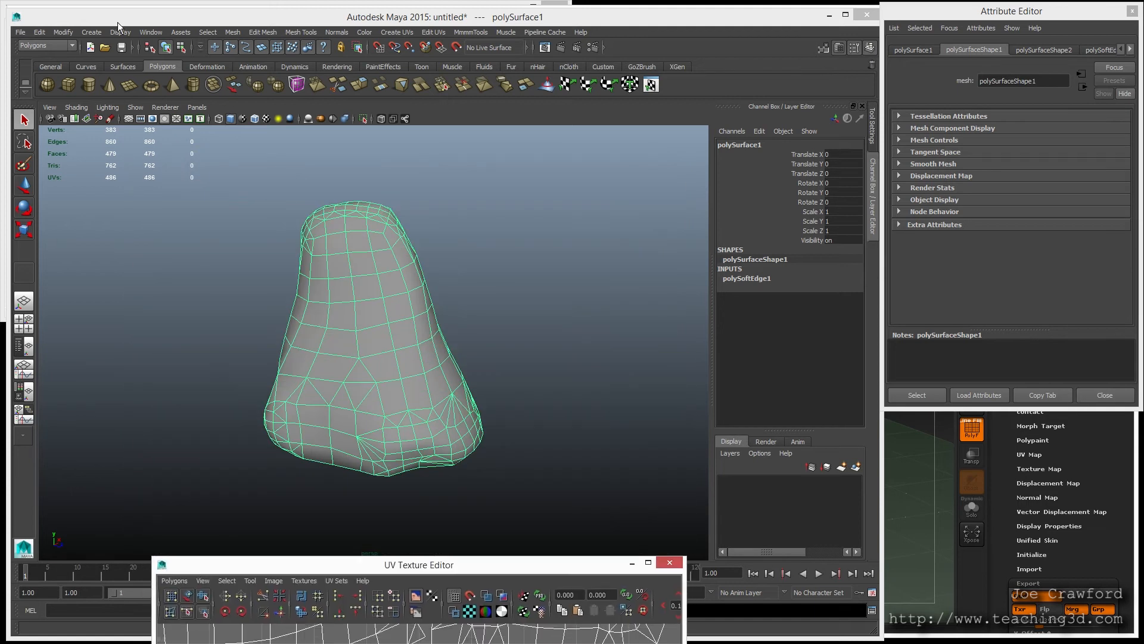
pyautogui.click(120, 32)
pyautogui.moveTo(137, 156)
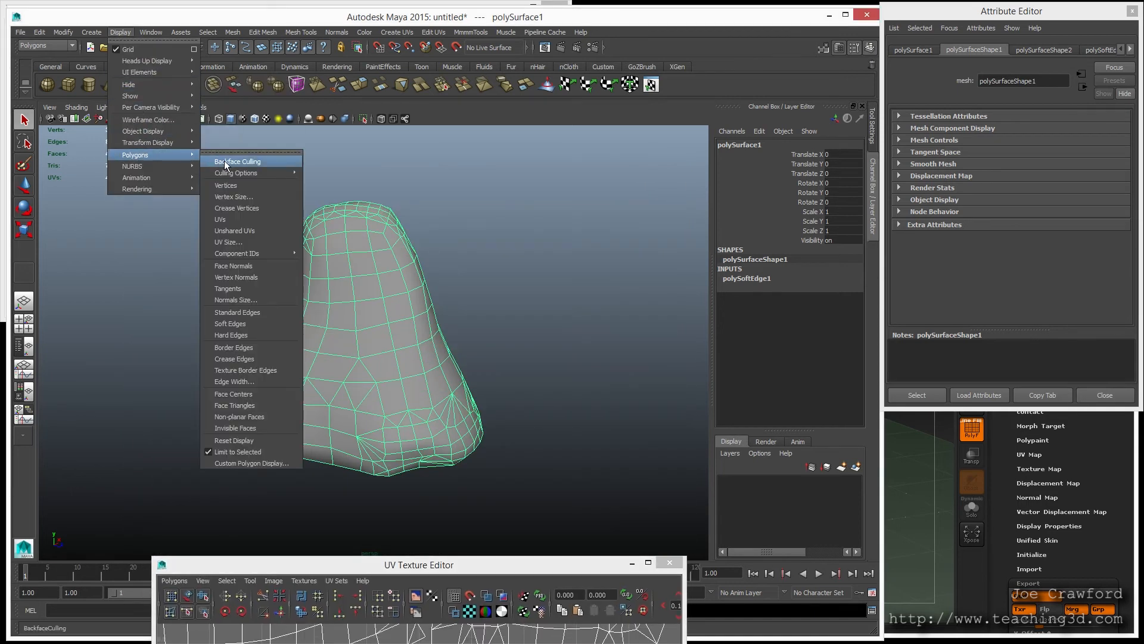
pyautogui.click(249, 370)
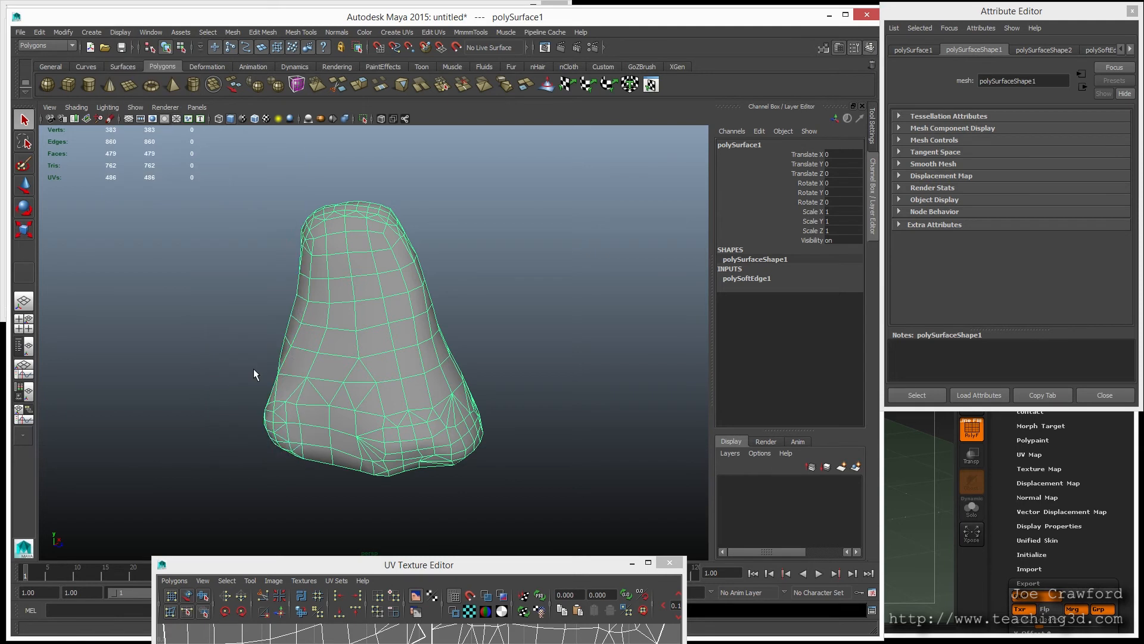
pyautogui.keyDown('alt'); pyautogui.moveTo(328, 337); pyautogui.dragTo(408, 335); pyautogui.keyUp('alt')
pyautogui.keyDown('alt'); pyautogui.moveTo(224, 250); pyautogui.dragTo(347, 305, button='right'); pyautogui.keyUp('alt')
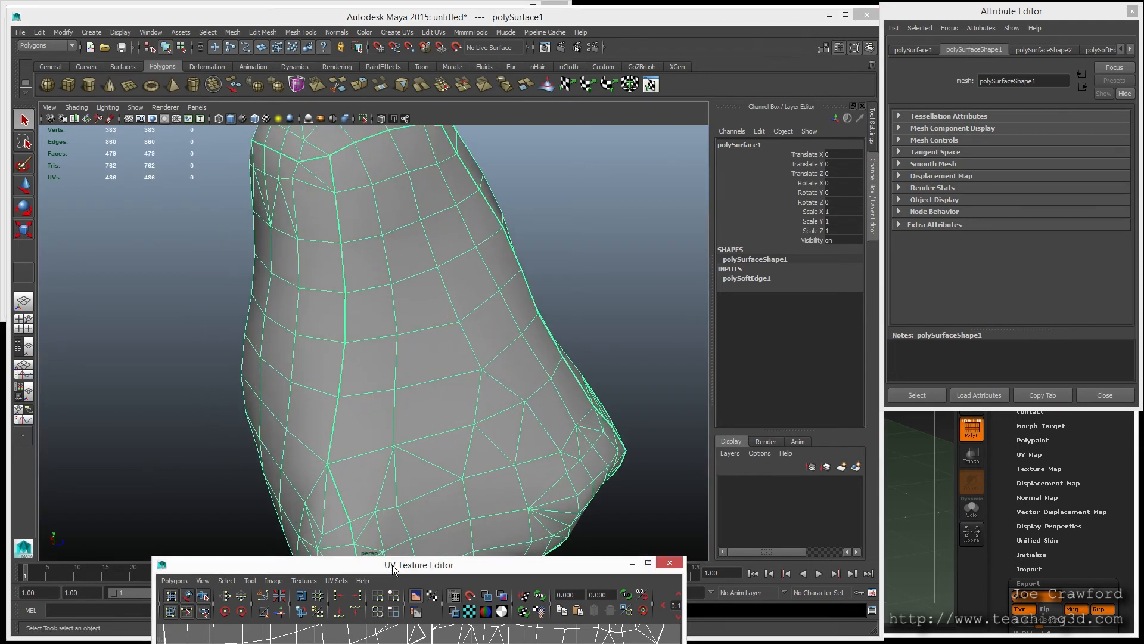
# Compare the highlighted texture borders in the UV Texture Editor with the seams on the rock, and minimize the editor
pyautogui.moveTo(394, 569); pyautogui.dragTo(413, 131)
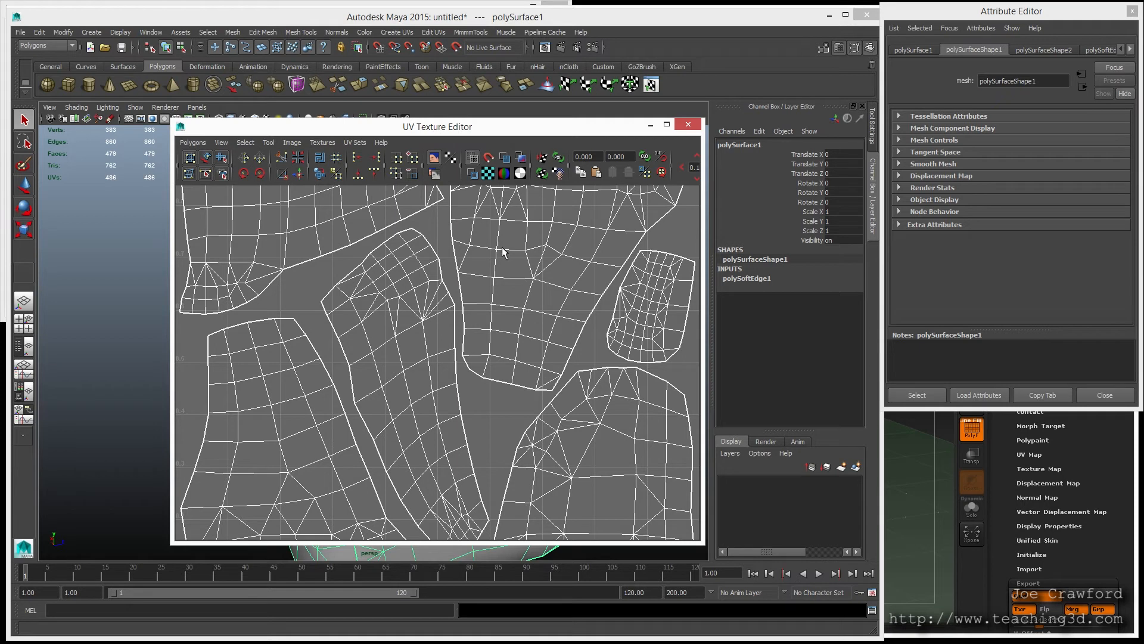
pyautogui.click(650, 125)
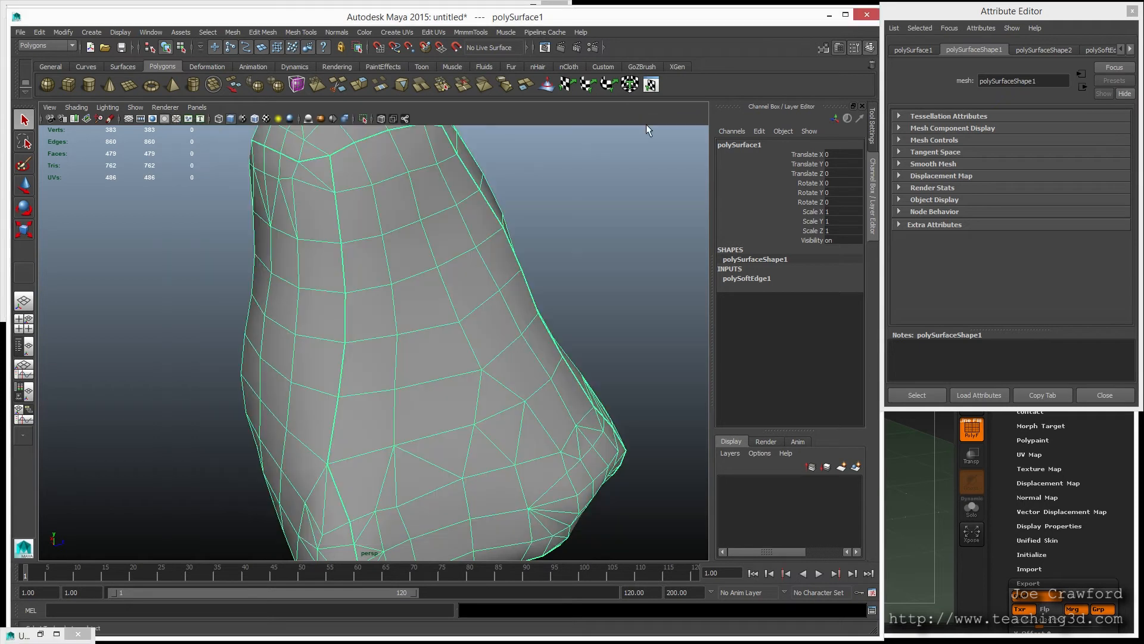
pyautogui.keyDown('alt'); pyautogui.moveTo(430, 187); pyautogui.dragTo(347, 233, button='right'); pyautogui.keyUp('alt')
pyautogui.keyDown('alt'); pyautogui.moveTo(347, 232); pyautogui.dragTo(355, 288); pyautogui.keyUp('alt')
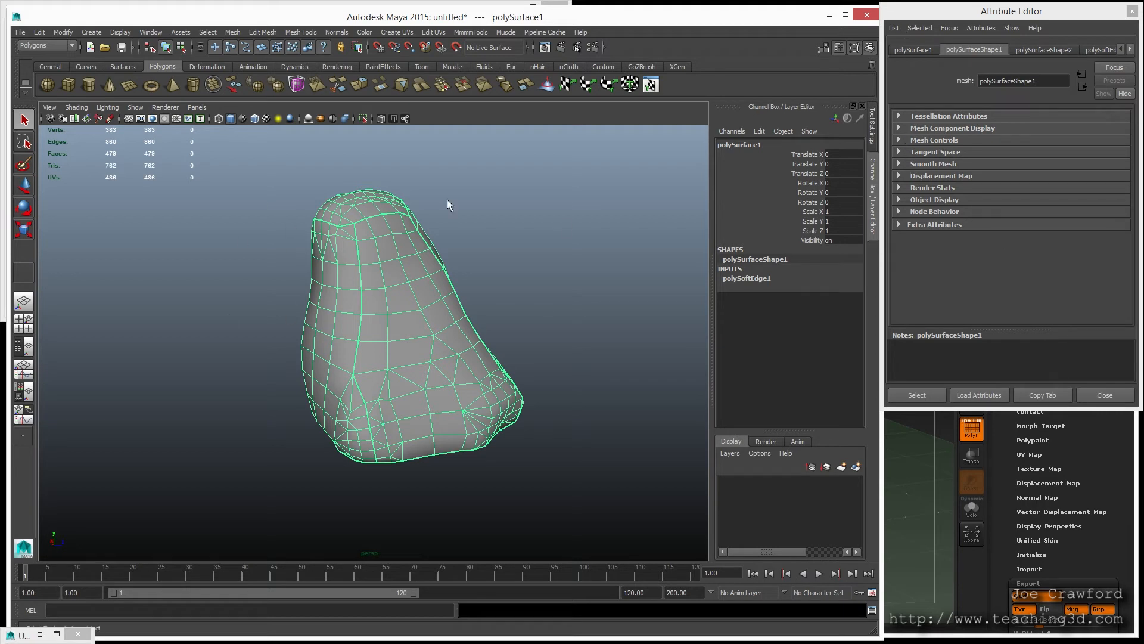
# Display the triangles on the rock's mesh to examine how it will triangulate, and turn the triangle display off again
pyautogui.click(924, 48)
pyautogui.click(585, 184)
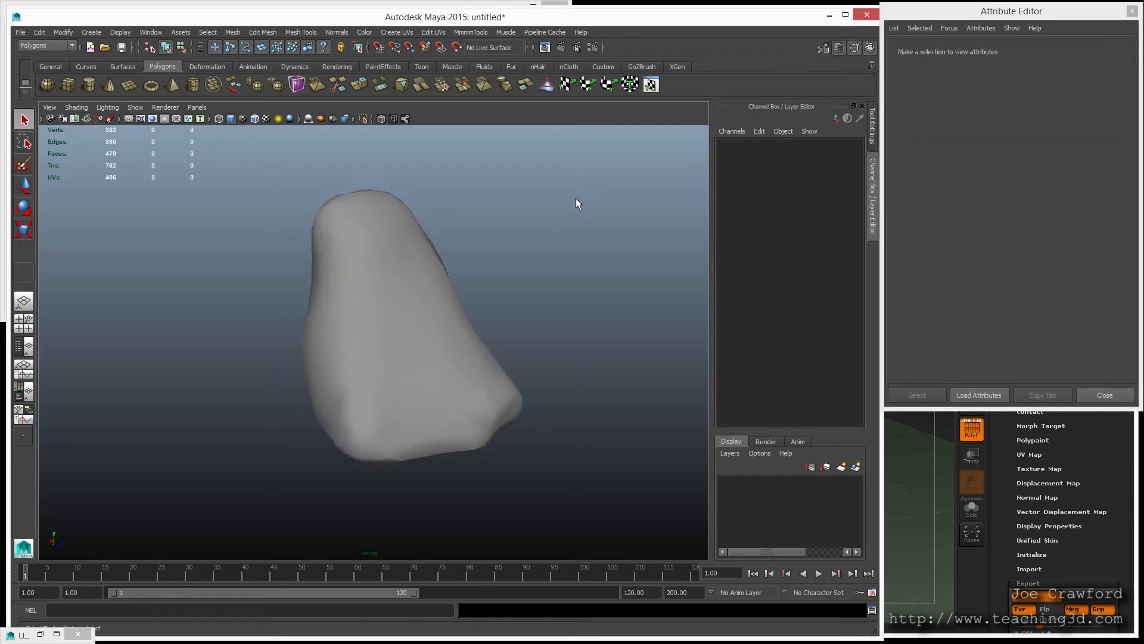
pyautogui.moveTo(307, 309); pyautogui.dragTo(485, 213)
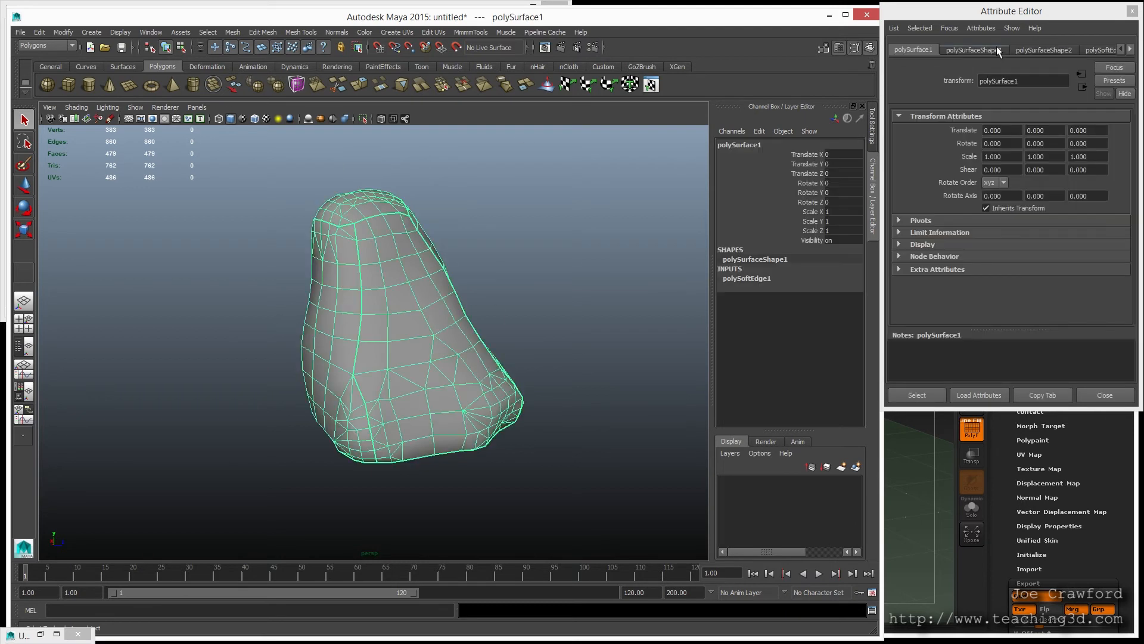
pyautogui.click(980, 49)
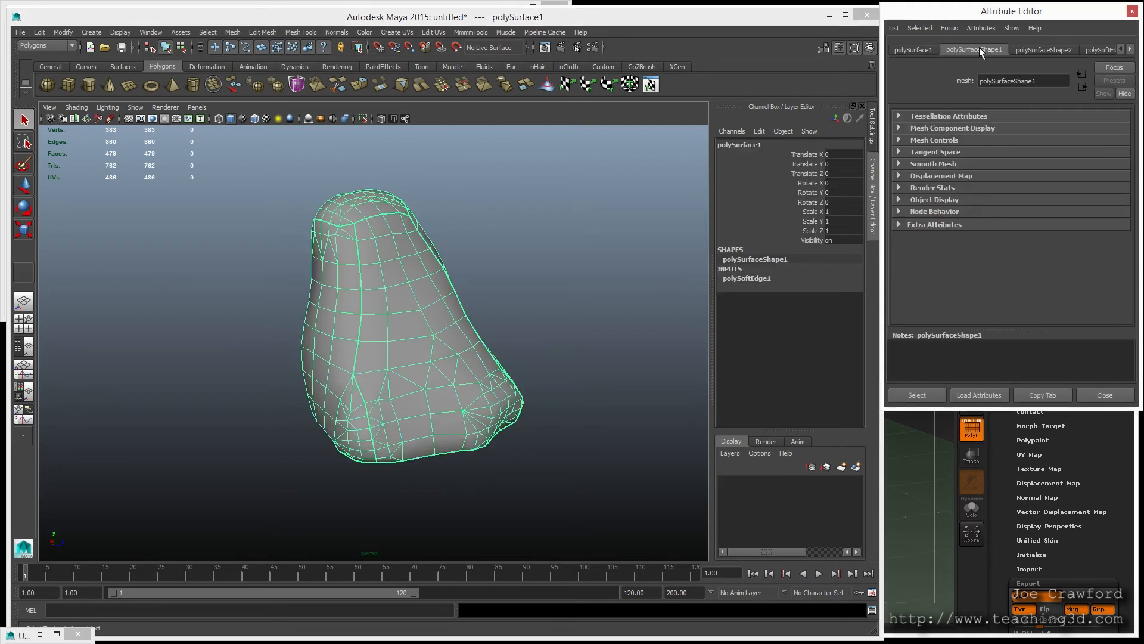
pyautogui.click(899, 139)
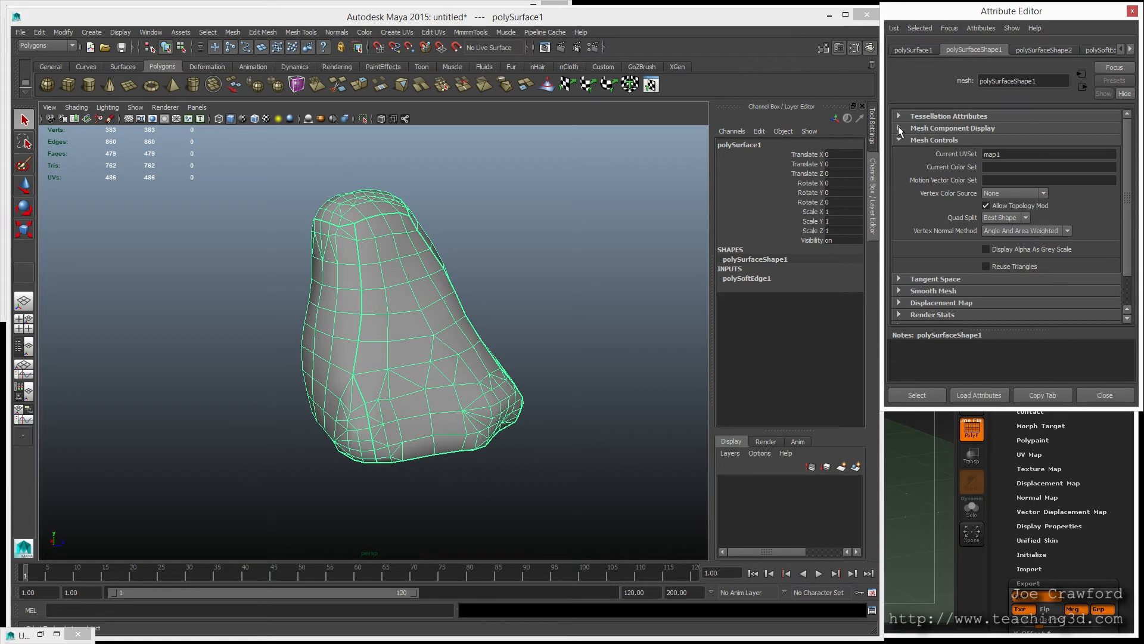
pyautogui.click(898, 128)
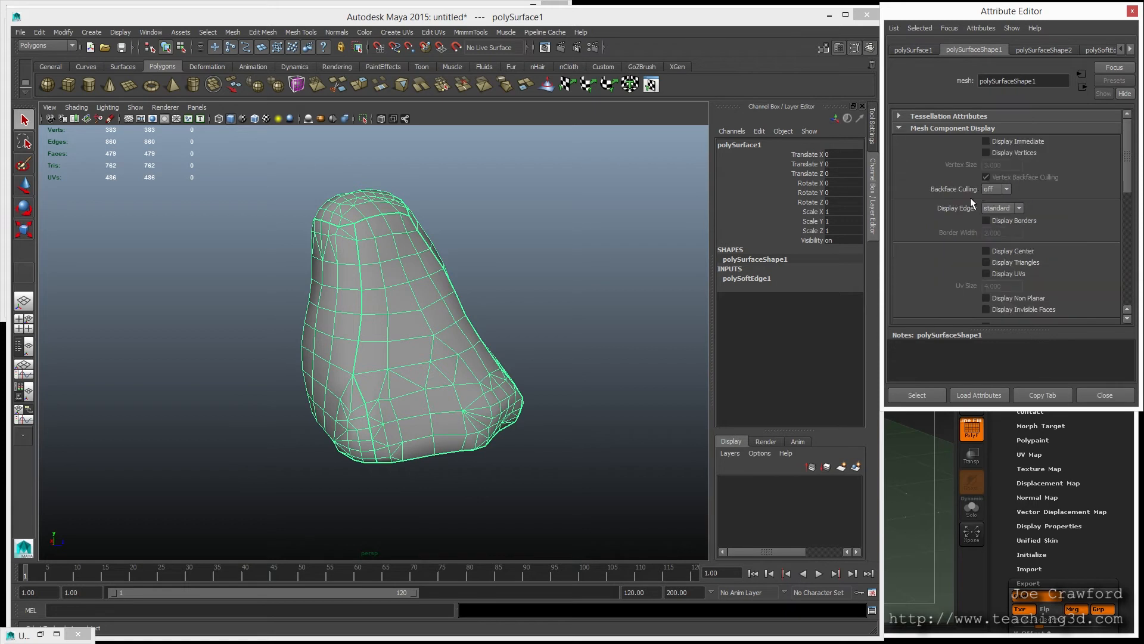
pyautogui.scroll(-3, 970, 194)
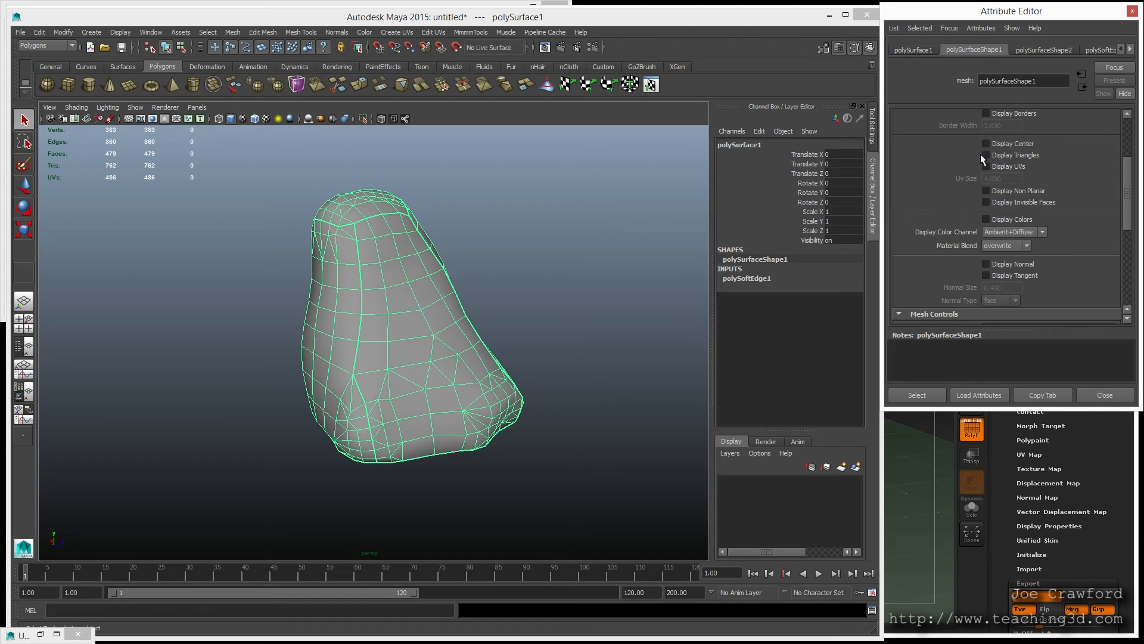
pyautogui.scroll(3, 925, 157)
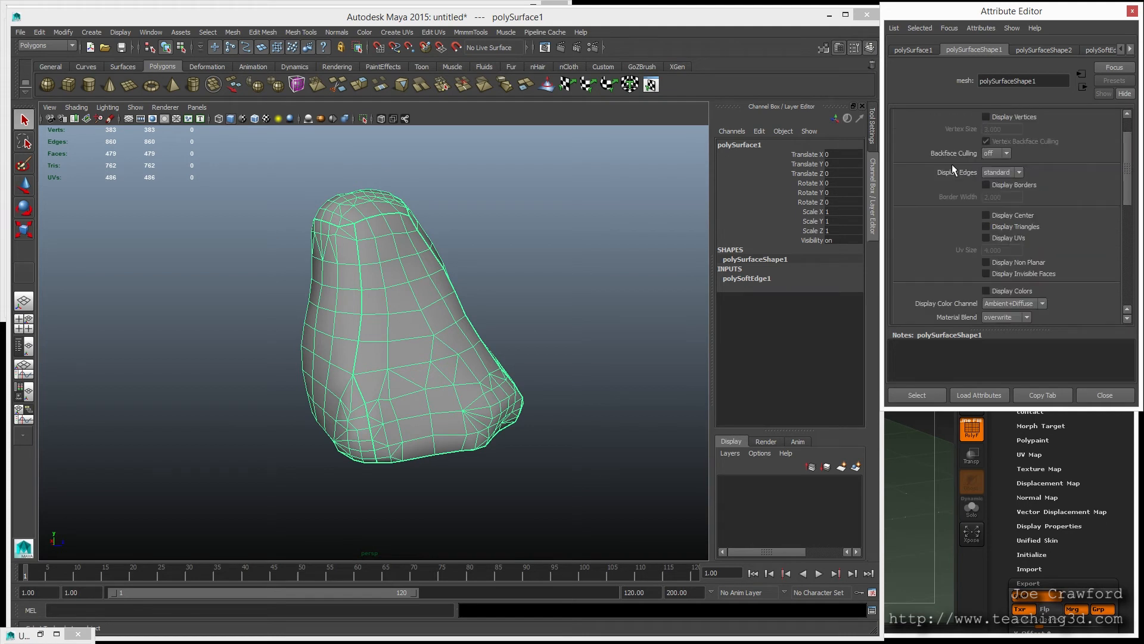
pyautogui.scroll(-2, 930, 159)
pyautogui.scroll(2, 930, 159)
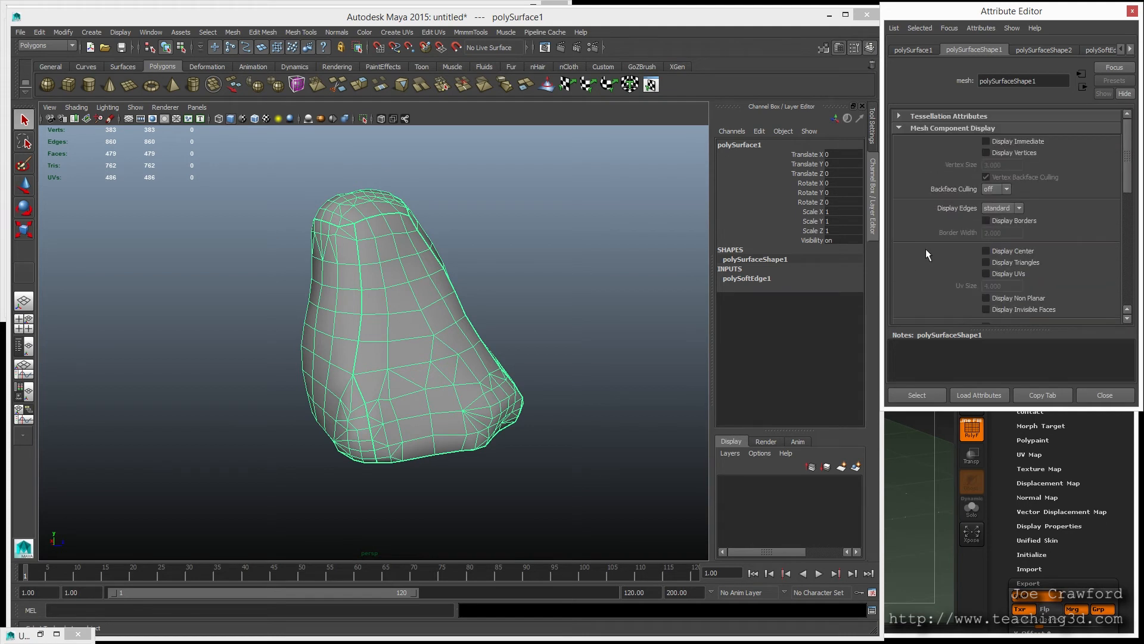
pyautogui.scroll(-1, 927, 249)
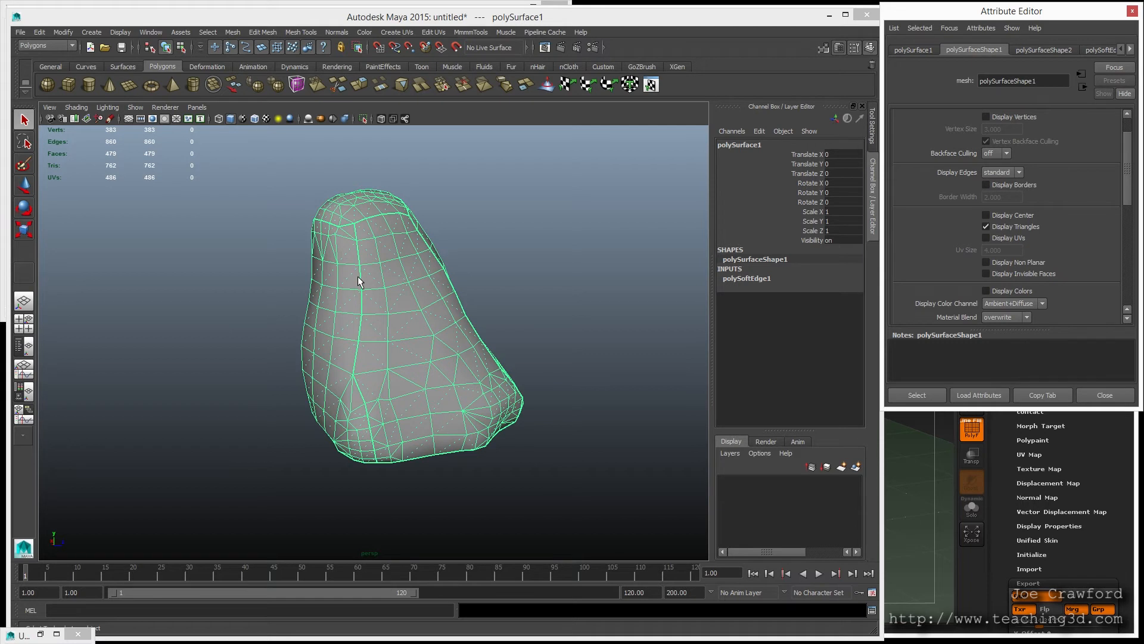
pyautogui.click(986, 226)
# Triangulate the rock mesh and return to object mode
pyautogui.click(230, 34)
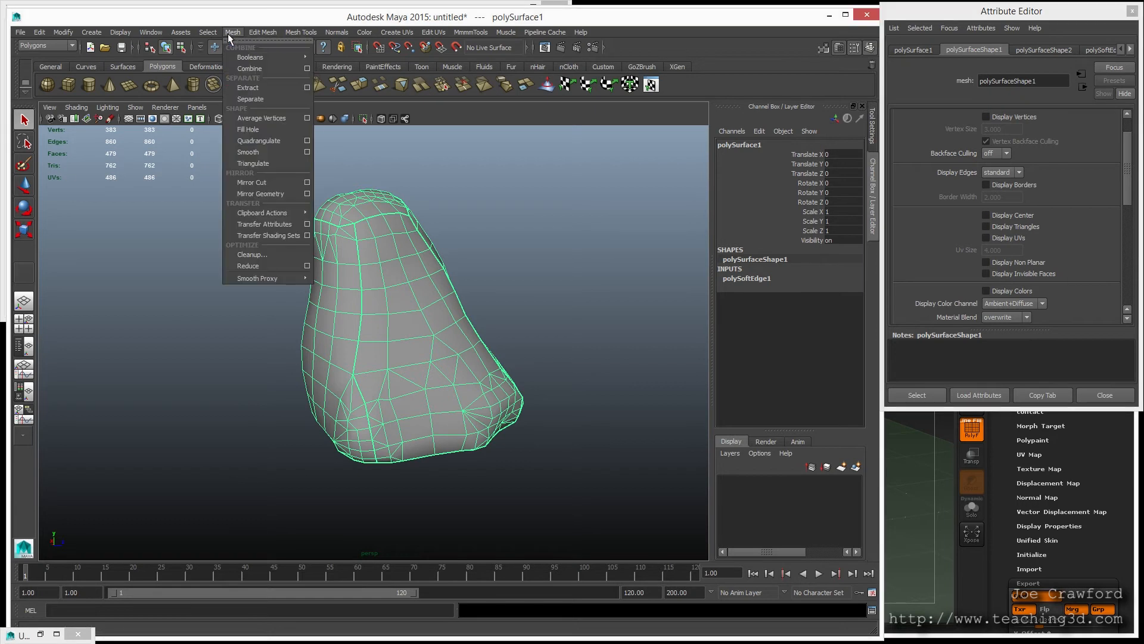
pyautogui.click(249, 164)
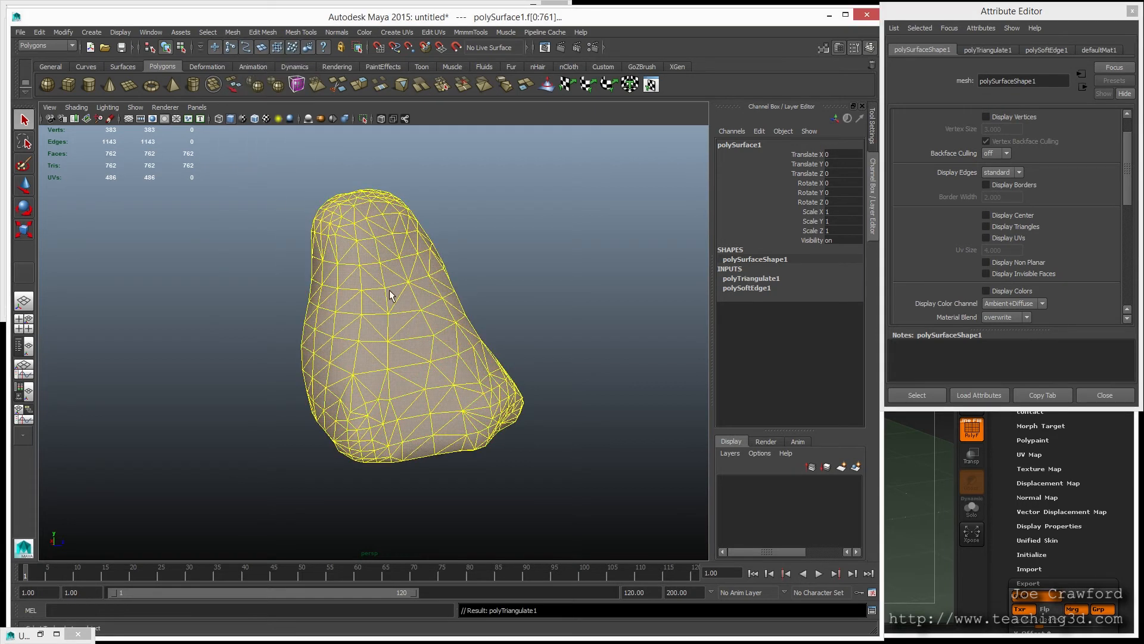
pyautogui.press('F8')
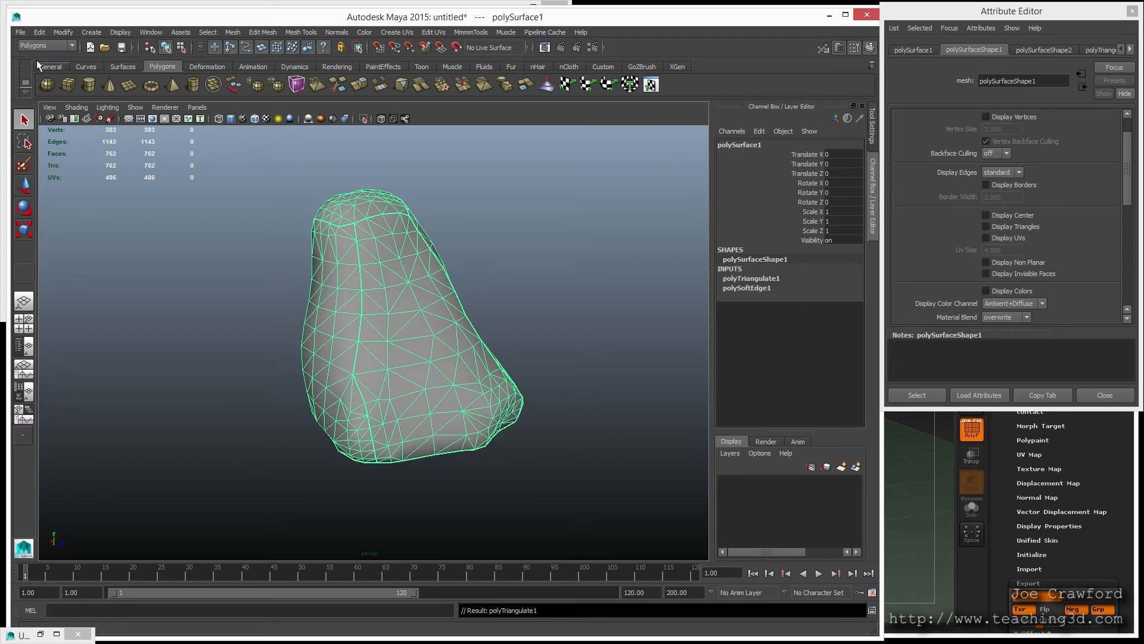
# Start exporting the selected rock as an OBJ and browse to the folder c:\users\public
pyautogui.click(20, 33)
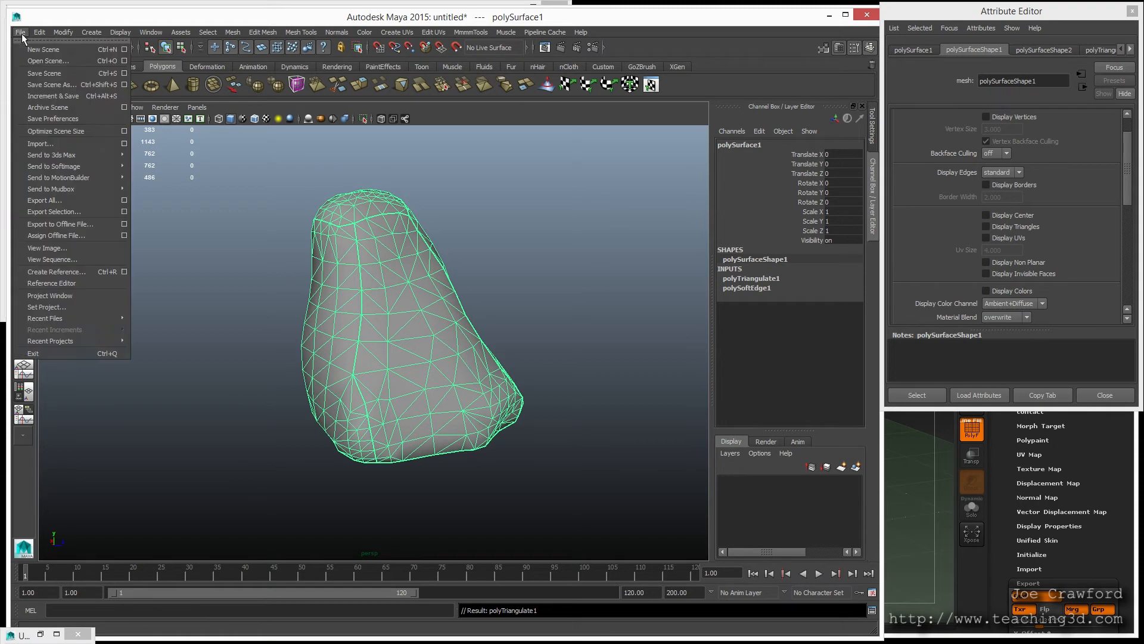
pyautogui.click(62, 213)
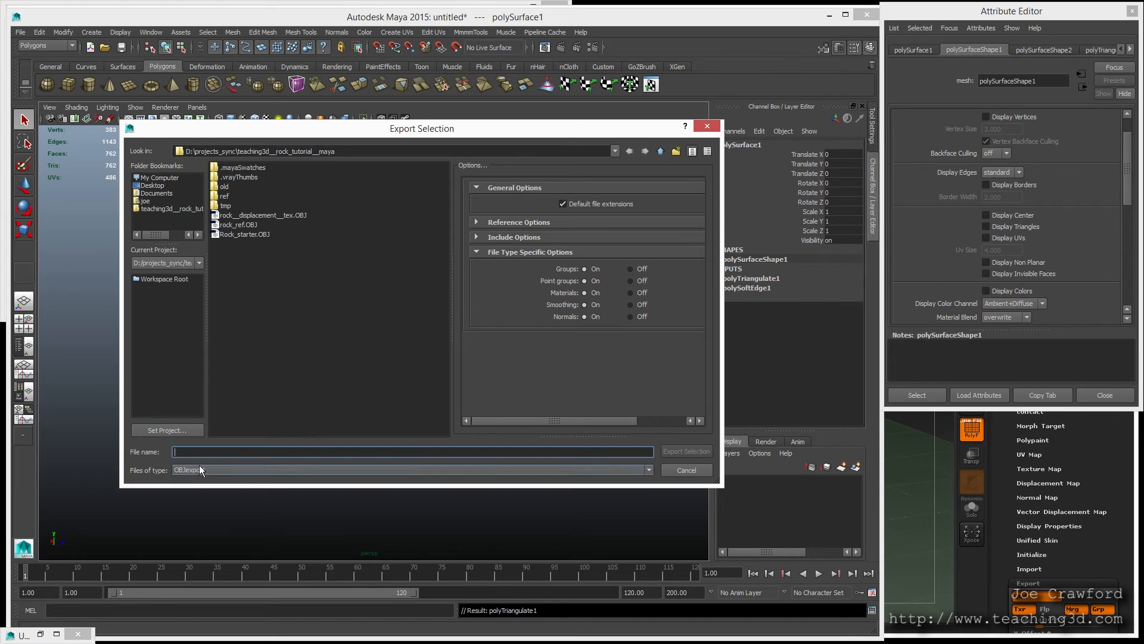
pyautogui.moveTo(351, 148); pyautogui.dragTo(106, 151)
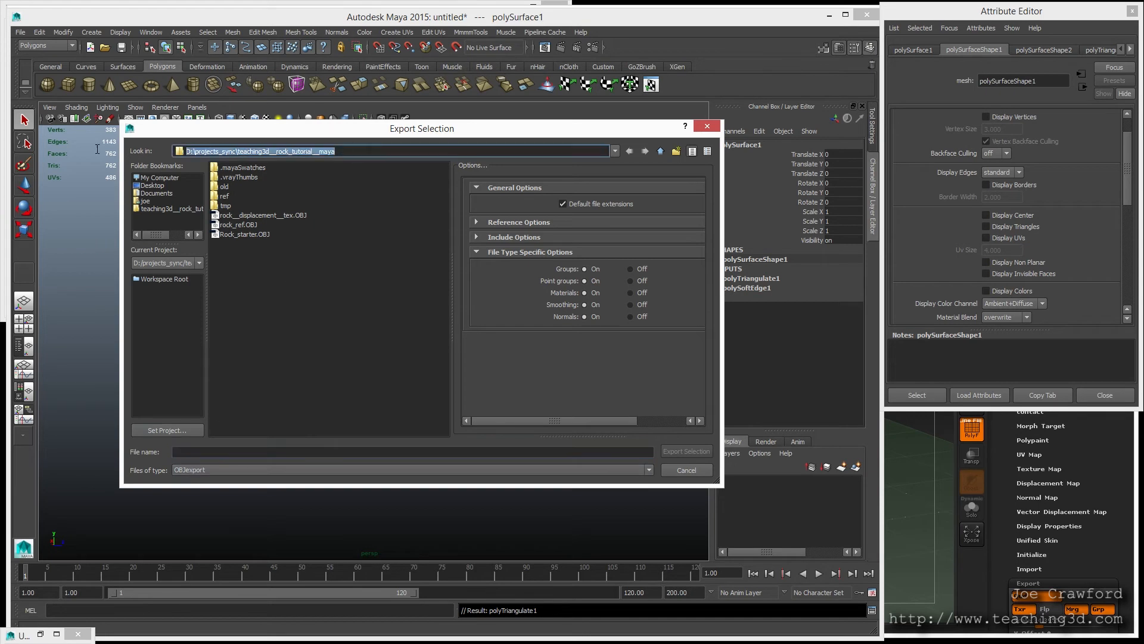
pyautogui.write('c:\\')
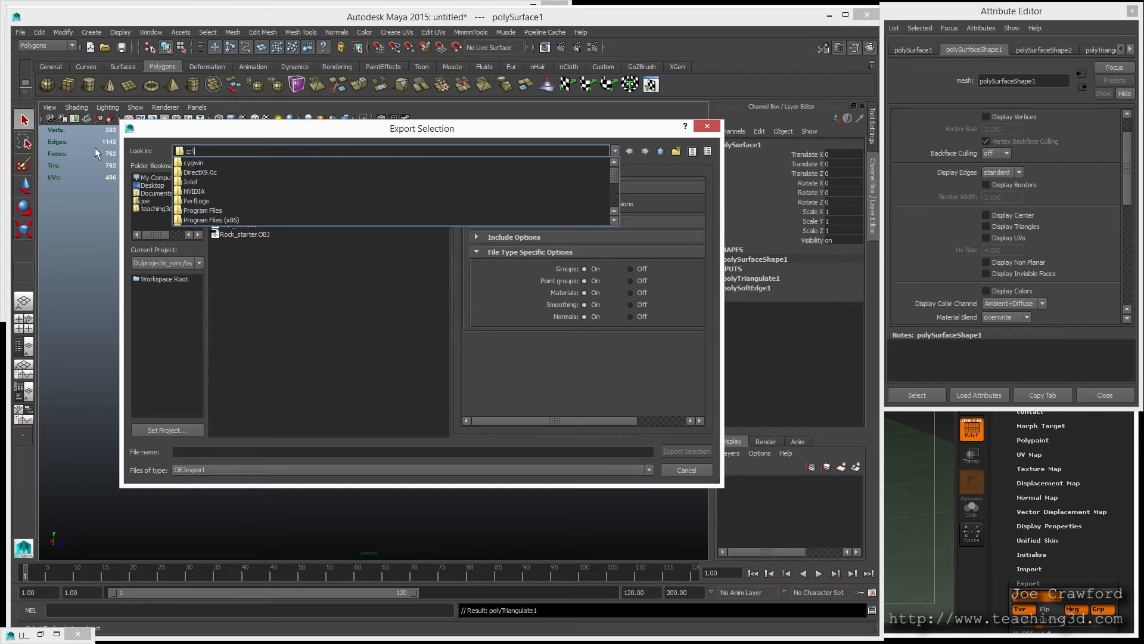
pyautogui.write('users\\public')
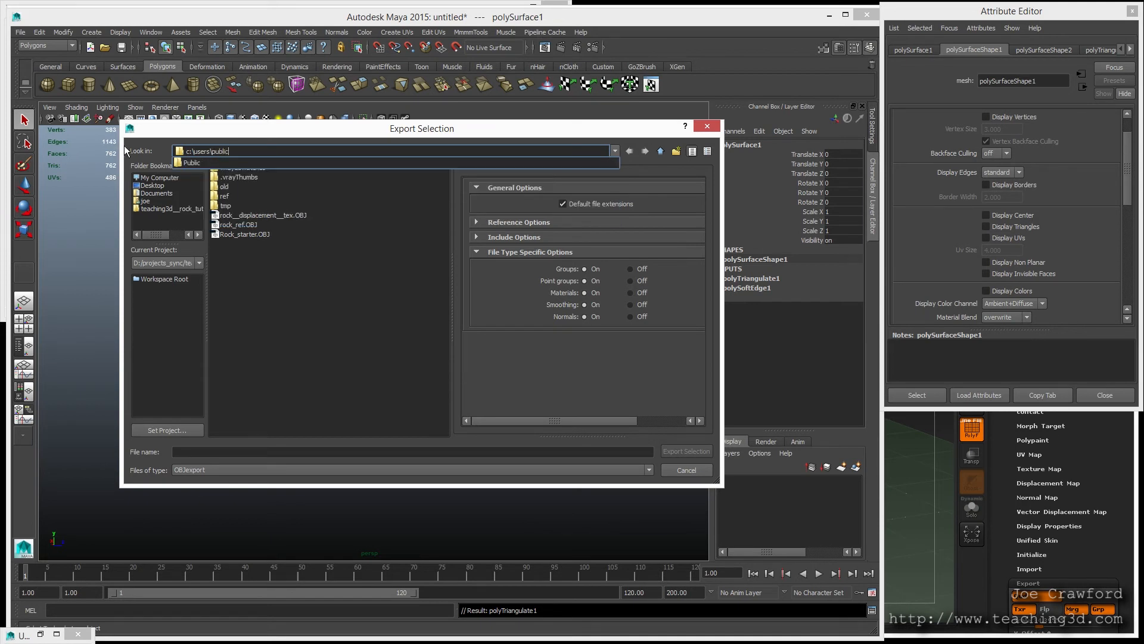
pyautogui.press('Return')
# Bookmark the baking folder, and export the triangulated rock into it, replacing the existing low.OBJ
pyautogui.moveTo(230, 168); pyautogui.dragTo(158, 191)
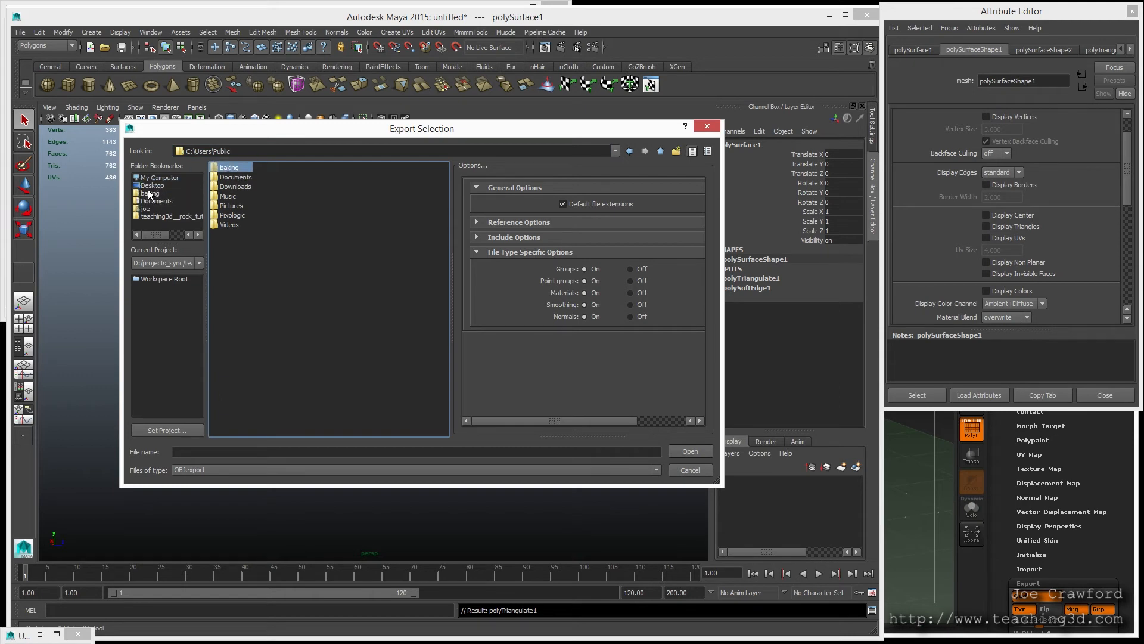
pyautogui.click(149, 193)
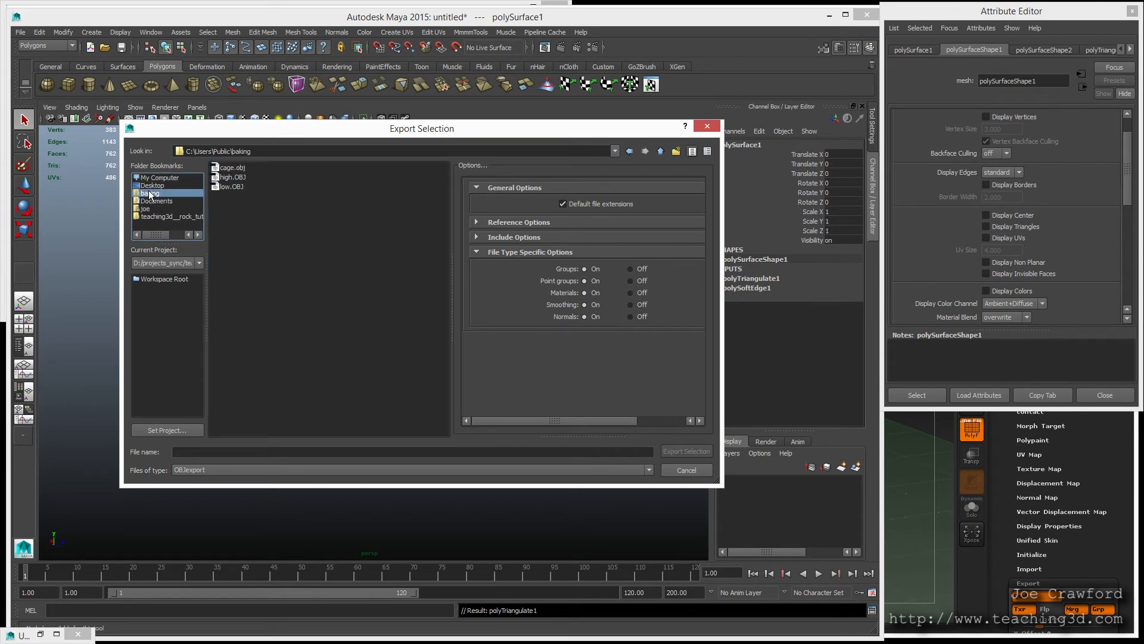
pyautogui.doubleClick(223, 187)
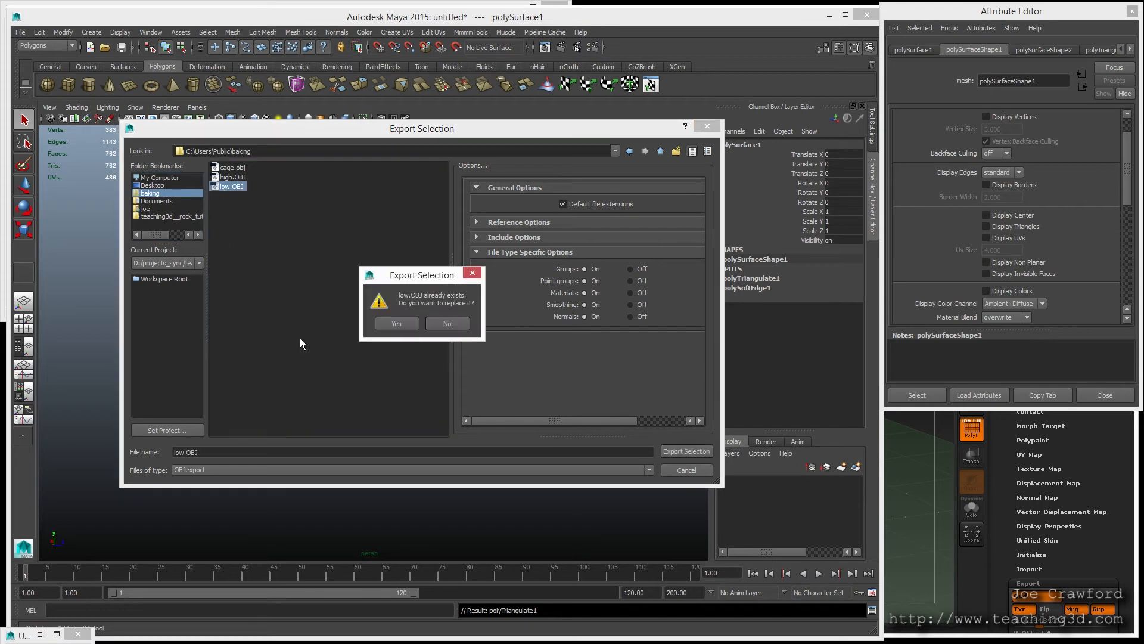
pyautogui.click(397, 323)
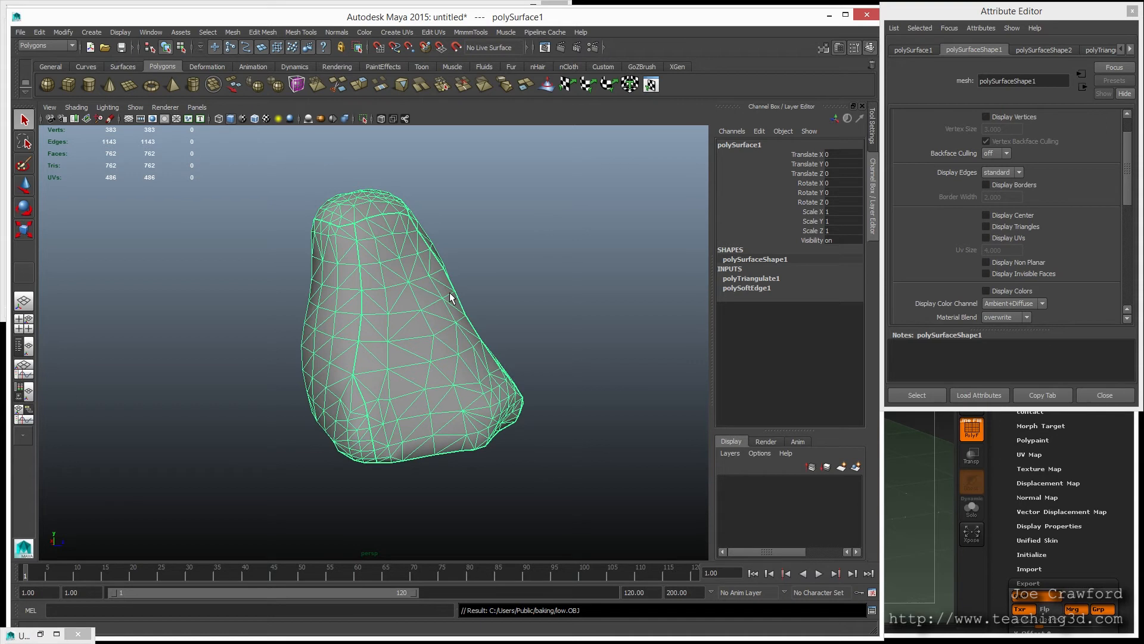
# Rename the rock object as low
pyautogui.doubleClick(735, 145)
pyautogui.write('low')
pyautogui.press('Return')
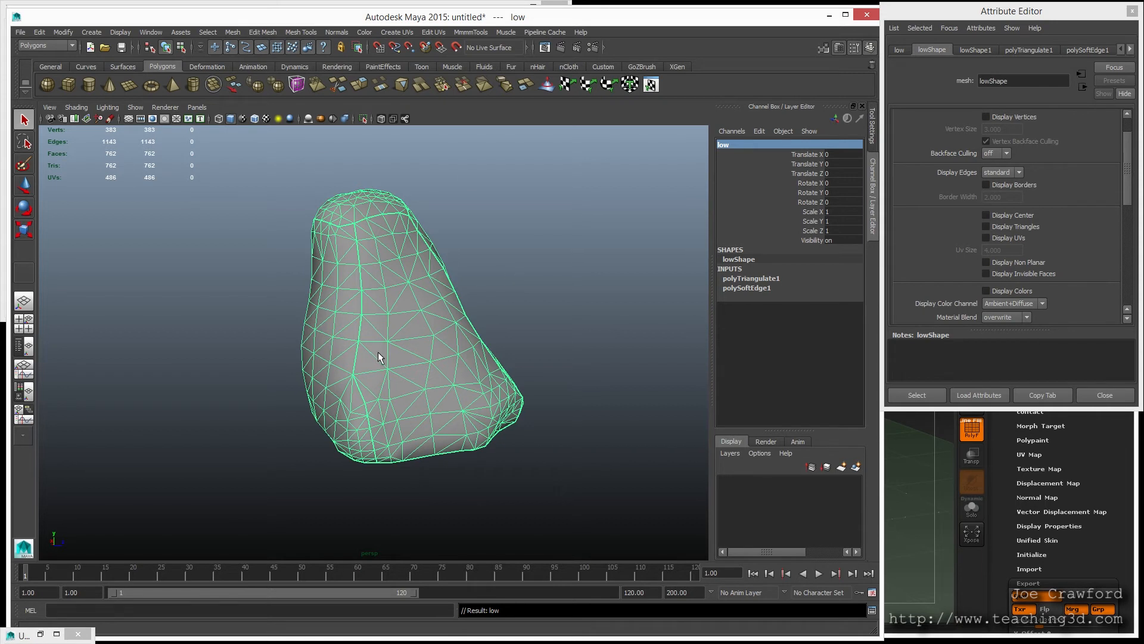
# Apply Transform Components to all the rock's vertices and set Local Translate Z to 0.5
pyautogui.click(260, 33)
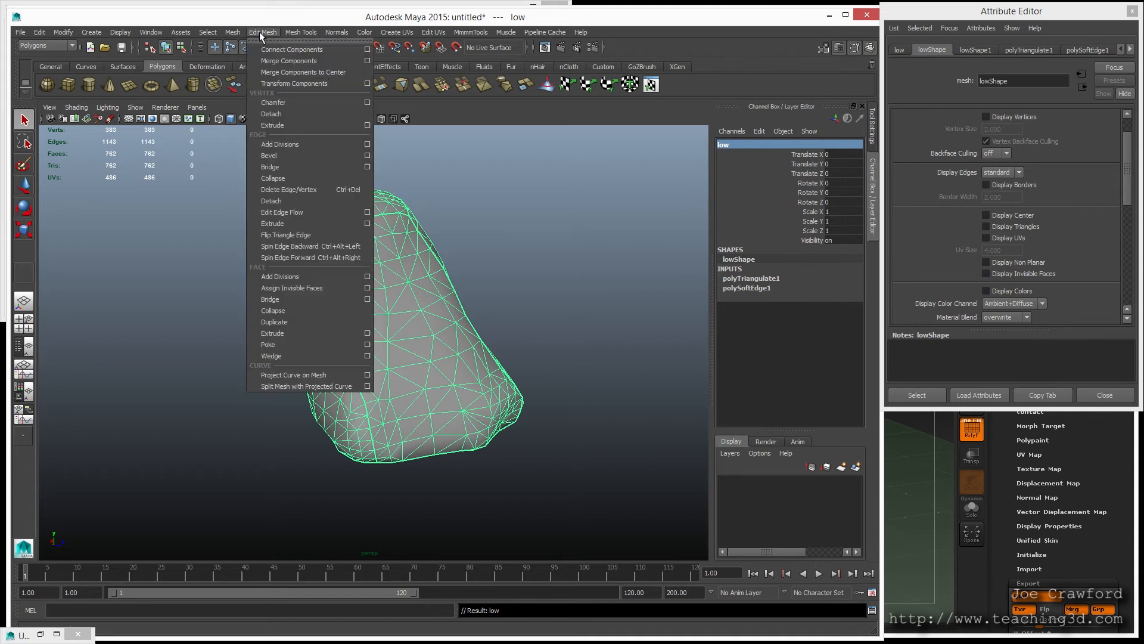
pyautogui.click(288, 85)
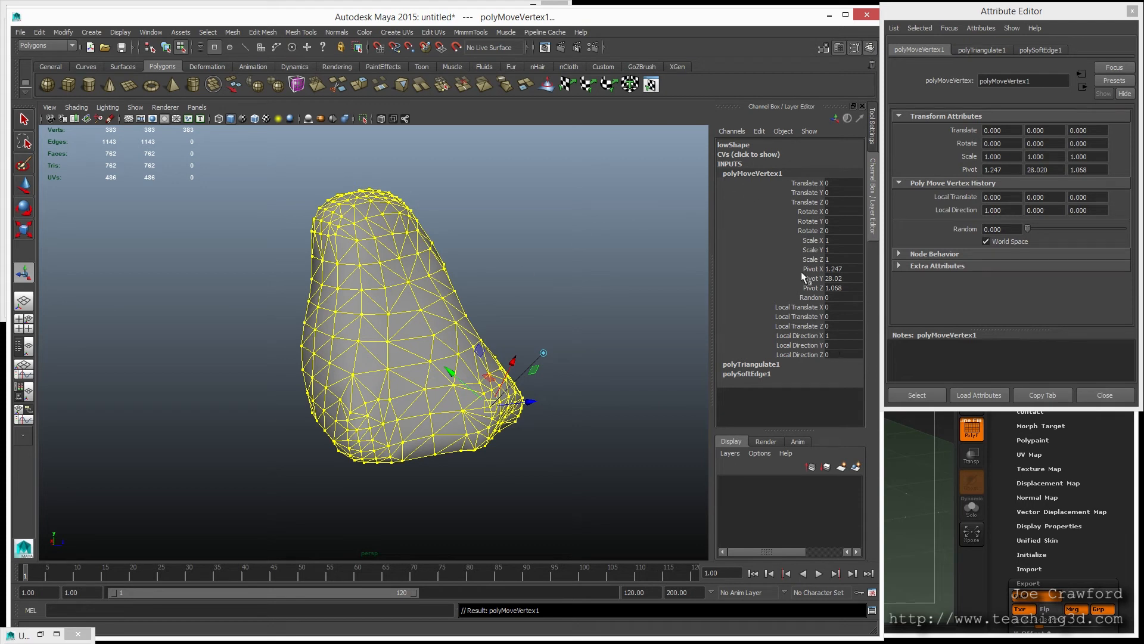
pyautogui.doubleClick(829, 326)
pyautogui.write('0.5')
pyautogui.press('Return')
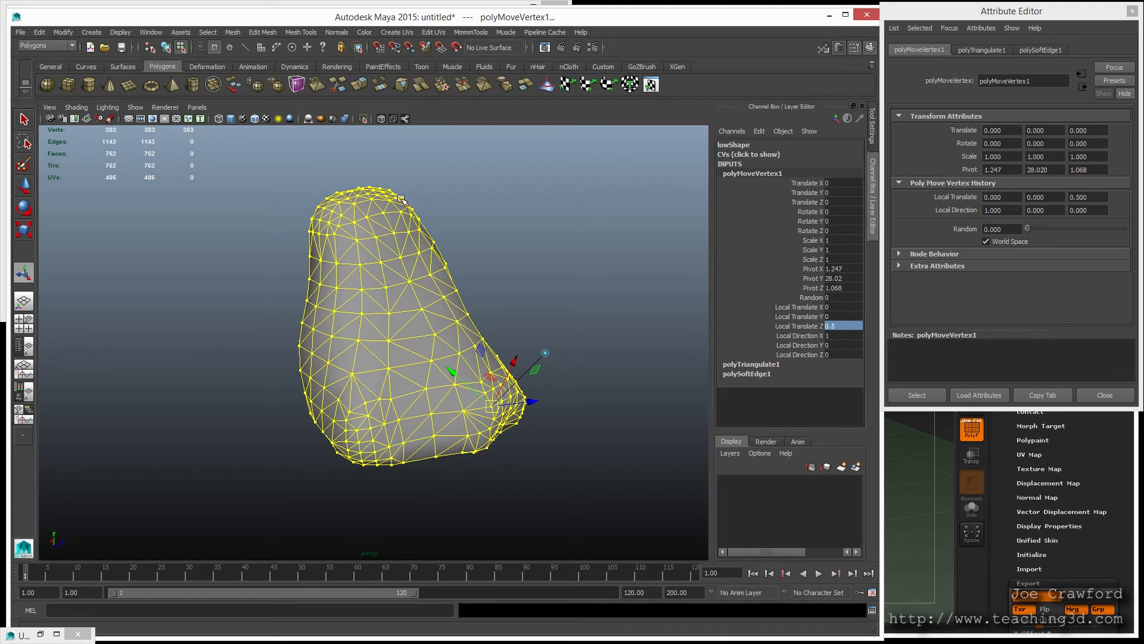
# Try Local Translate Z values of 3 and 1 to inflate the rock's vertices outward
pyautogui.click(855, 327)
pyautogui.write('2')
pyautogui.press('Return')
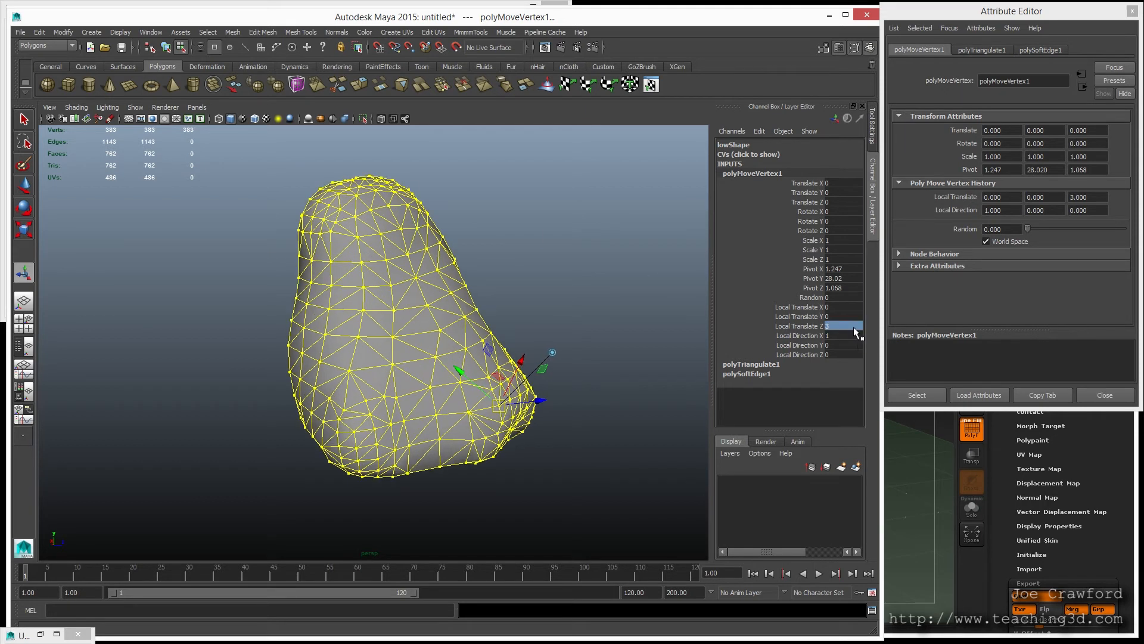
pyautogui.write('1')
pyautogui.press('Return')
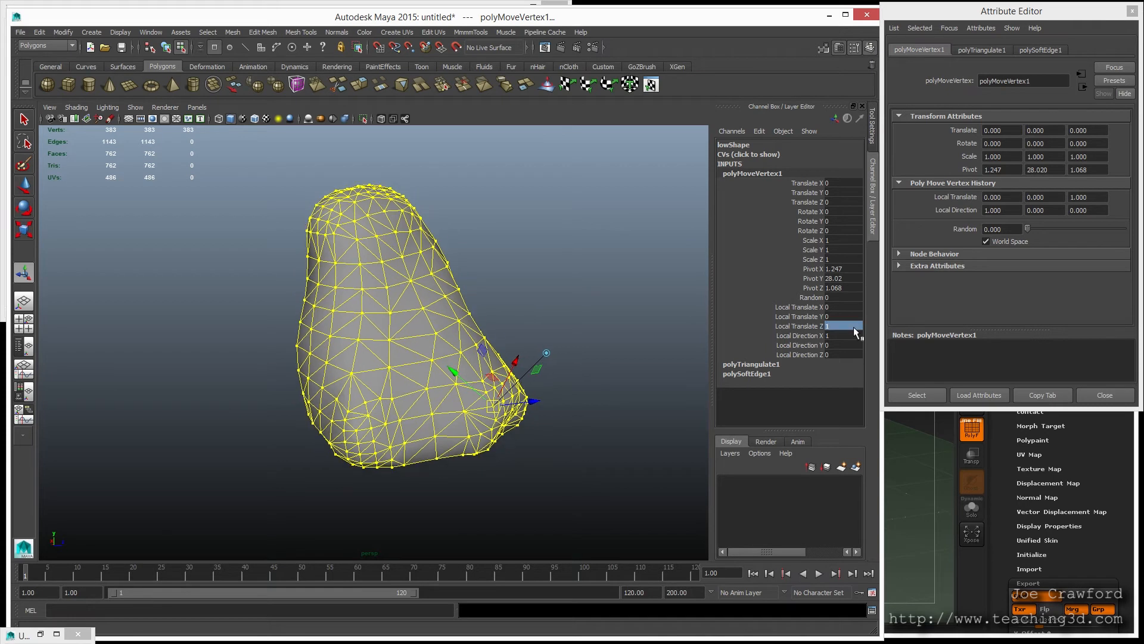
# Set Local Translate Z to 2 for the rock's vertices, inspect the inflated shape and return to object mode
pyautogui.write('2')
pyautogui.press('Return')
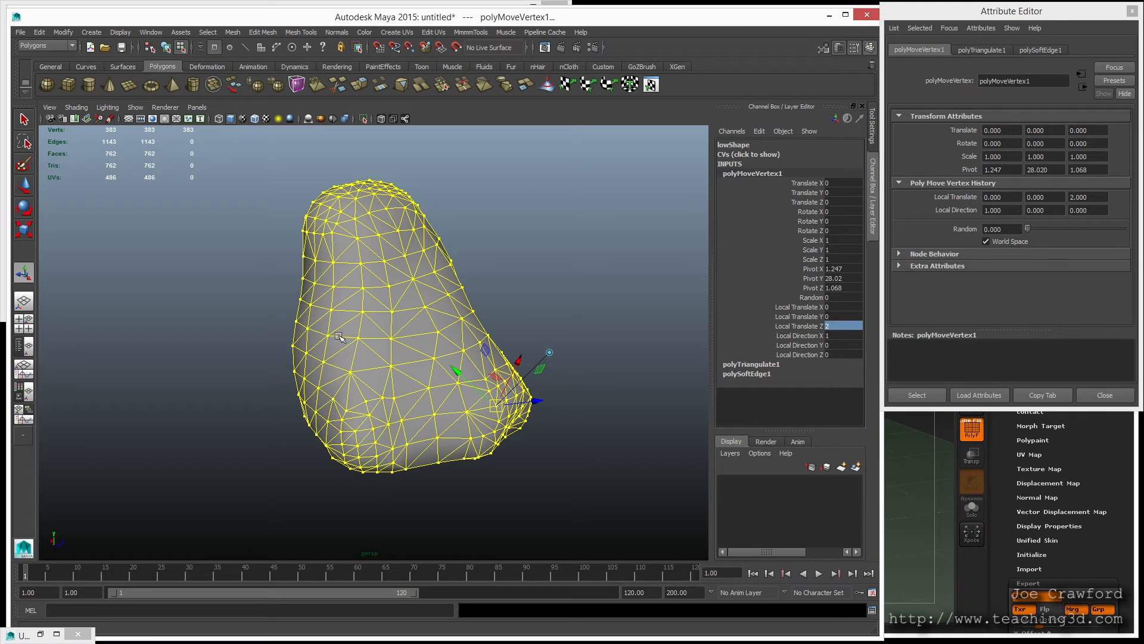
pyautogui.moveTo(439, 379)
pyautogui.keyDown('alt'); pyautogui.mouseDown()
pyautogui.moveTo(394, 375)
pyautogui.moveTo(418, 370)
pyautogui.moveTo(436, 389)
pyautogui.mouseUp(); pyautogui.keyUp('alt')
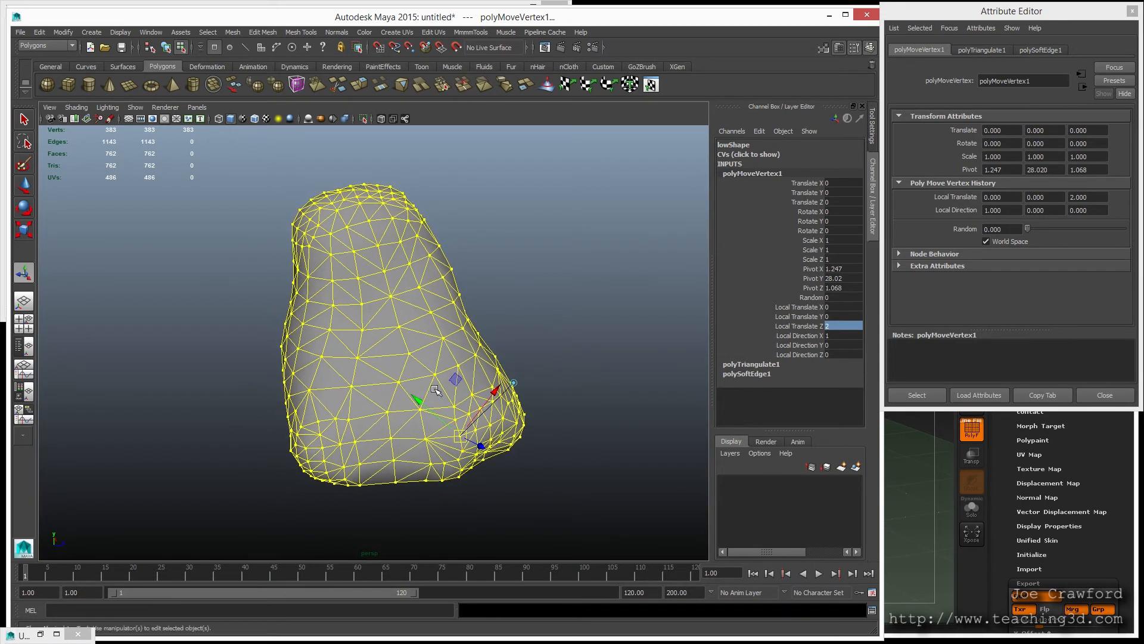
pyautogui.press('F8')
pyautogui.press('F8')
pyautogui.press('F8')
pyautogui.keyDown('alt'); pyautogui.moveTo(334, 393); pyautogui.dragTo(361, 394); pyautogui.keyUp('alt')
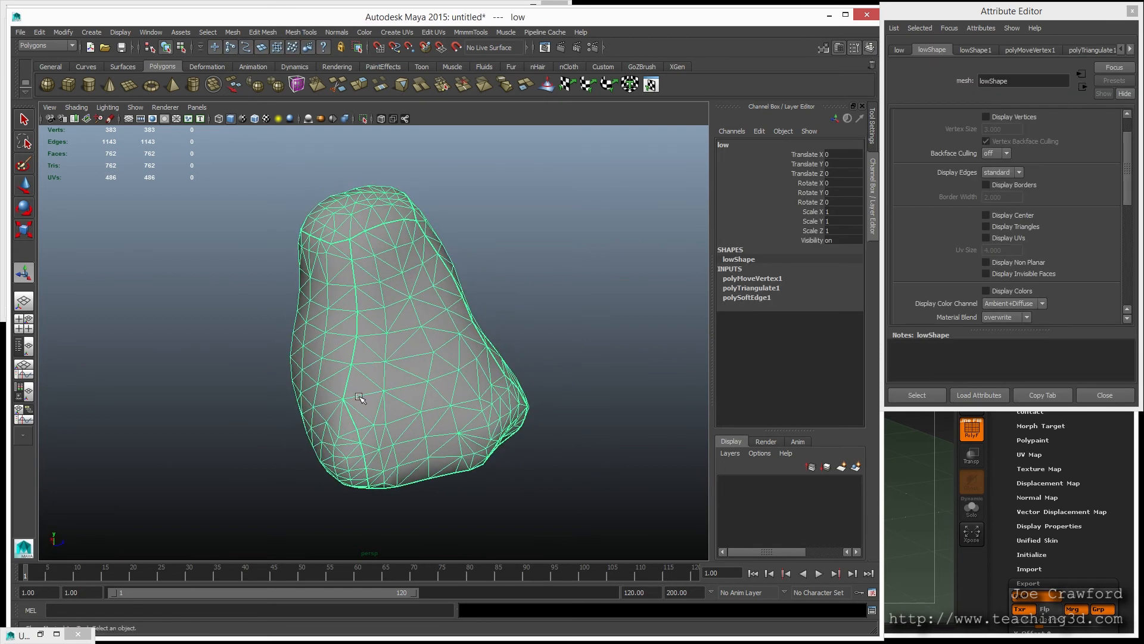
# Export the inflated rock into the baking folder, replacing the existing cage.obj
pyautogui.click(15, 33)
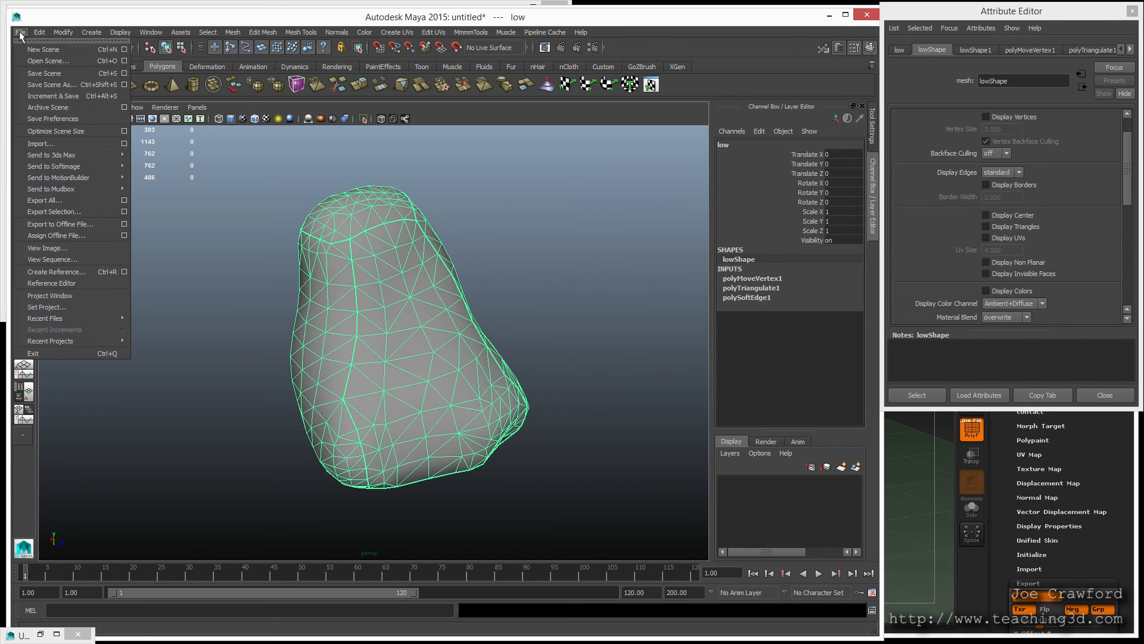
pyautogui.click(46, 212)
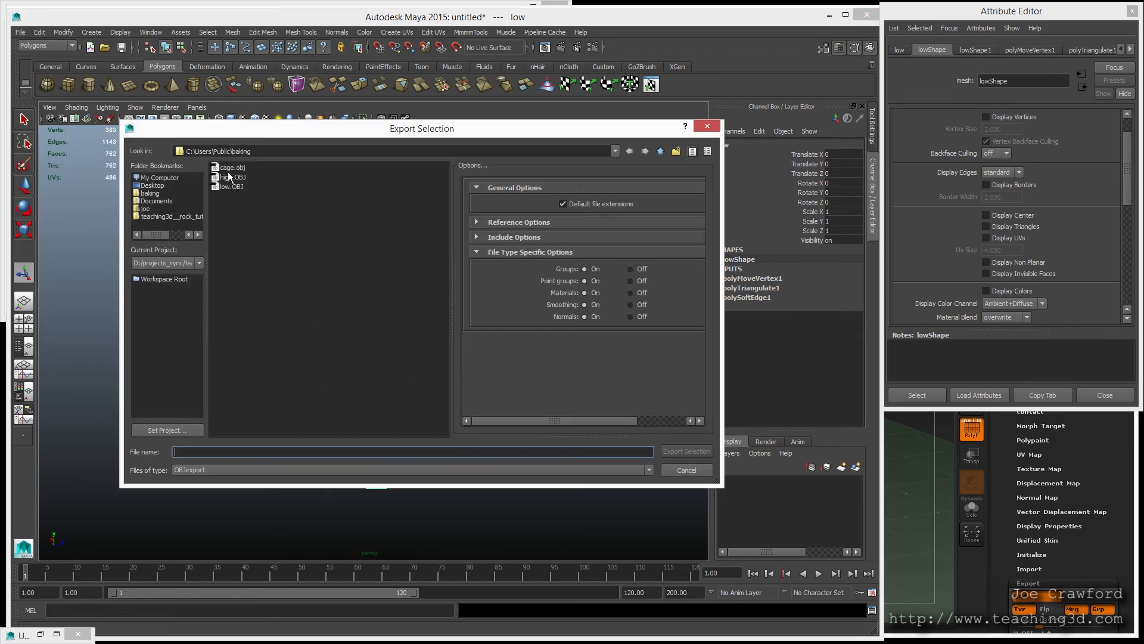
pyautogui.click(229, 167)
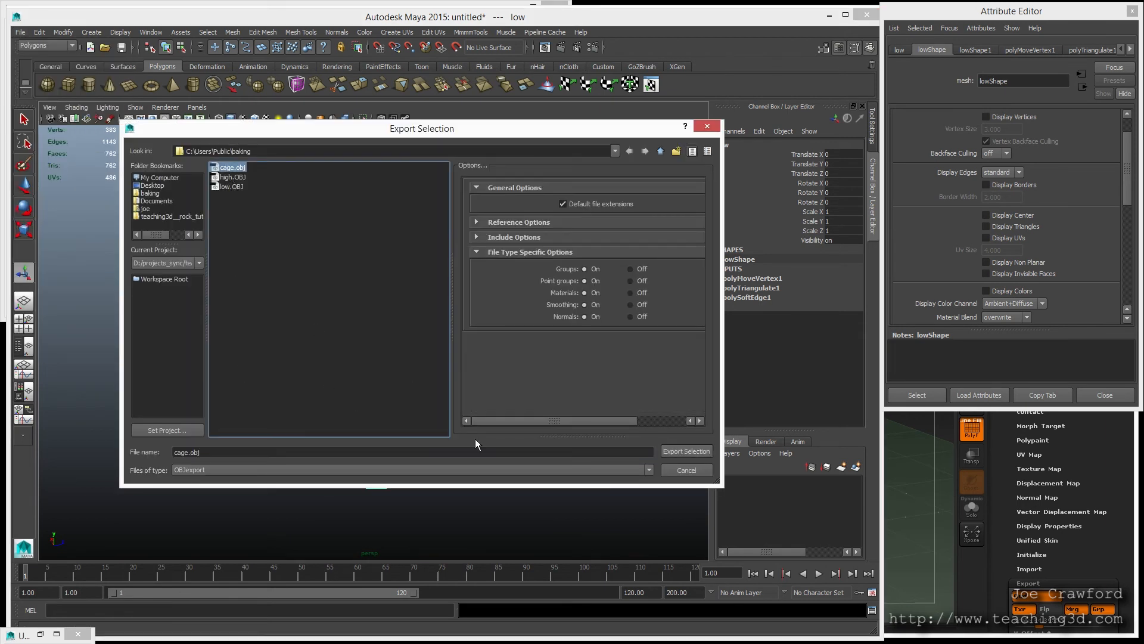
pyautogui.click(673, 455)
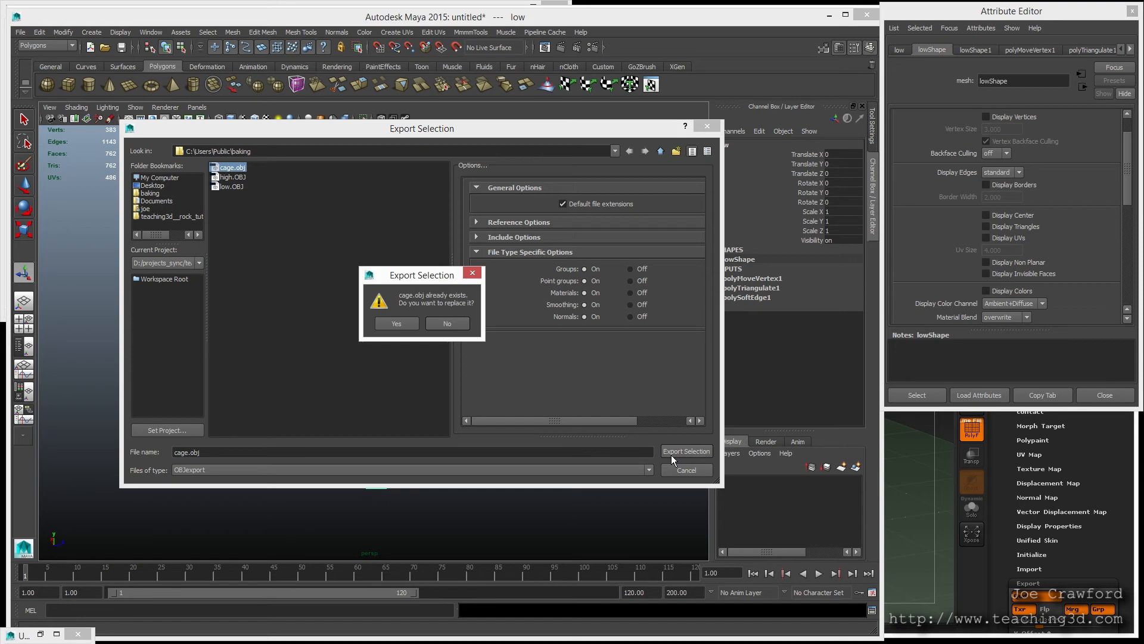
pyautogui.click(393, 323)
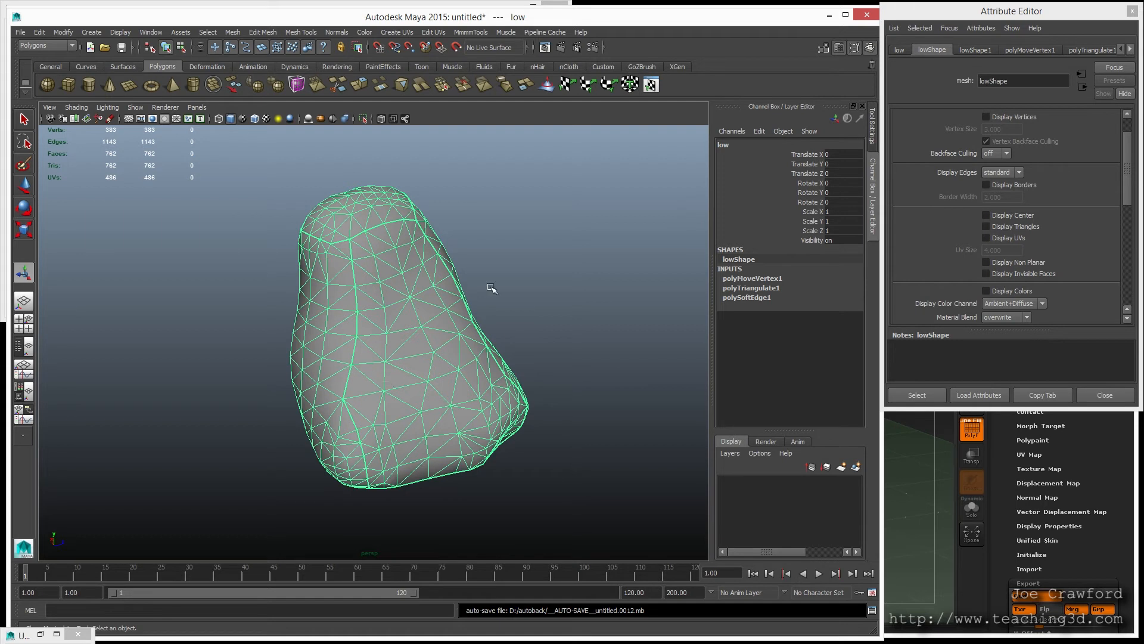
# Undo the rock's vertex inflation, renaming and triangulation to restore its quad mesh
pyautogui.hotkey('ctrl', 'z')
pyautogui.hotkey('ctrl', 'z')
pyautogui.hotkey('ctrl', 'z')
pyautogui.hotkey('ctrl', 'z')
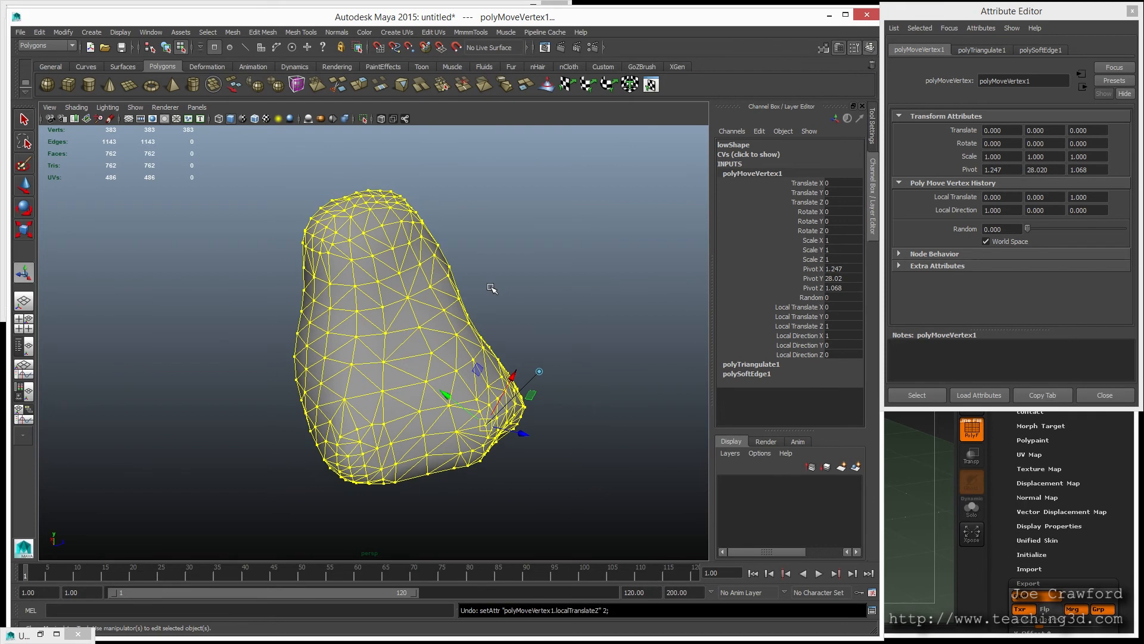
pyautogui.hotkey('ctrl', 'z')
pyautogui.hotkey('ctrl', 'z')
pyautogui.hotkey('ctrl', 'z')
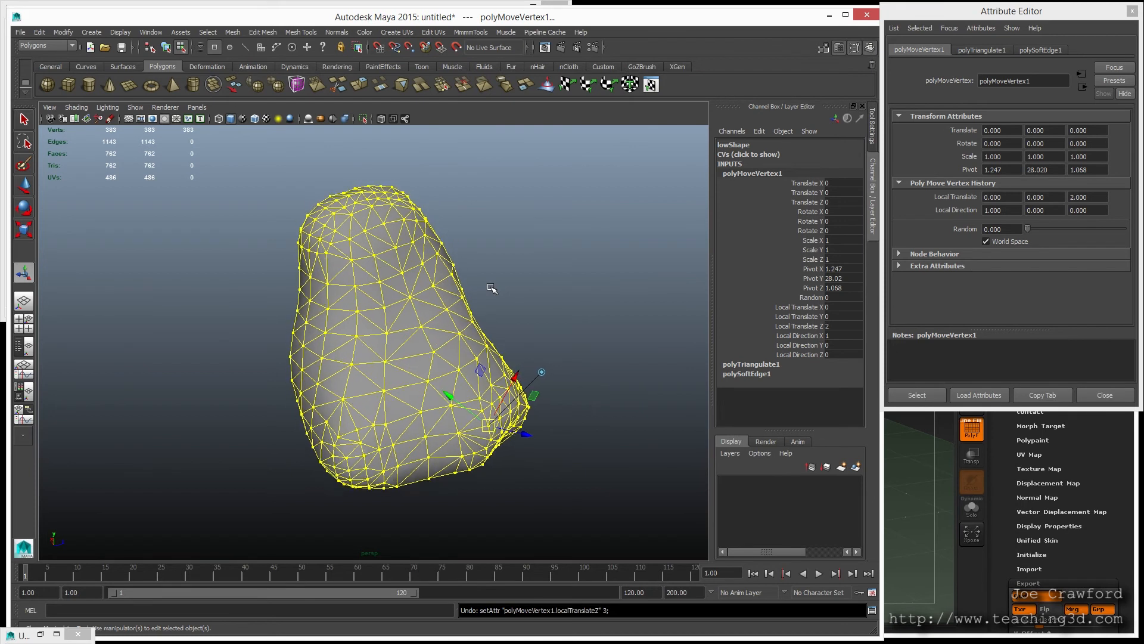
pyautogui.hotkey('ctrl', 'z')
pyautogui.hotkey('ctrl', 'z')
pyautogui.hotkey('ctrl', 'z')
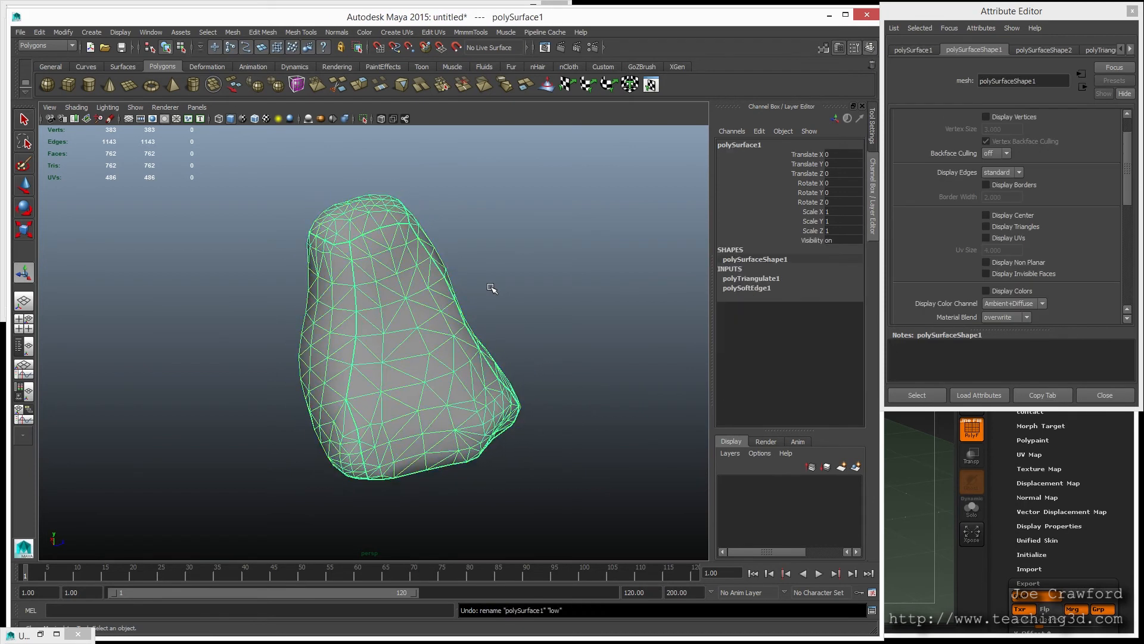
pyautogui.hotkey('ctrl', 'z')
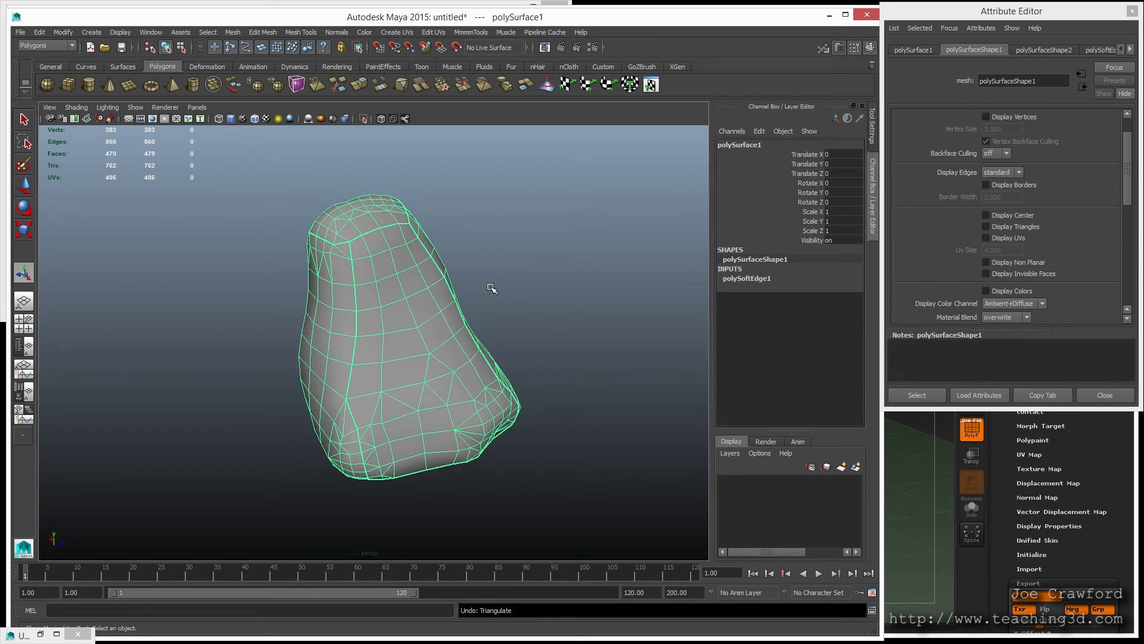
# Rename the untriangulated rock mesh as low and keep it selected
pyautogui.doubleClick(727, 144)
pyautogui.write('low')
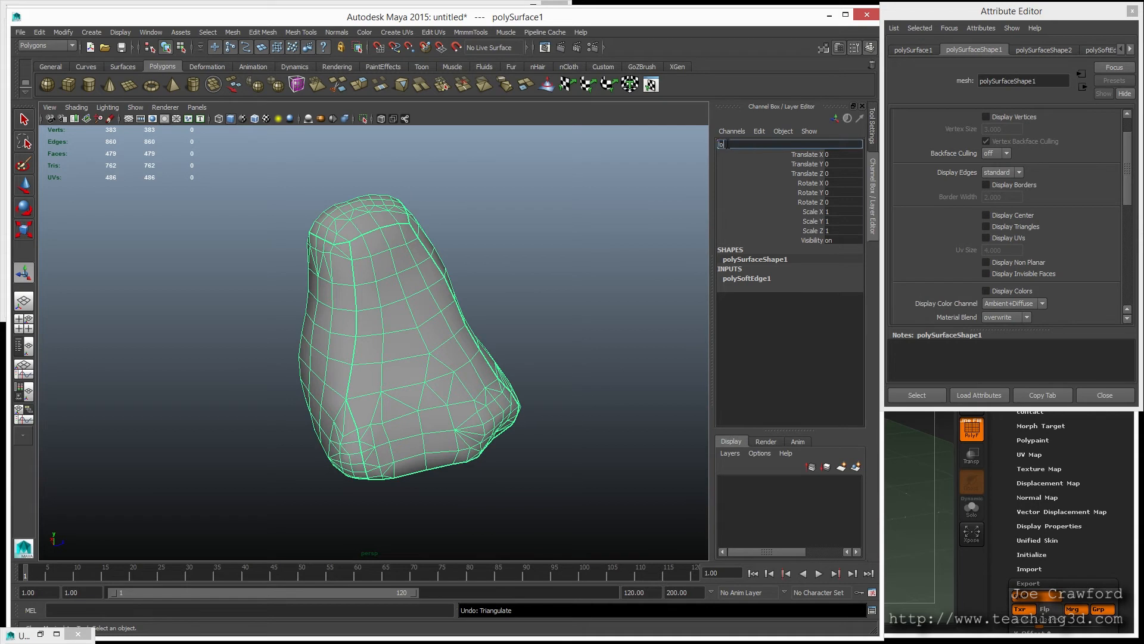
pyautogui.press('Return')
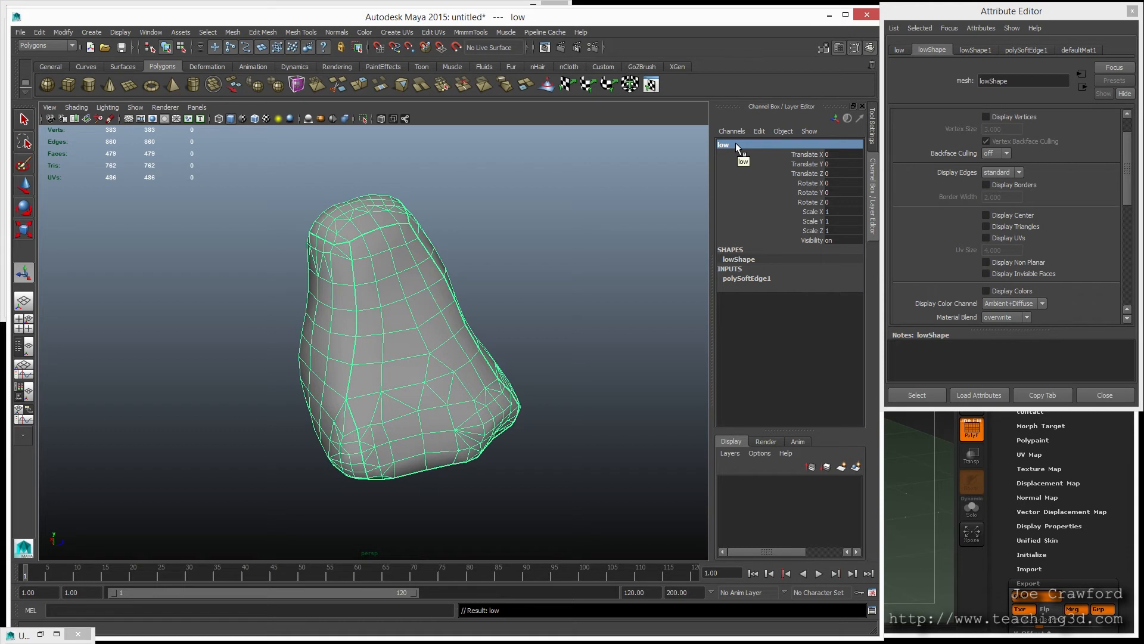
pyautogui.click(605, 324)
pyautogui.click(409, 360)
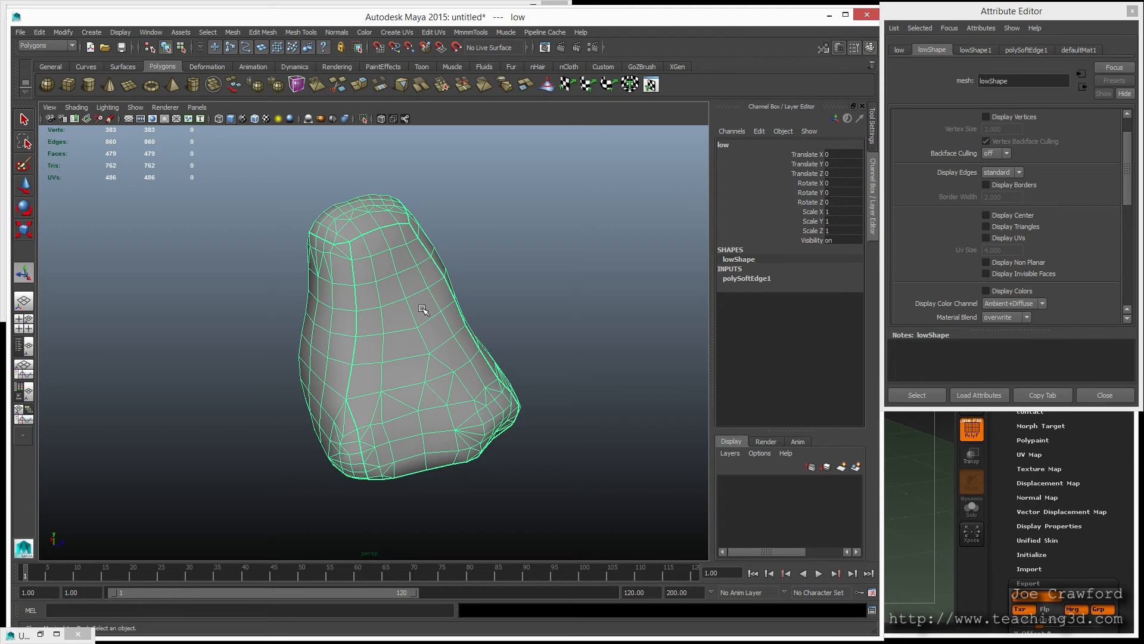
pyautogui.moveTo(444, 308)
pyautogui.keyDown('alt'); pyautogui.mouseDown()
pyautogui.moveTo(429, 314)
pyautogui.moveTo(513, 307)
pyautogui.moveTo(429, 296)
pyautogui.moveTo(488, 293)
pyautogui.moveTo(384, 309)
pyautogui.moveTo(413, 312)
pyautogui.moveTo(454, 283)
pyautogui.moveTo(426, 302)
pyautogui.moveTo(447, 302)
pyautogui.mouseUp(); pyautogui.keyUp('alt')
pyautogui.keyDown('alt'); pyautogui.moveTo(447, 302); pyautogui.dragTo(402, 304, button='middle'); pyautogui.keyUp('alt')
pyautogui.keyDown('alt'); pyautogui.moveTo(401, 304); pyautogui.dragTo(359, 304); pyautogui.keyUp('alt')
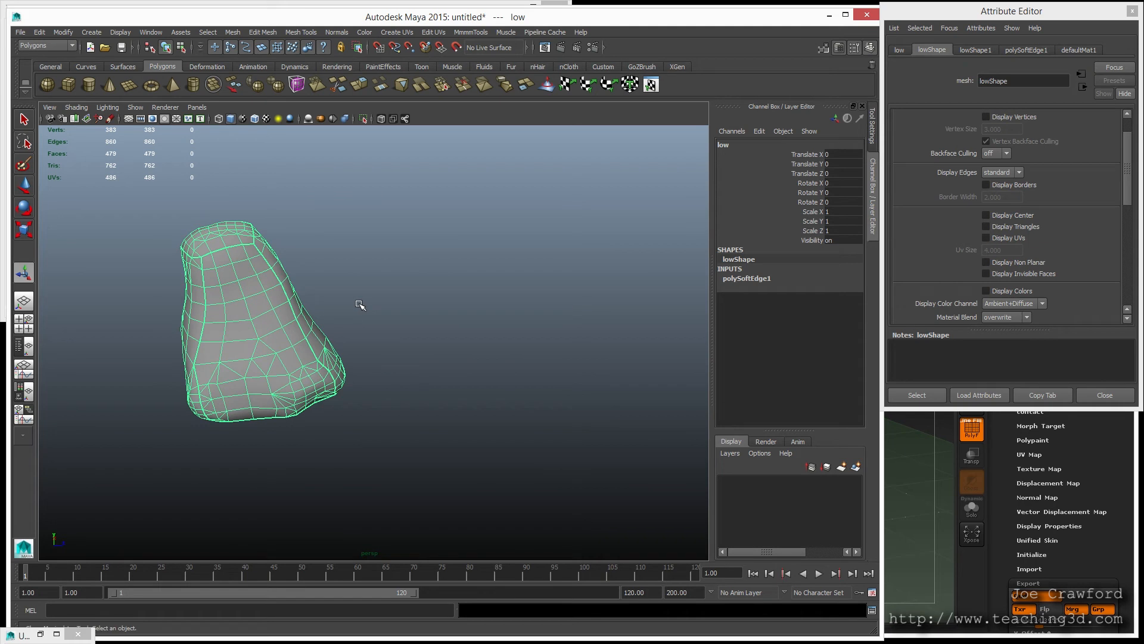
pyautogui.keyDown('alt'); pyautogui.moveTo(363, 317); pyautogui.dragTo(429, 340, button='middle'); pyautogui.keyUp('alt')
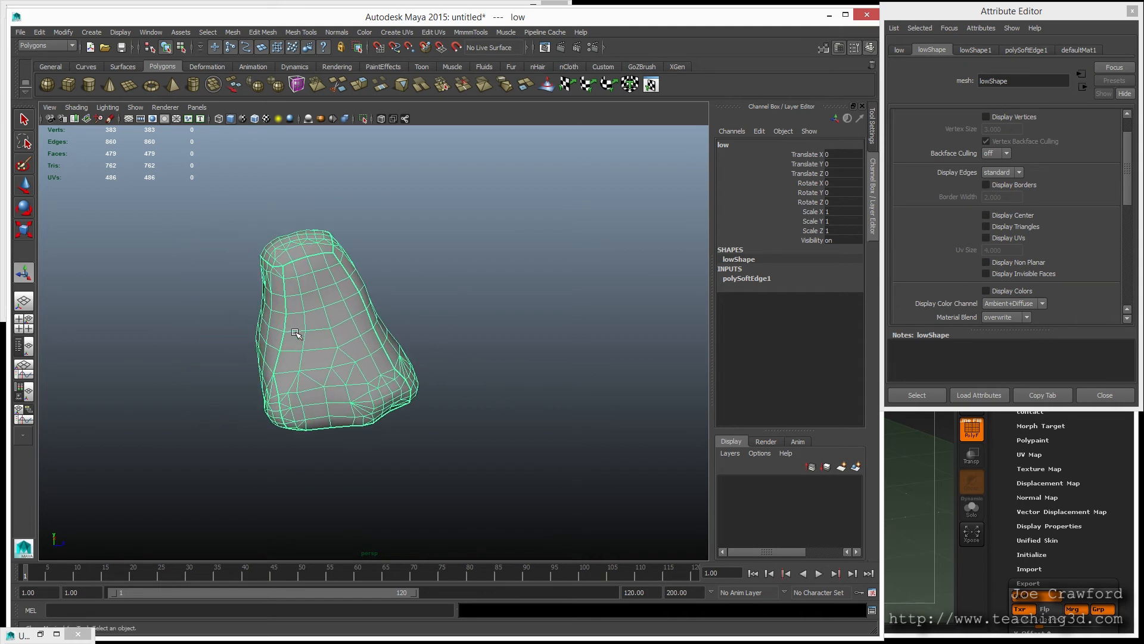
pyautogui.keyDown('alt'); pyautogui.moveTo(320, 324); pyautogui.dragTo(360, 324); pyautogui.keyUp('alt')
pyautogui.moveTo(355, 324)
pyautogui.keyDown('alt'); pyautogui.mouseDown(button='right')
pyautogui.moveTo(426, 337)
pyautogui.moveTo(350, 337)
pyautogui.mouseUp(button='right'); pyautogui.keyUp('alt')
pyautogui.keyDown('alt'); pyautogui.moveTo(350, 337); pyautogui.dragTo(365, 342); pyautogui.keyUp('alt')
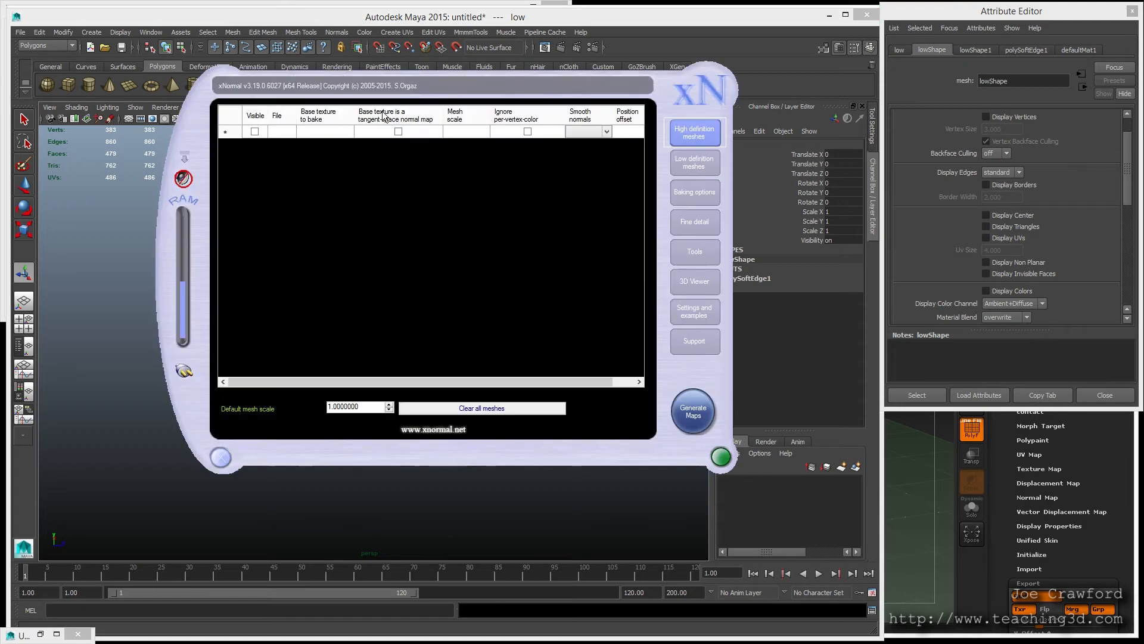
# Switch to xNormal, reposition its window and restore the default settings
pyautogui.moveTo(230, 81); pyautogui.dragTo(253, 113)
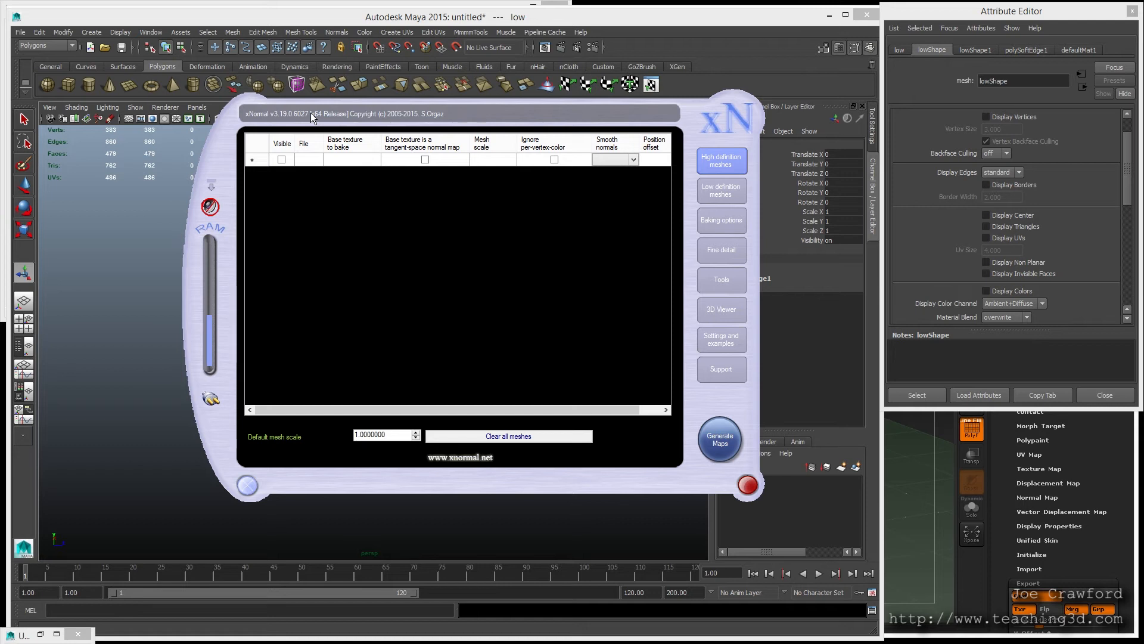
pyautogui.moveTo(310, 112); pyautogui.dragTo(331, 114)
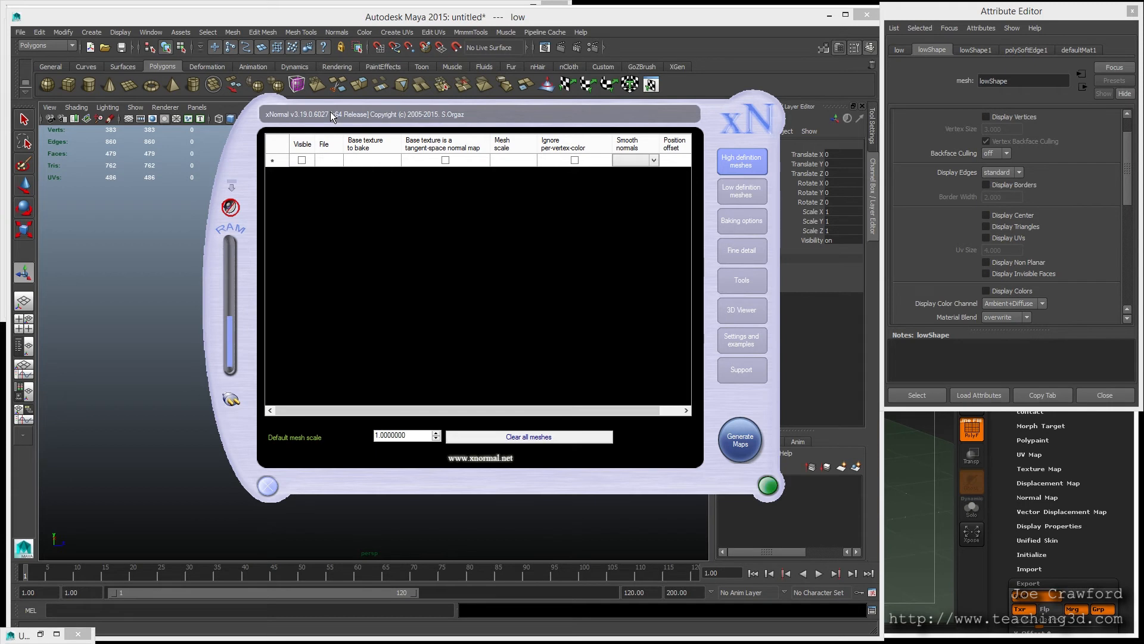
pyautogui.moveTo(242, 141); pyautogui.dragTo(237, 125)
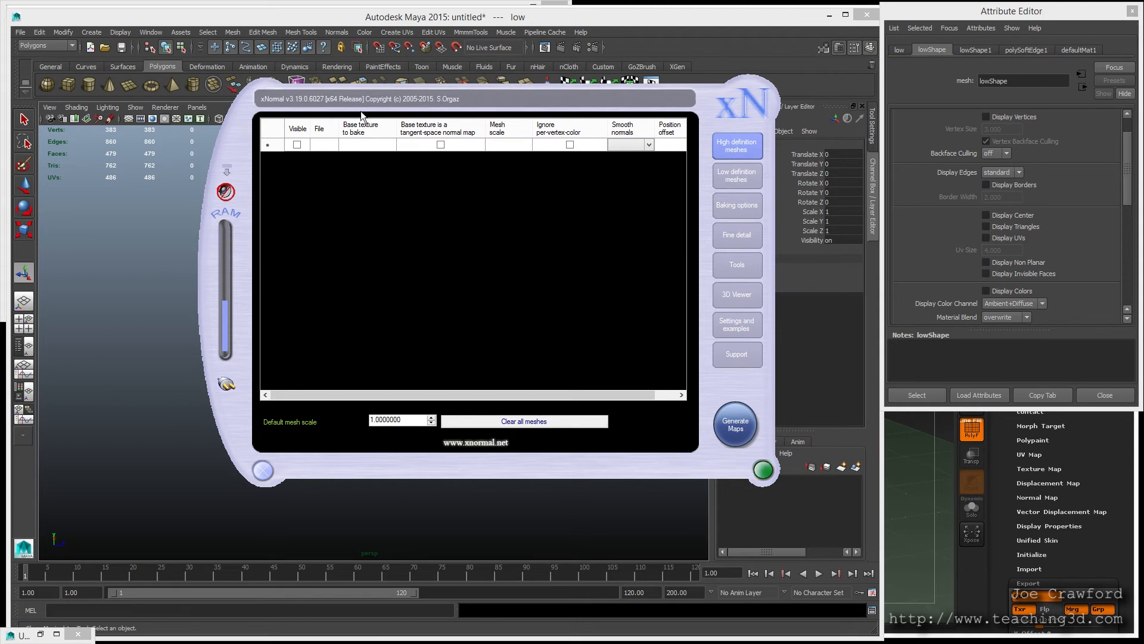
pyautogui.moveTo(233, 133); pyautogui.dragTo(234, 121)
pyautogui.moveTo(234, 121); pyautogui.dragTo(230, 120)
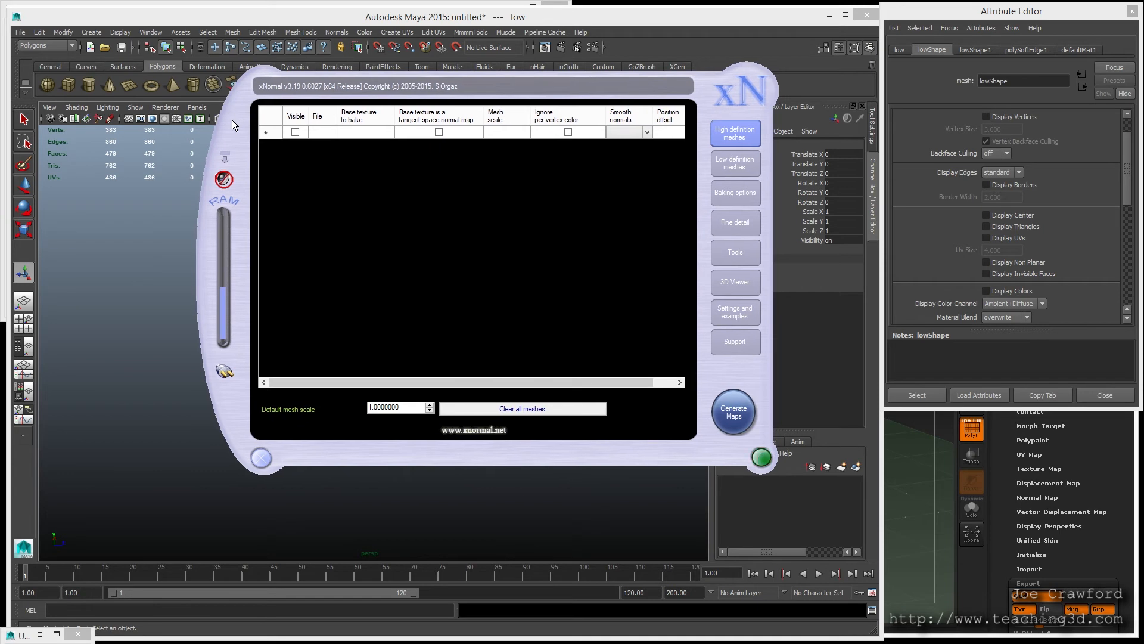
pyautogui.click(735, 133)
pyautogui.click(739, 313)
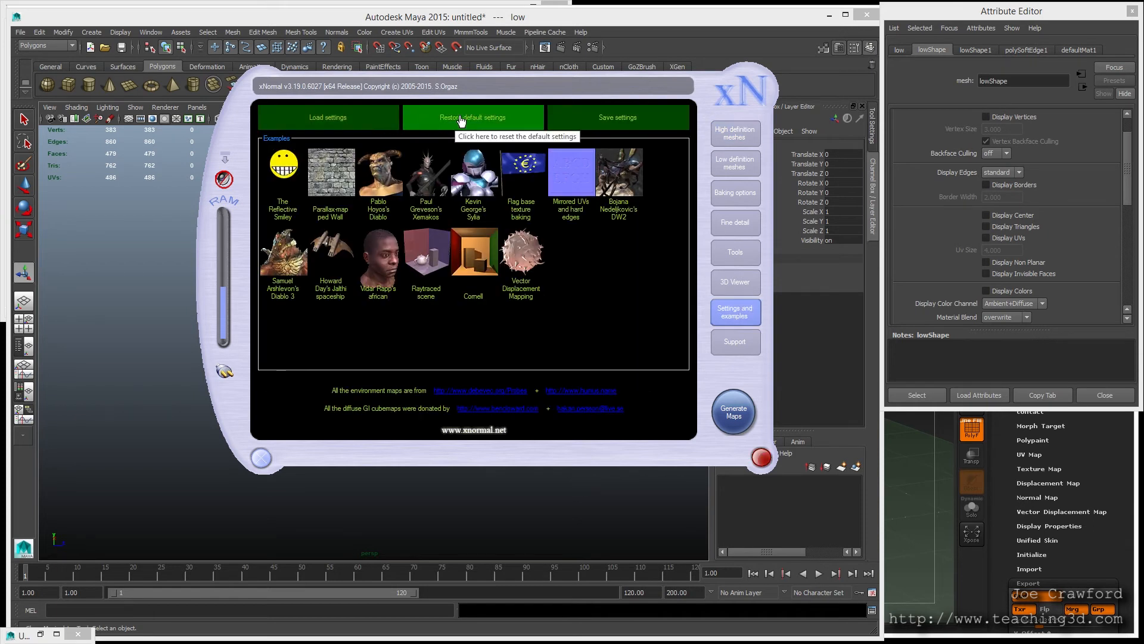
pyautogui.click(465, 119)
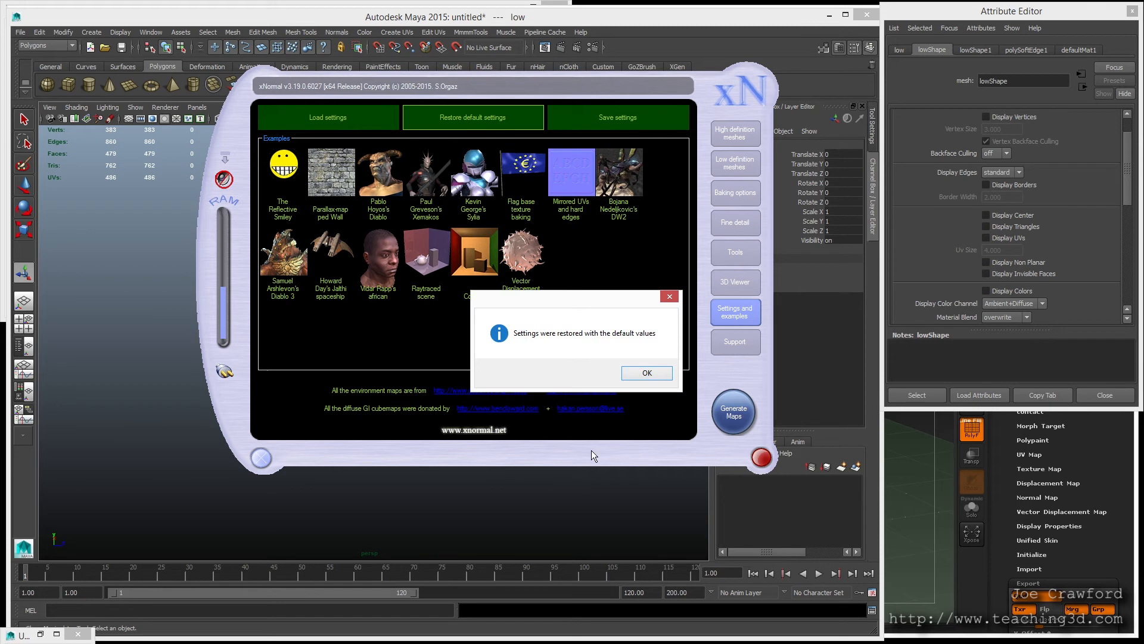
pyautogui.click(638, 375)
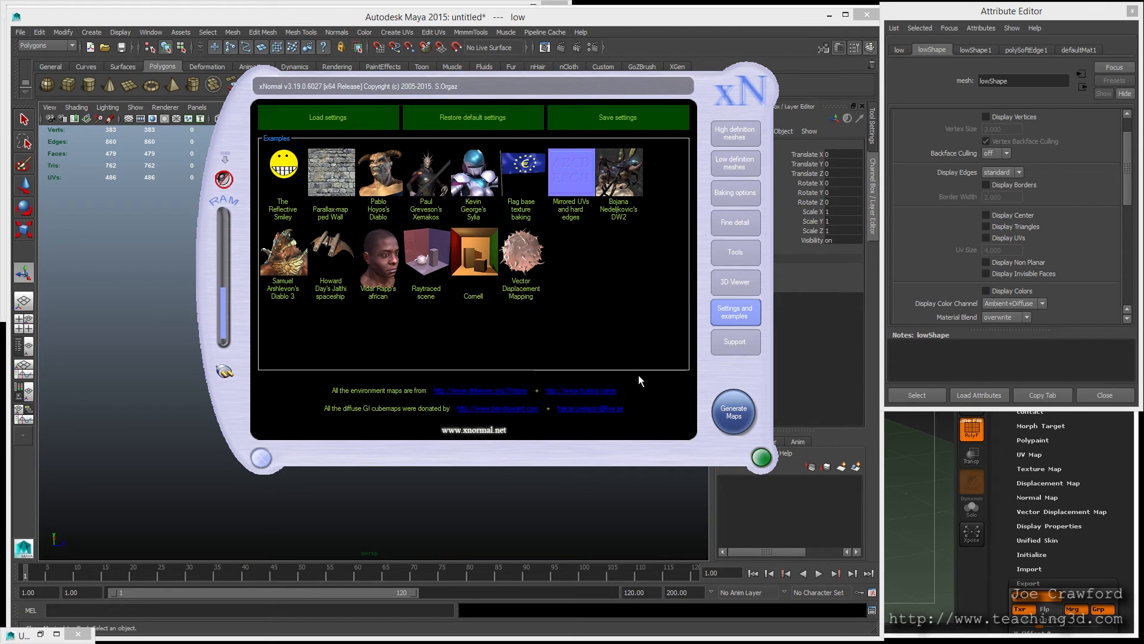
pyautogui.click(739, 163)
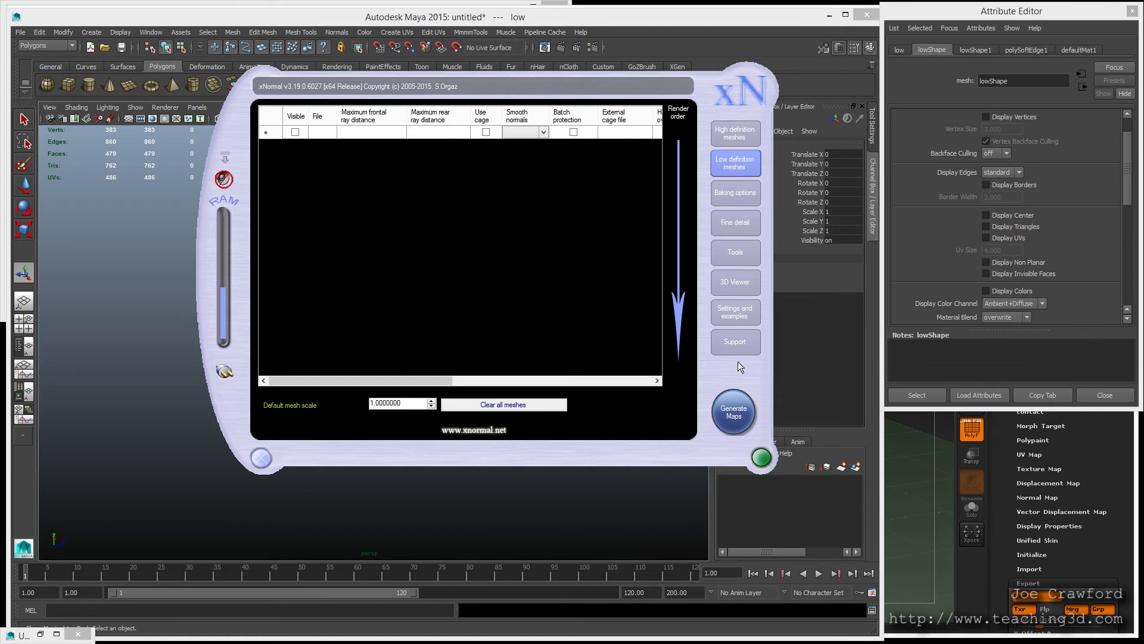
pyautogui.click(734, 314)
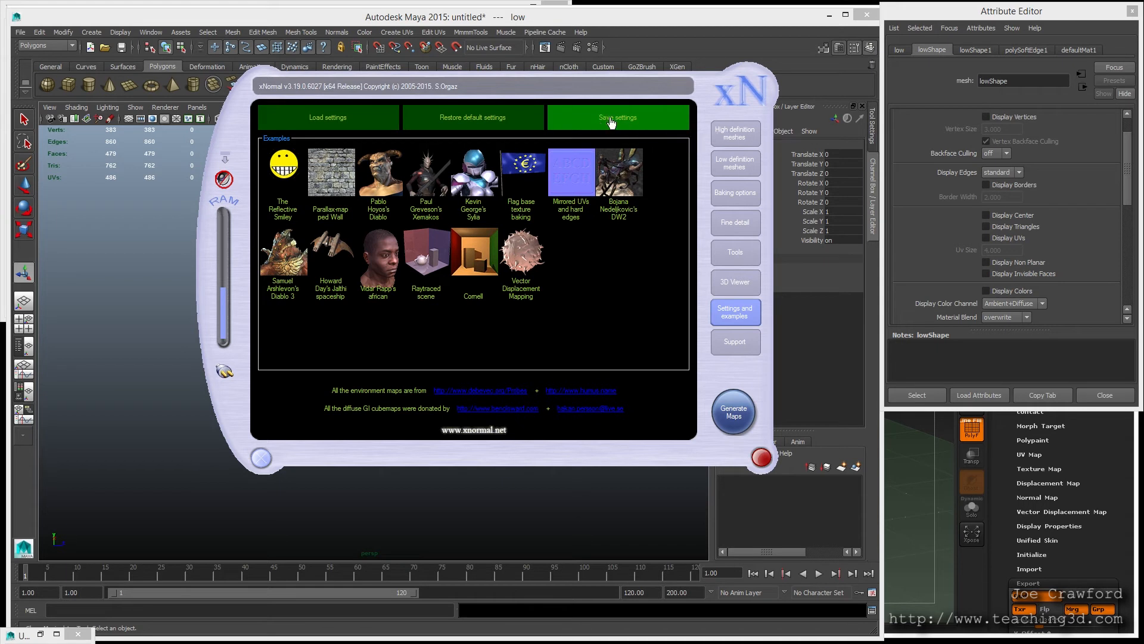
pyautogui.click(739, 165)
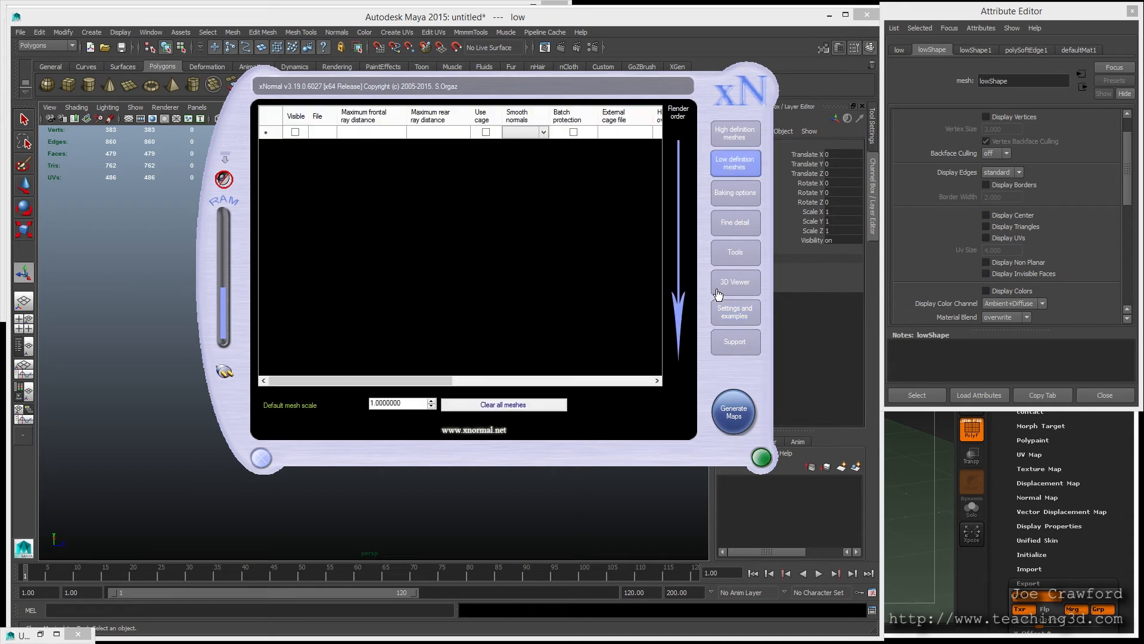
pyautogui.click(736, 137)
pyautogui.click(736, 137)
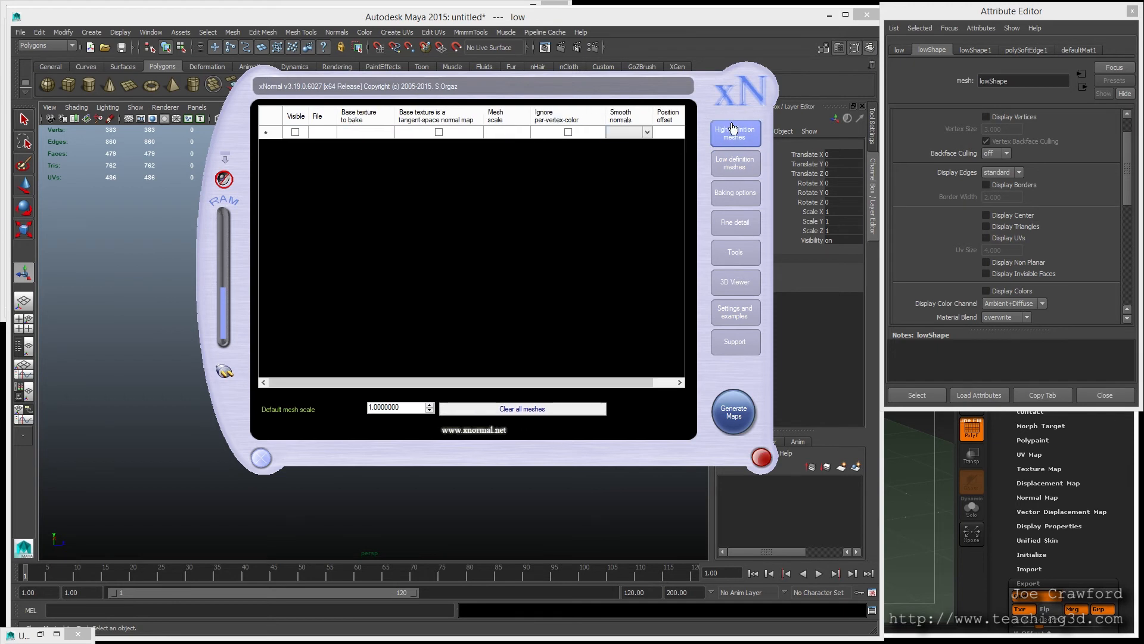
pyautogui.click(730, 165)
# Add high.OBJ from the baking folder as a high definition mesh and disable Ignore per-vertex-color for it
pyautogui.click(729, 139)
pyautogui.rightClick(320, 130)
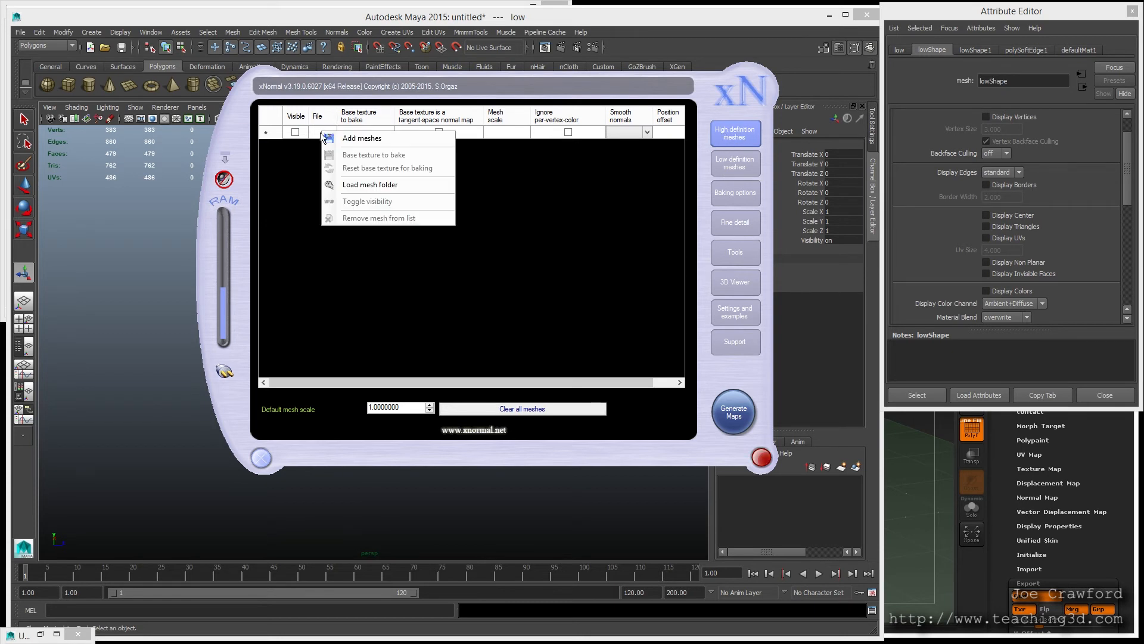
pyautogui.click(323, 116)
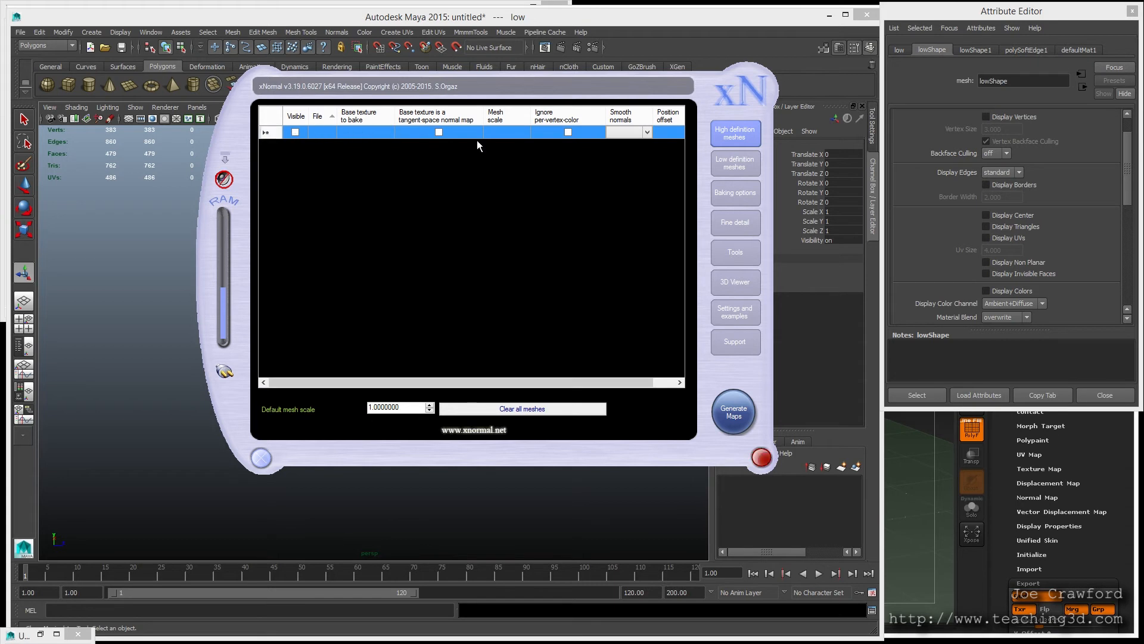
pyautogui.rightClick(365, 138)
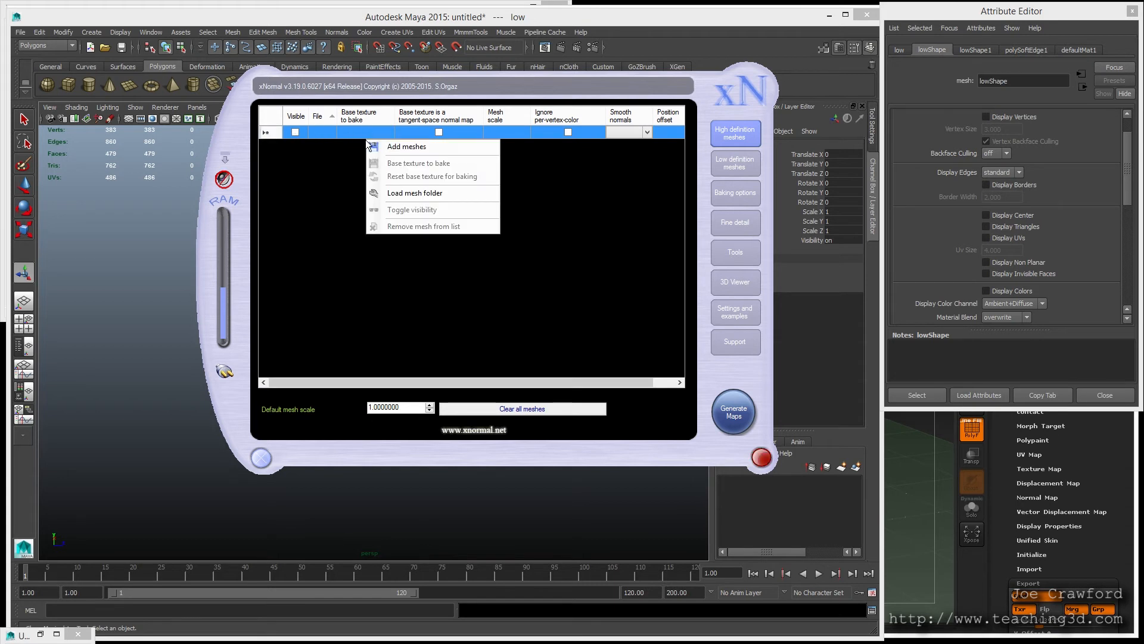
pyautogui.click(404, 147)
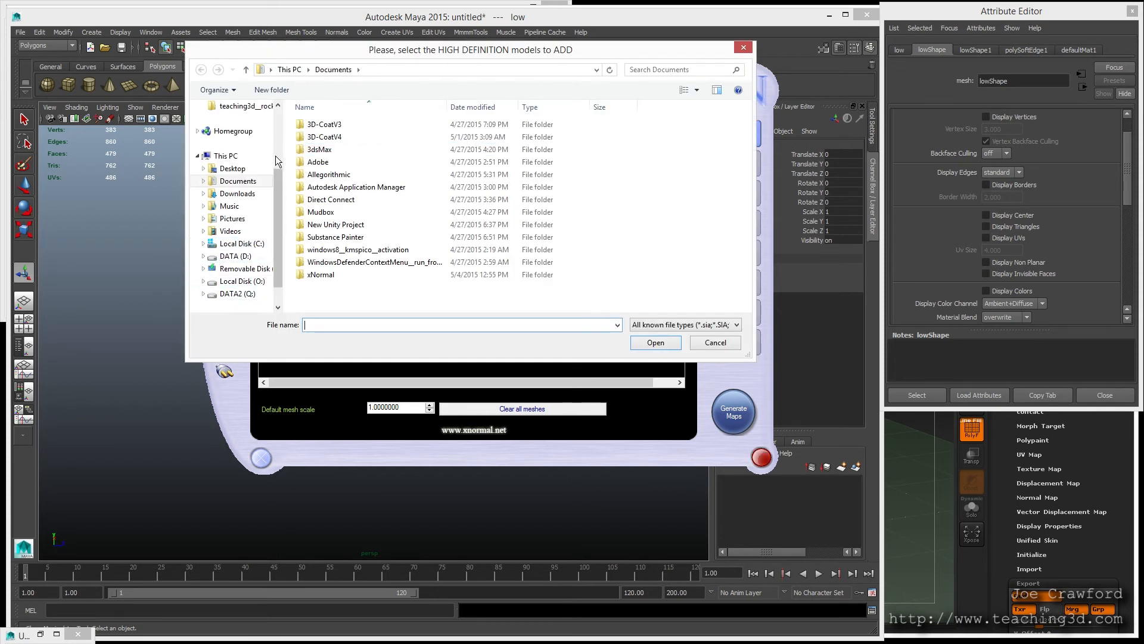
pyautogui.click(277, 115)
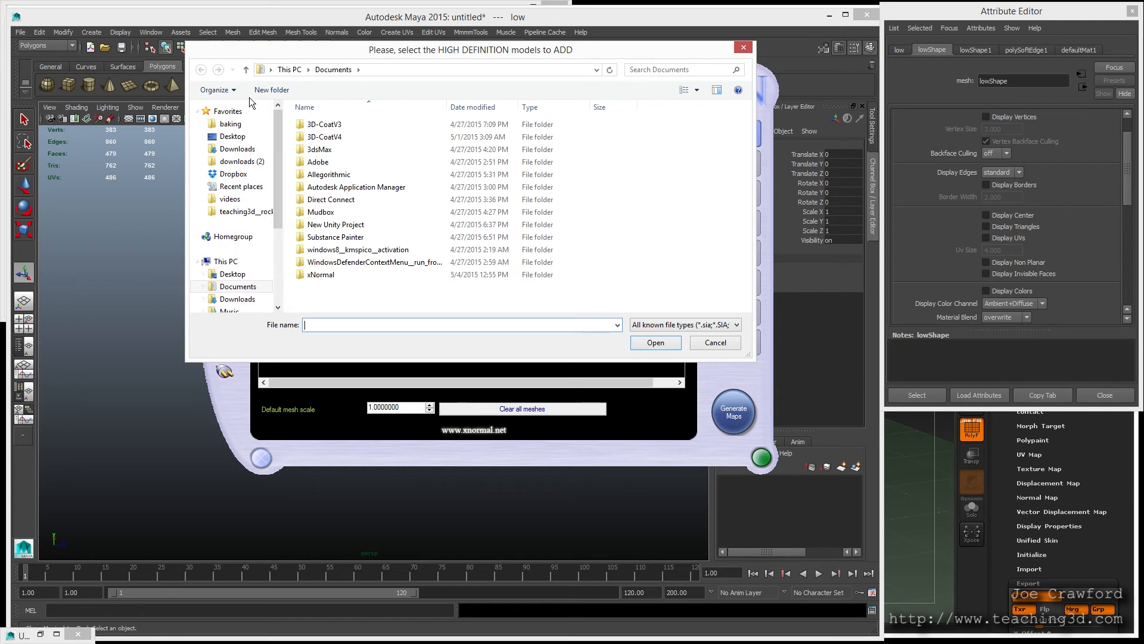
pyautogui.click(226, 125)
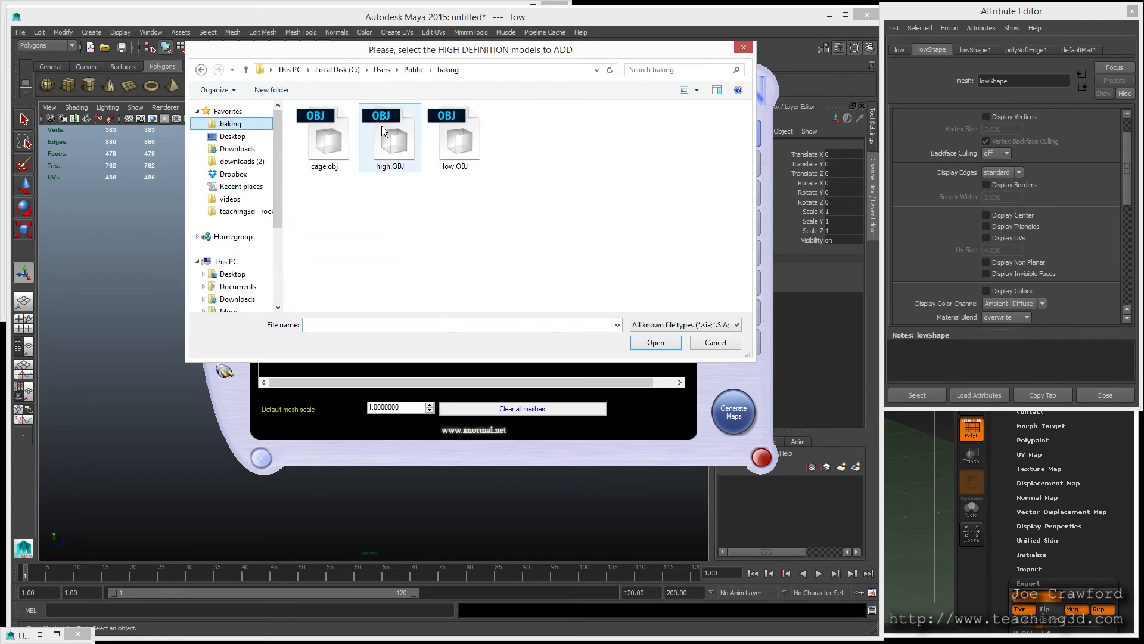
pyautogui.doubleClick(381, 142)
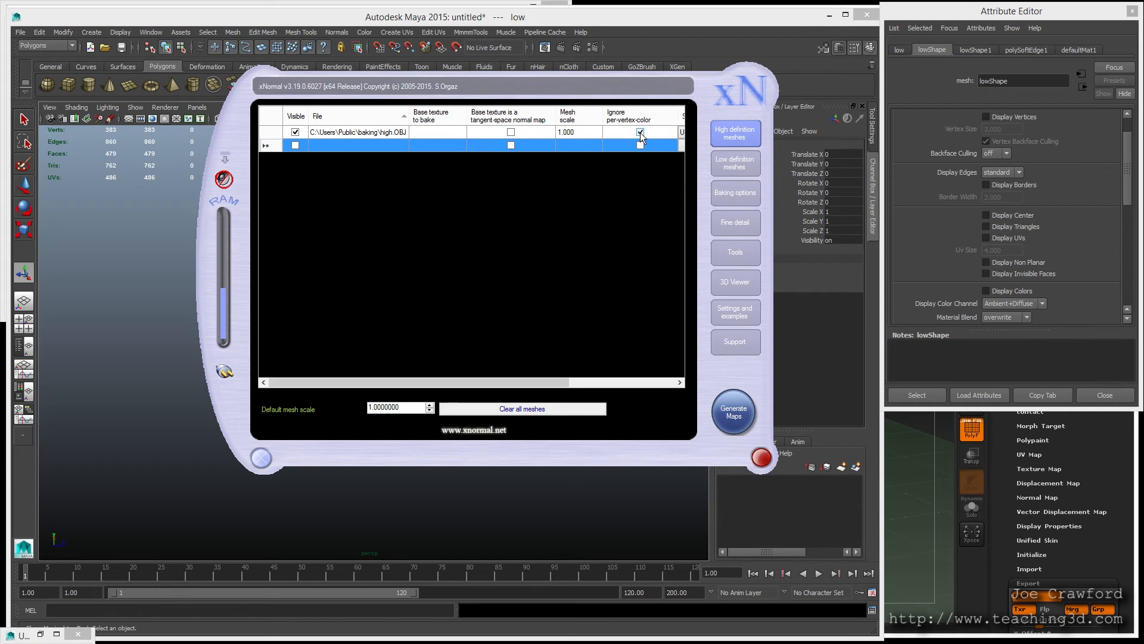
pyautogui.click(640, 133)
pyautogui.click(640, 132)
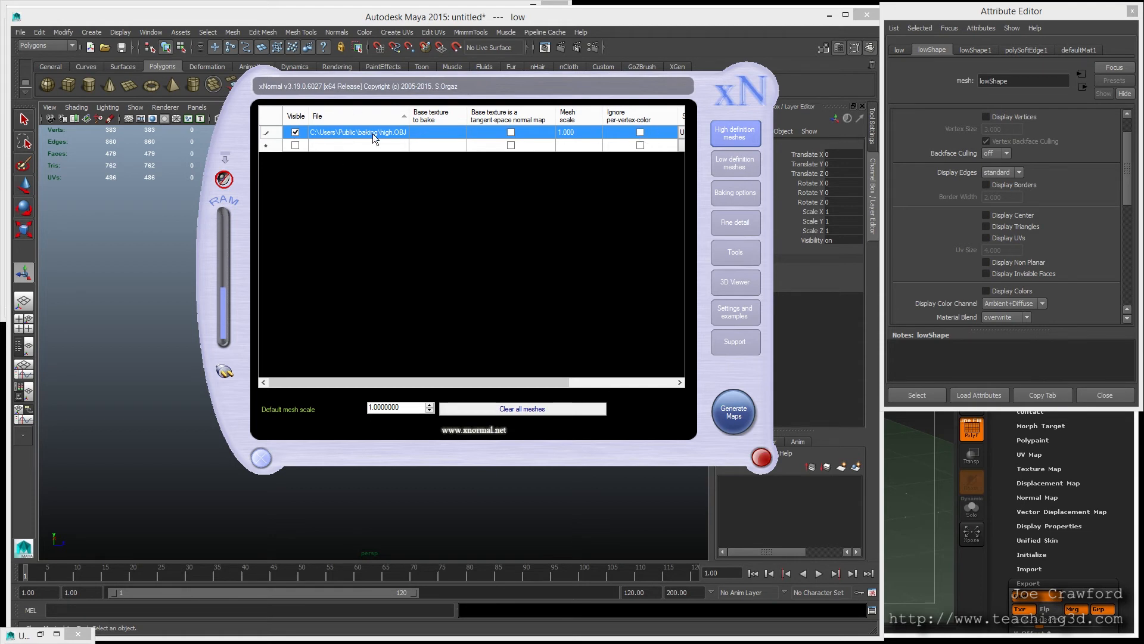
# Add low.OBJ from the baking folder as a low definition mesh and select its entry
pyautogui.click(740, 168)
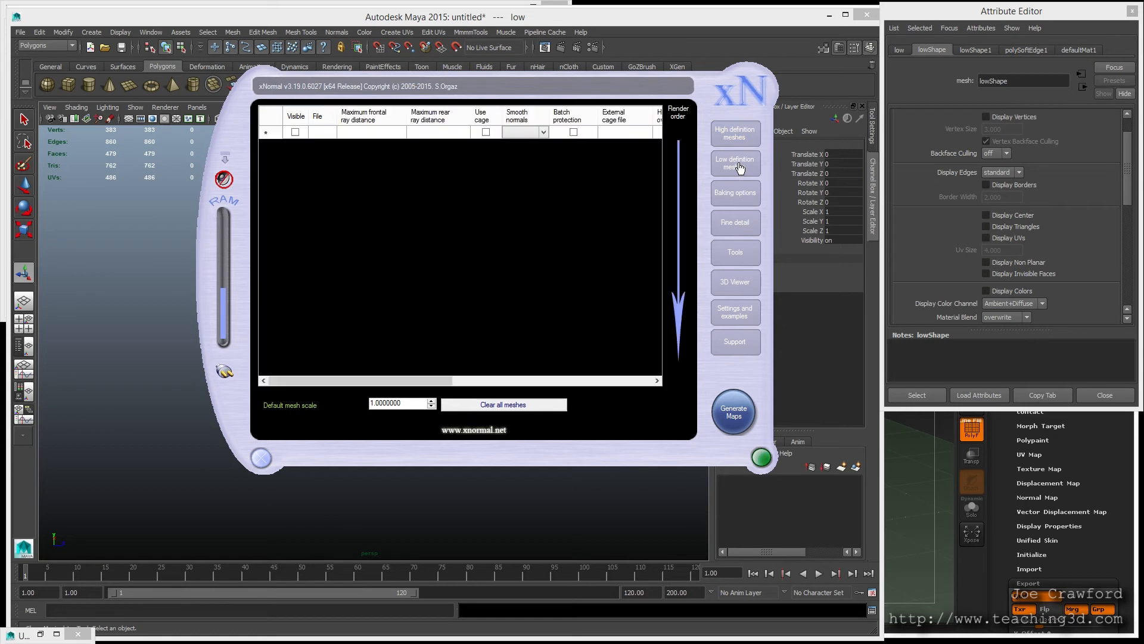
pyautogui.click(330, 134)
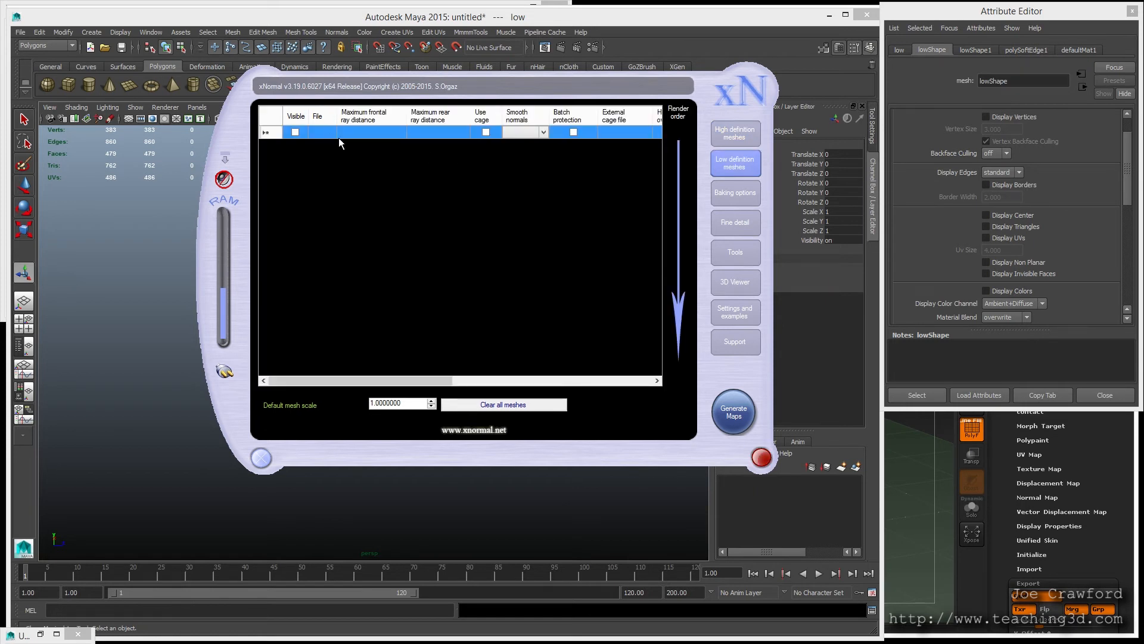
pyautogui.rightClick(323, 132)
pyautogui.click(360, 139)
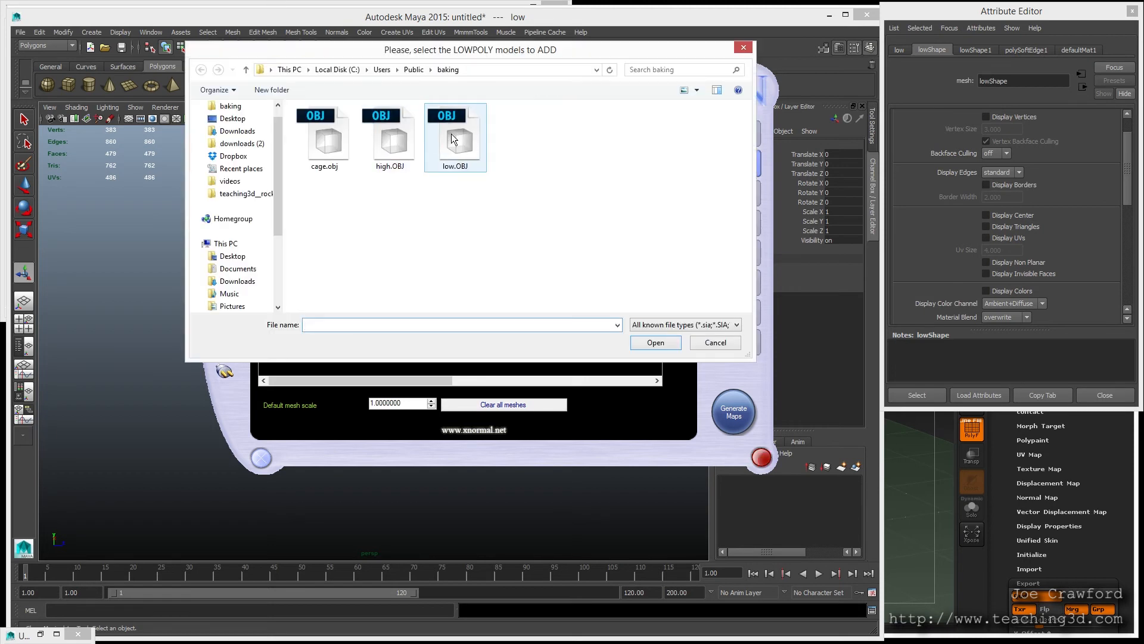
pyautogui.click(444, 127)
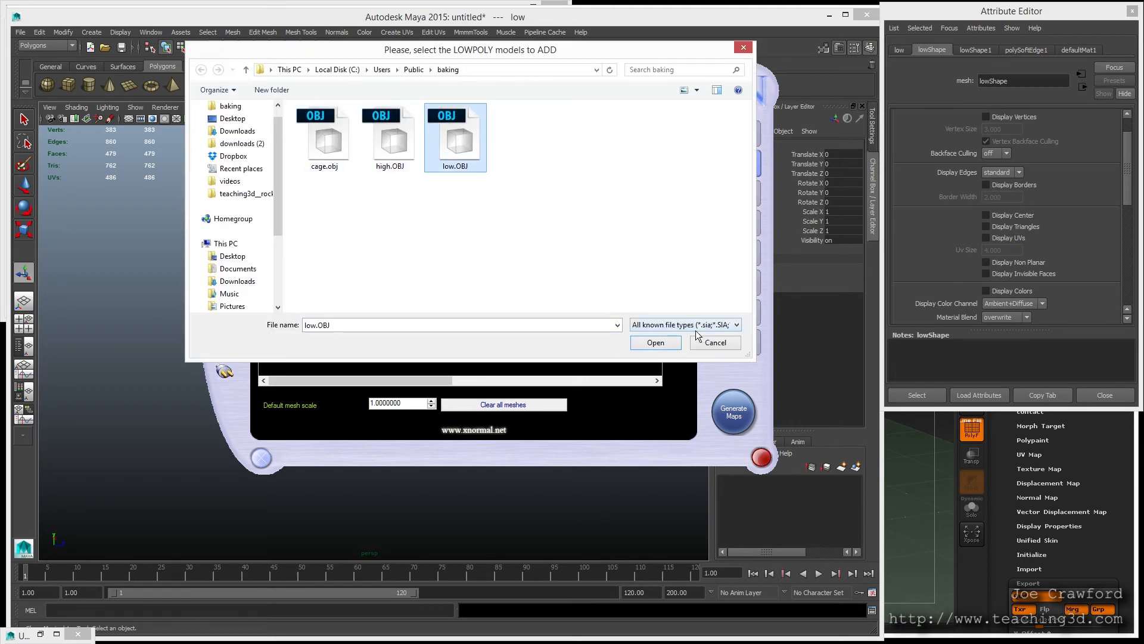
pyautogui.click(665, 342)
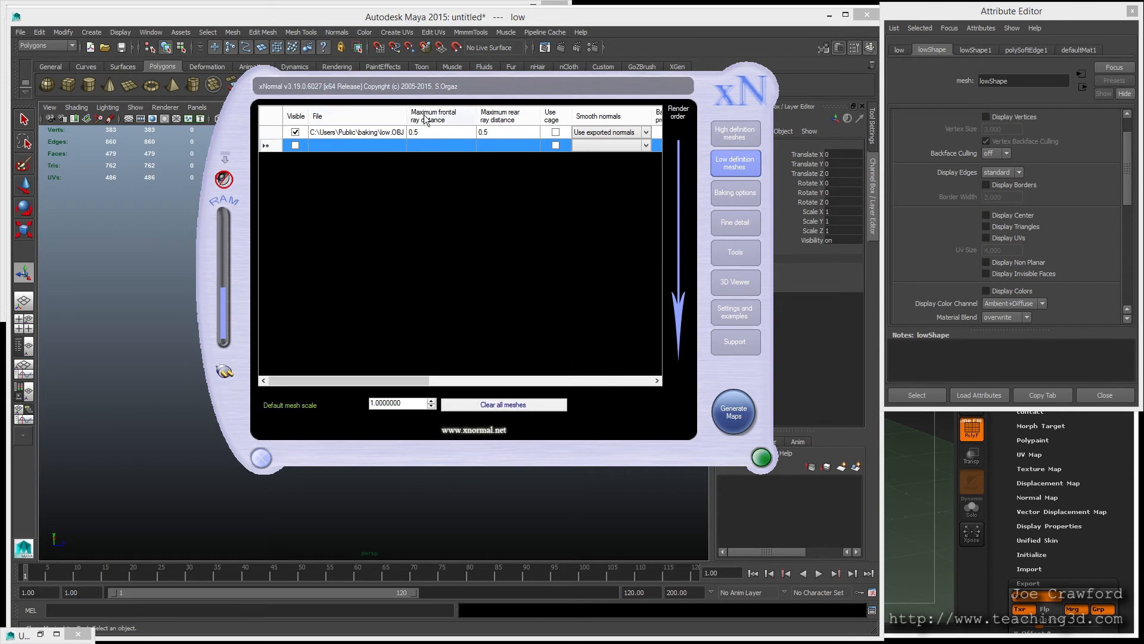
pyautogui.click(368, 131)
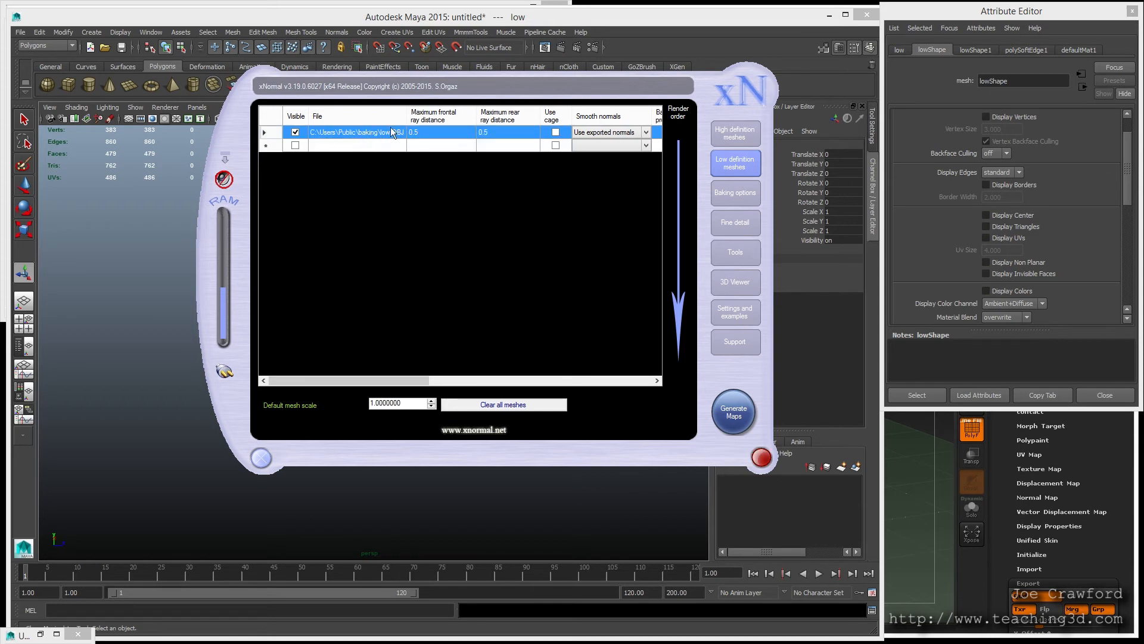
# Assign cage.obj from the baking folder as the external cage file of the low definition mesh
pyautogui.rightClick(374, 132)
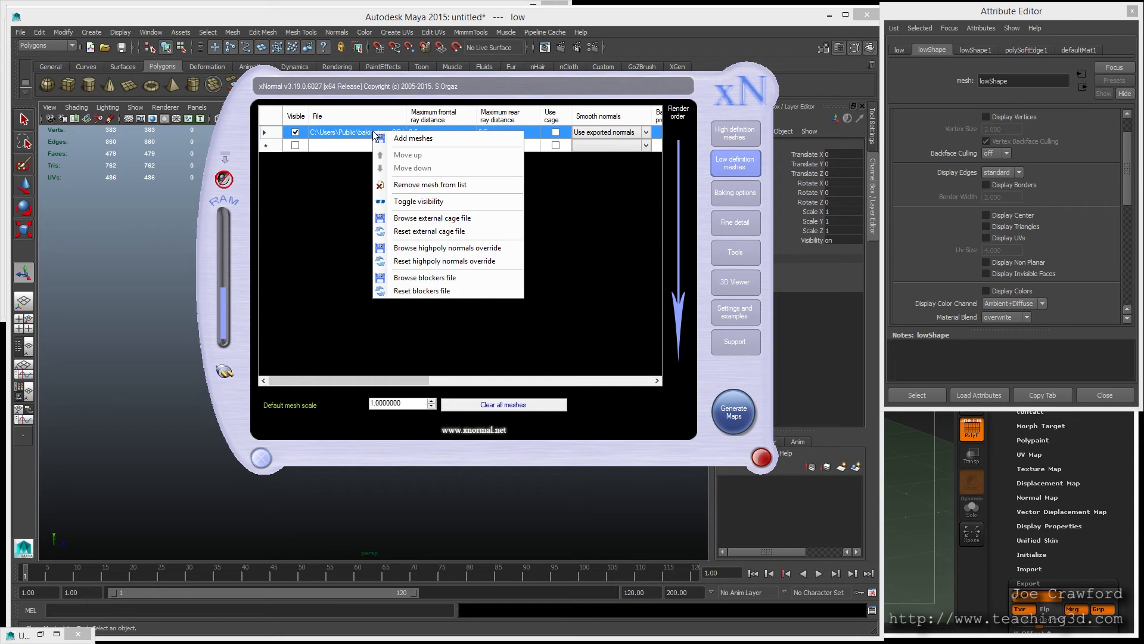
pyautogui.click(450, 224)
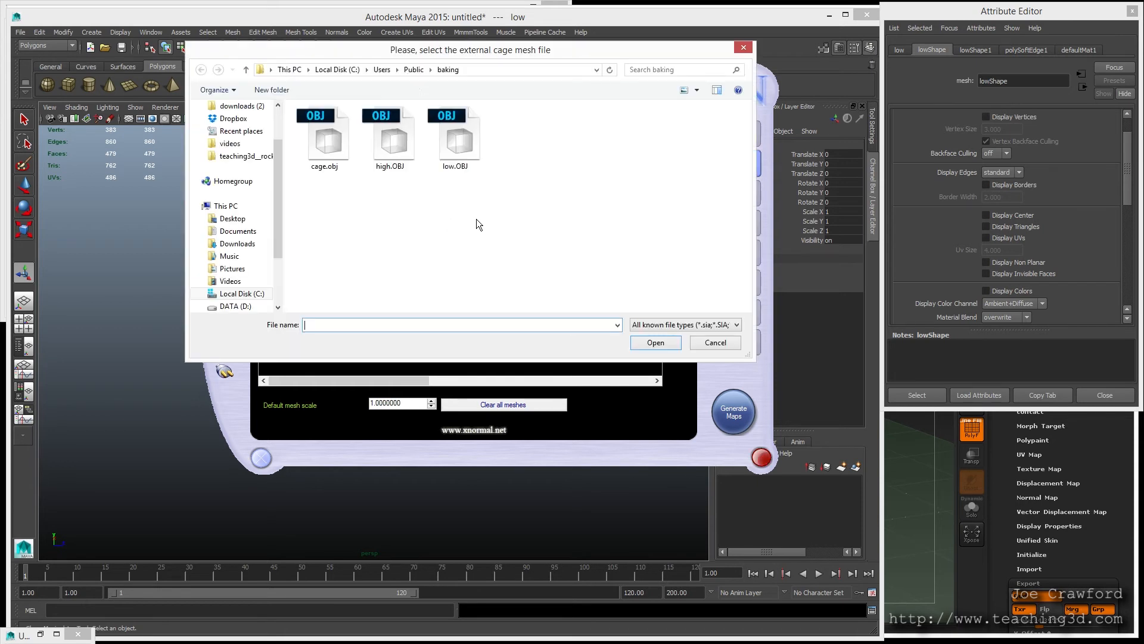
pyautogui.click(320, 133)
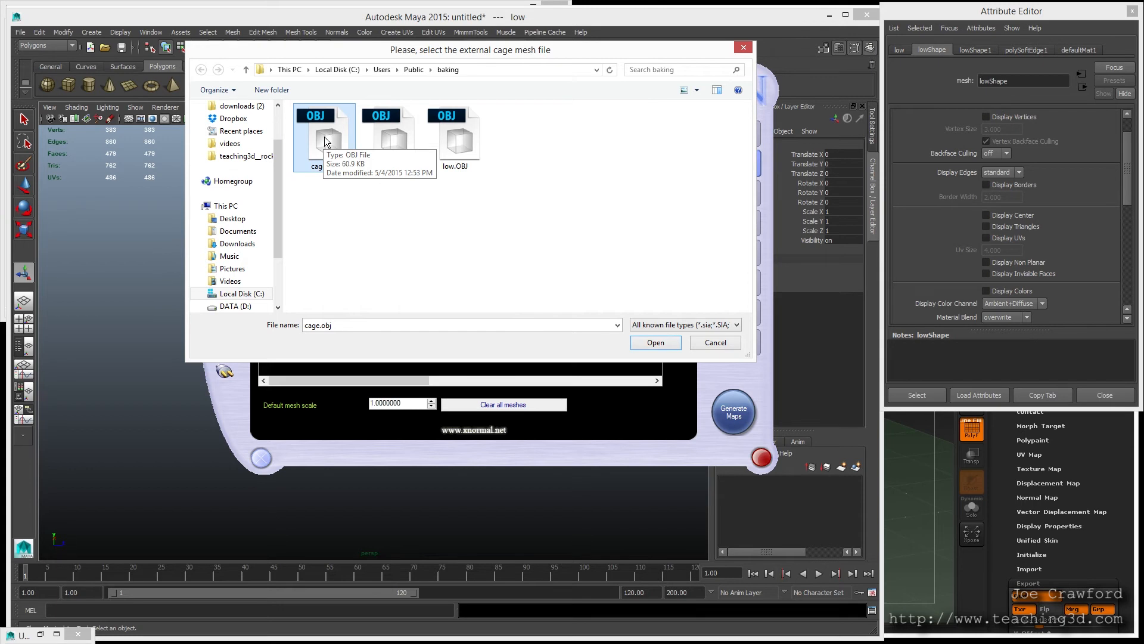
pyautogui.click(648, 342)
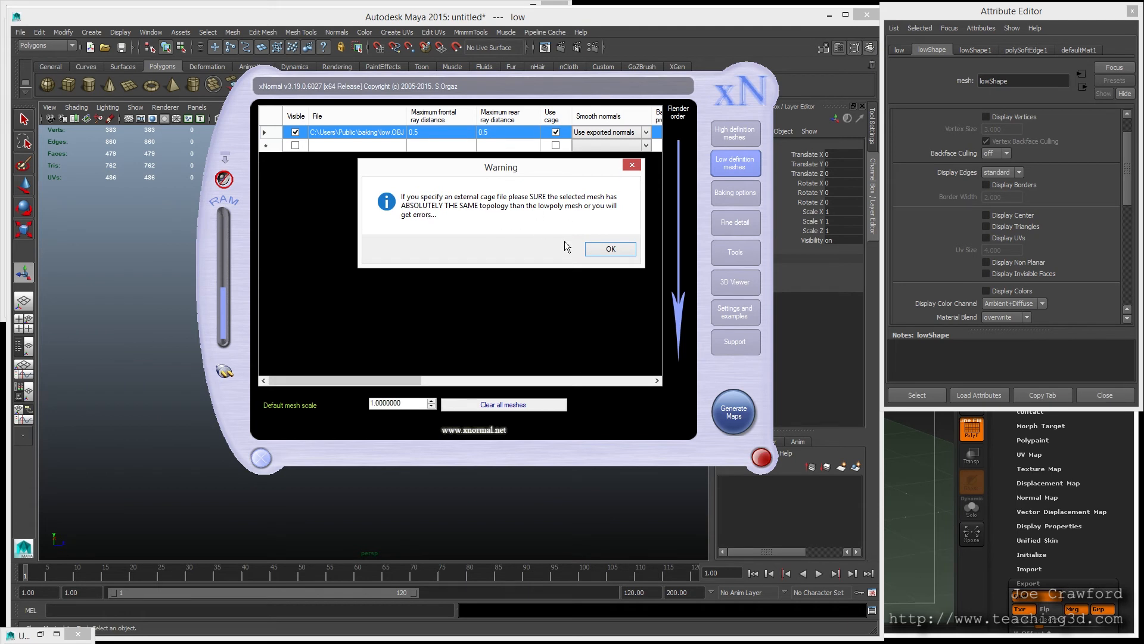
pyautogui.click(609, 249)
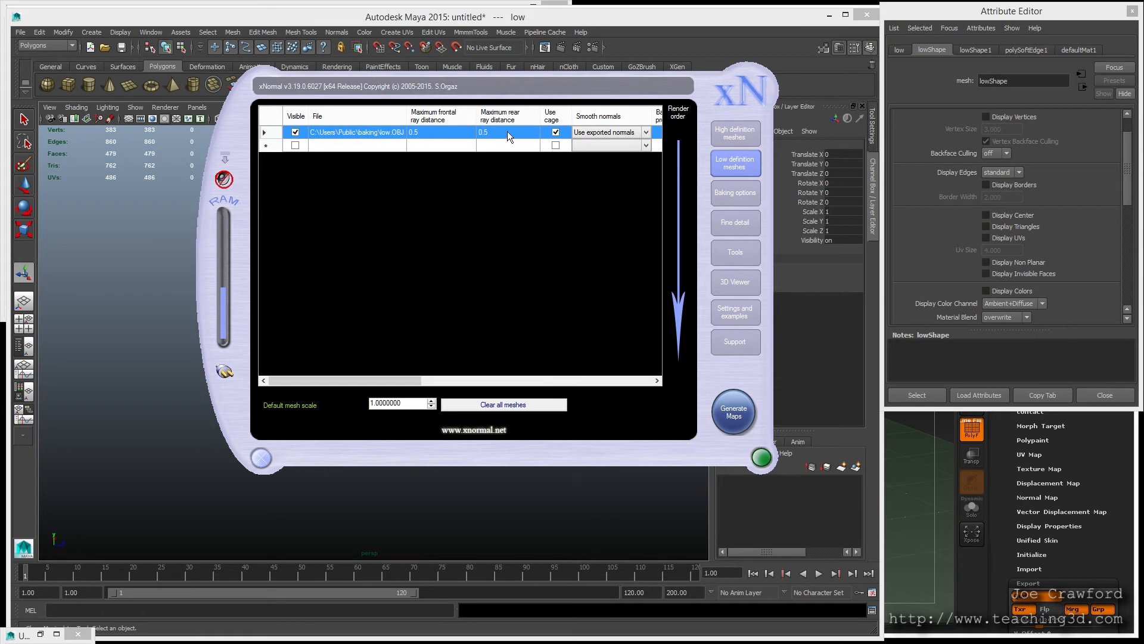
# Set the low definition mesh's maximum frontal and rear ray distances to 2
pyautogui.click(425, 132)
pyautogui.hotkey('ctrl', 'a')
pyautogui.write('2')
pyautogui.press('Return')
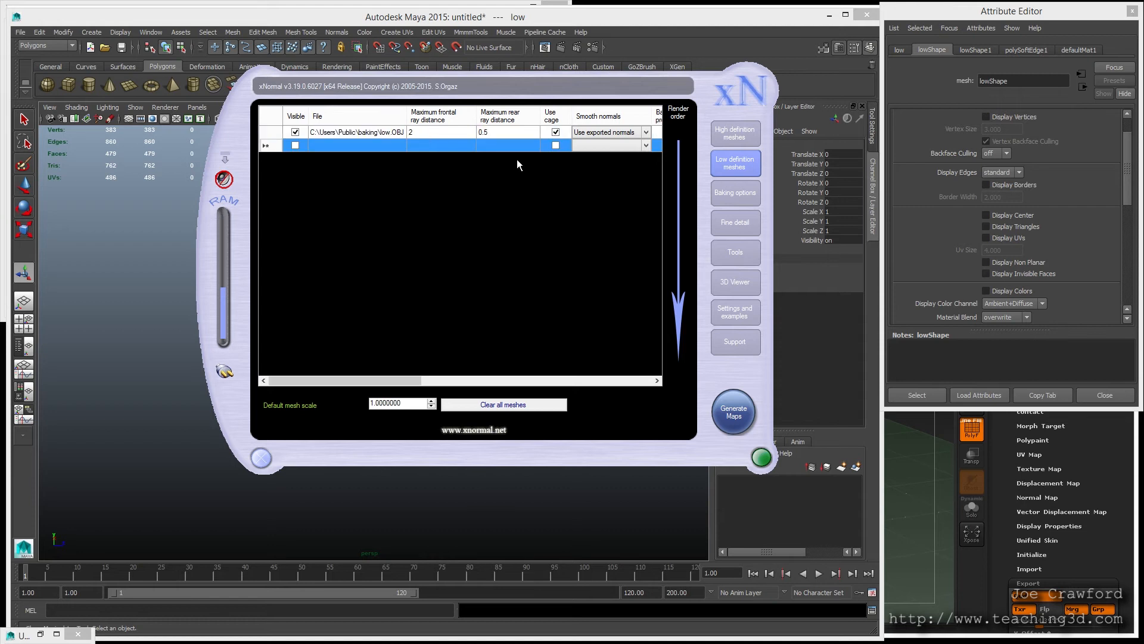
pyautogui.click(503, 137)
pyautogui.click(497, 132)
pyautogui.press('BackSpace')
pyautogui.press('BackSpace')
pyautogui.press('BackSpace')
pyautogui.write('2')
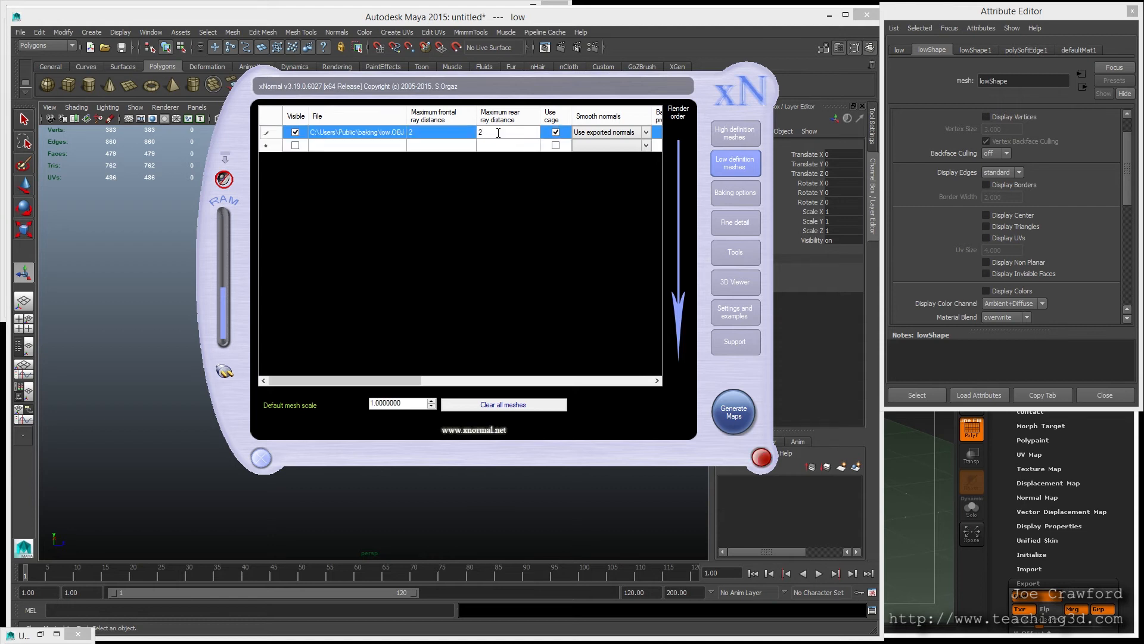
pyautogui.press('Return')
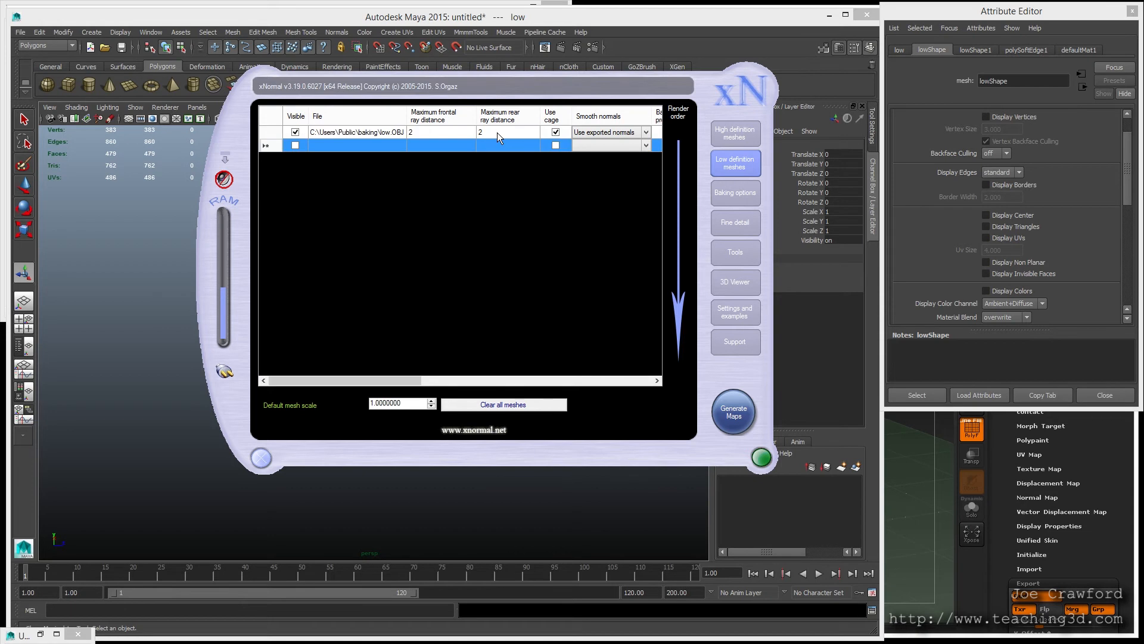
# Set the low definition mesh's maximum frontal and rear ray distances to 4
pyautogui.click(497, 133)
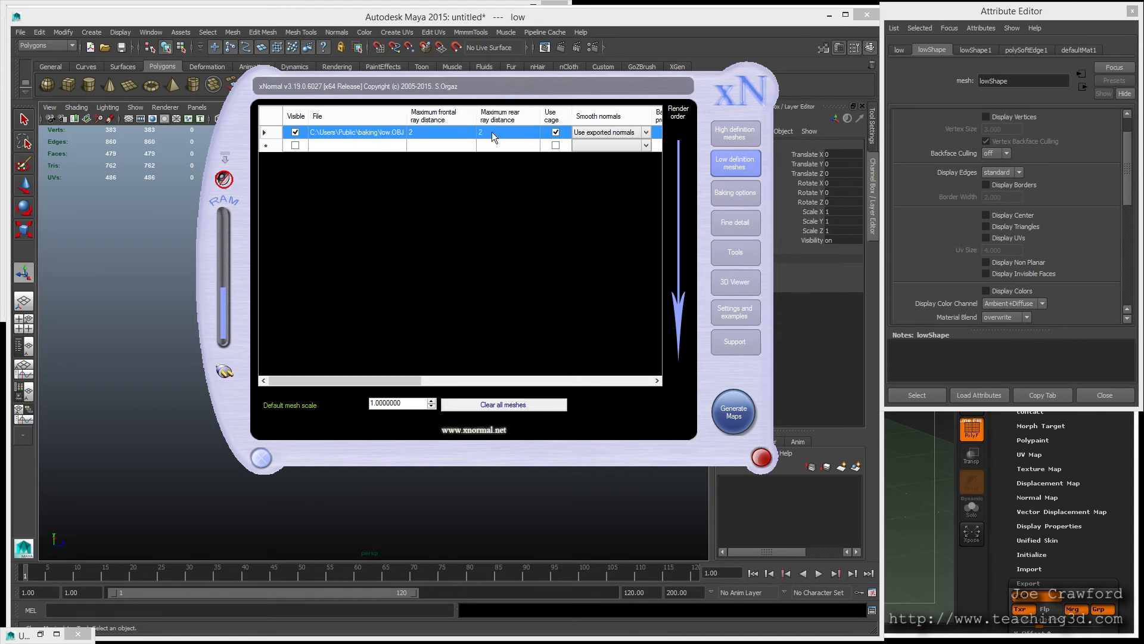
pyautogui.click(421, 131)
pyautogui.moveTo(422, 132); pyautogui.dragTo(369, 132)
pyautogui.write('4')
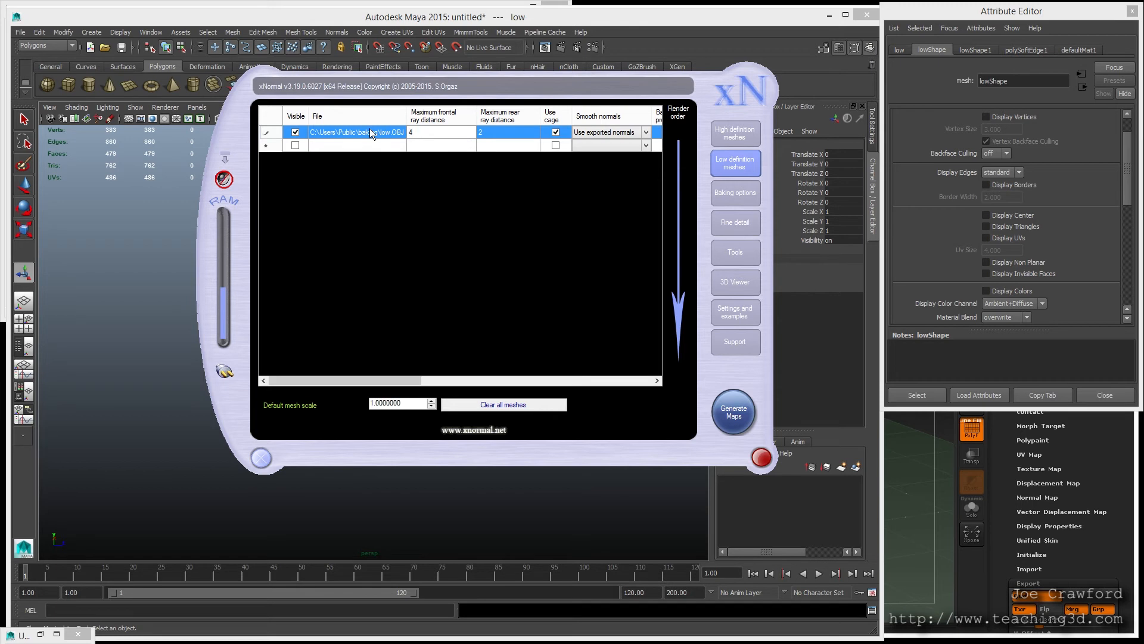
pyautogui.press('Return')
pyautogui.click(481, 133)
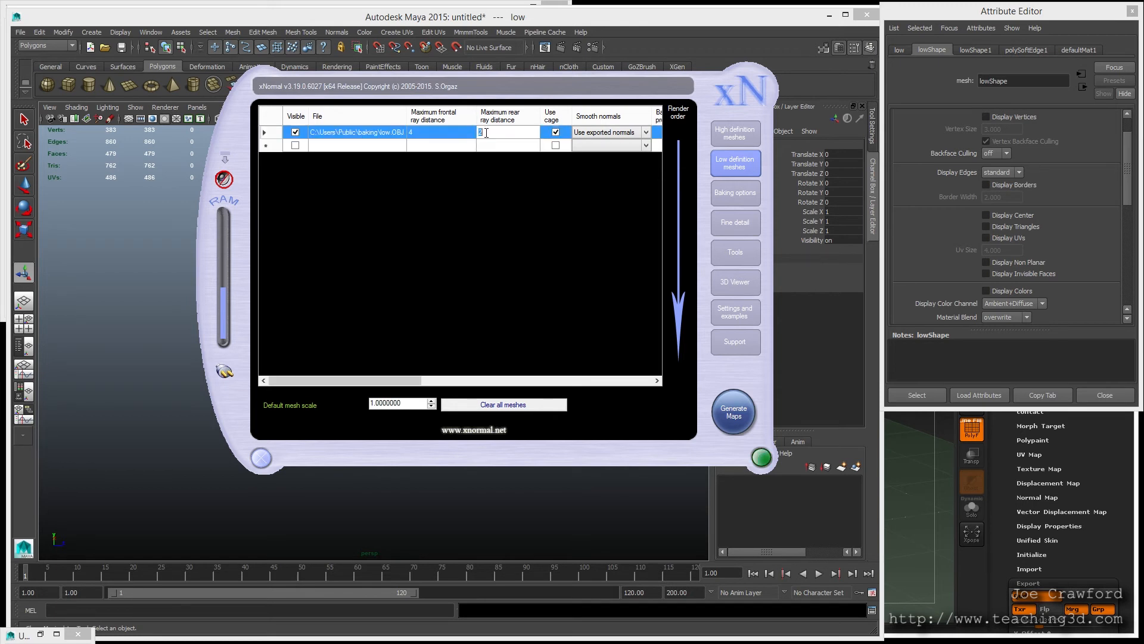
pyautogui.write('4')
pyautogui.press('Return')
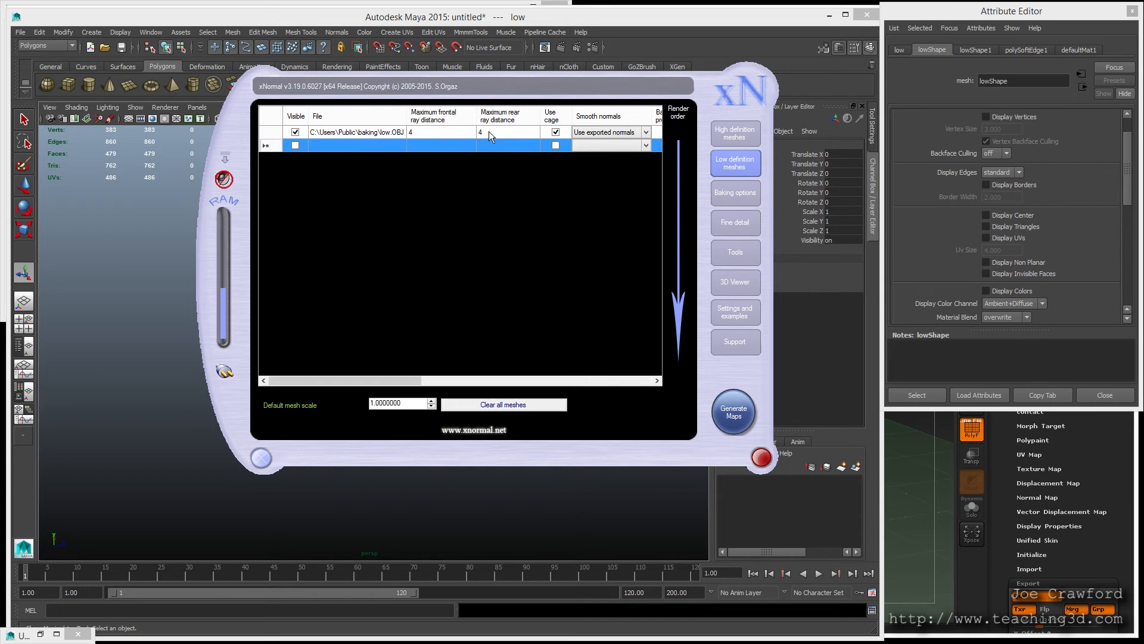
pyautogui.click(444, 129)
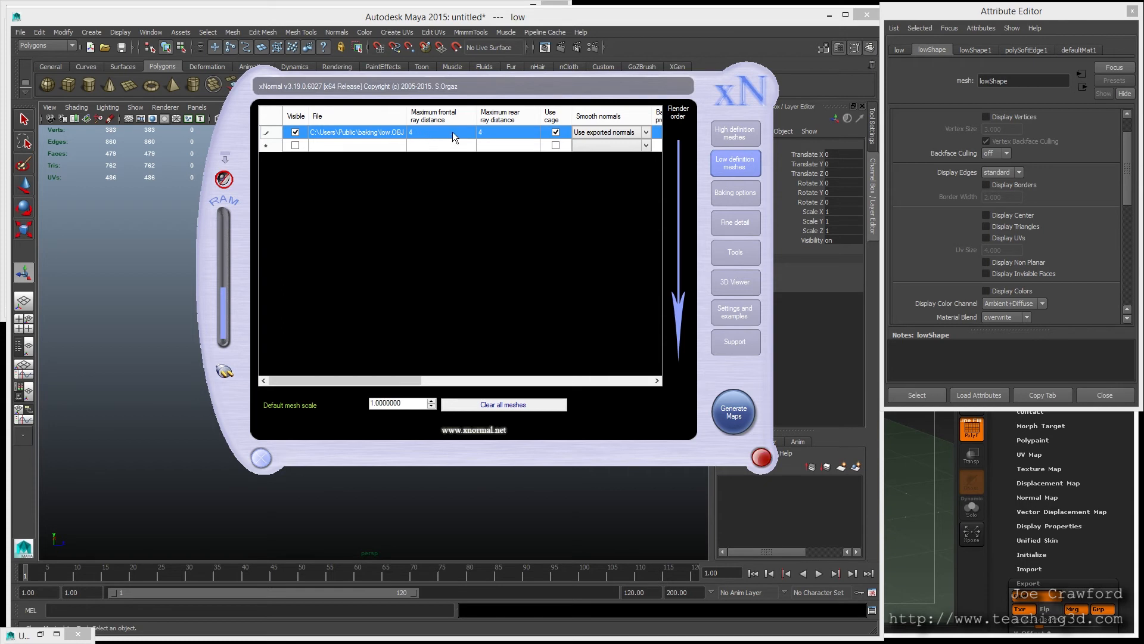
# Set the baking output file to low.tif in the baking folder, using the TIFF format
pyautogui.click(735, 192)
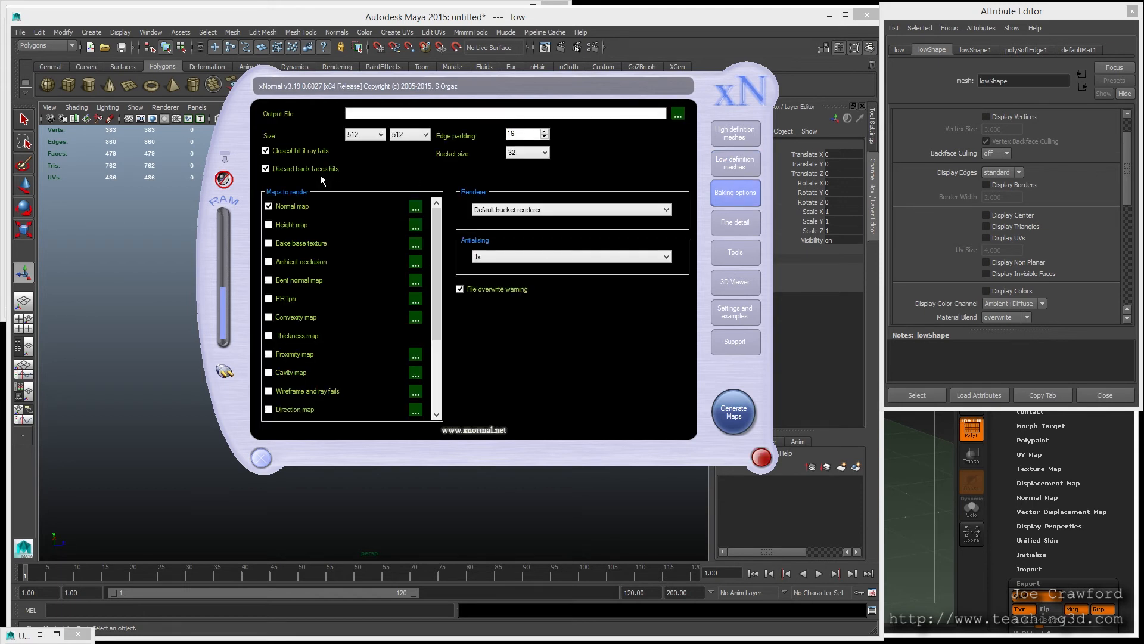
pyautogui.click(677, 116)
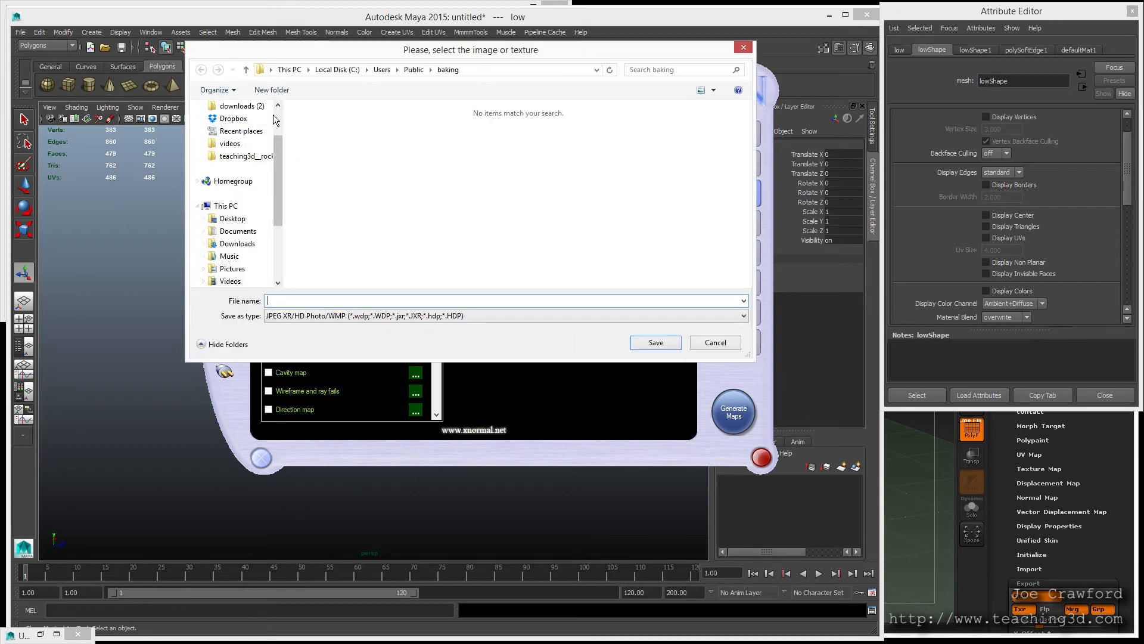
pyautogui.click(231, 125)
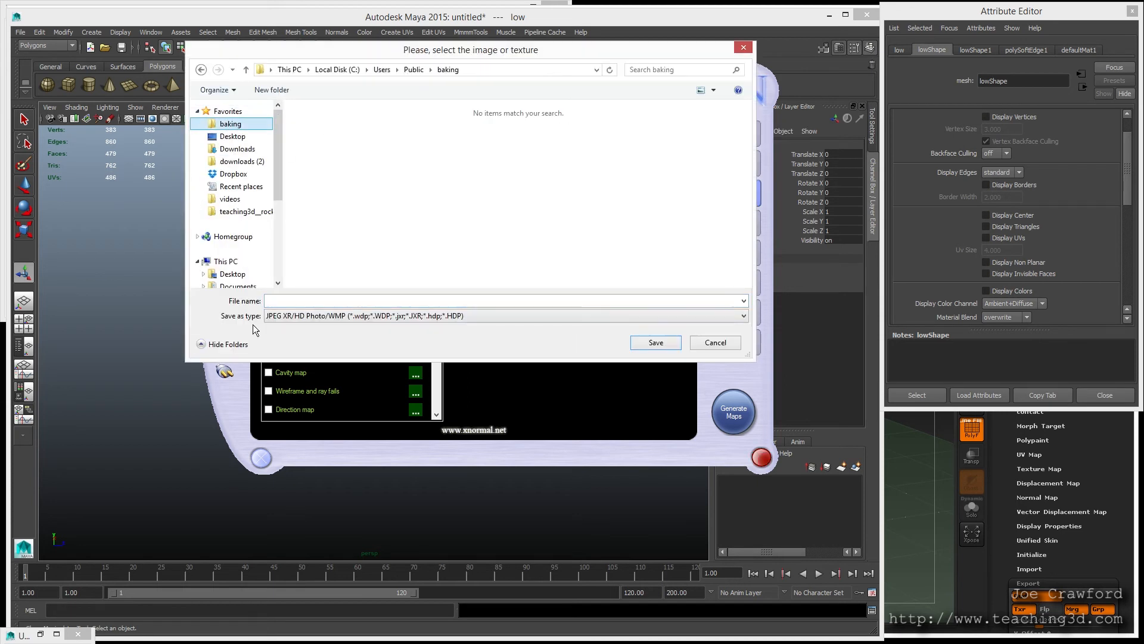
pyautogui.click(277, 301)
pyautogui.click(297, 317)
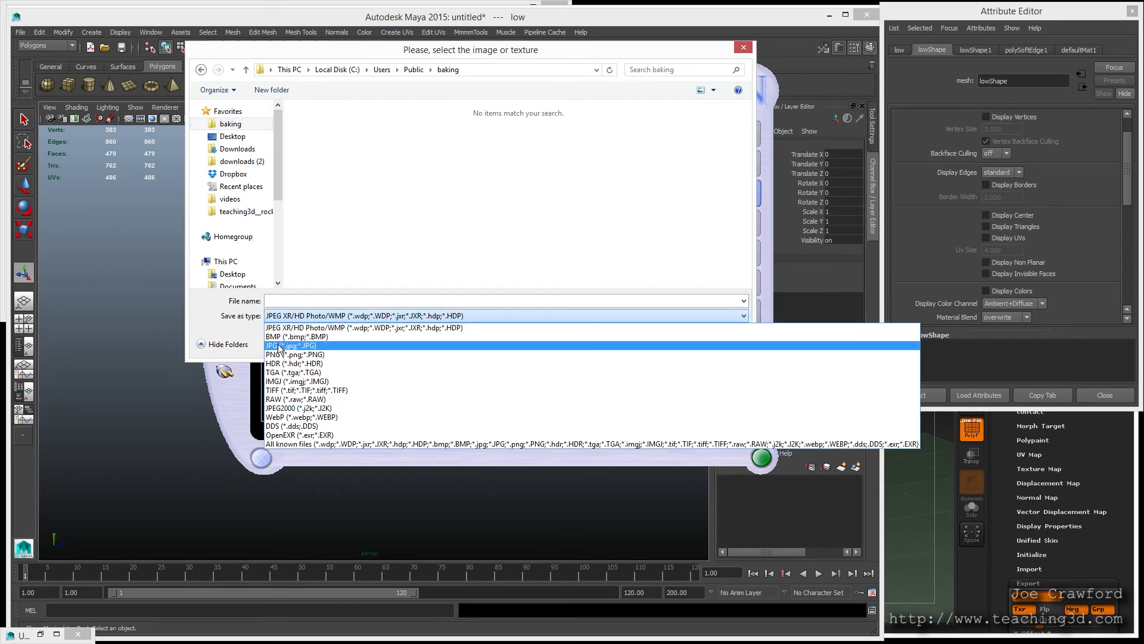
pyautogui.click(283, 391)
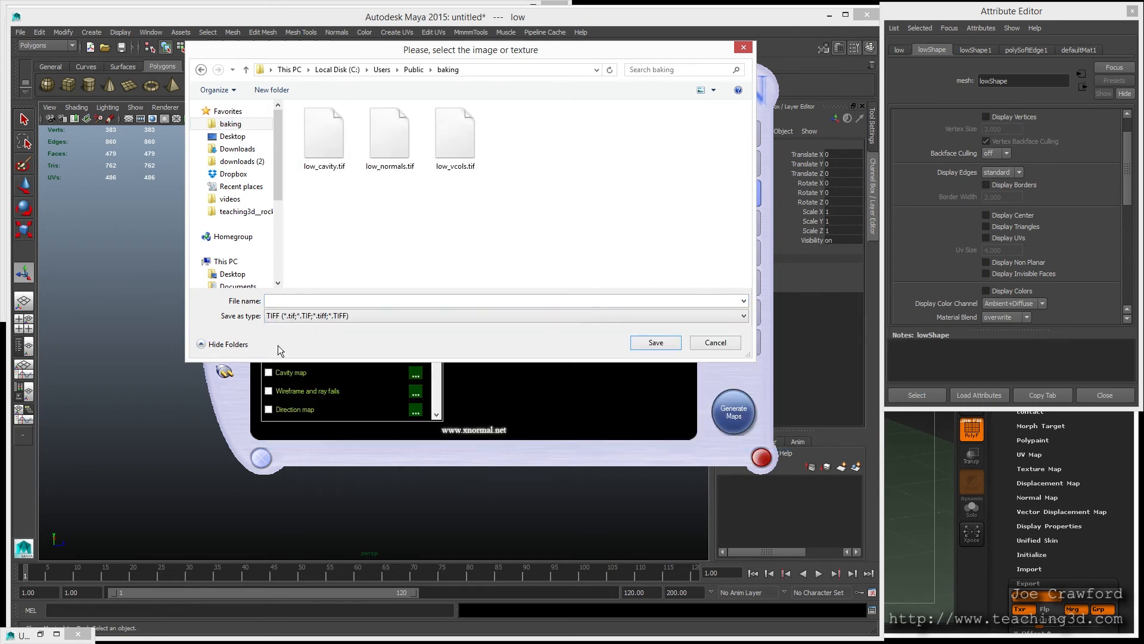
pyautogui.click(281, 300)
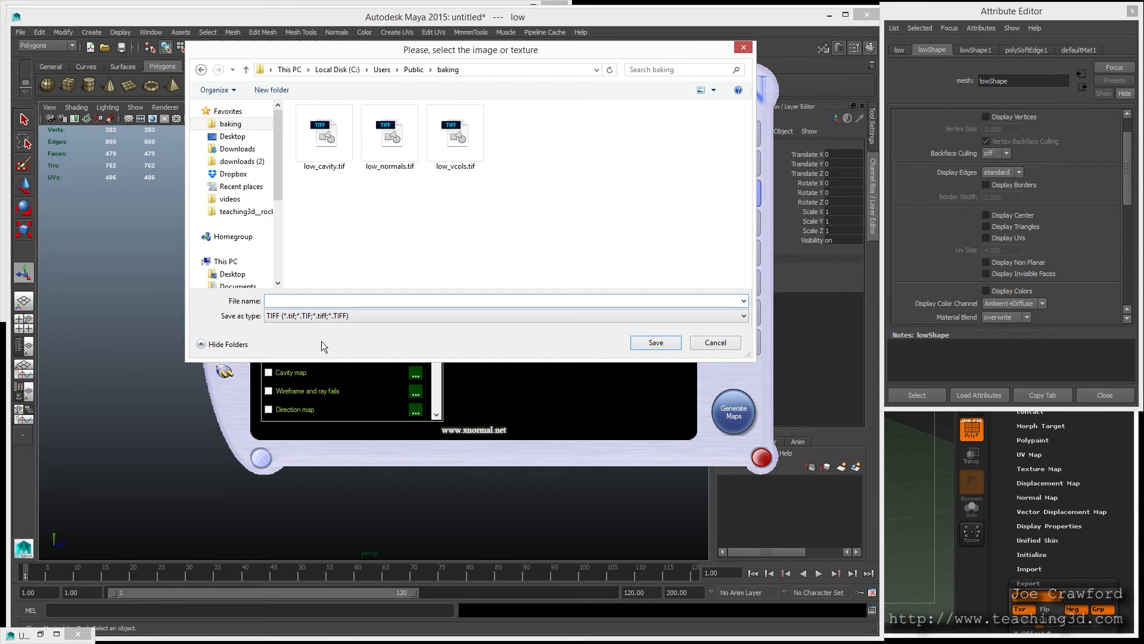
pyautogui.write('low')
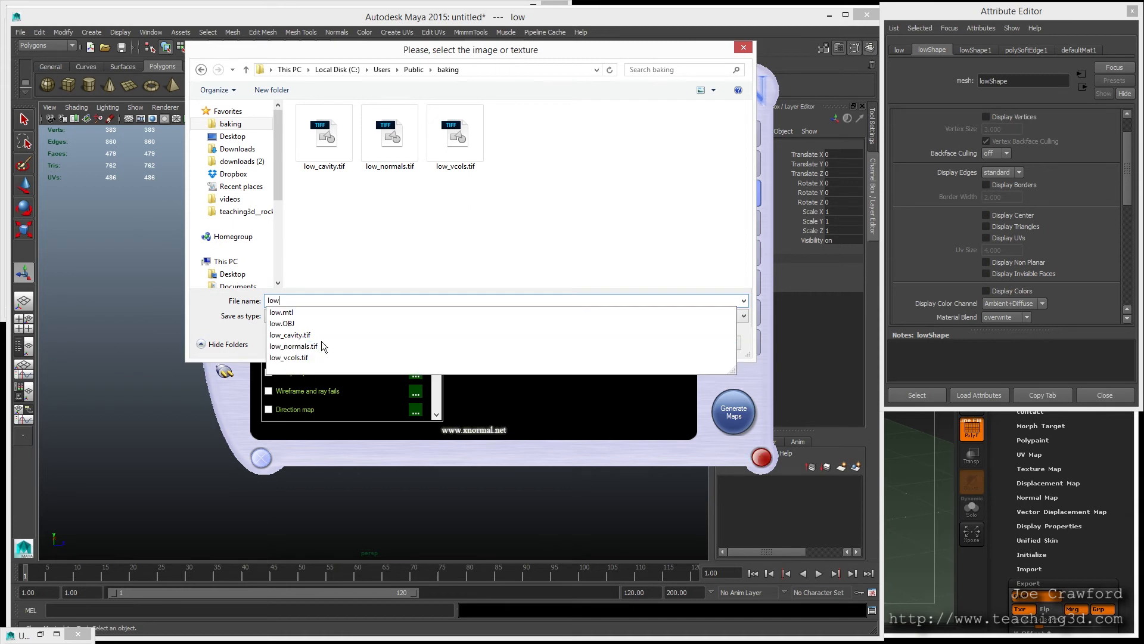
pyautogui.write('.tif')
pyautogui.press('Return')
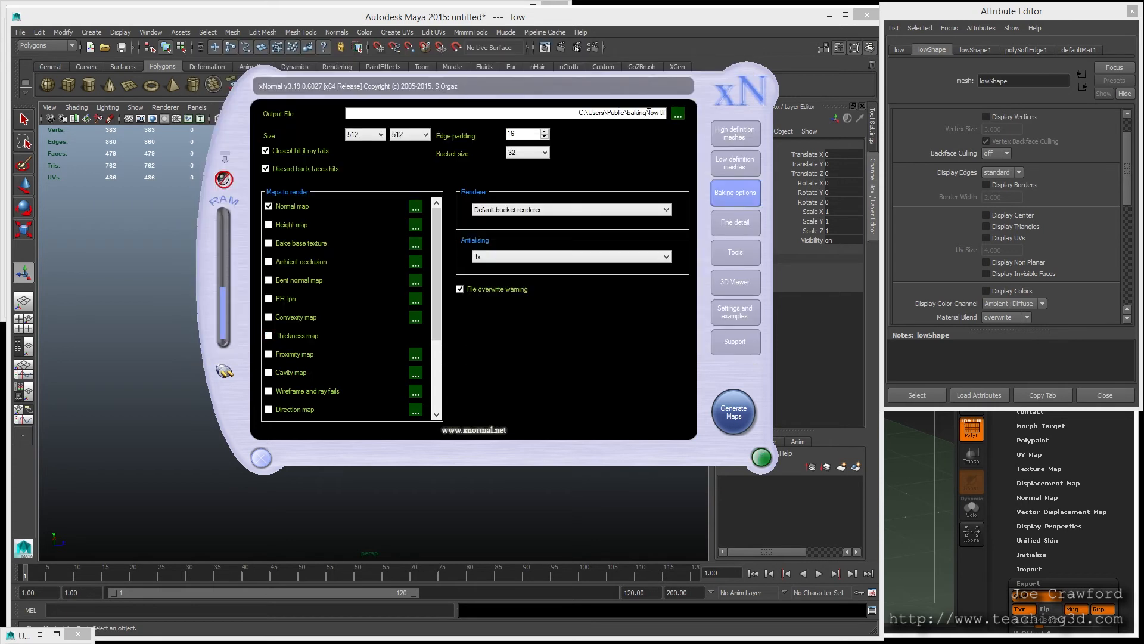
pyautogui.moveTo(649, 113); pyautogui.dragTo(666, 113)
pyautogui.click(661, 113)
pyautogui.moveTo(659, 113); pyautogui.dragTo(666, 112)
pyautogui.moveTo(664, 112); pyautogui.dragTo(627, 113)
pyautogui.click(658, 112)
pyautogui.moveTo(658, 113); pyautogui.dragTo(649, 112)
pyautogui.moveTo(666, 113); pyautogui.dragTo(659, 113)
pyautogui.click(663, 113)
pyautogui.moveTo(663, 113); pyautogui.dragTo(649, 113)
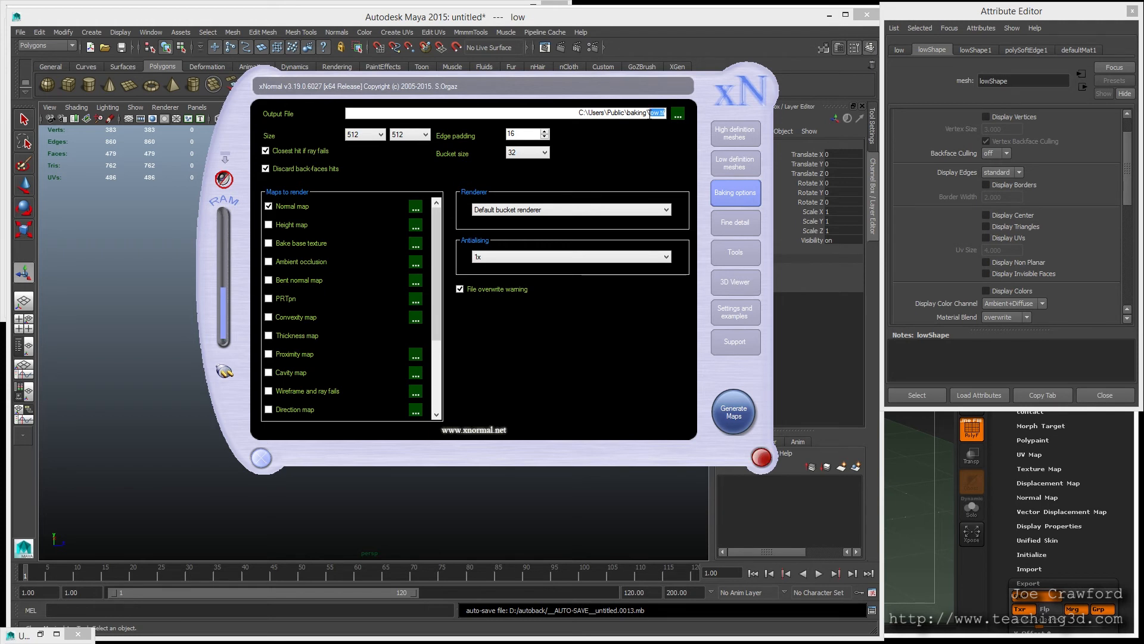
pyautogui.click(657, 113)
pyautogui.moveTo(666, 113); pyautogui.dragTo(654, 113)
# Set the baked map size to 1024 by 1024
pyautogui.click(378, 135)
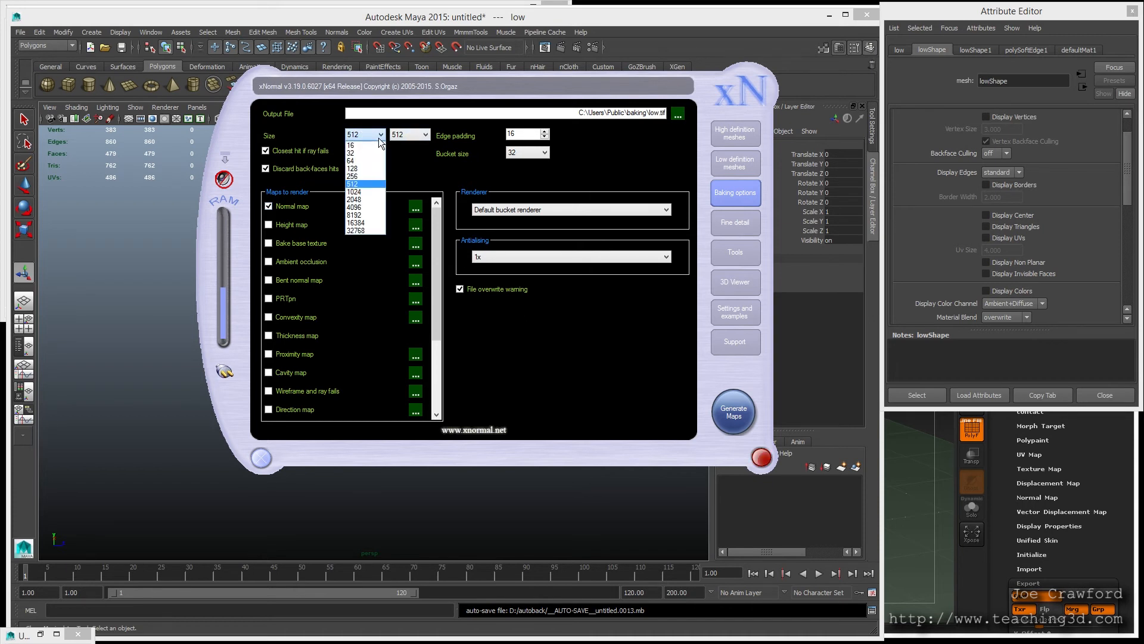
pyautogui.click(365, 200)
pyautogui.click(401, 138)
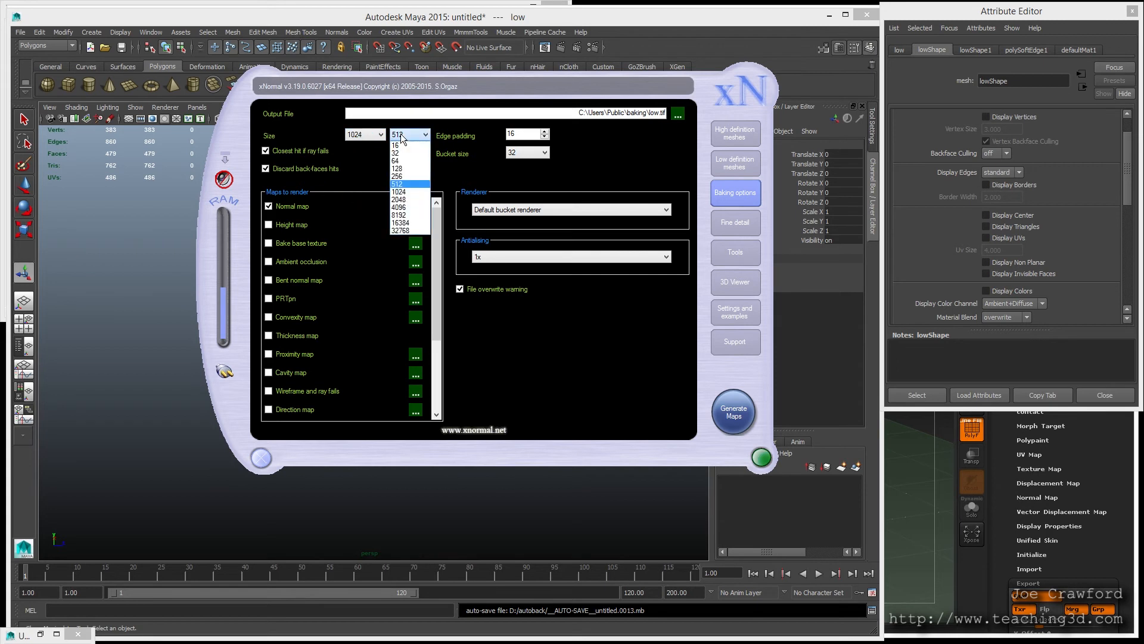
pyautogui.click(400, 192)
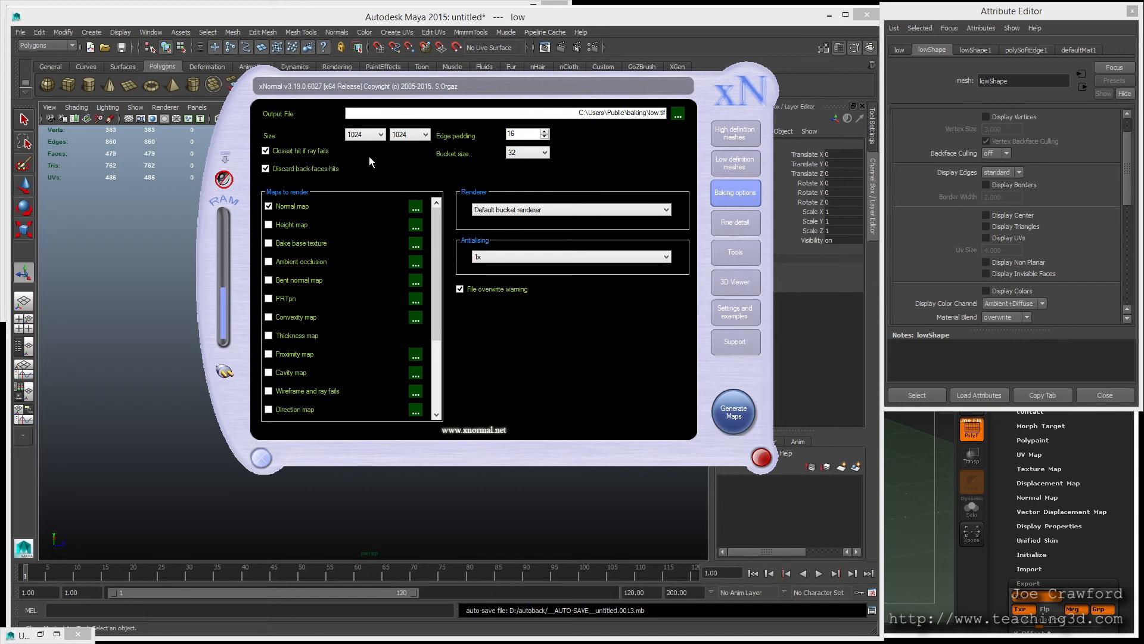
# Set the baked map size to 512 by 512
pyautogui.click(352, 136)
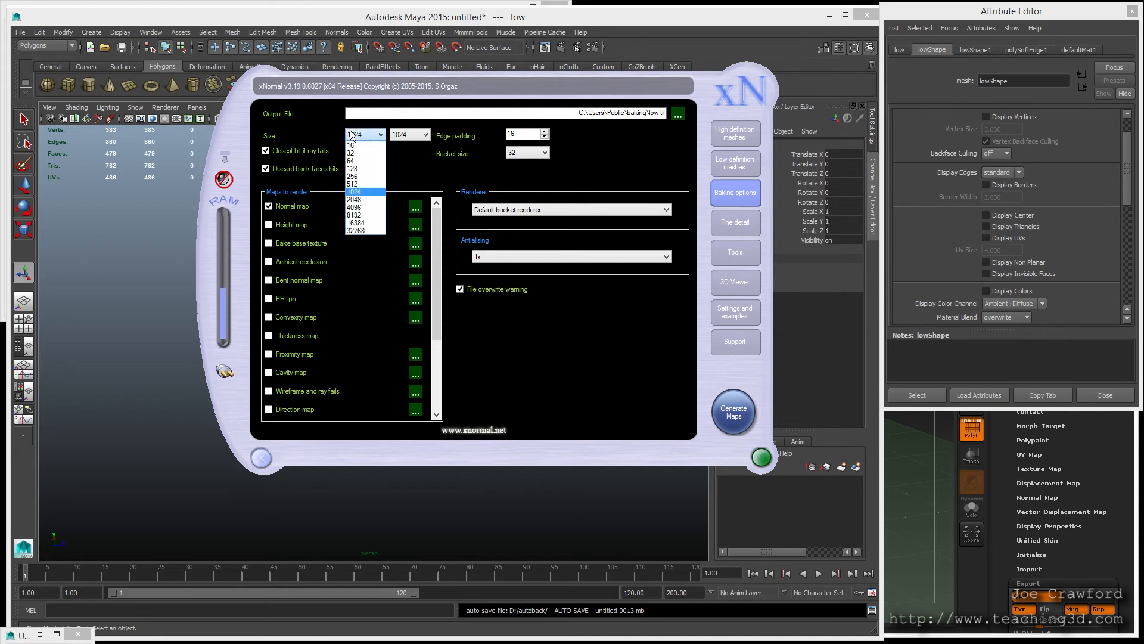
pyautogui.click(361, 190)
pyautogui.click(406, 135)
pyautogui.click(398, 181)
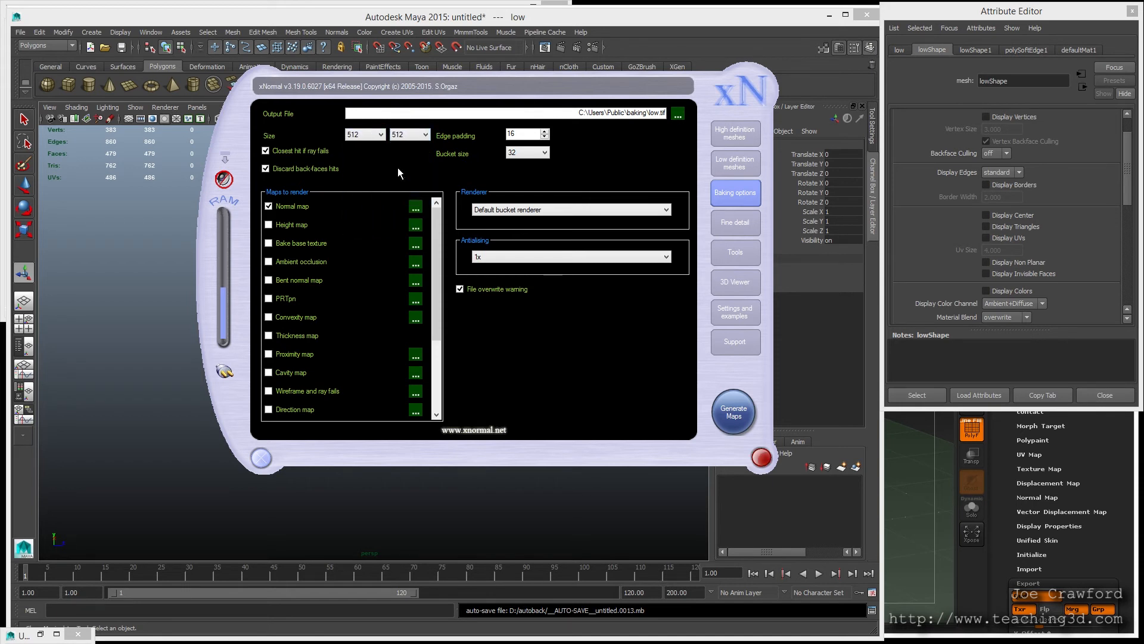
# Set the baked map size to 256 by 256
pyautogui.click(377, 136)
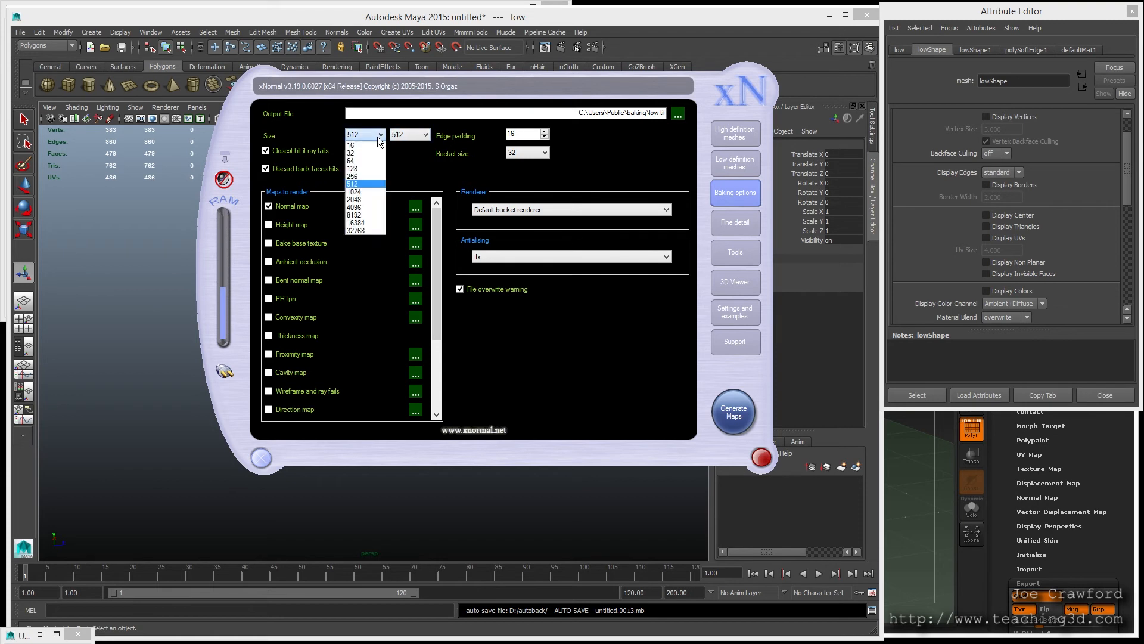
pyautogui.click(365, 177)
pyautogui.click(398, 134)
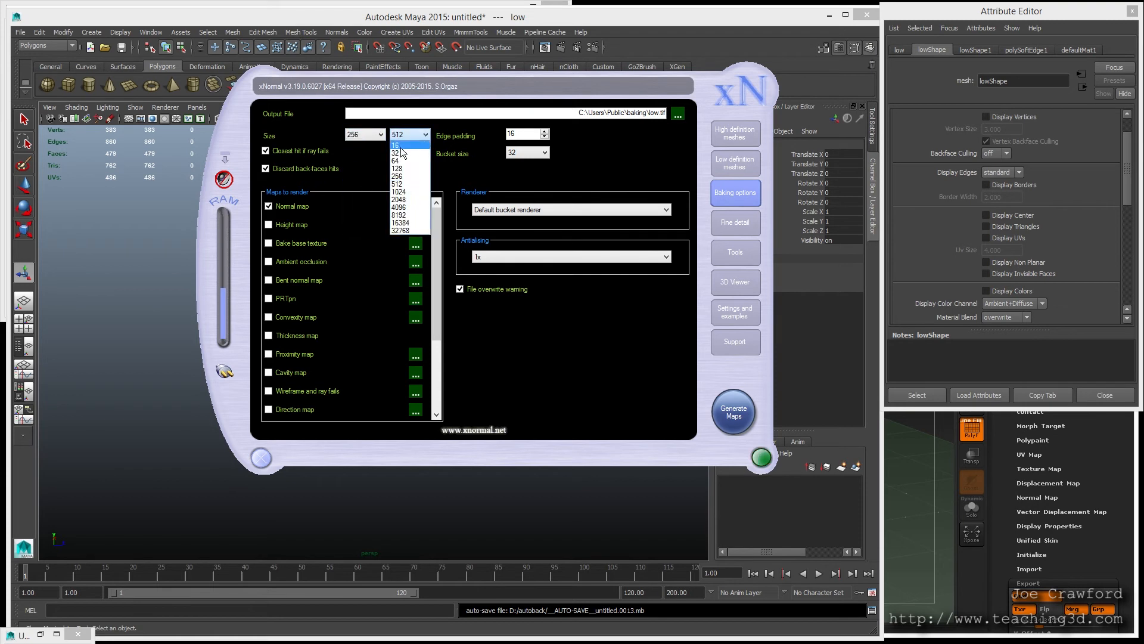
pyautogui.click(396, 176)
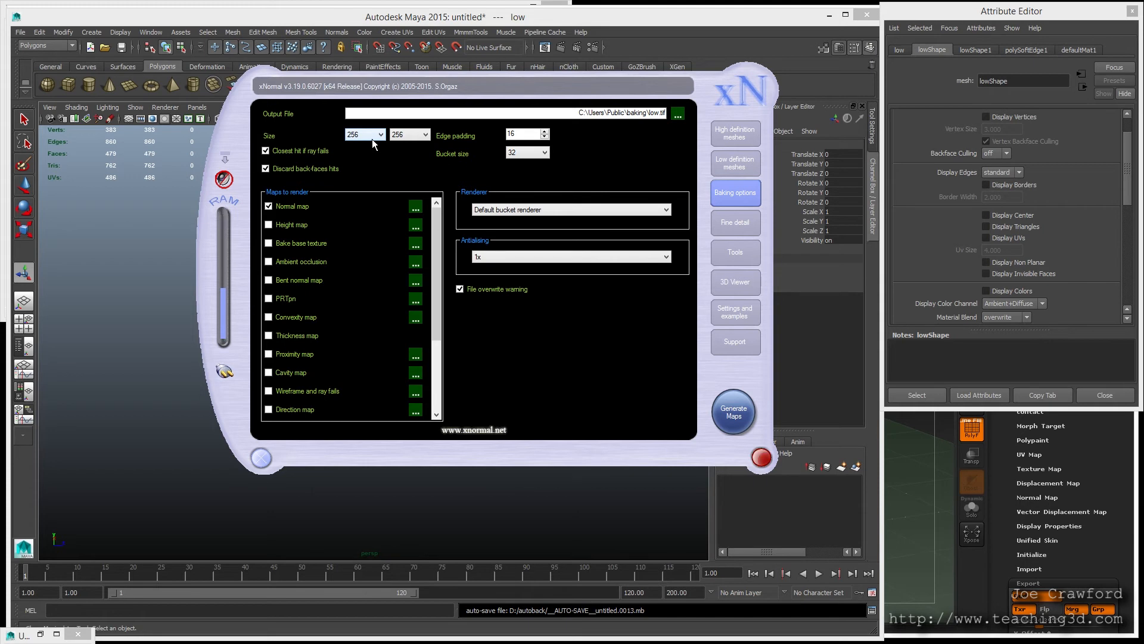
pyautogui.click(372, 139)
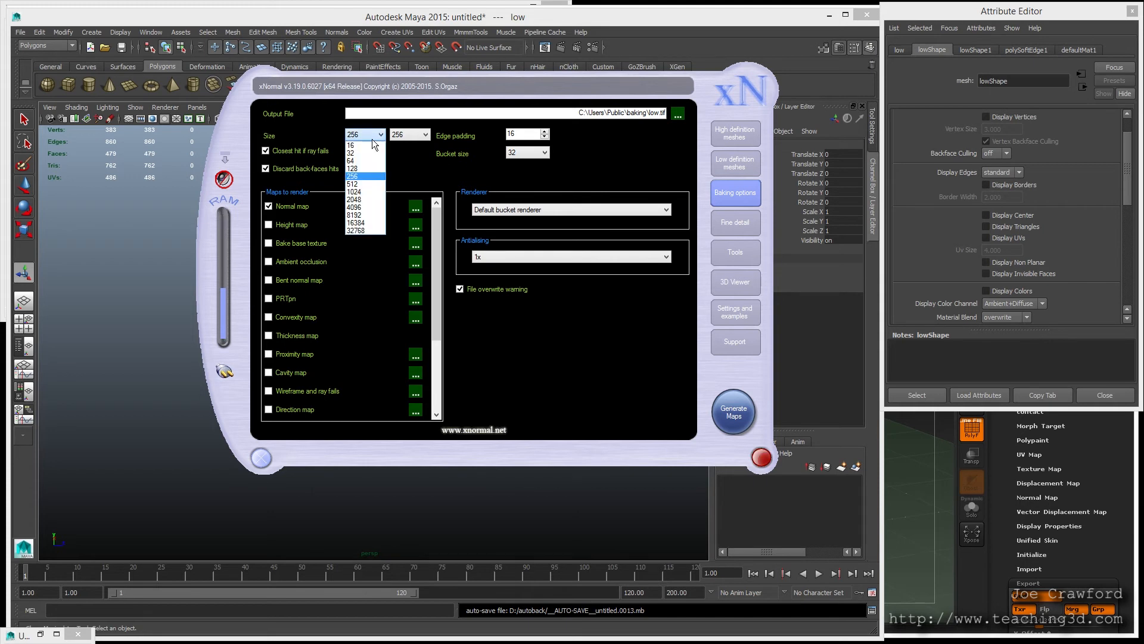
pyautogui.click(359, 177)
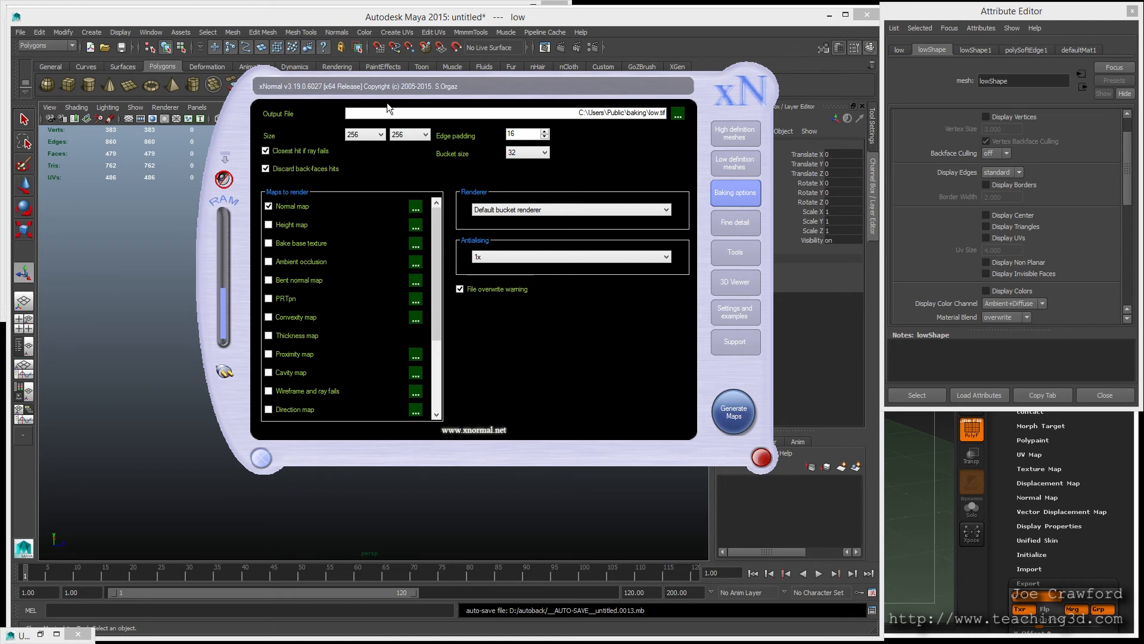
# Set the baked map size to 4096 by 4096
pyautogui.click(373, 135)
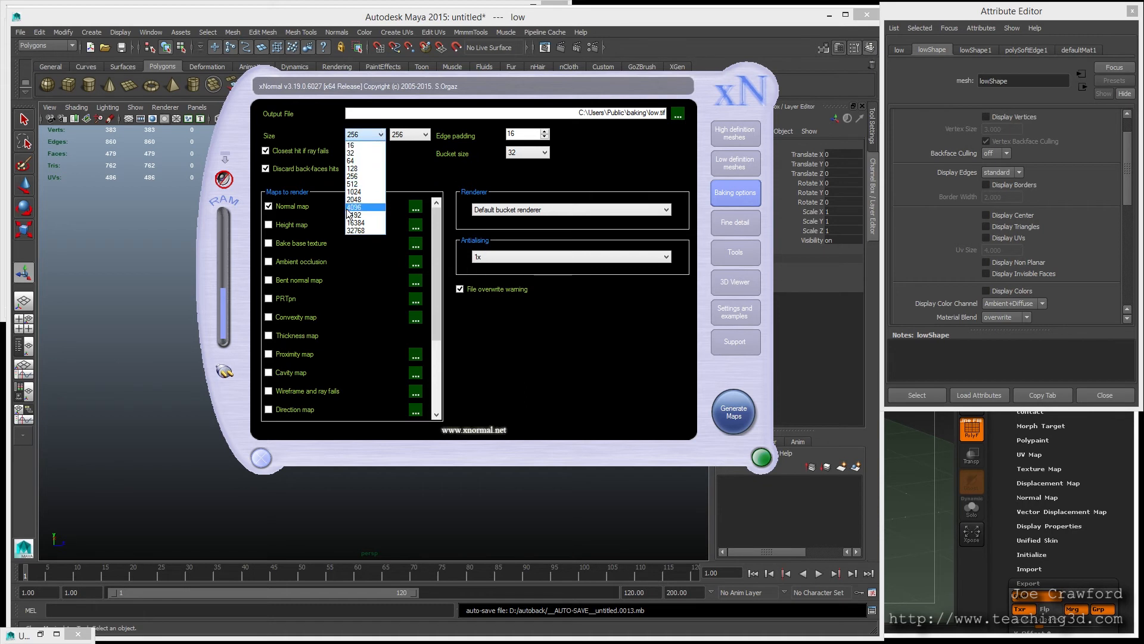
pyautogui.click(349, 207)
pyautogui.click(399, 136)
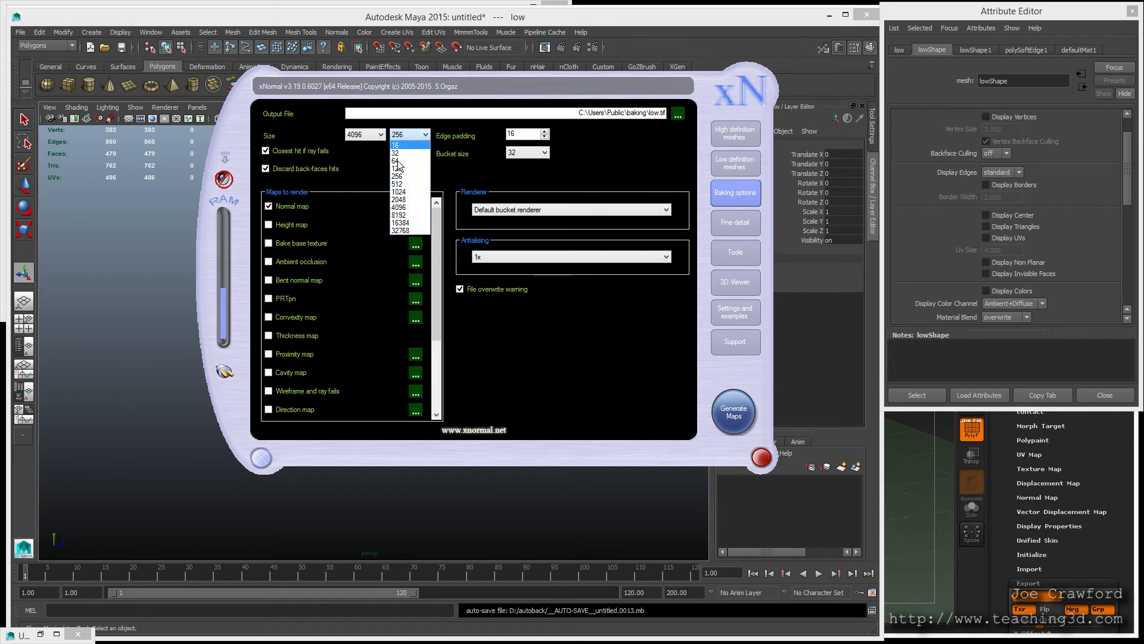
pyautogui.click(395, 210)
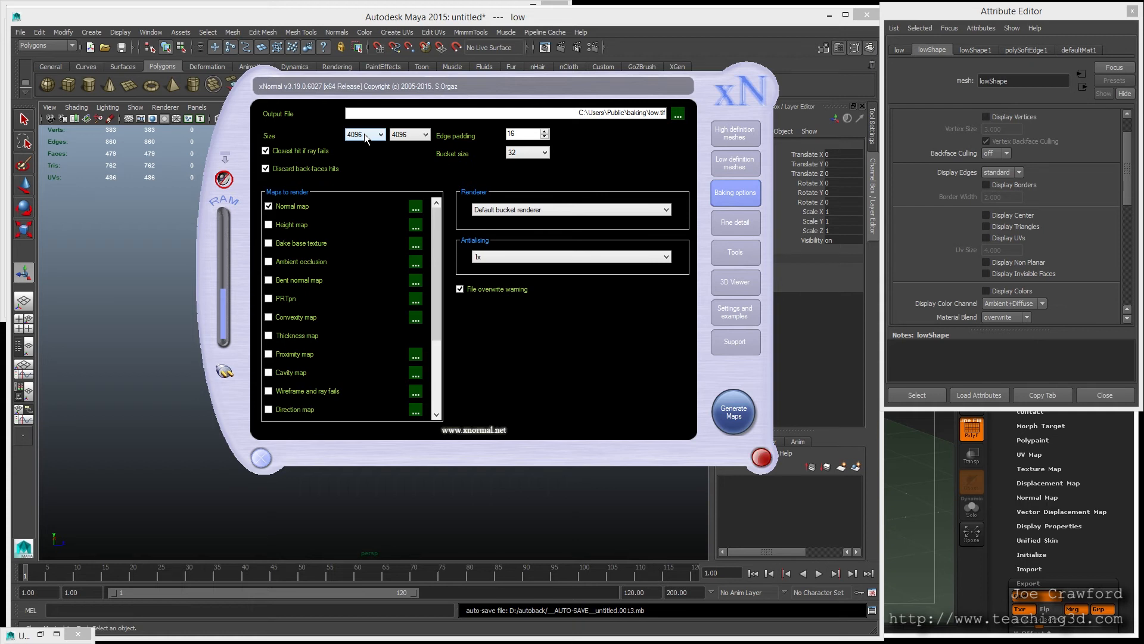
# Turn off tangent space in the normal map options to bake an object-space normal map
pyautogui.click(415, 206)
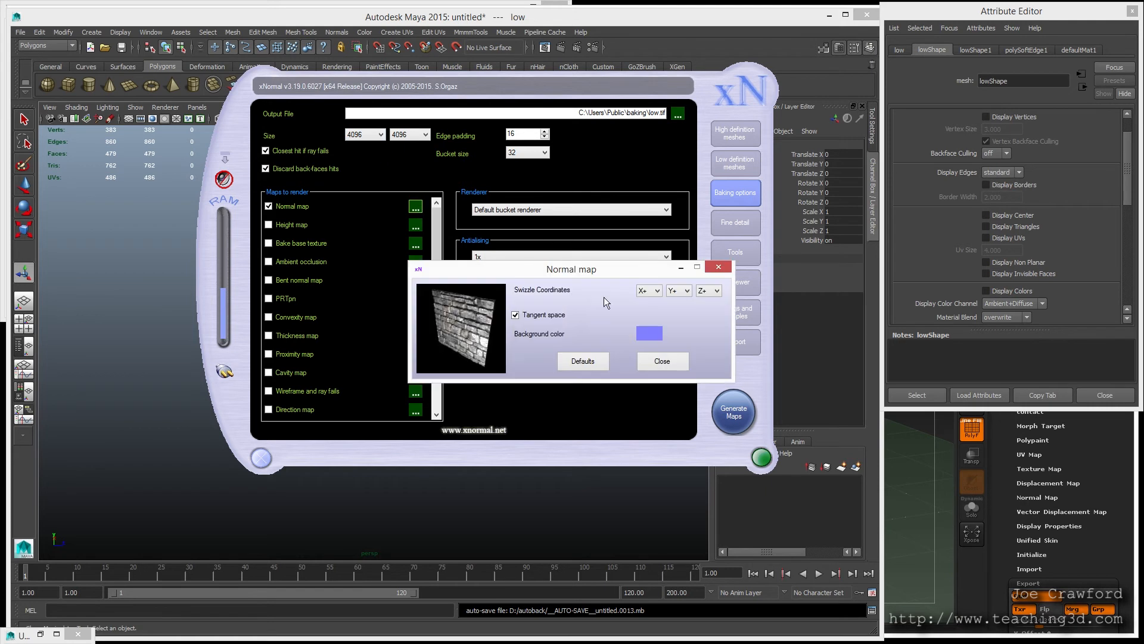
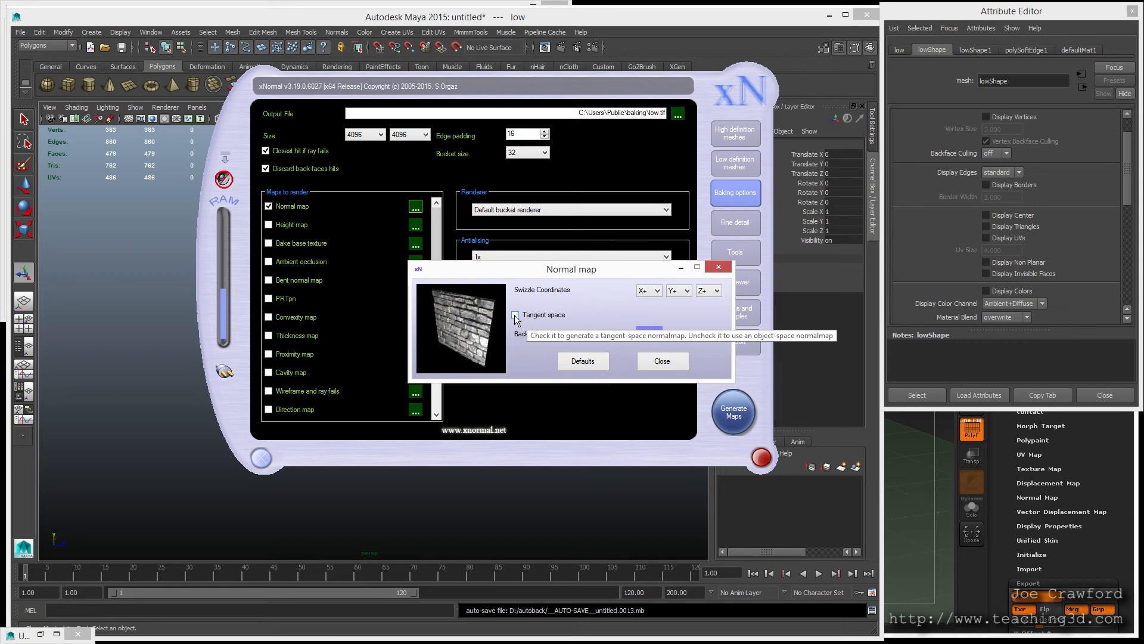
pyautogui.click(516, 315)
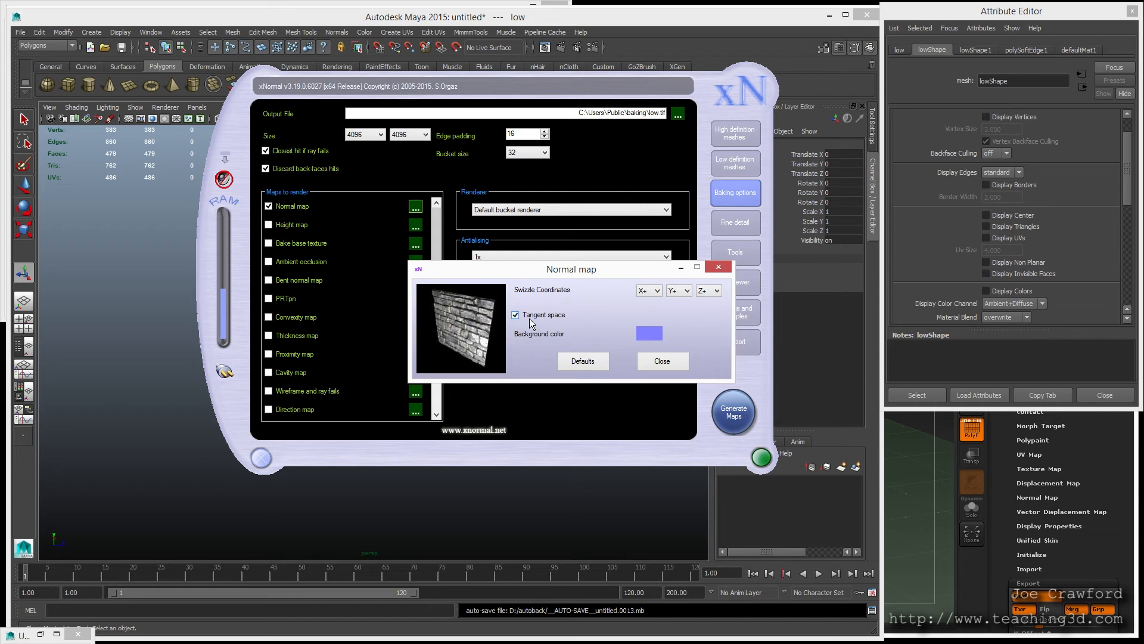
pyautogui.click(520, 315)
pyautogui.click(528, 316)
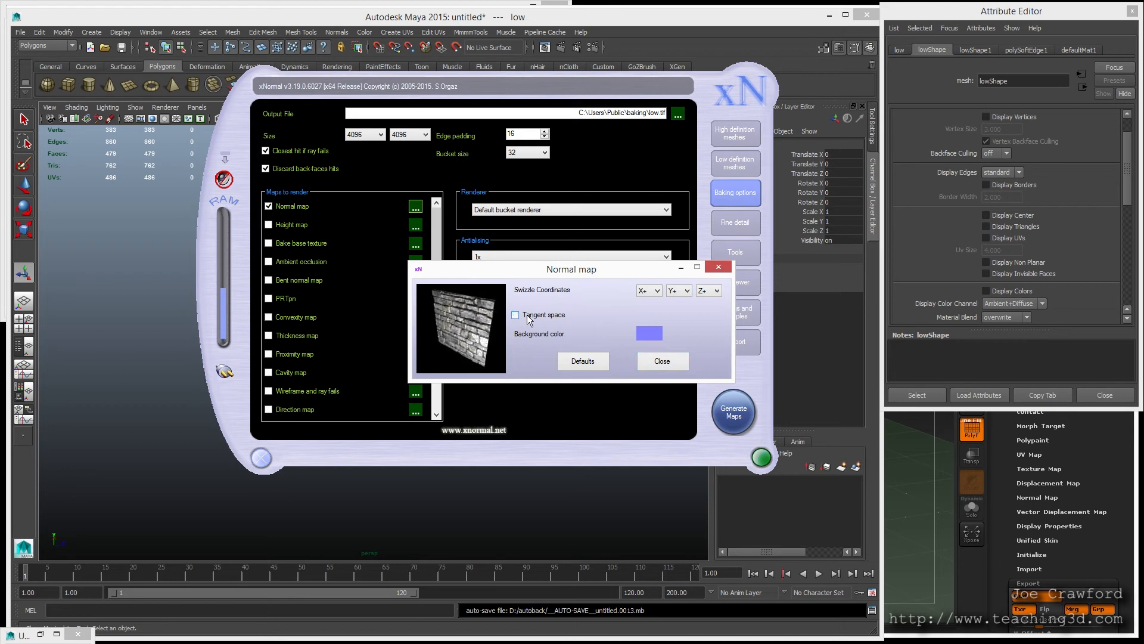
pyautogui.click(661, 361)
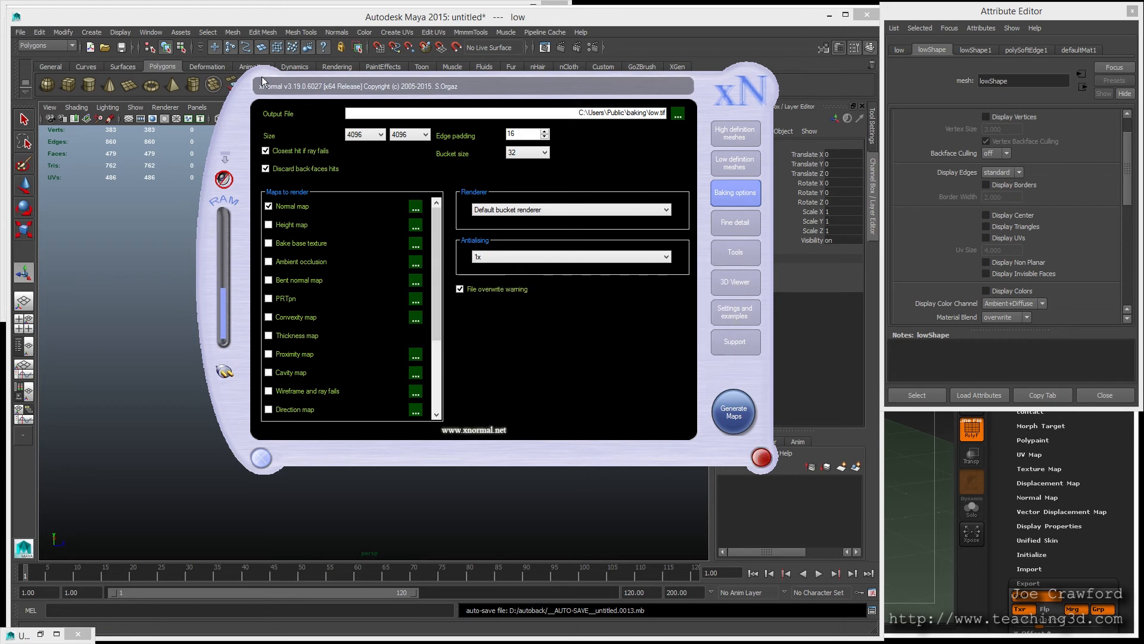
# Set the baked map size to 1024 by 1024
pyautogui.click(351, 137)
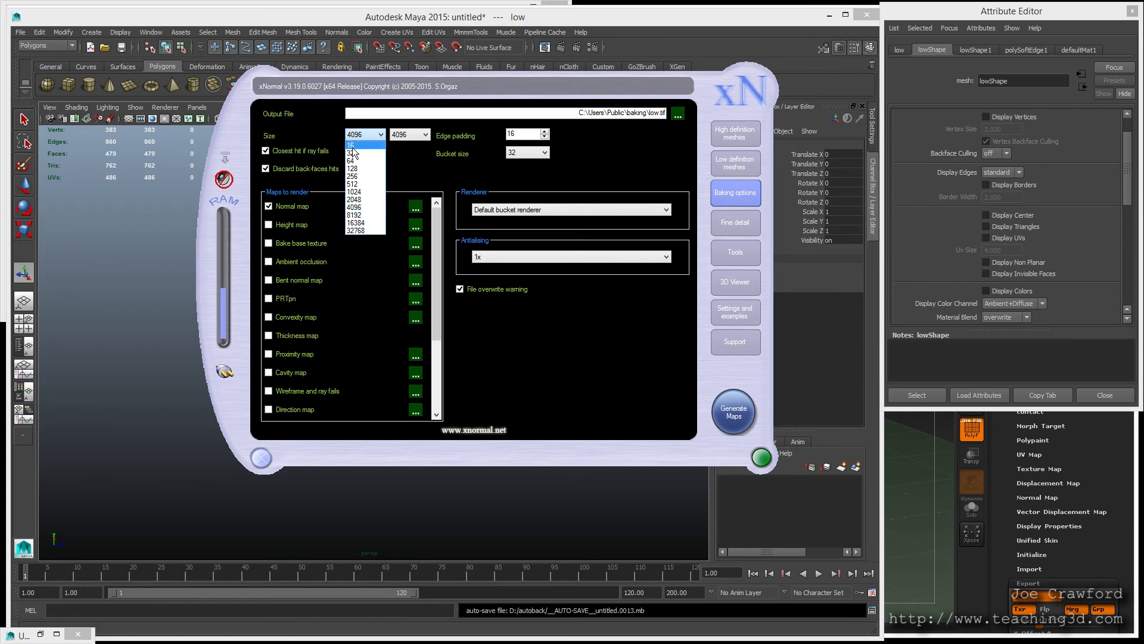
pyautogui.click(357, 191)
pyautogui.click(411, 135)
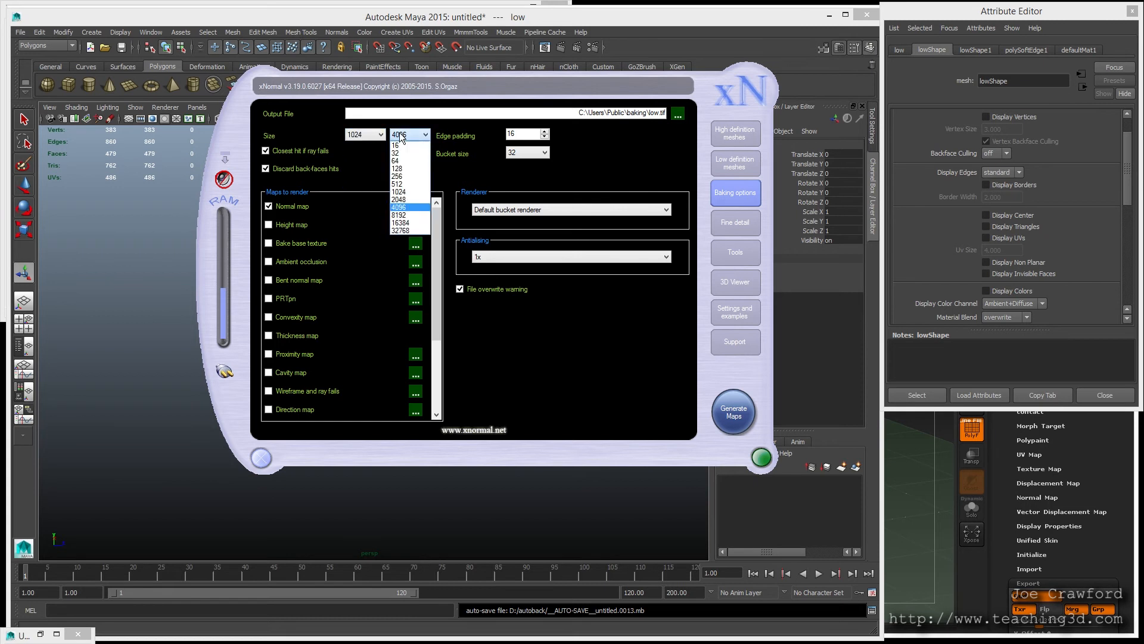
pyautogui.click(403, 191)
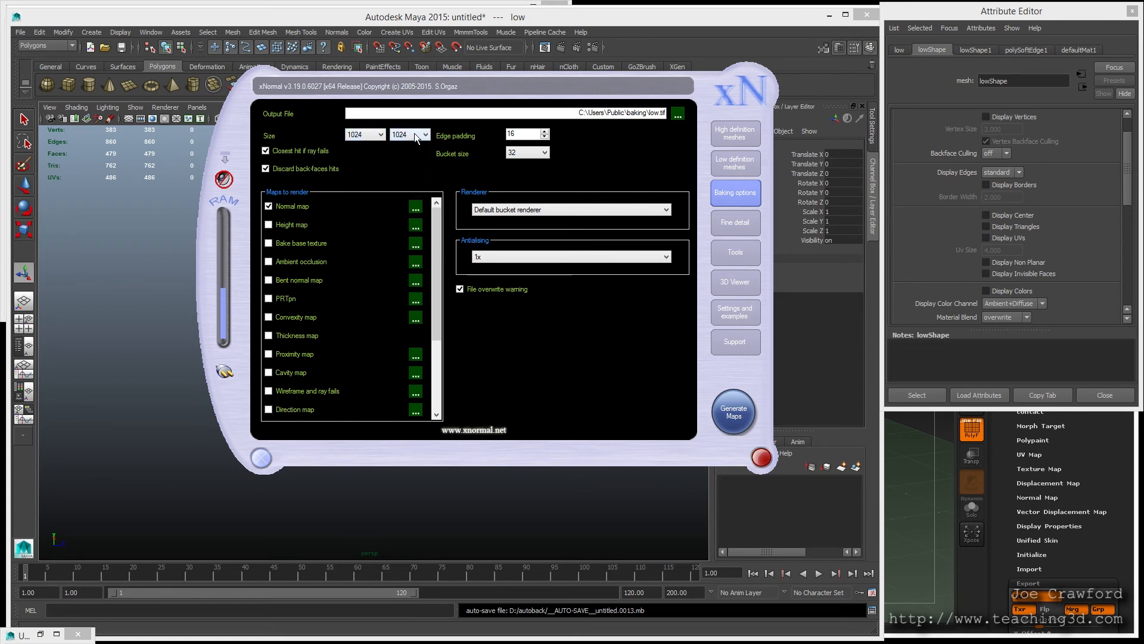
# Generate the normal map, overwriting the existing low_normals.tif, and close the finished preview
pyautogui.moveTo(438, 216)
pyautogui.mouseDown()
pyautogui.moveTo(443, 308)
pyautogui.moveTo(432, 209)
pyautogui.mouseUp()
pyautogui.click(735, 417)
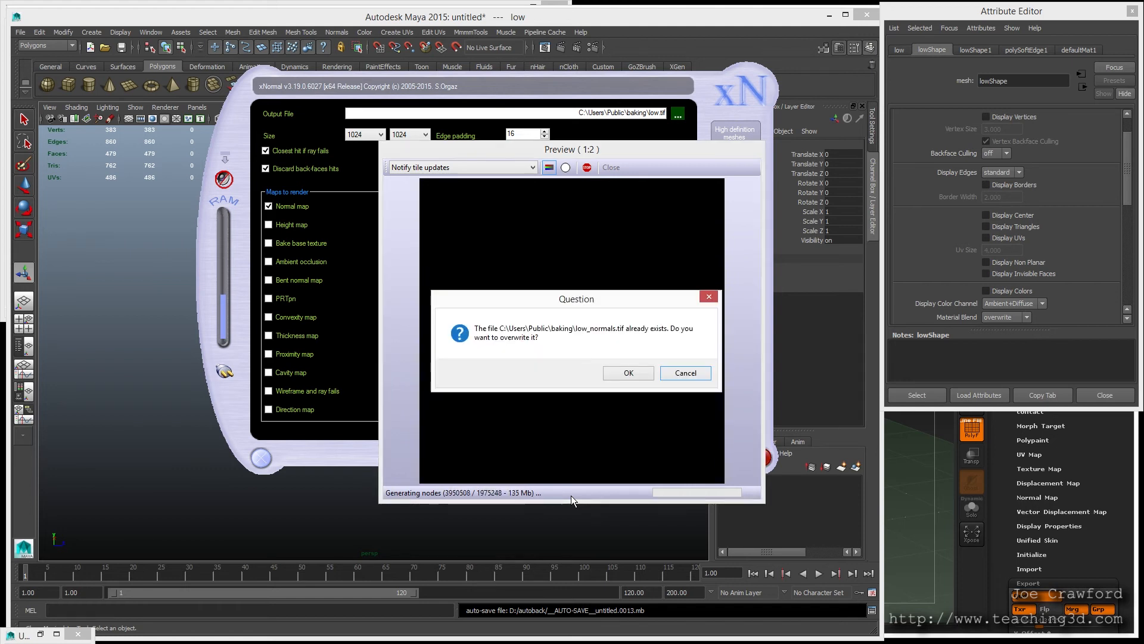
pyautogui.moveTo(525, 291); pyautogui.dragTo(200, 207)
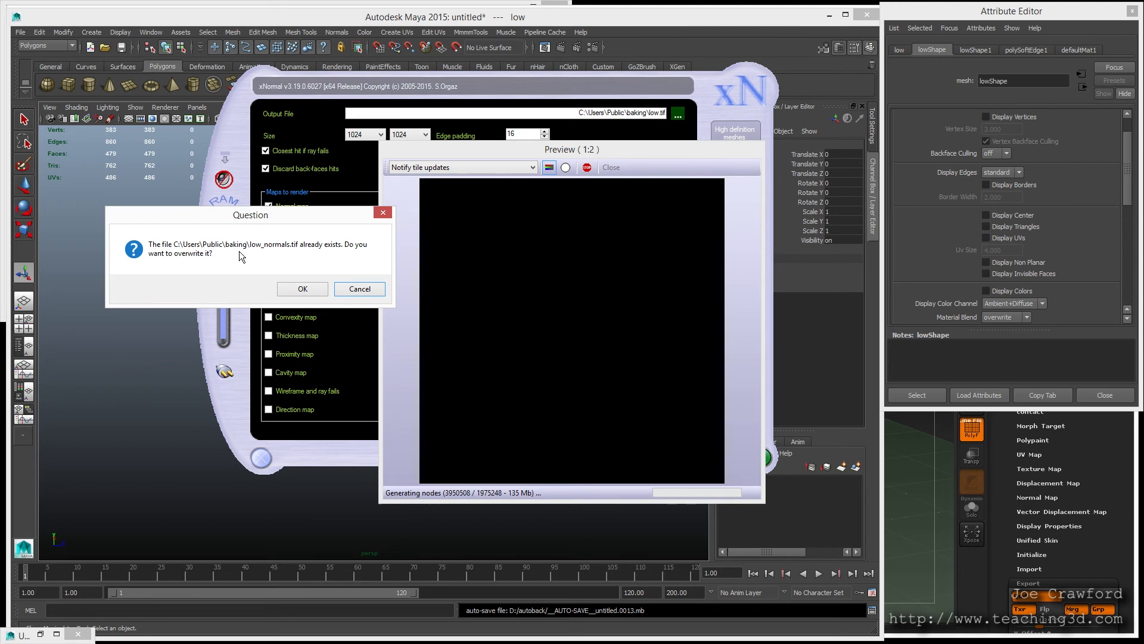
pyautogui.click(292, 290)
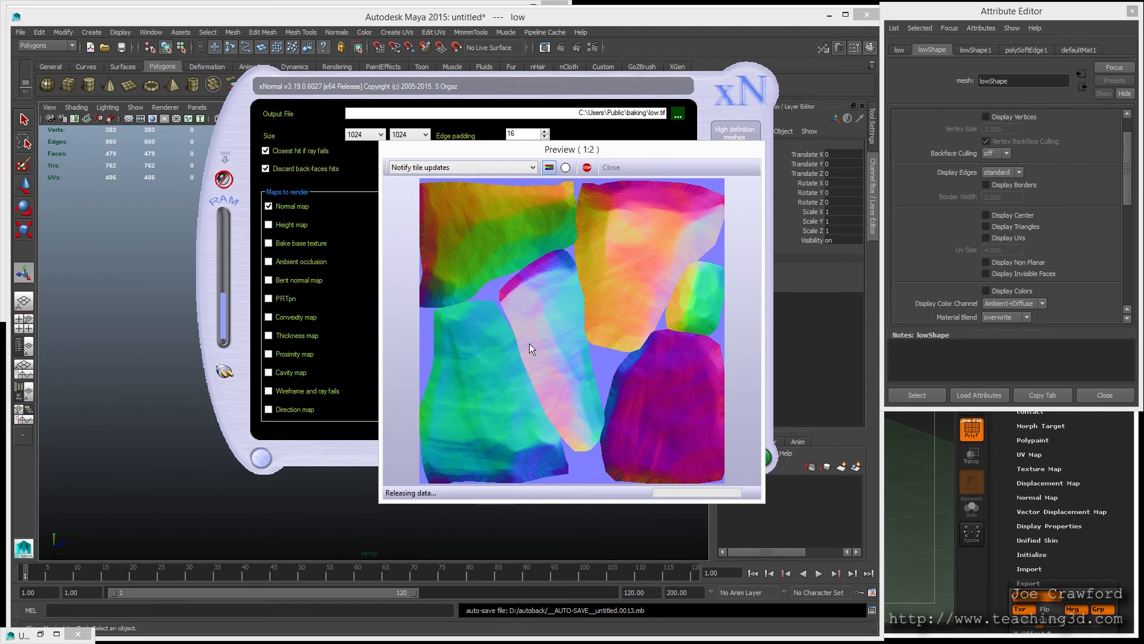
pyautogui.moveTo(524, 148); pyautogui.dragTo(385, 159)
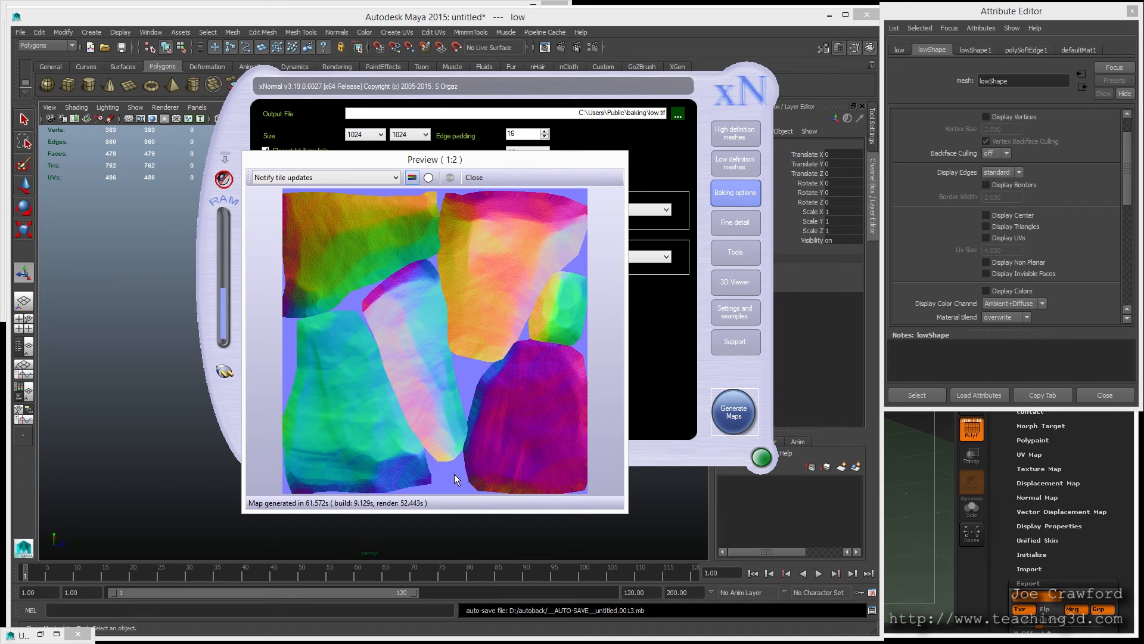
pyautogui.click(481, 177)
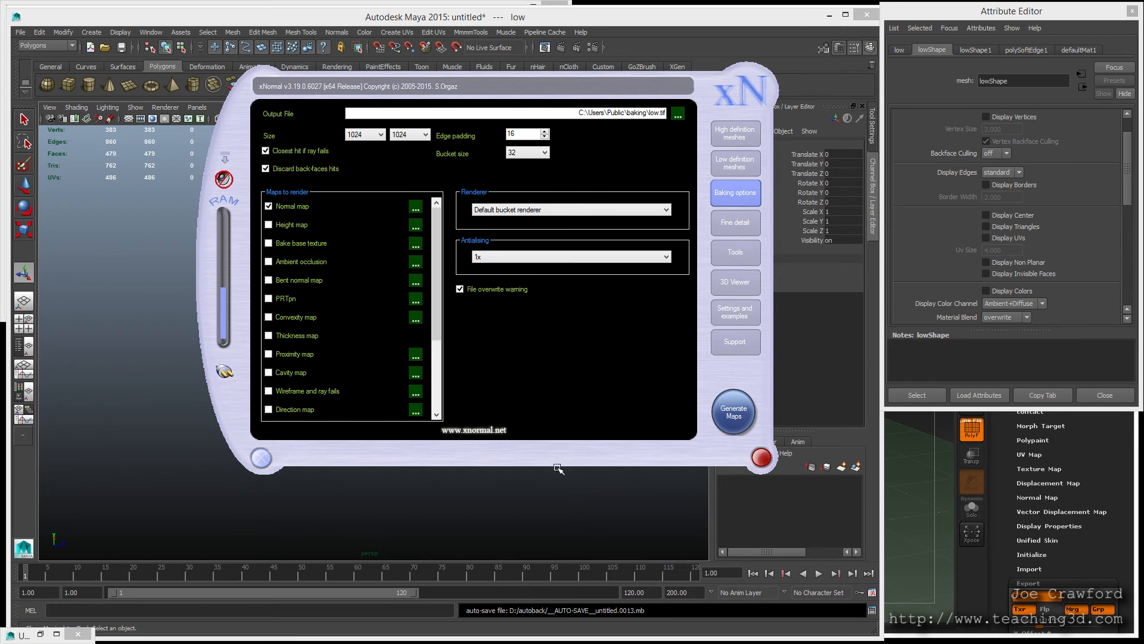
# Switch to Maya, duplicate the low-poly rock and move the copy about 99 units along Z
pyautogui.click(552, 492)
pyautogui.click(347, 271)
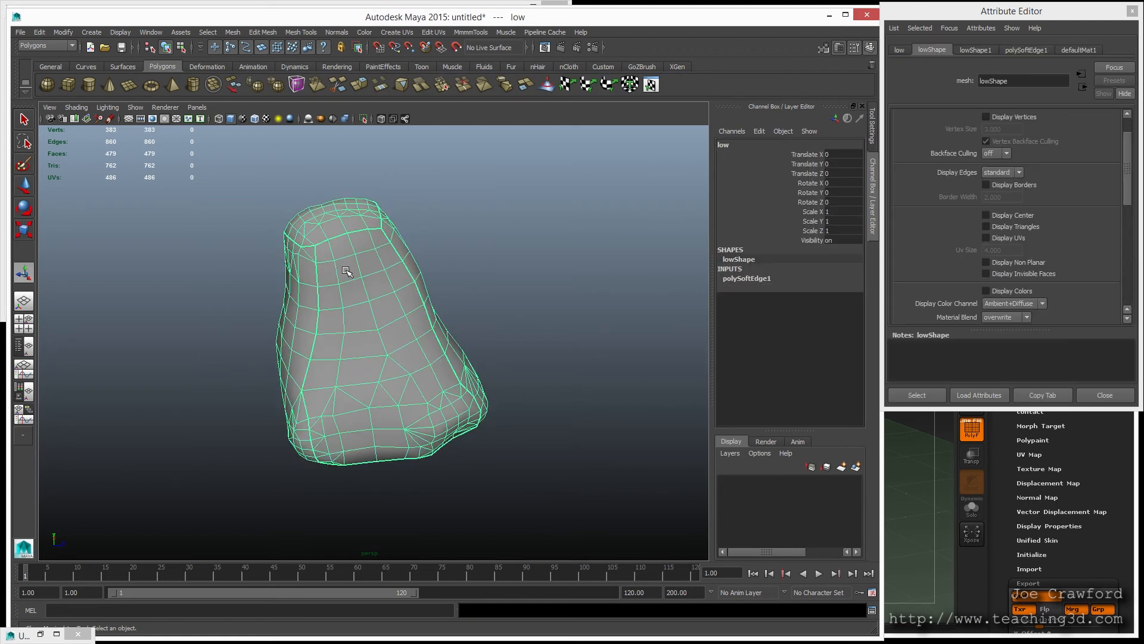
pyautogui.keyDown('alt'); pyautogui.moveTo(376, 266); pyautogui.dragTo(384, 268); pyautogui.keyUp('alt')
pyautogui.keyDown('alt'); pyautogui.moveTo(385, 268); pyautogui.dragTo(288, 251, button='right'); pyautogui.keyUp('alt')
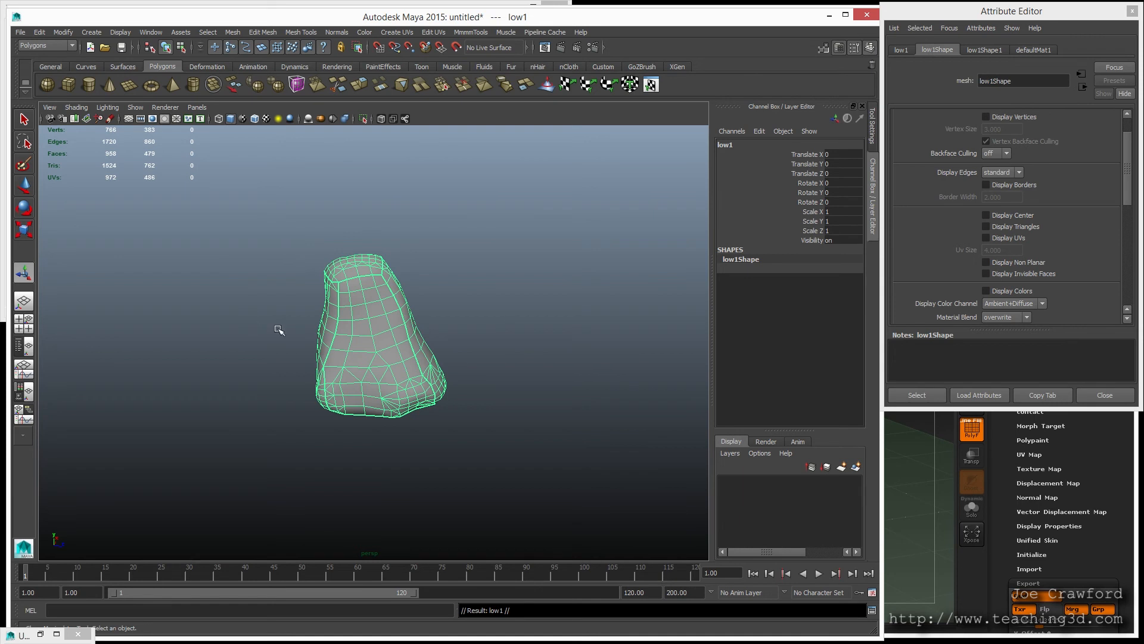
pyautogui.click(298, 336)
pyautogui.press('w')
pyautogui.hotkey('ctrl', 'z')
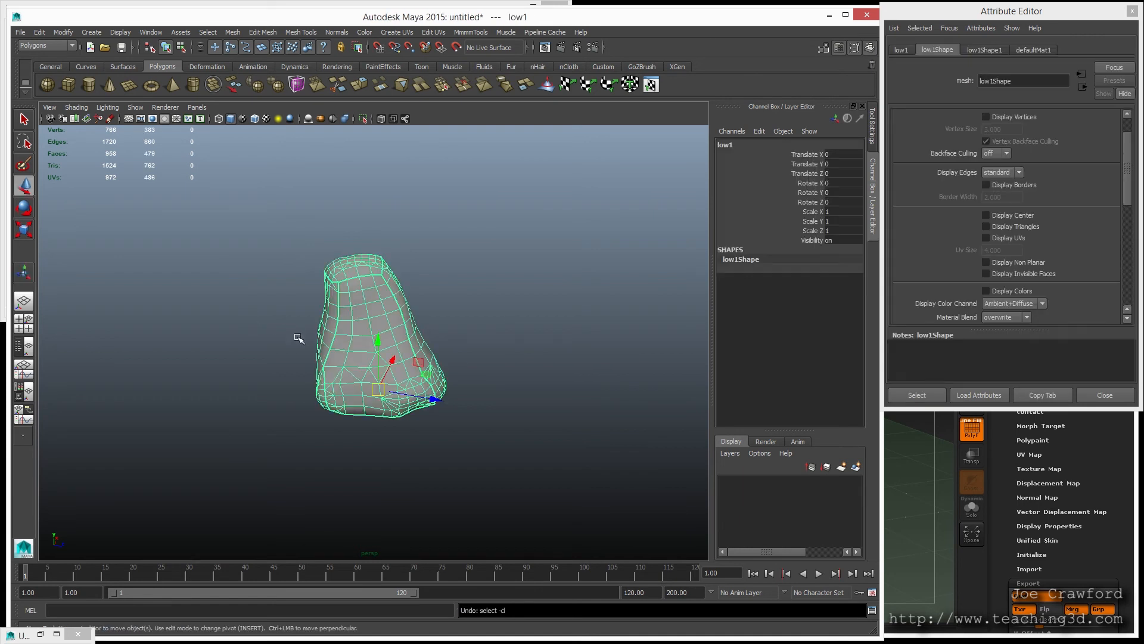
pyautogui.moveTo(435, 399); pyautogui.dragTo(690, 447)
pyautogui.keyDown('alt'); pyautogui.moveTo(545, 359); pyautogui.dragTo(330, 330, button='middle'); pyautogui.keyUp('alt')
pyautogui.keyDown('alt'); pyautogui.moveTo(329, 330); pyautogui.dragTo(419, 339); pyautogui.keyUp('alt')
# Rename the duplicated rock test_os and dismiss the Hotstrings dialog
pyautogui.doubleClick(728, 145)
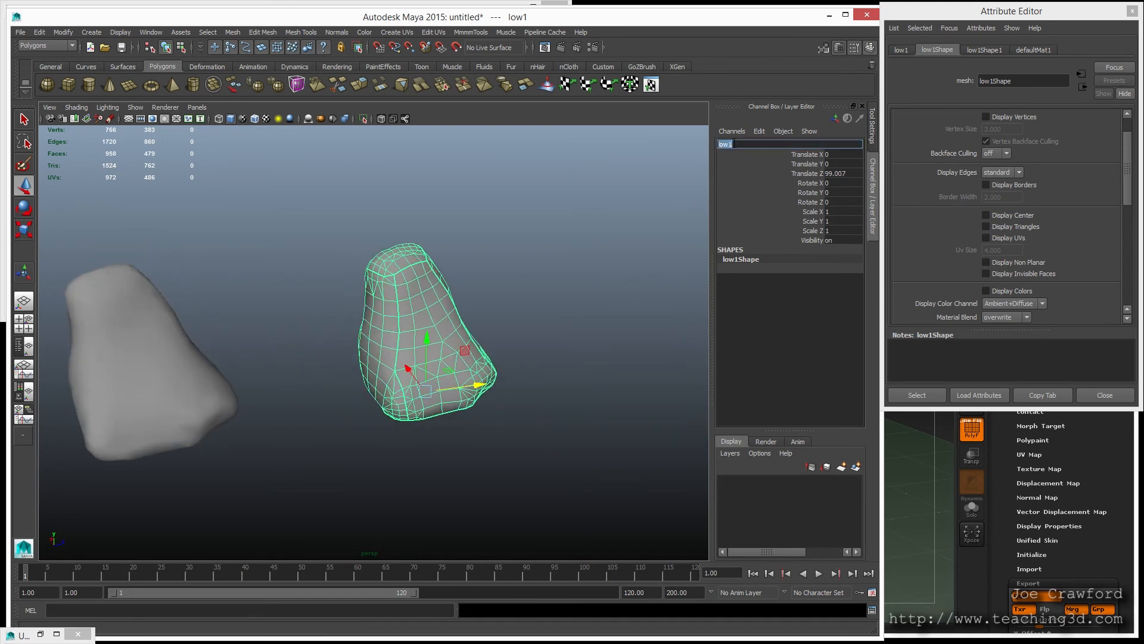
pyautogui.write('test_os')
pyautogui.press('Return')
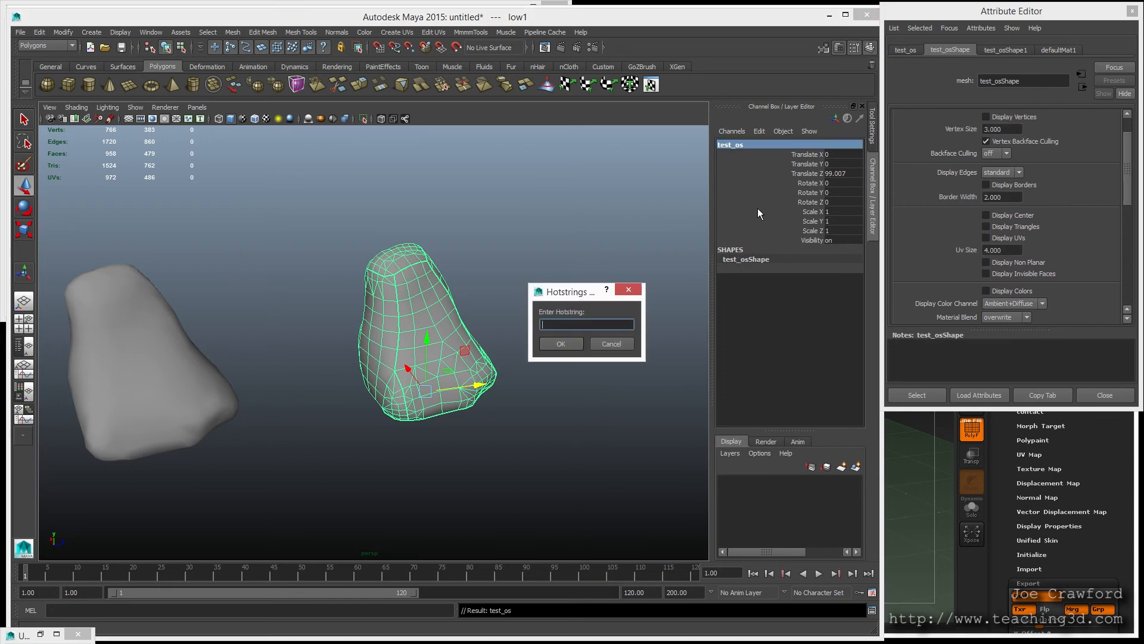
pyautogui.click(612, 344)
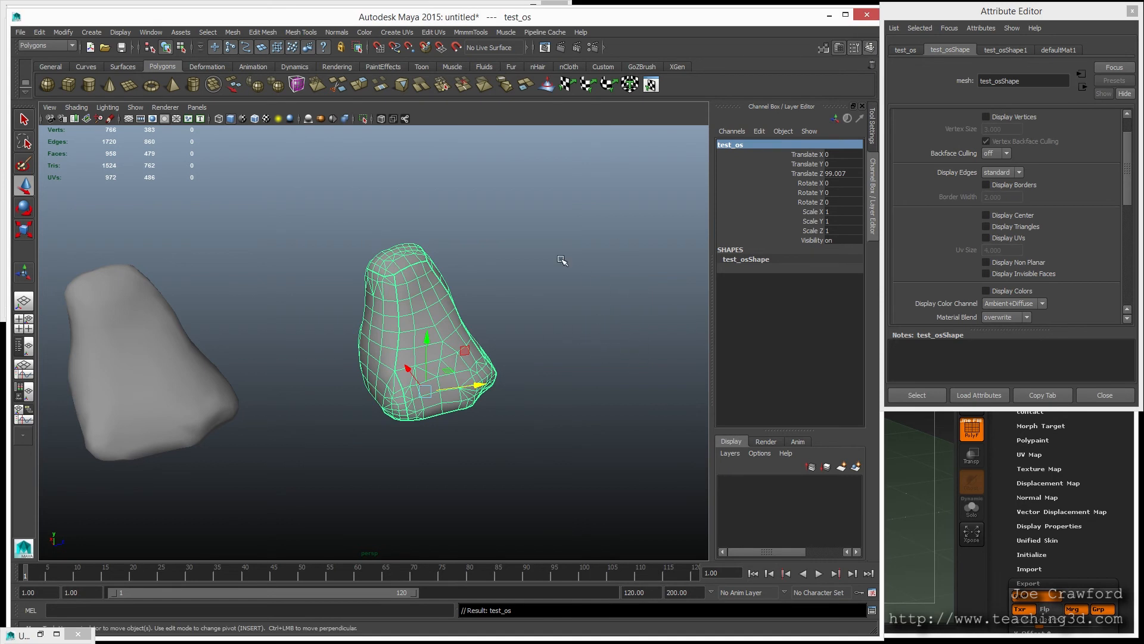
# Rename the duplicated rock sdfsadf and change its name back to test_os
pyautogui.doubleClick(728, 144)
pyautogui.write('sdfsadf')
pyautogui.press('Return')
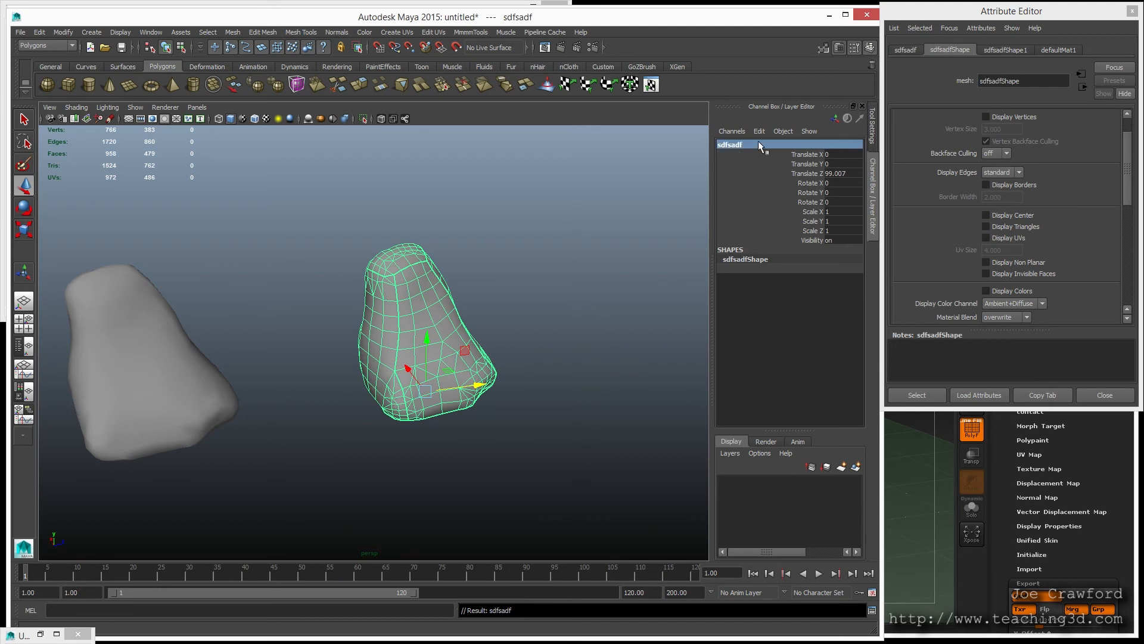
pyautogui.doubleClick(758, 141)
pyautogui.write('test_os')
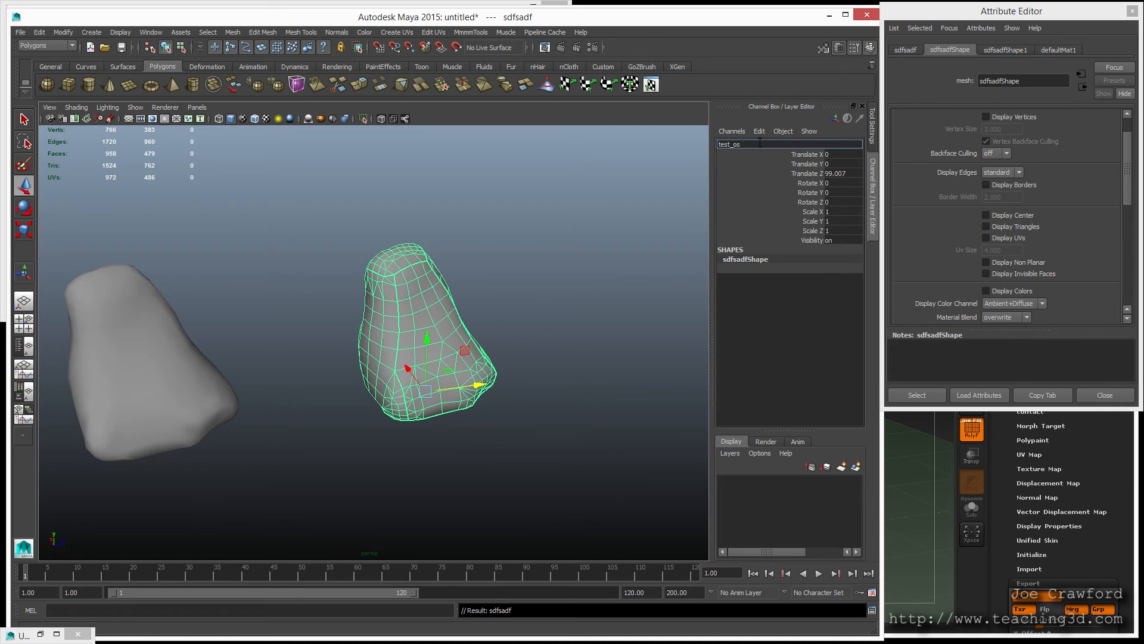
pyautogui.press('Return')
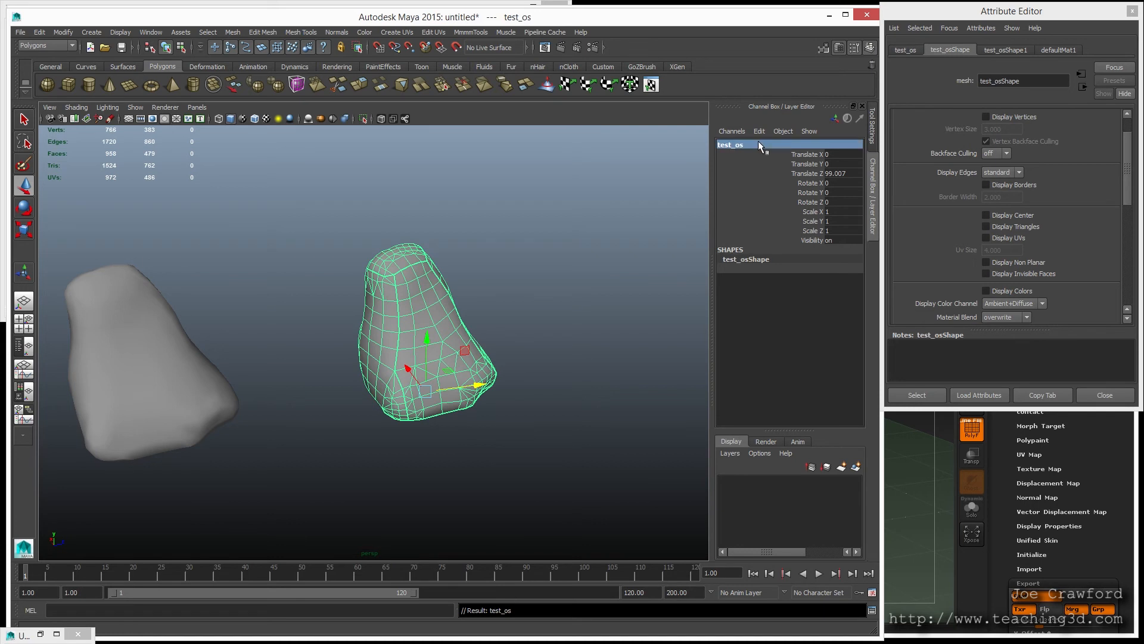
# Assign a new Blinn material to the test_os rock
pyautogui.rightClick(421, 320)
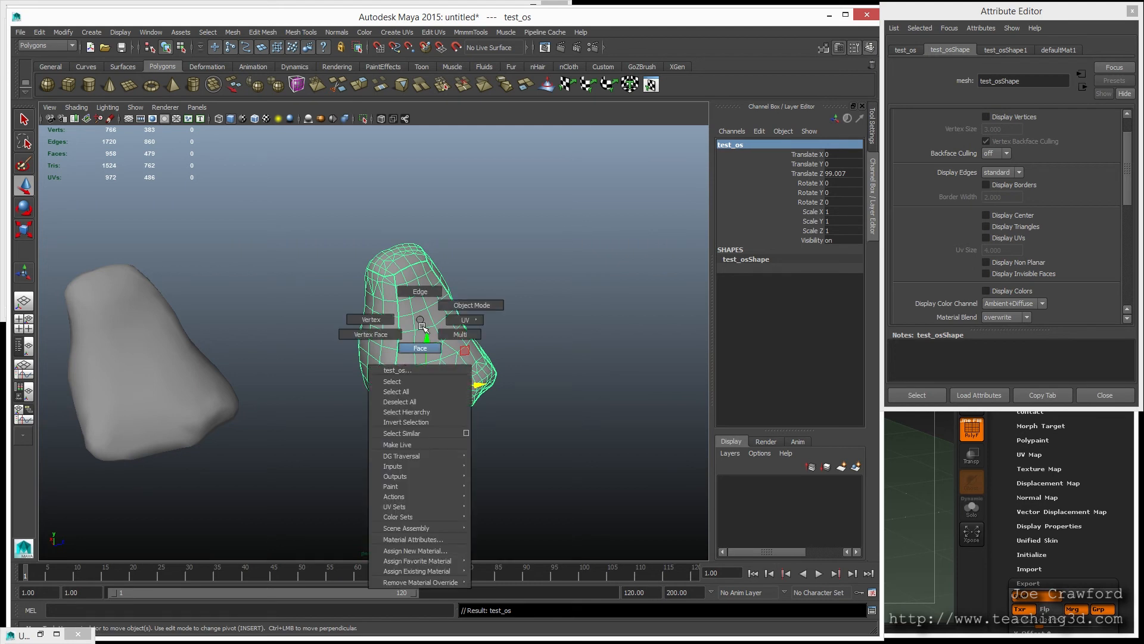
pyautogui.rightClick(415, 371)
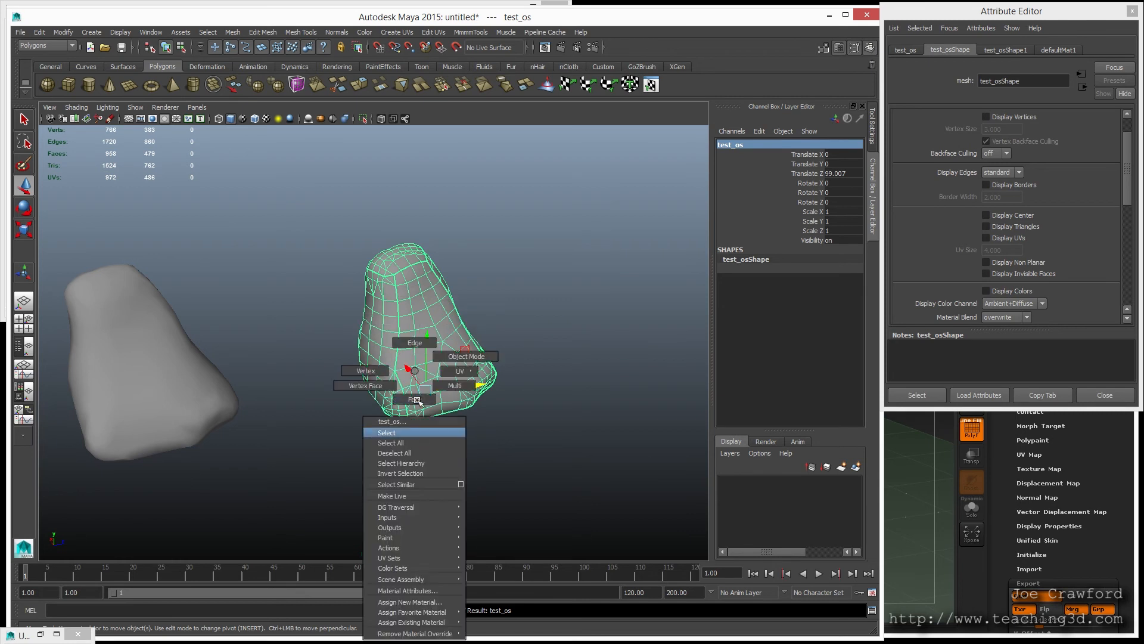
pyautogui.click(416, 602)
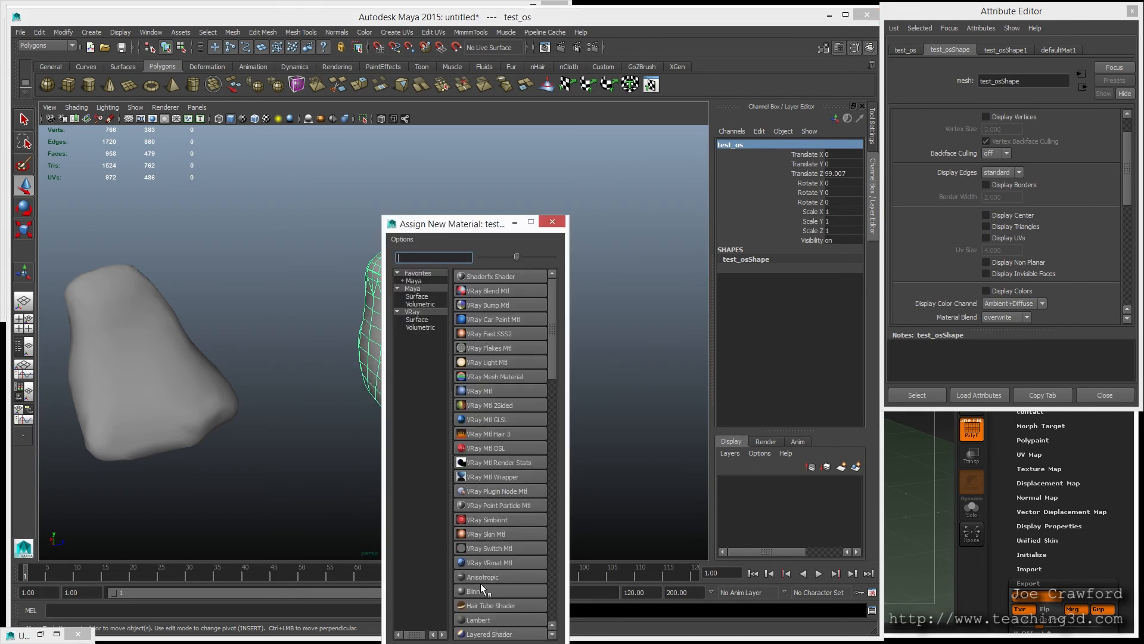
pyautogui.click(477, 591)
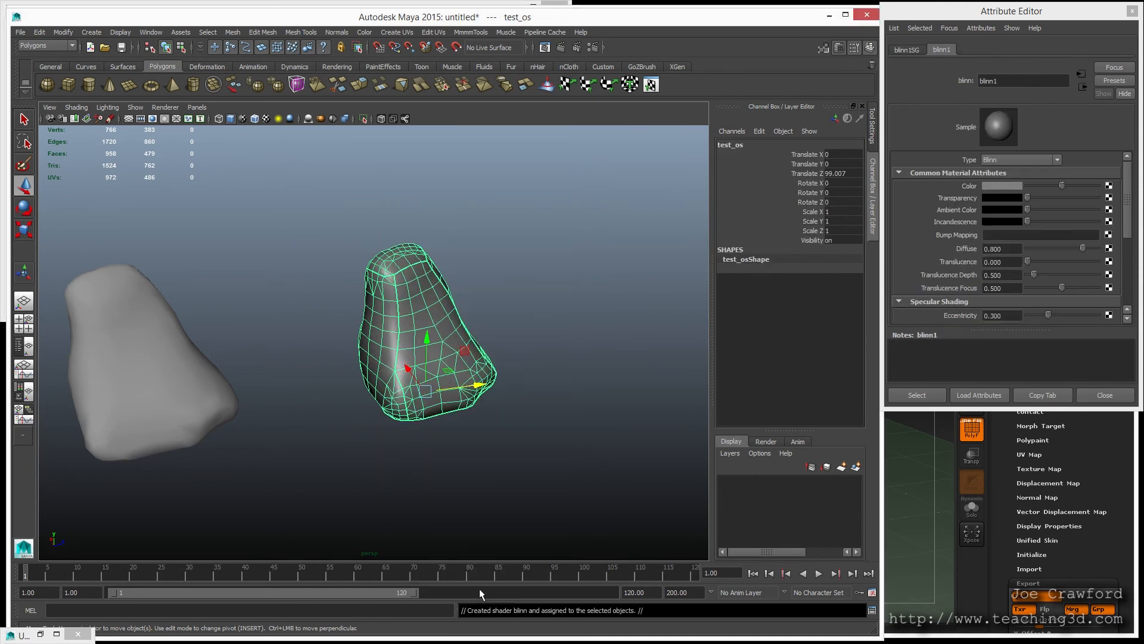
# Connect a File texture to the Blinn material's bump mapping and set its use to Object Space Normals
pyautogui.keyDown('alt'); pyautogui.moveTo(494, 262); pyautogui.dragTo(447, 250); pyautogui.keyUp('alt')
pyautogui.keyDown('alt'); pyautogui.moveTo(283, 332); pyautogui.dragTo(355, 376, button='right'); pyautogui.keyUp('alt')
pyautogui.keyDown('alt'); pyautogui.moveTo(339, 329); pyautogui.dragTo(319, 331, button='middle'); pyautogui.keyUp('alt')
pyautogui.keyDown('alt'); pyautogui.moveTo(318, 331); pyautogui.dragTo(367, 319); pyautogui.keyUp('alt')
pyautogui.keyDown('alt'); pyautogui.moveTo(389, 333); pyautogui.dragTo(390, 356, button='right'); pyautogui.keyUp('alt')
pyautogui.keyDown('alt'); pyautogui.moveTo(451, 335); pyautogui.dragTo(415, 338, button='middle'); pyautogui.keyUp('alt')
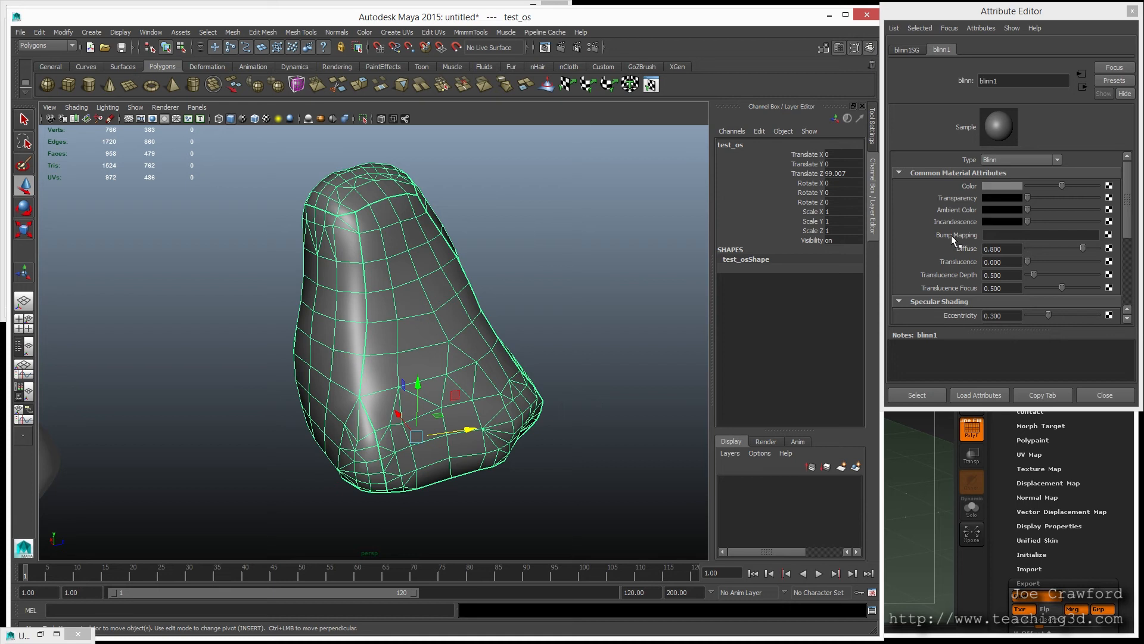
pyautogui.click(1108, 235)
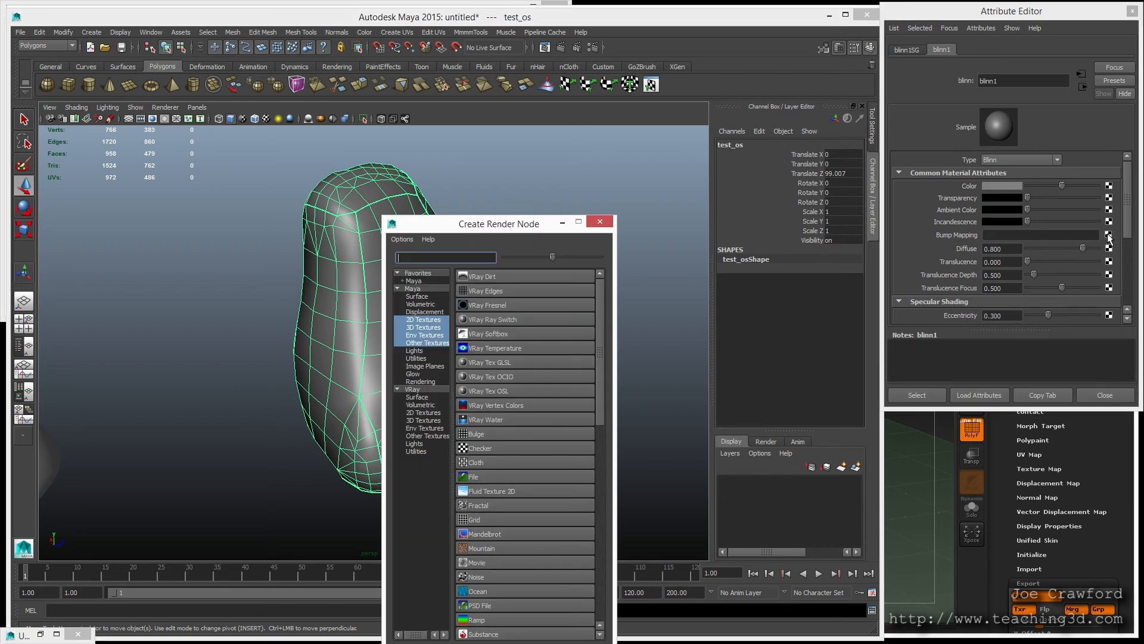
pyautogui.moveTo(530, 227); pyautogui.dragTo(546, 82)
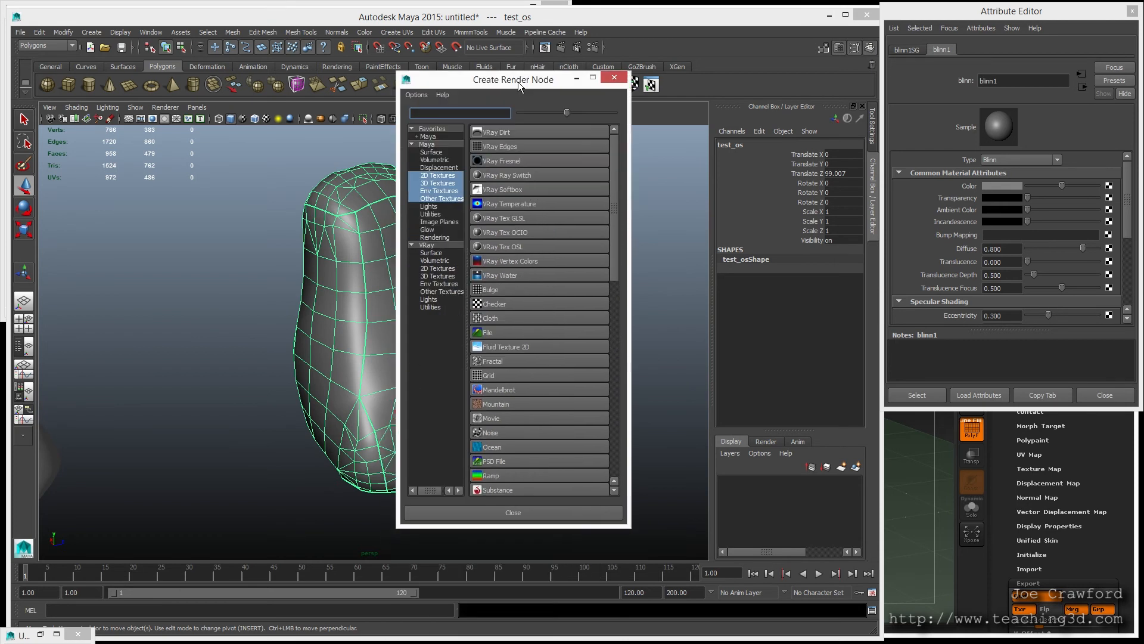
pyautogui.click(483, 333)
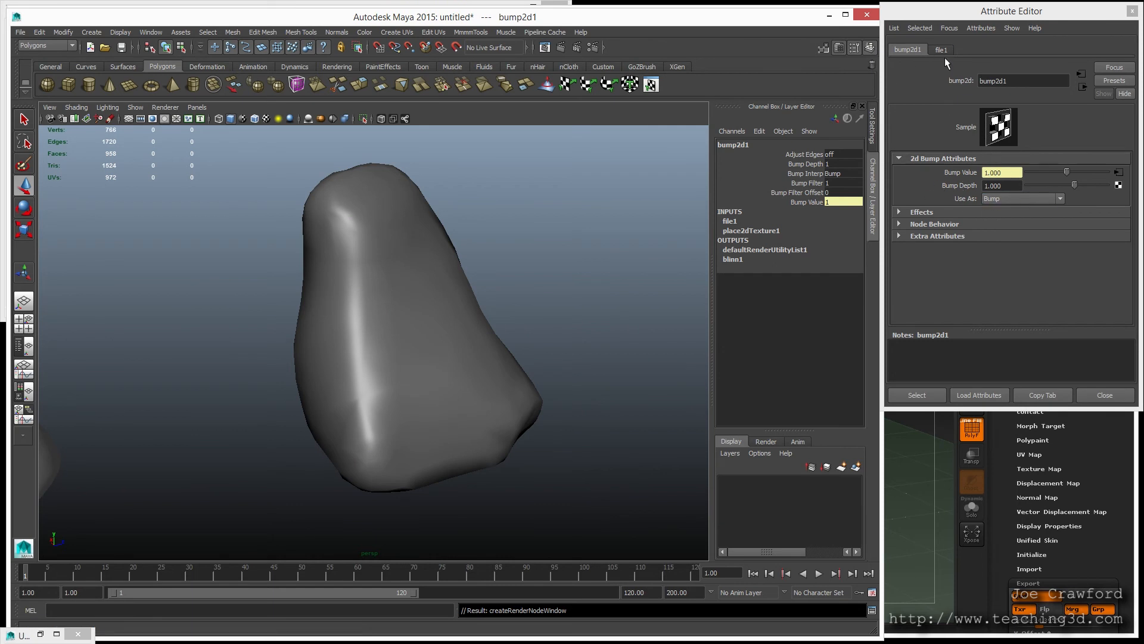
pyautogui.click(993, 198)
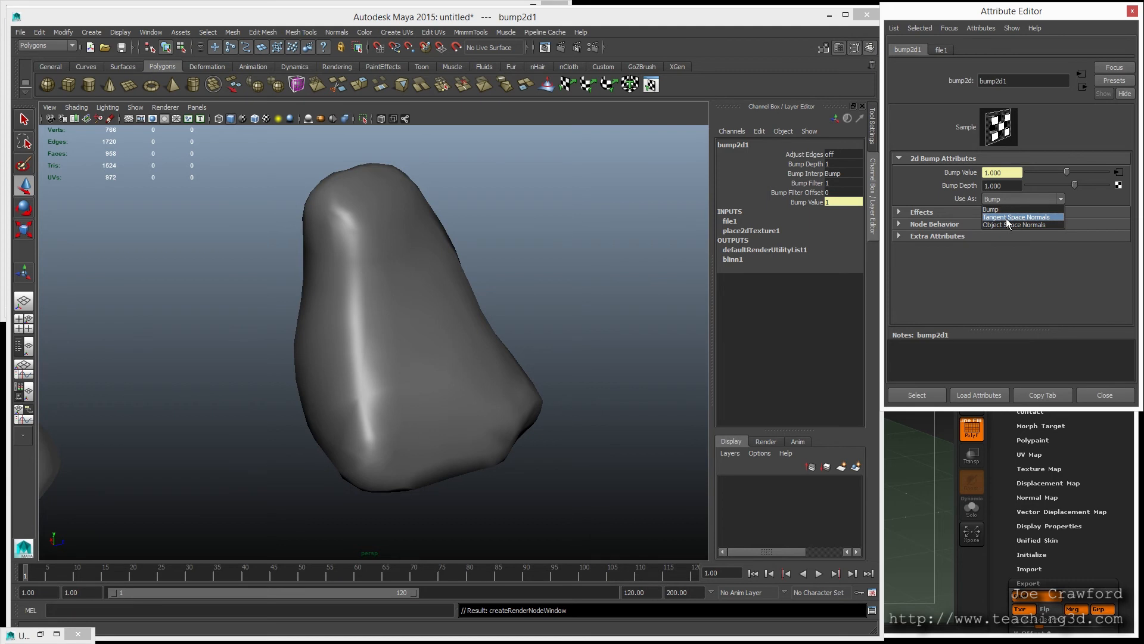
pyautogui.click(1006, 224)
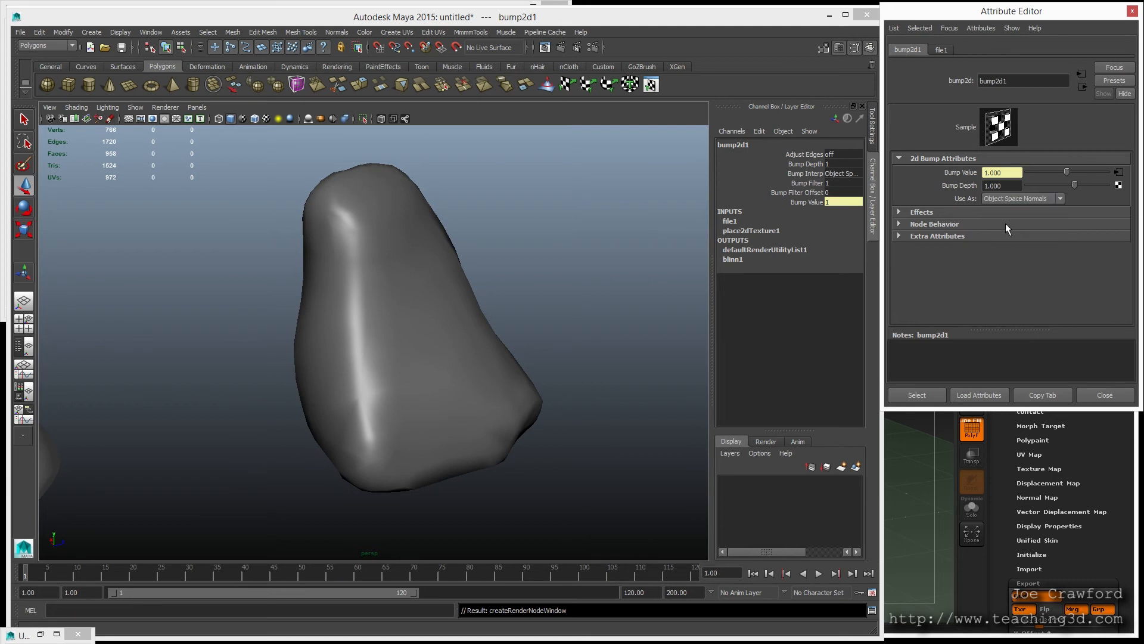
# Load low_normals.tif from the baking folder as the image of the file1 bump texture
pyautogui.click(1118, 174)
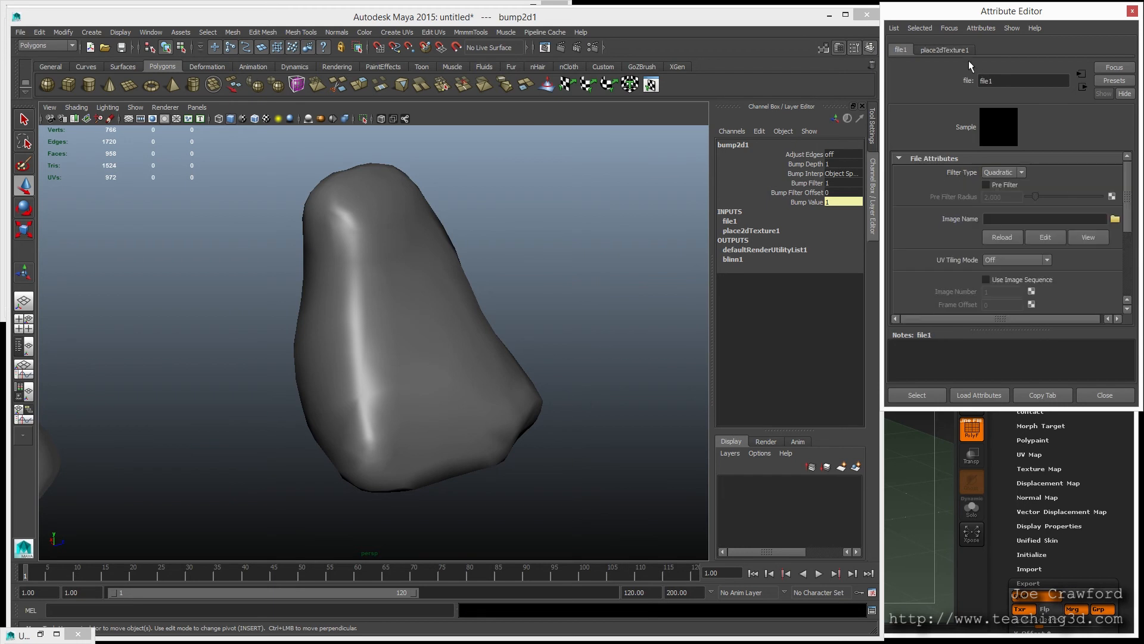
pyautogui.click(1116, 220)
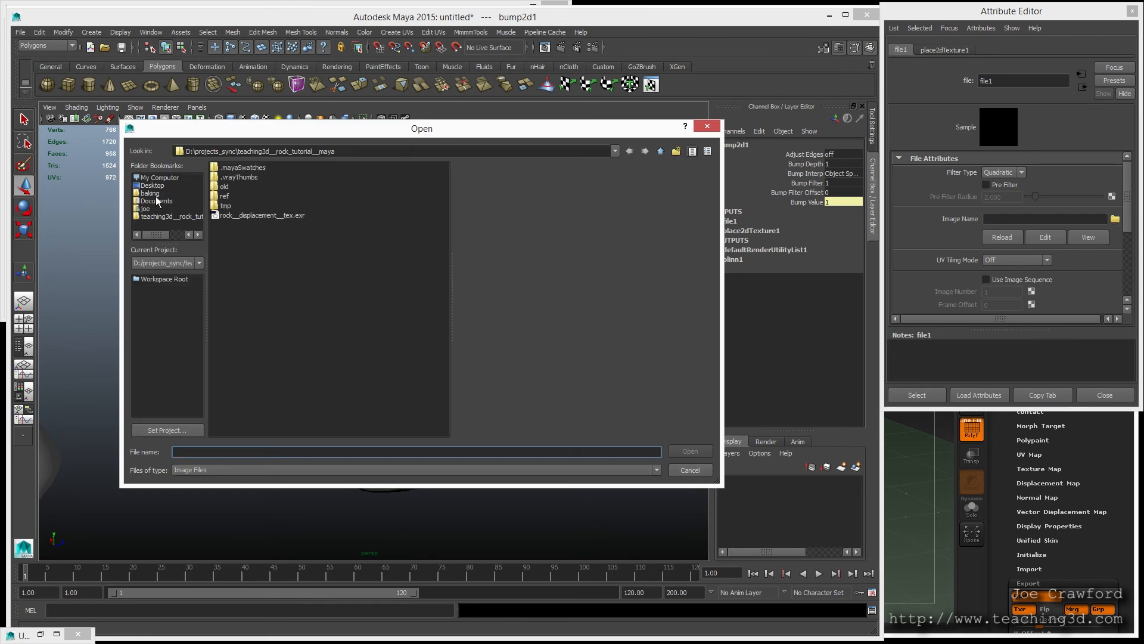
pyautogui.click(157, 194)
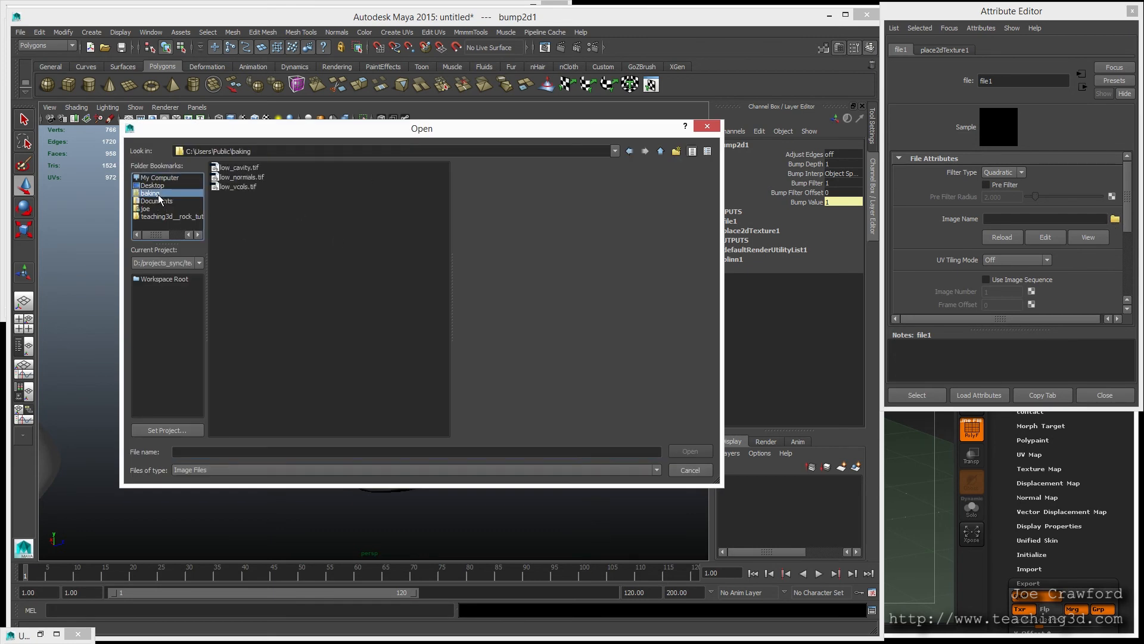
pyautogui.click(231, 177)
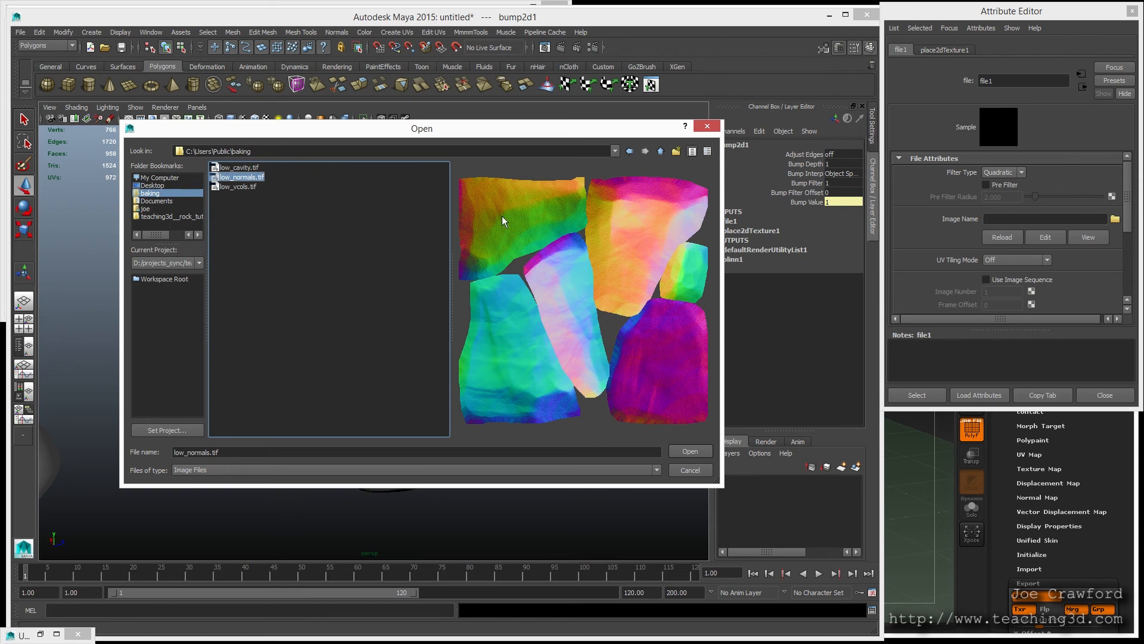
pyautogui.click(690, 451)
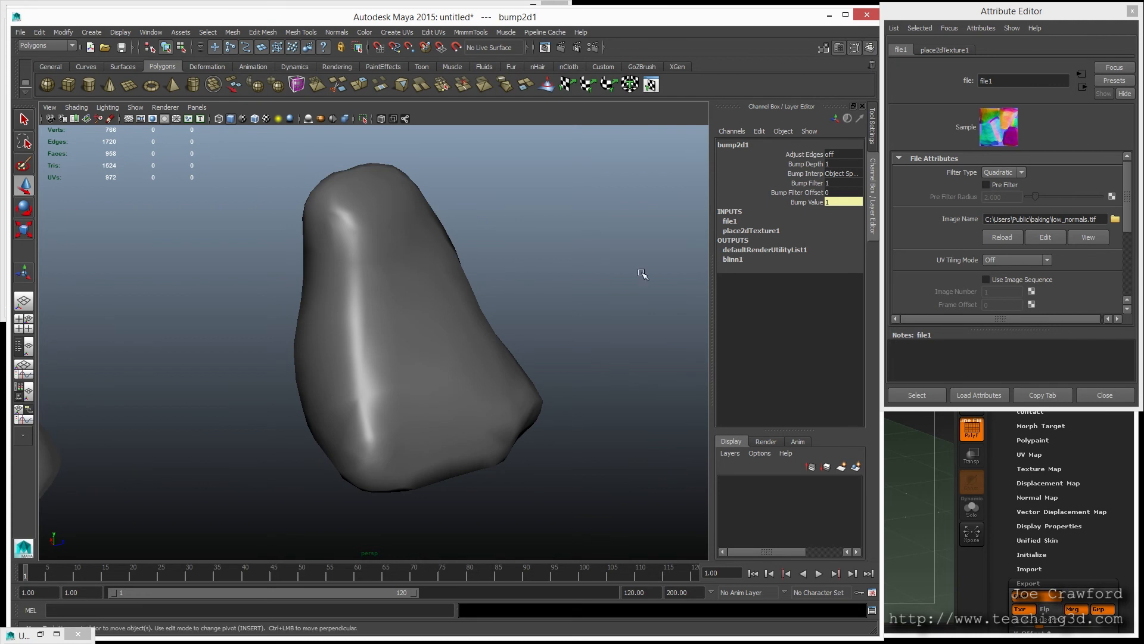
# Examine the normal-mapped surface detail on the test_os rock from several angles and distances
pyautogui.keyDown('alt'); pyautogui.moveTo(581, 283); pyautogui.dragTo(566, 292); pyautogui.keyUp('alt')
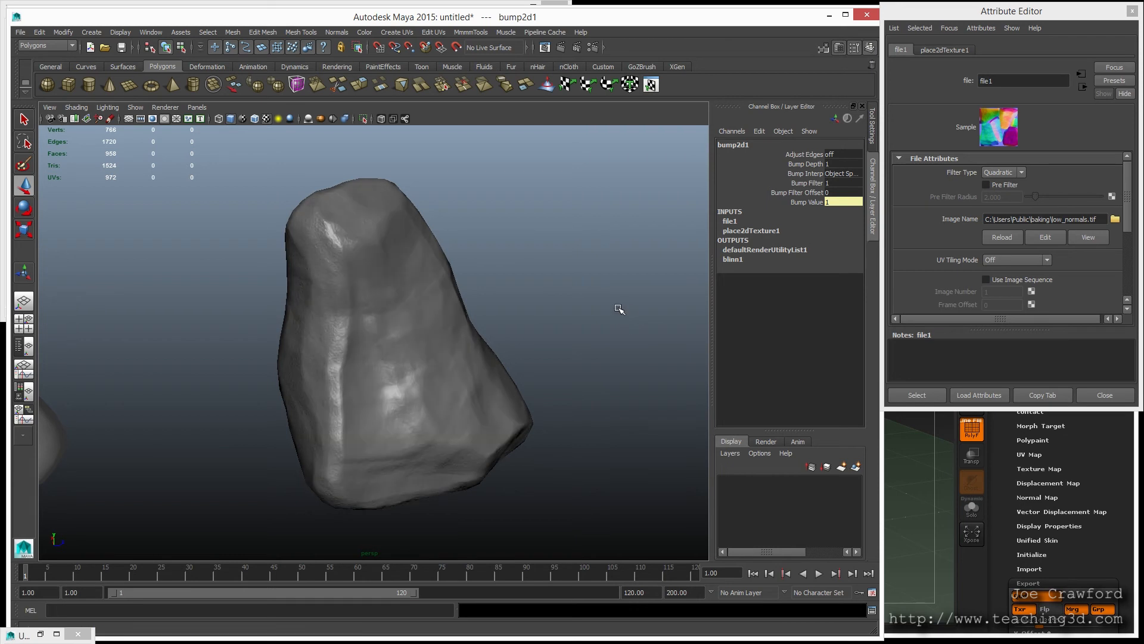
pyautogui.keyDown('alt'); pyautogui.moveTo(268, 429); pyautogui.dragTo(264, 384); pyautogui.keyUp('alt')
pyautogui.keyDown('alt'); pyautogui.moveTo(264, 385); pyautogui.dragTo(435, 430, button='right'); pyautogui.keyUp('alt')
pyautogui.keyDown('alt'); pyautogui.moveTo(430, 393); pyautogui.dragTo(230, 357); pyautogui.keyUp('alt')
pyautogui.keyDown('alt'); pyautogui.moveTo(230, 357); pyautogui.dragTo(350, 366, button='right'); pyautogui.keyUp('alt')
pyautogui.keyDown('alt'); pyautogui.moveTo(350, 367); pyautogui.dragTo(370, 337); pyautogui.keyUp('alt')
pyautogui.keyDown('alt'); pyautogui.moveTo(367, 401); pyautogui.dragTo(396, 252, button='middle'); pyautogui.keyUp('alt')
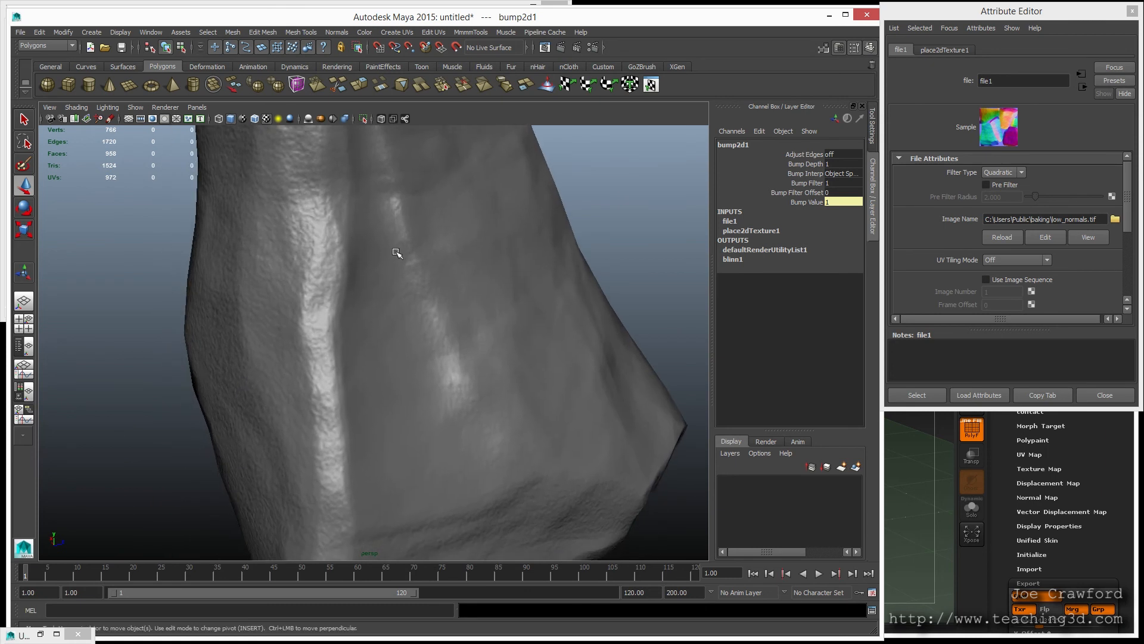
pyautogui.keyDown('alt'); pyautogui.moveTo(396, 253); pyautogui.dragTo(309, 322, button='right'); pyautogui.keyUp('alt')
pyautogui.keyDown('alt'); pyautogui.moveTo(309, 322); pyautogui.dragTo(468, 353); pyautogui.keyUp('alt')
pyautogui.keyDown('alt'); pyautogui.moveTo(332, 316); pyautogui.dragTo(465, 356, button='right'); pyautogui.keyUp('alt')
# Check the test_os rock's low-poly wireframe, then inspect its shaded normal-map detail up close and as a whole
pyautogui.click(465, 356)
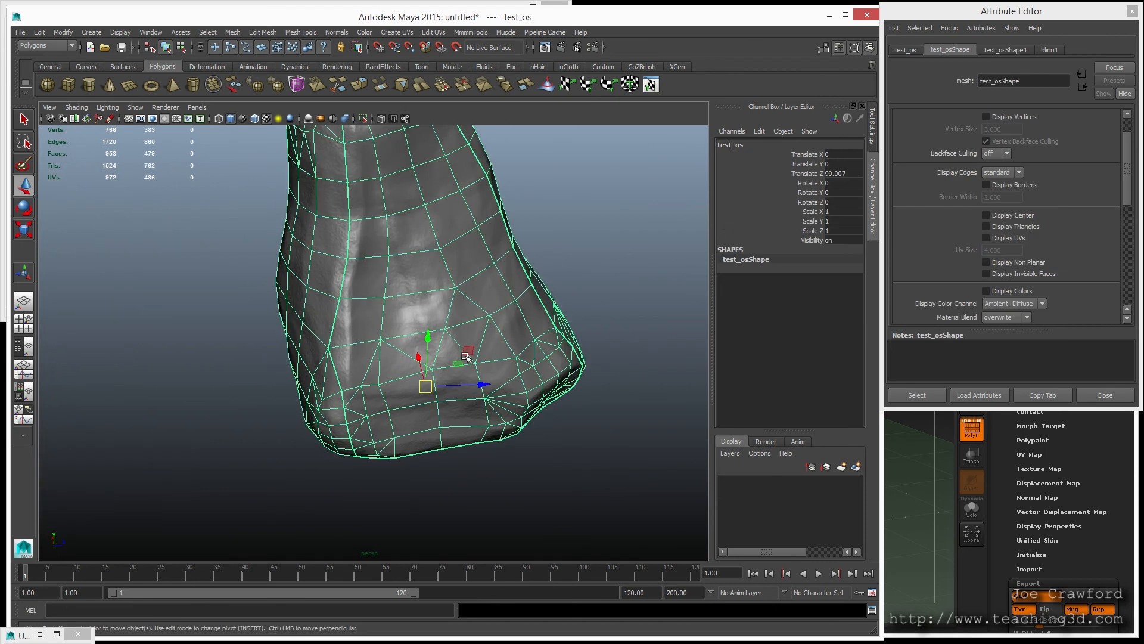
pyautogui.keyDown('alt'); pyautogui.moveTo(273, 342); pyautogui.dragTo(248, 309); pyautogui.keyUp('alt')
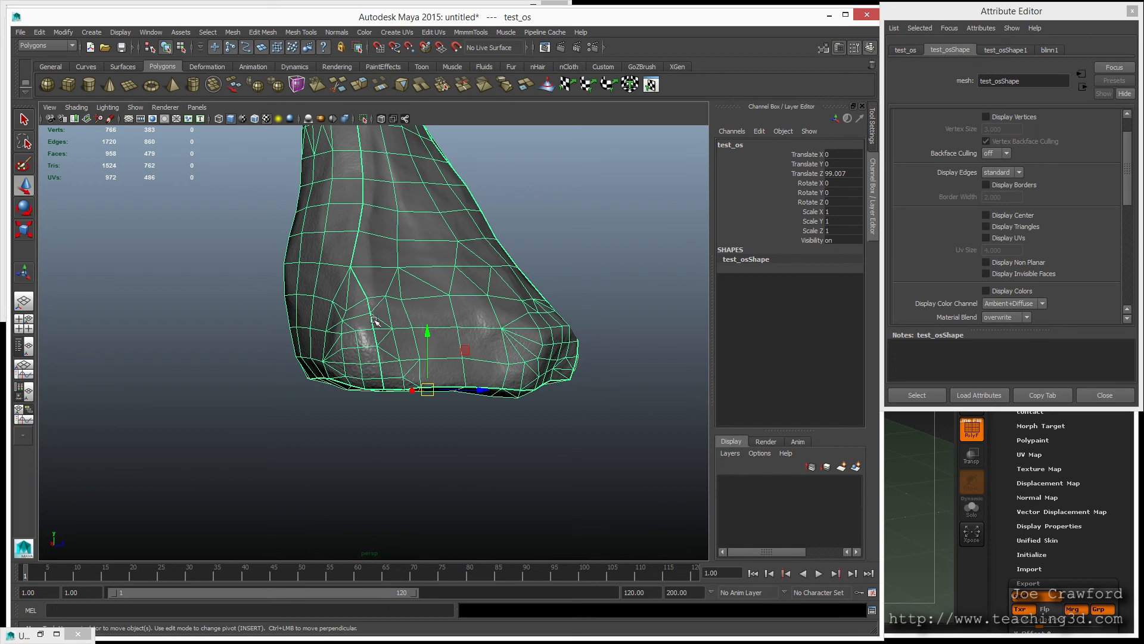
pyautogui.click(234, 214)
pyautogui.keyDown('alt'); pyautogui.moveTo(245, 215); pyautogui.dragTo(355, 303, button='right'); pyautogui.keyUp('alt')
pyautogui.keyDown('alt'); pyautogui.moveTo(290, 225); pyautogui.dragTo(294, 342, button='middle'); pyautogui.keyUp('alt')
pyautogui.keyDown('alt'); pyautogui.moveTo(293, 342); pyautogui.dragTo(508, 431, button='right'); pyautogui.keyUp('alt')
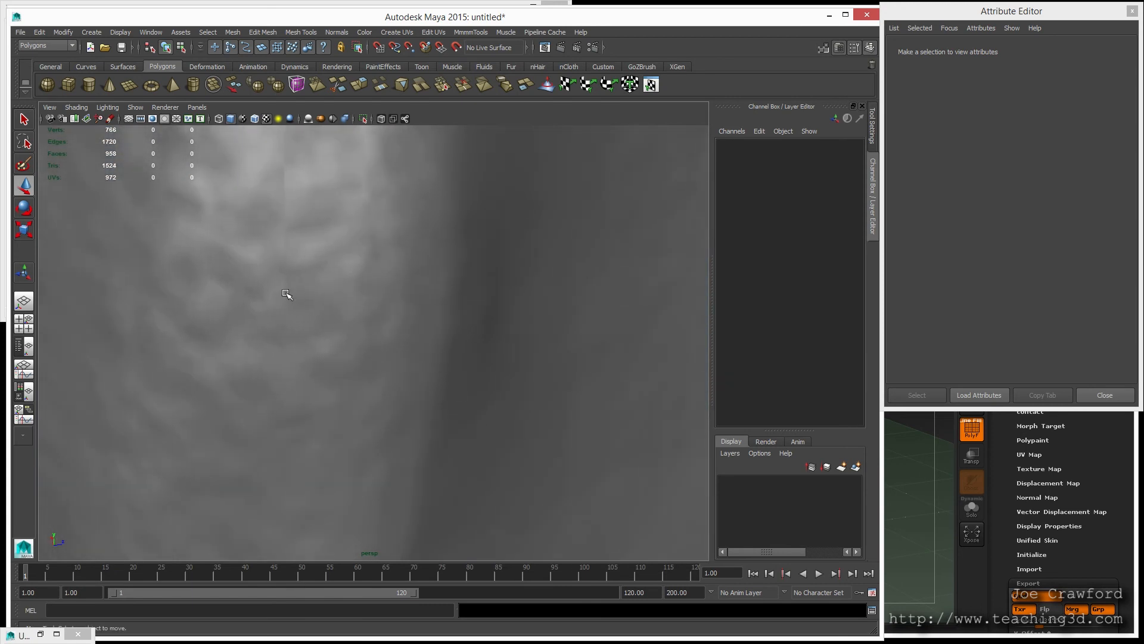
pyautogui.keyDown('alt'); pyautogui.moveTo(280, 426); pyautogui.dragTo(285, 411); pyautogui.keyUp('alt')
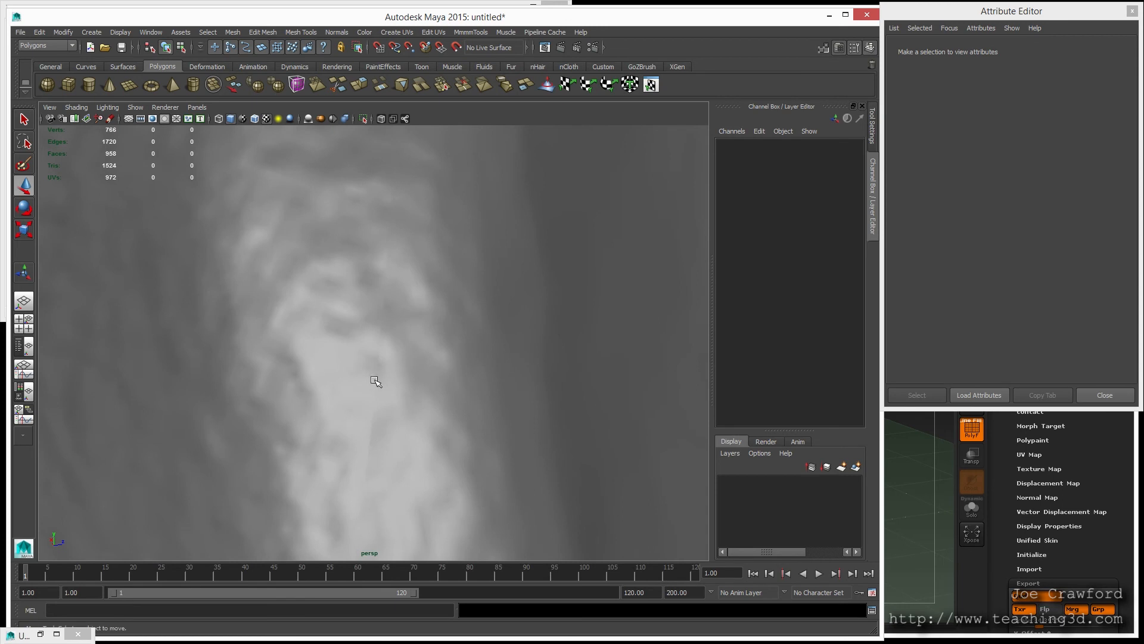
pyautogui.press('a')
pyautogui.moveTo(186, 327)
pyautogui.keyDown('alt'); pyautogui.mouseDown()
pyautogui.moveTo(227, 322)
pyautogui.moveTo(227, 334)
pyautogui.moveTo(166, 327)
pyautogui.moveTo(198, 335)
pyautogui.mouseUp(); pyautogui.keyUp('alt')
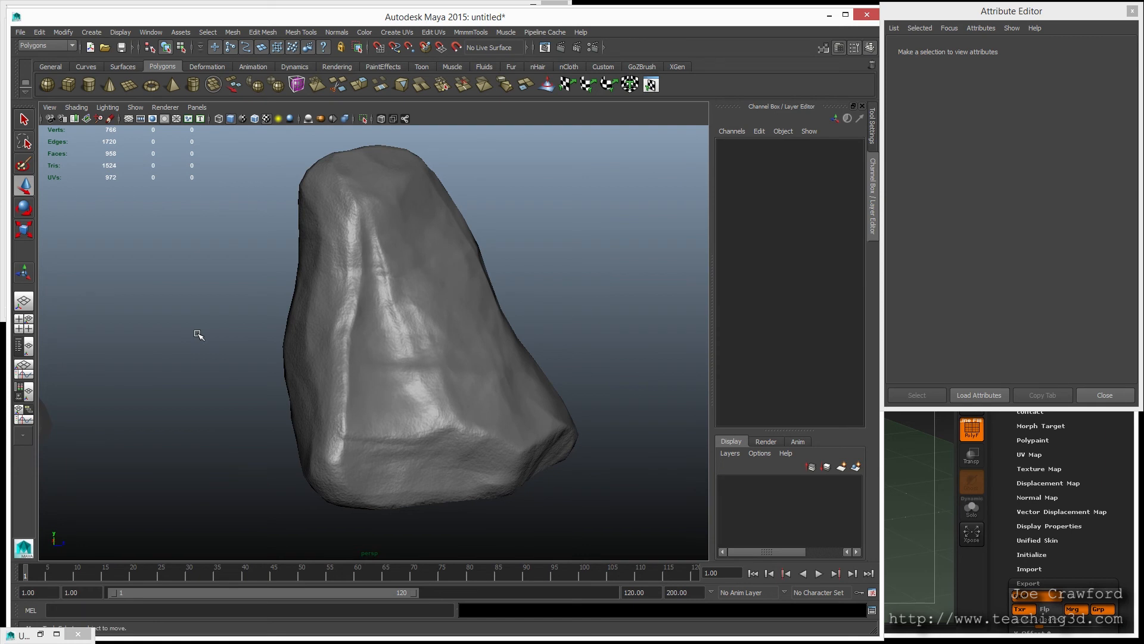
# Switch to xNormal and set the baking output size to 256 by 256
pyautogui.hotkey('alt', 'Tab')
pyautogui.hotkey('alt', 'Tab')
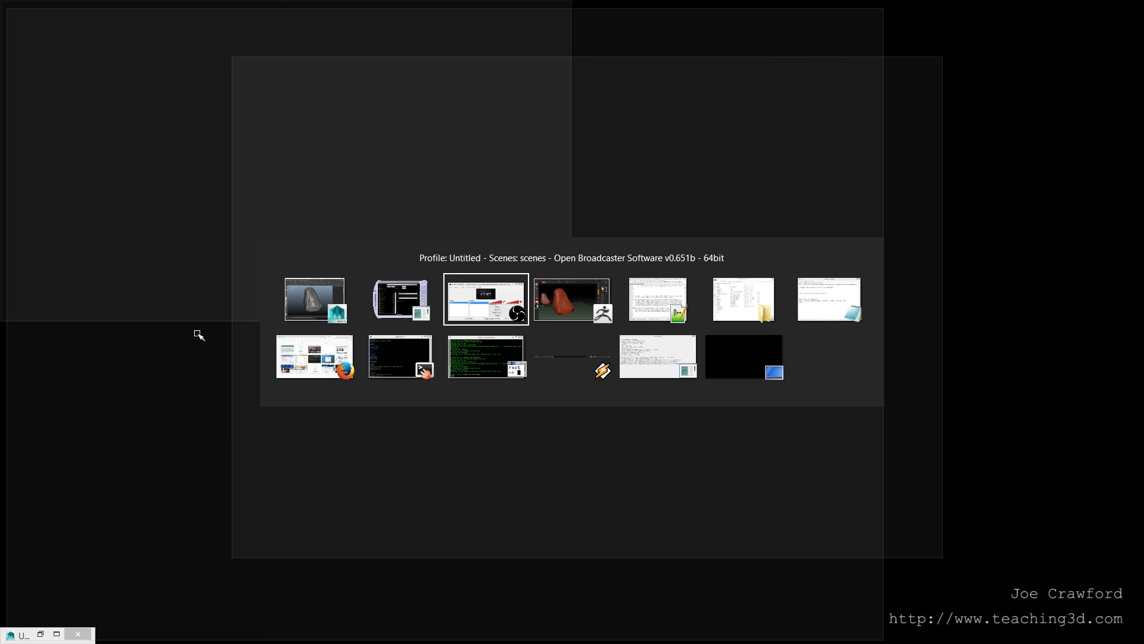
pyautogui.hotkey('alt', 'shift', 'Tab')
pyautogui.hotkey('alt', 'shift', 'Tab')
pyautogui.hotkey('alt', 'Tab')
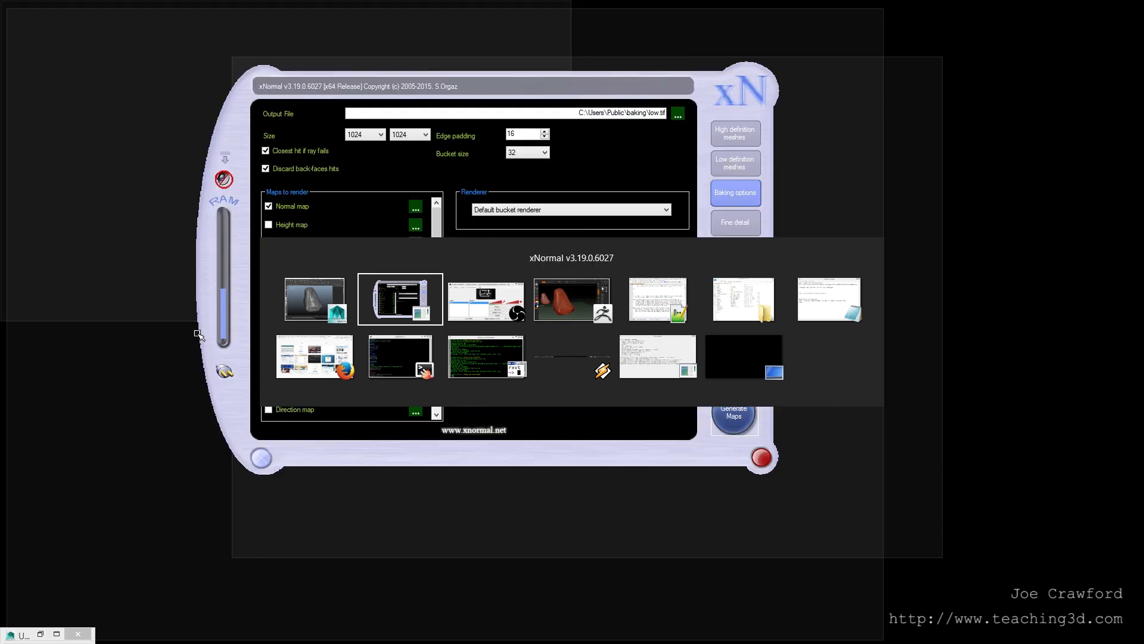
pyautogui.click(363, 137)
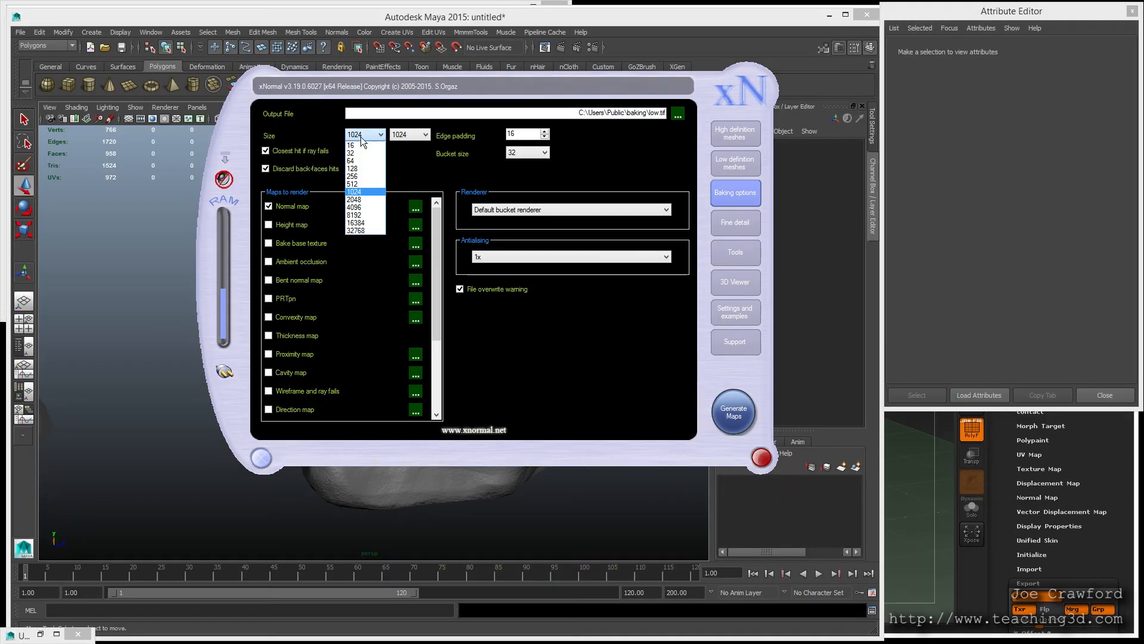
pyautogui.click(360, 178)
pyautogui.click(401, 135)
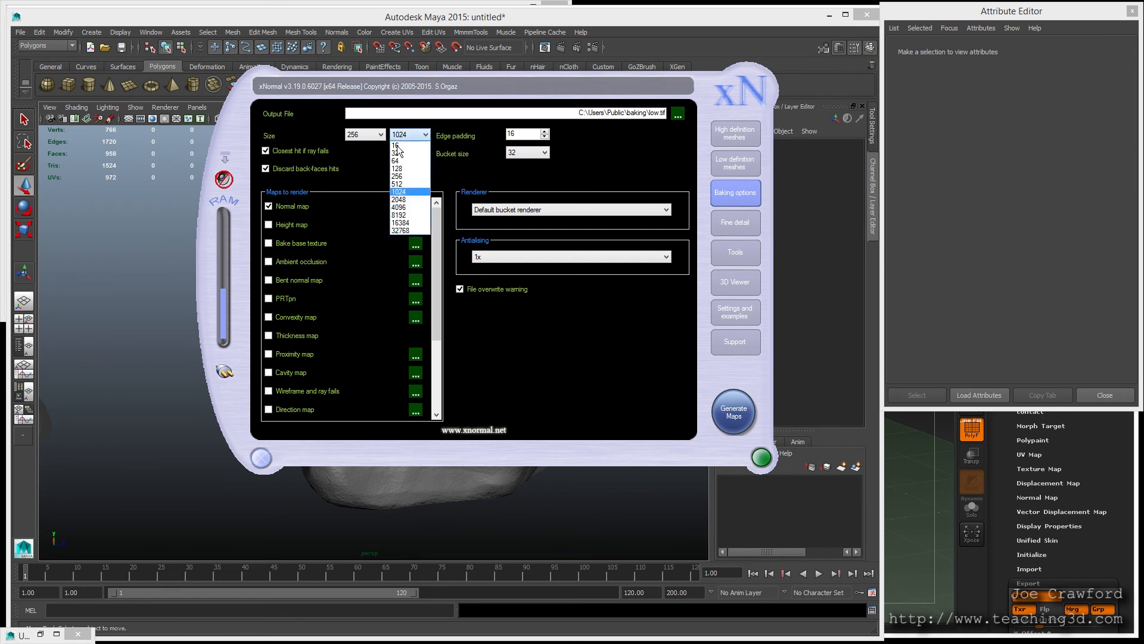
pyautogui.click(395, 177)
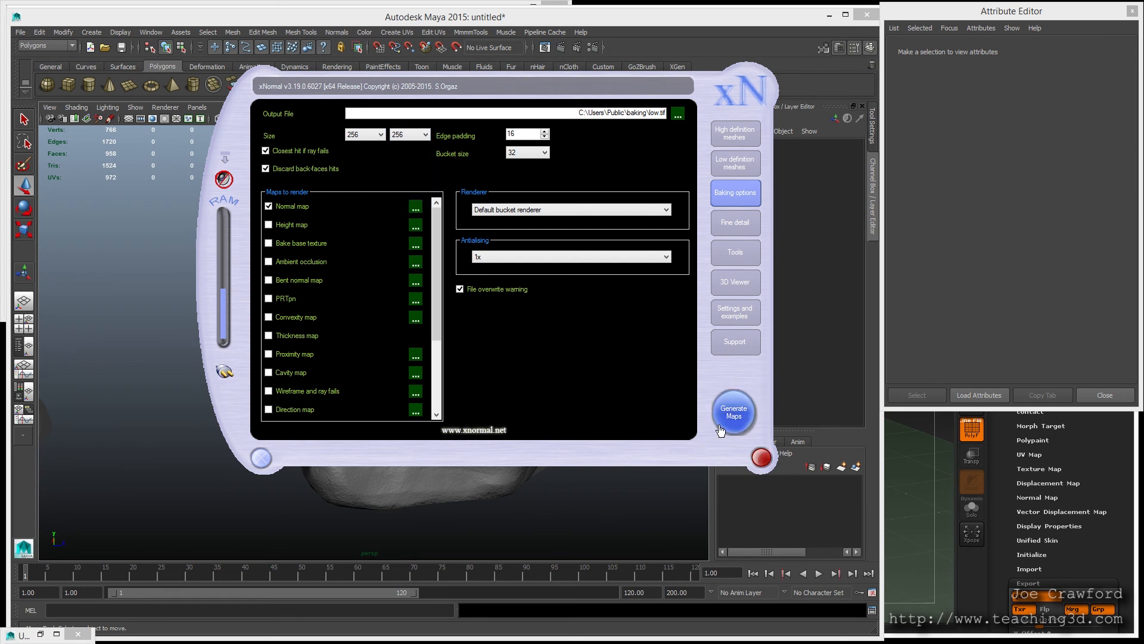
# Bake the normal map at 256 by 256, overwriting low_normals.tif, and close the preview
pyautogui.click(732, 414)
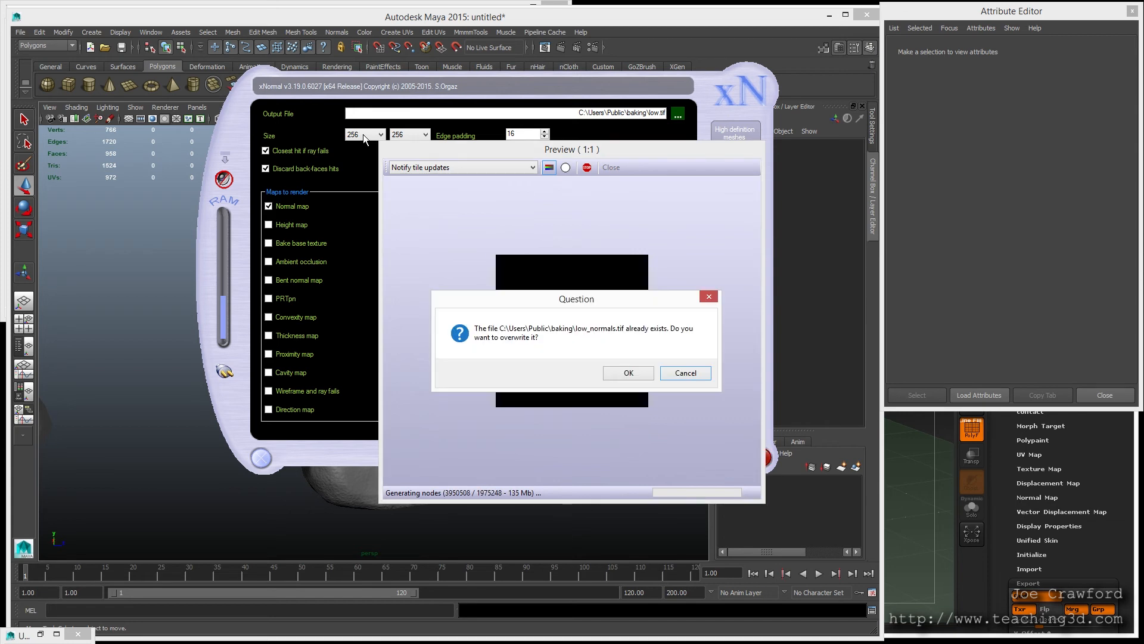
pyautogui.click(626, 371)
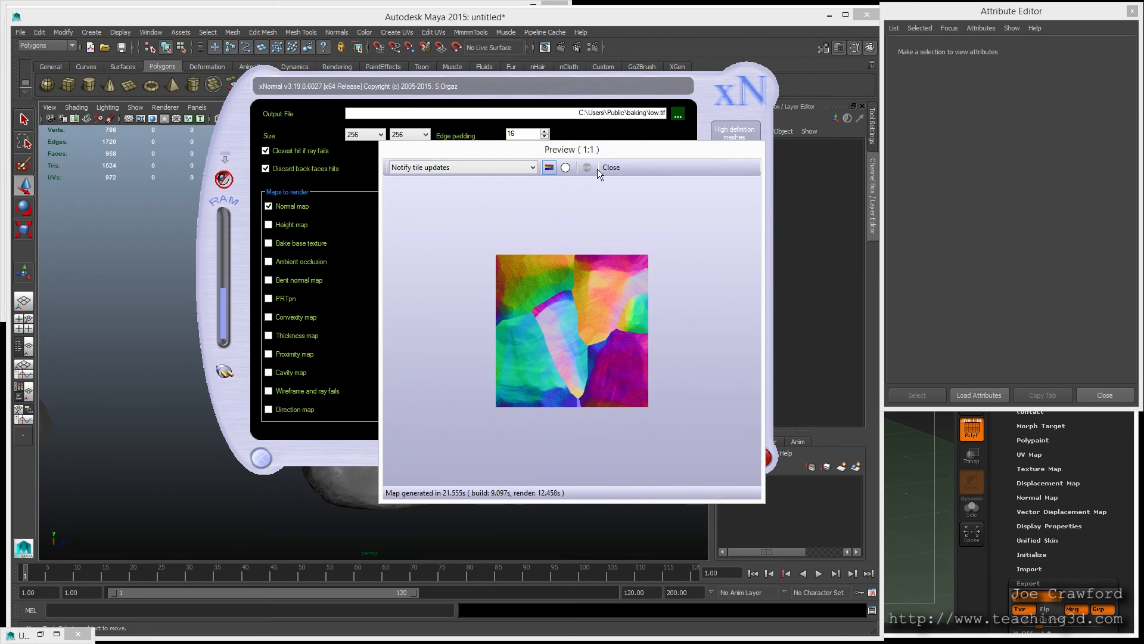
pyautogui.click(609, 169)
# Move the xNormal window aside and reload low_normals.tif in the test_os rock's Blinn bump texture in Maya, then deselect the rock
pyautogui.moveTo(353, 93); pyautogui.dragTo(262, 104)
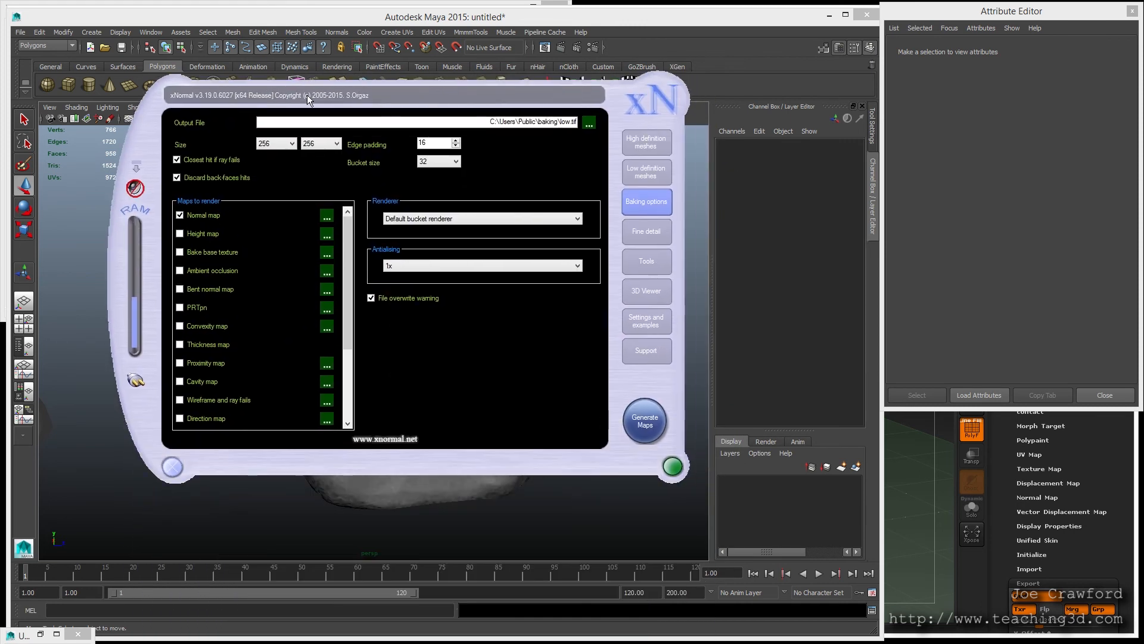
pyautogui.moveTo(167, 84); pyautogui.dragTo(167, 610)
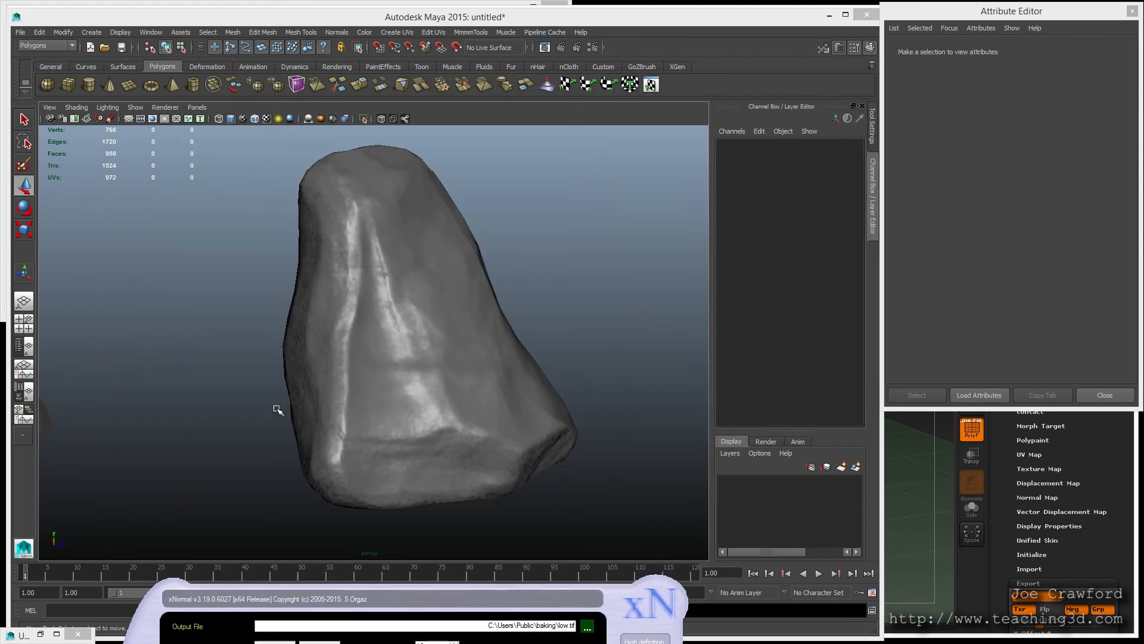
pyautogui.click(373, 392)
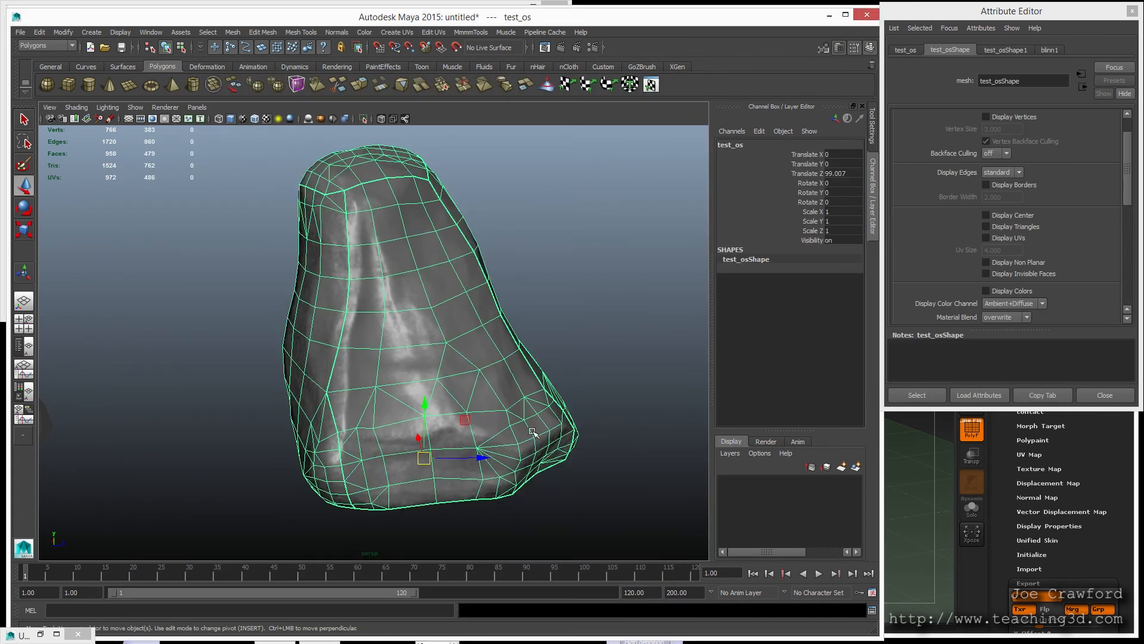
pyautogui.click(1049, 50)
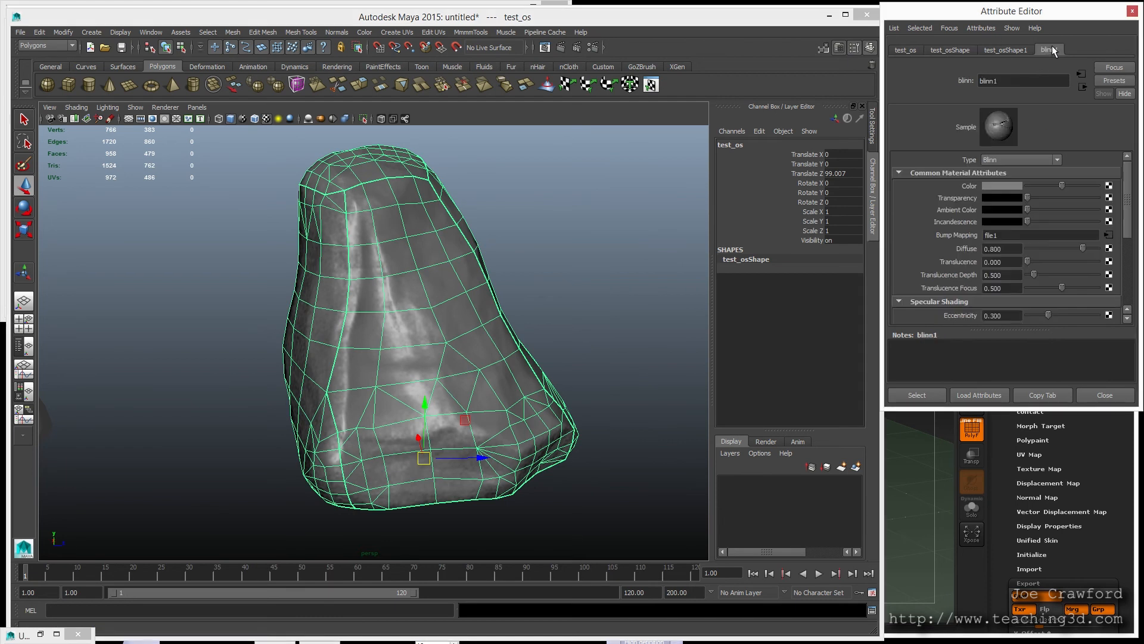
pyautogui.click(1108, 234)
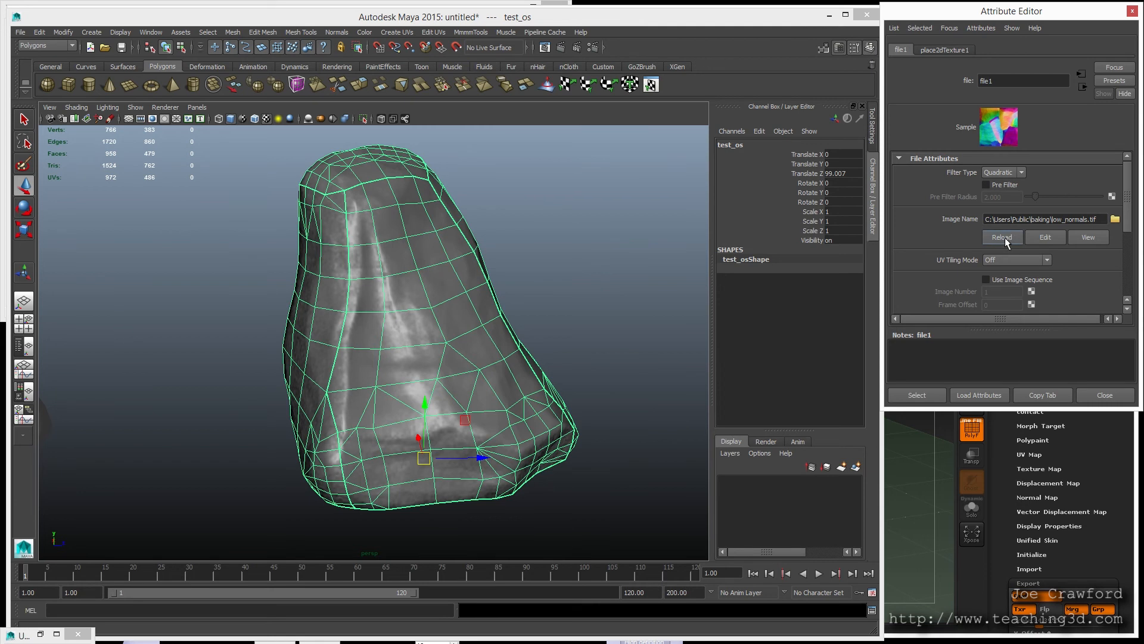
pyautogui.click(522, 279)
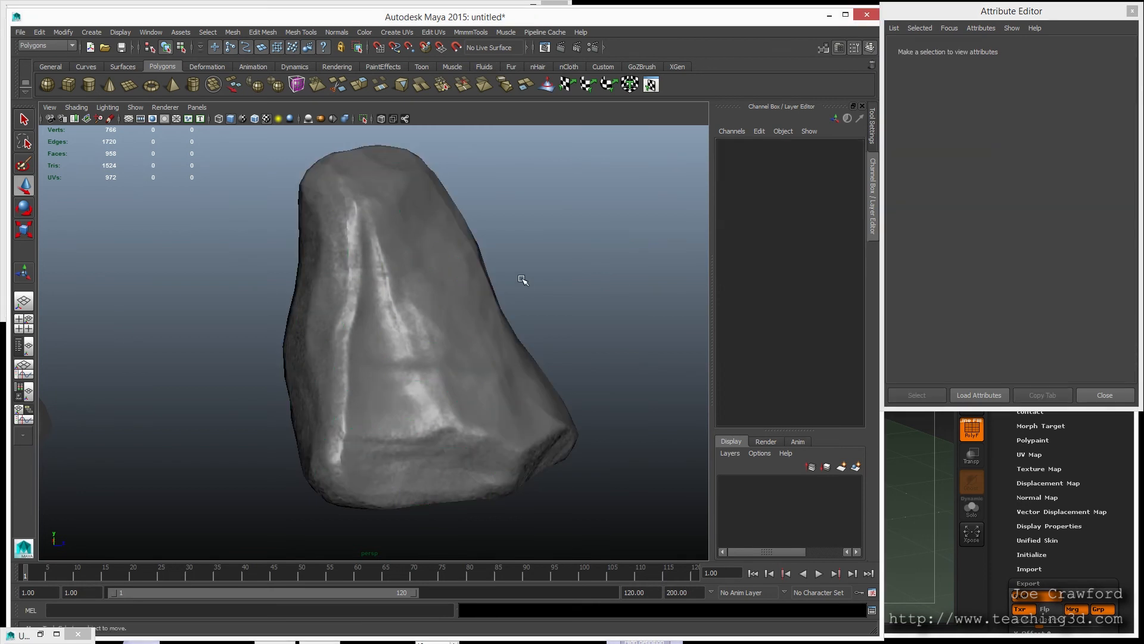
# Examine the detail of the 256-pixel normal map on the test_os rock from near and far
pyautogui.keyDown('alt'); pyautogui.moveTo(483, 356); pyautogui.dragTo(288, 352, button='right'); pyautogui.keyUp('alt')
pyautogui.keyDown('alt'); pyautogui.moveTo(288, 355); pyautogui.dragTo(338, 369); pyautogui.keyUp('alt')
pyautogui.keyDown('alt'); pyautogui.moveTo(337, 370); pyautogui.dragTo(682, 475, button='right'); pyautogui.keyUp('alt')
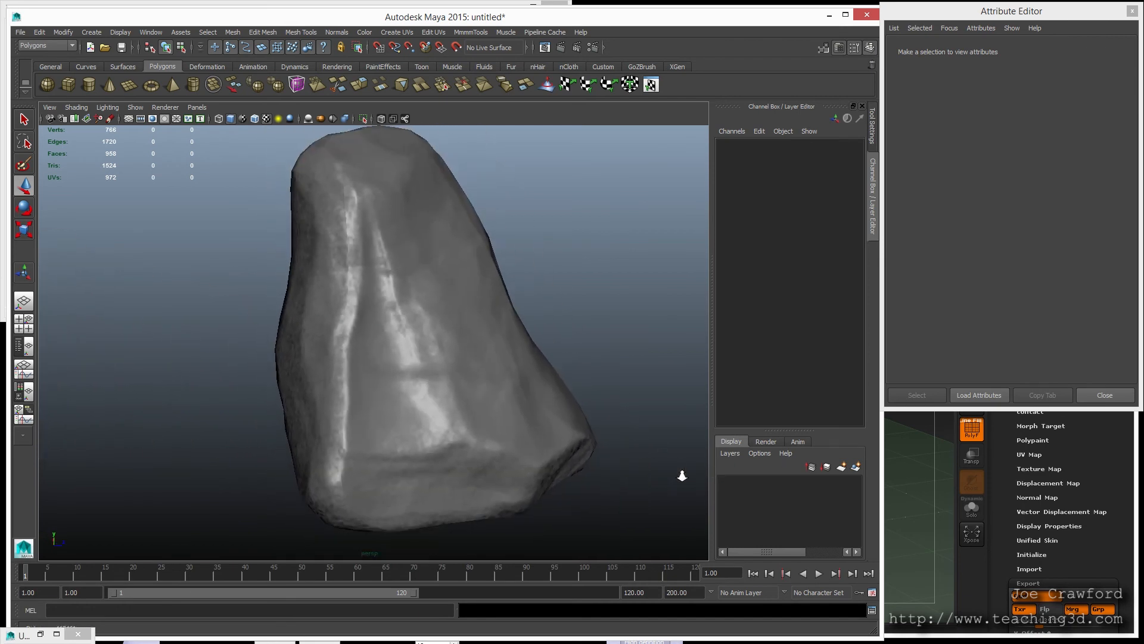
pyautogui.keyDown('alt'); pyautogui.moveTo(186, 374); pyautogui.dragTo(731, 381); pyautogui.keyUp('alt')
pyautogui.moveTo(224, 368)
pyautogui.keyDown('alt'); pyautogui.mouseDown()
pyautogui.moveTo(251, 295)
pyautogui.moveTo(262, 317)
pyautogui.moveTo(207, 370)
pyautogui.mouseUp(); pyautogui.keyUp('alt')
pyautogui.keyDown('alt'); pyautogui.moveTo(288, 319); pyautogui.dragTo(251, 424, button='right'); pyautogui.keyUp('alt')
pyautogui.moveTo(251, 423)
pyautogui.keyDown('alt'); pyautogui.mouseDown()
pyautogui.moveTo(276, 282)
pyautogui.moveTo(248, 410)
pyautogui.mouseUp(); pyautogui.keyUp('alt')
pyautogui.keyDown('alt'); pyautogui.moveTo(248, 410); pyautogui.dragTo(598, 534, button='right'); pyautogui.keyUp('alt')
pyautogui.keyDown('alt'); pyautogui.moveTo(397, 459); pyautogui.dragTo(264, 457); pyautogui.keyUp('alt')
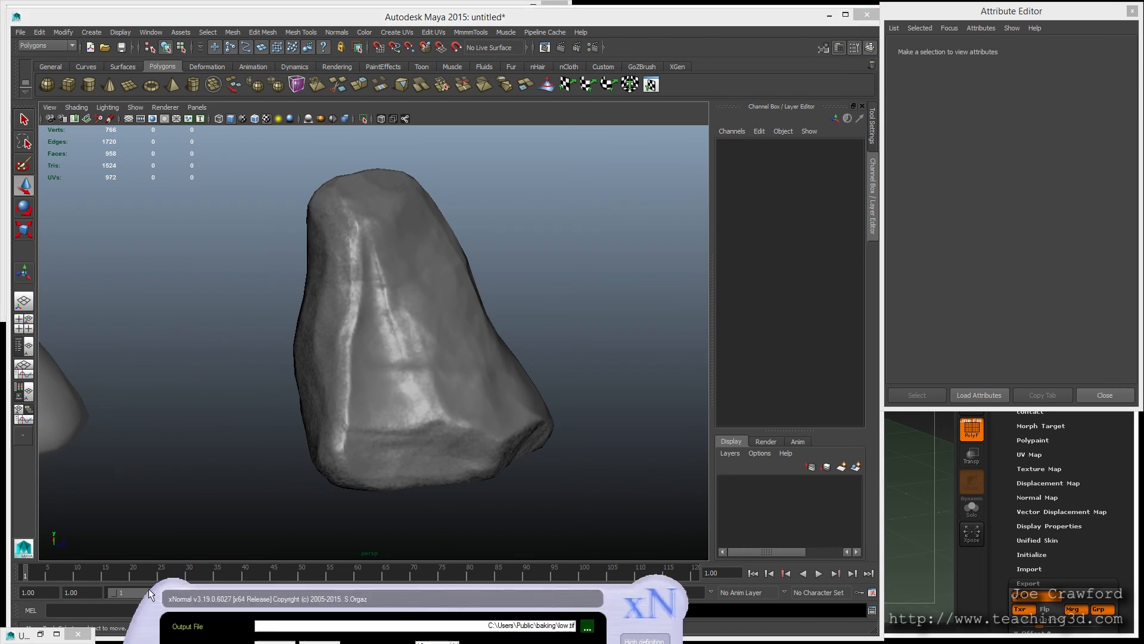
# Return to xNormal, set the output size to 4096 by 4096 and start generating the normal map
pyautogui.click(157, 602)
pyautogui.moveTo(213, 37); pyautogui.dragTo(202, 116)
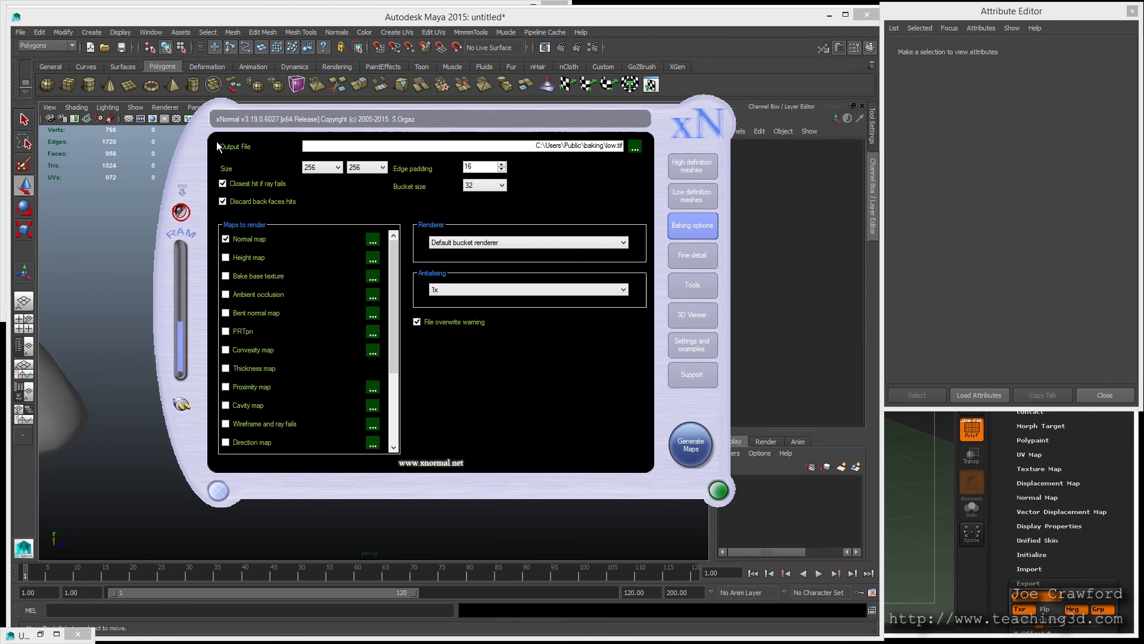
pyautogui.click(322, 167)
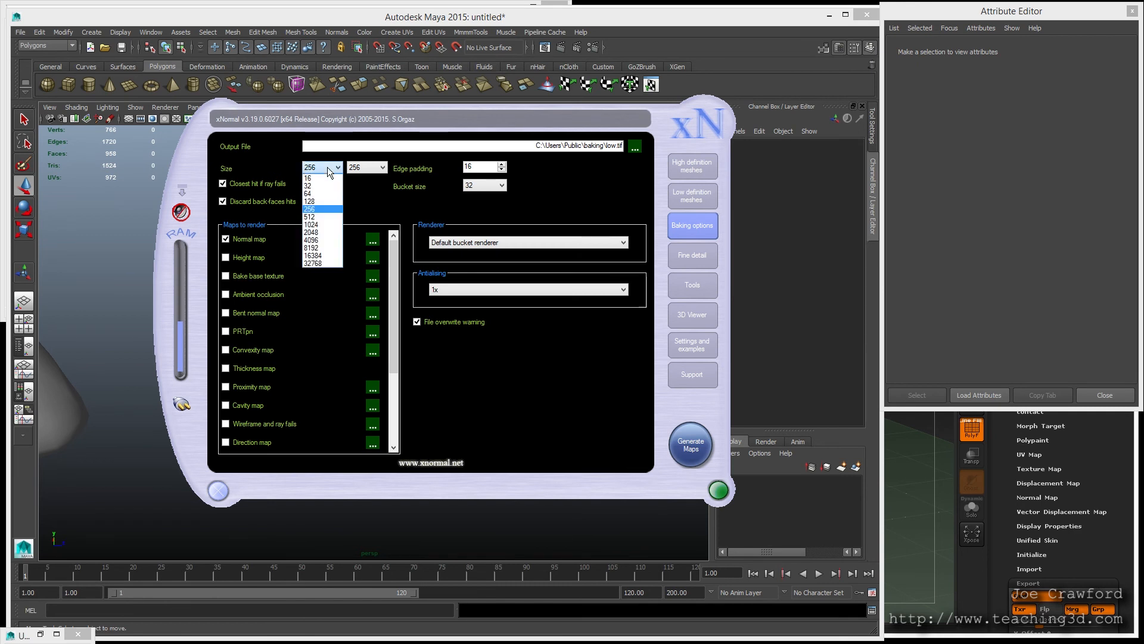
pyautogui.click(319, 239)
pyautogui.click(369, 168)
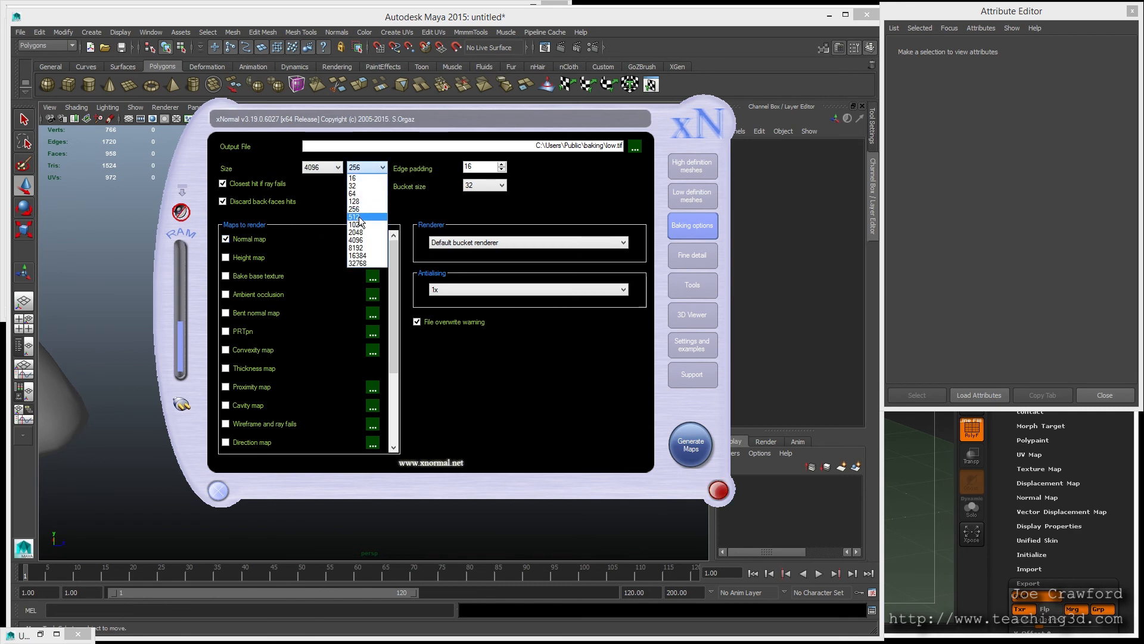
pyautogui.click(365, 239)
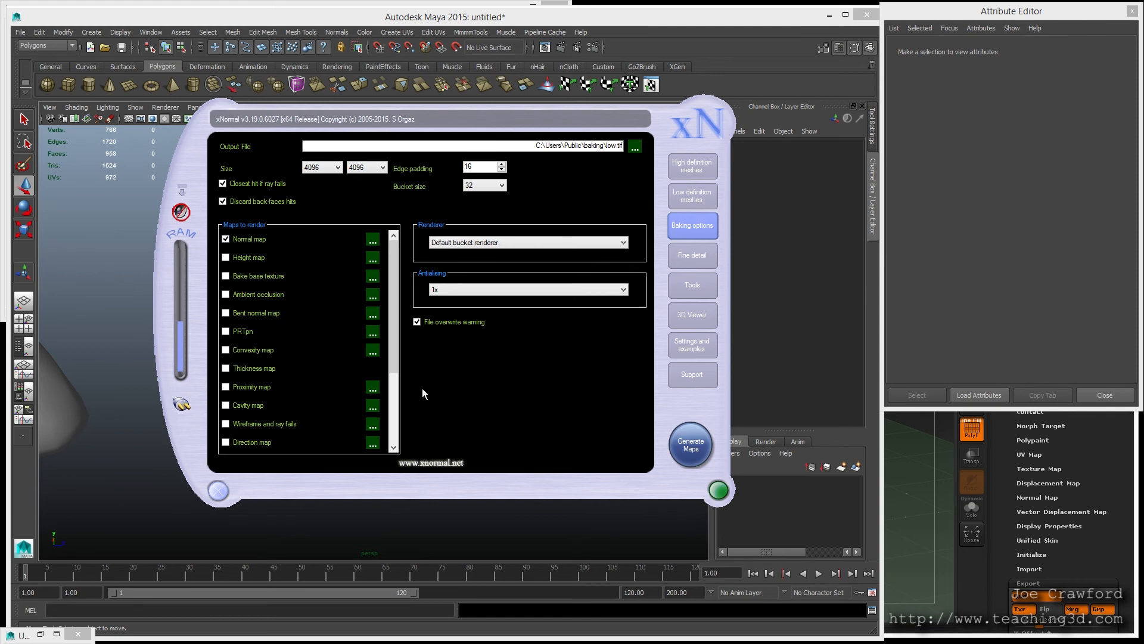
pyautogui.click(692, 447)
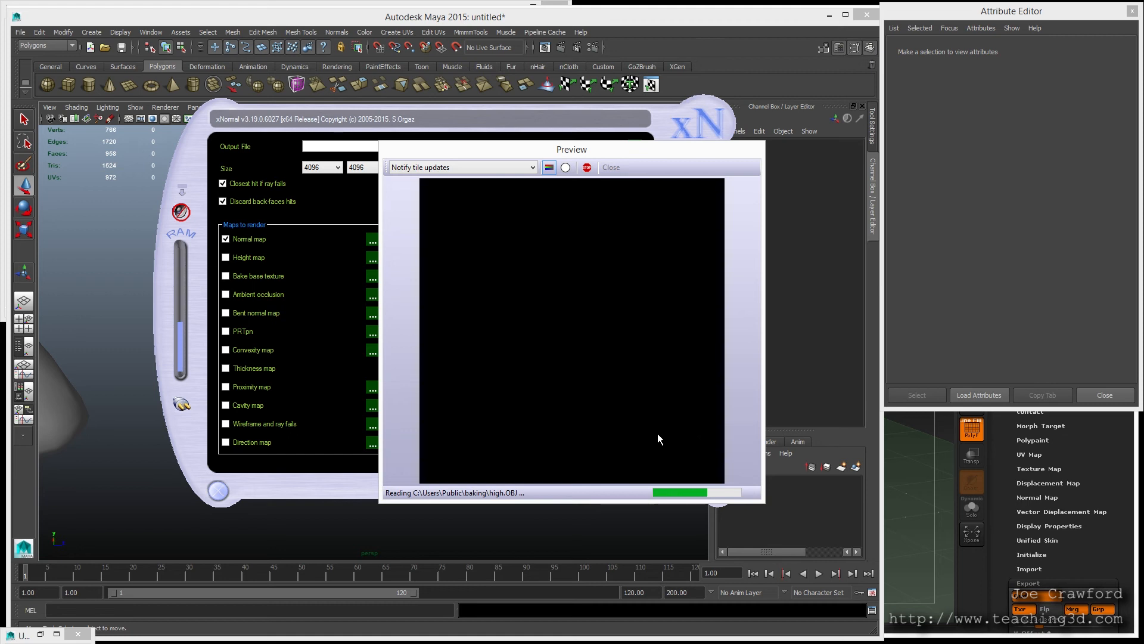
# Switch back to Maya and compare the normal-mapped test_os rock with the smooth rock beside it from farther away
pyautogui.click(127, 274)
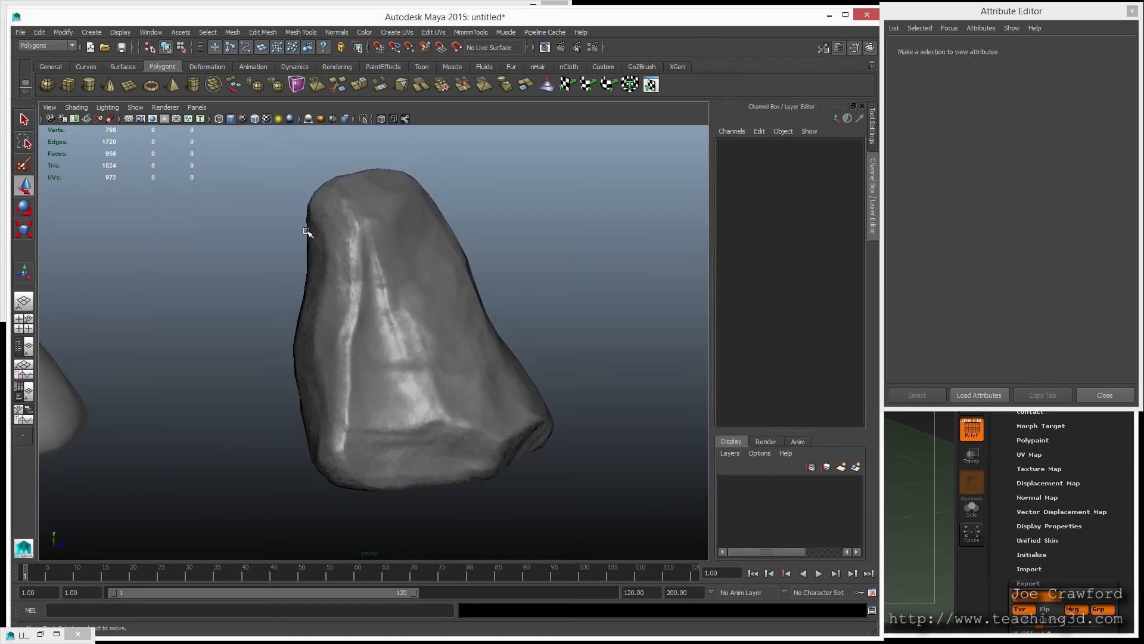
pyautogui.click(430, 353)
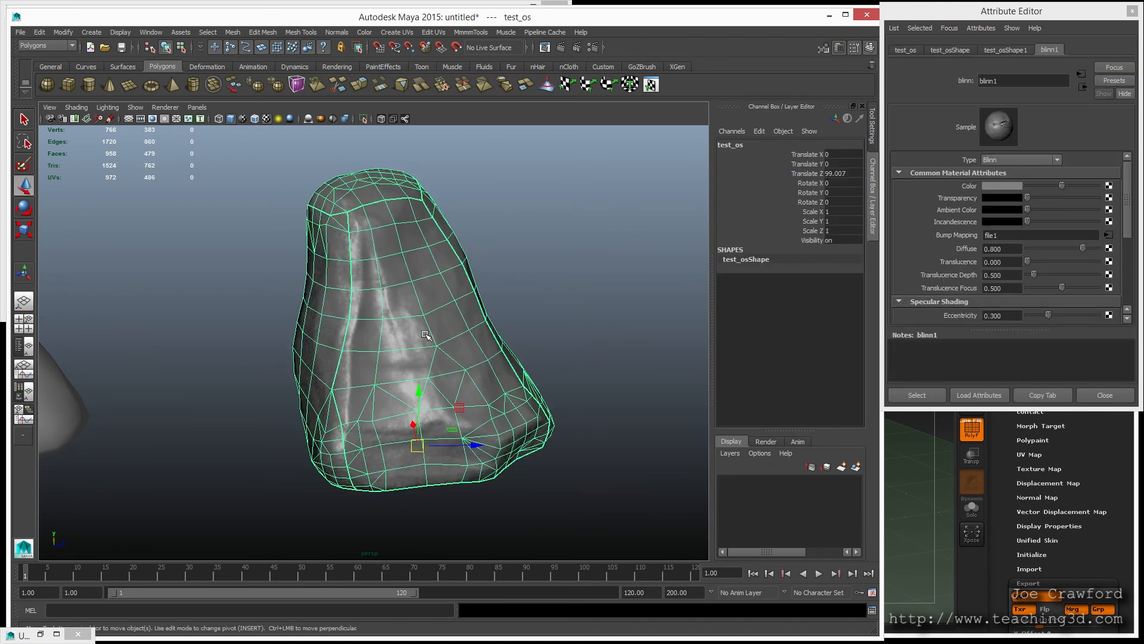
pyautogui.keyDown('alt'); pyautogui.moveTo(525, 302); pyautogui.dragTo(402, 332, button='right'); pyautogui.keyUp('alt')
pyautogui.keyDown('alt'); pyautogui.moveTo(402, 331); pyautogui.dragTo(308, 288); pyautogui.keyUp('alt')
pyautogui.click(309, 288)
pyautogui.click(402, 320)
pyautogui.click(261, 318)
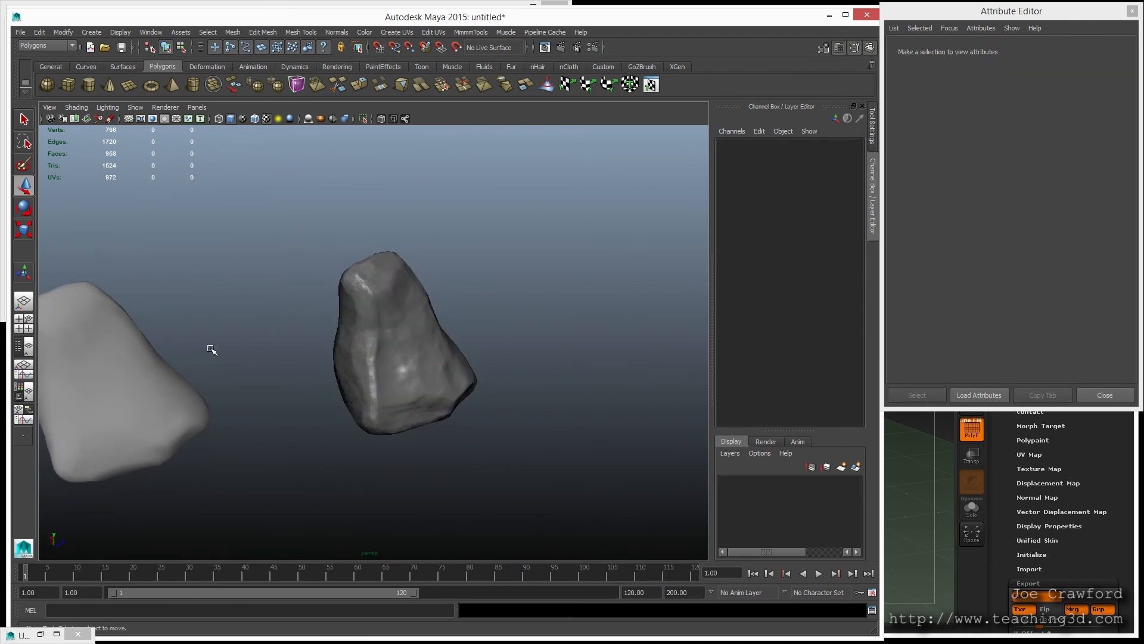
# Duplicate the smooth low rock and move the copy about 180 units along Z, beyond the test_os rock
pyautogui.keyDown('alt'); pyautogui.moveTo(184, 391); pyautogui.dragTo(321, 388, button='middle'); pyautogui.keyUp('alt')
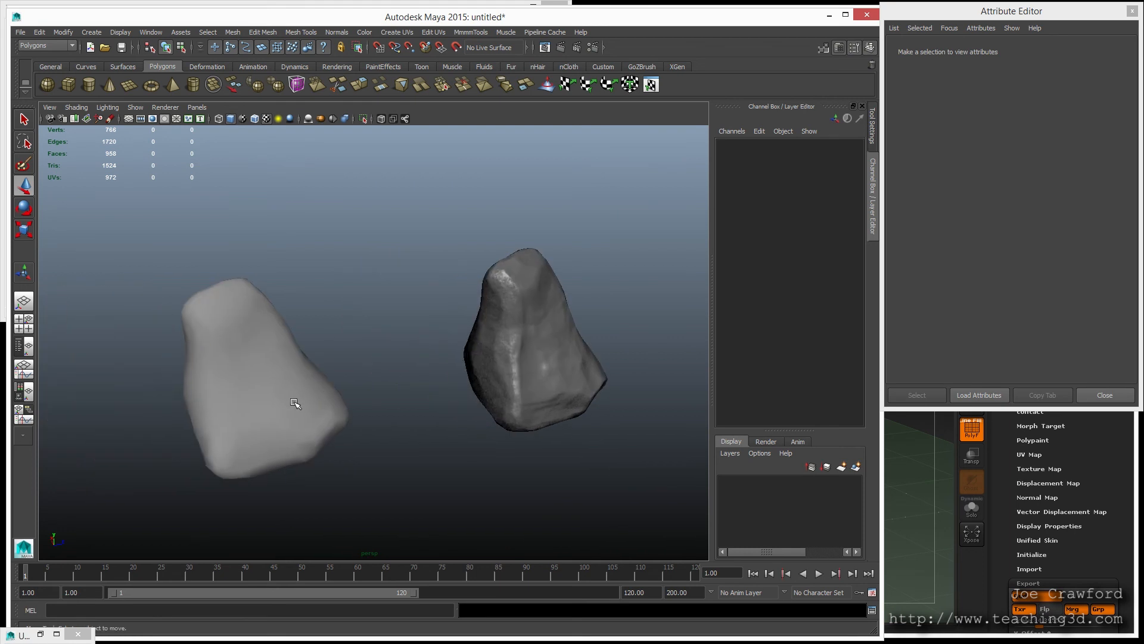
pyautogui.click(294, 404)
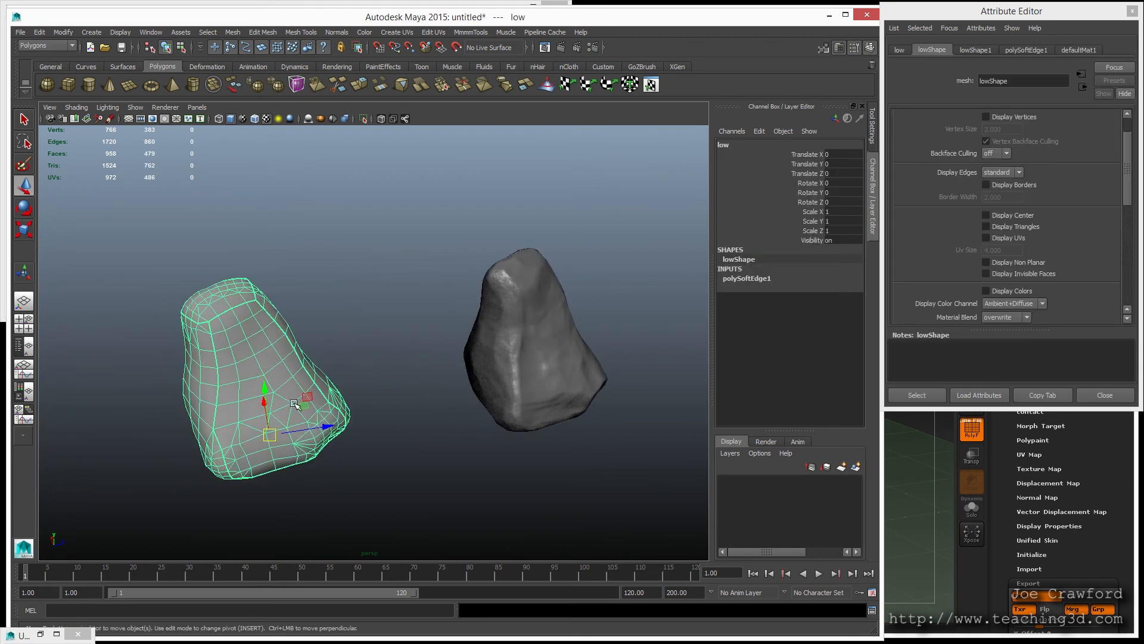
pyautogui.hotkey('ctrl', 'd')
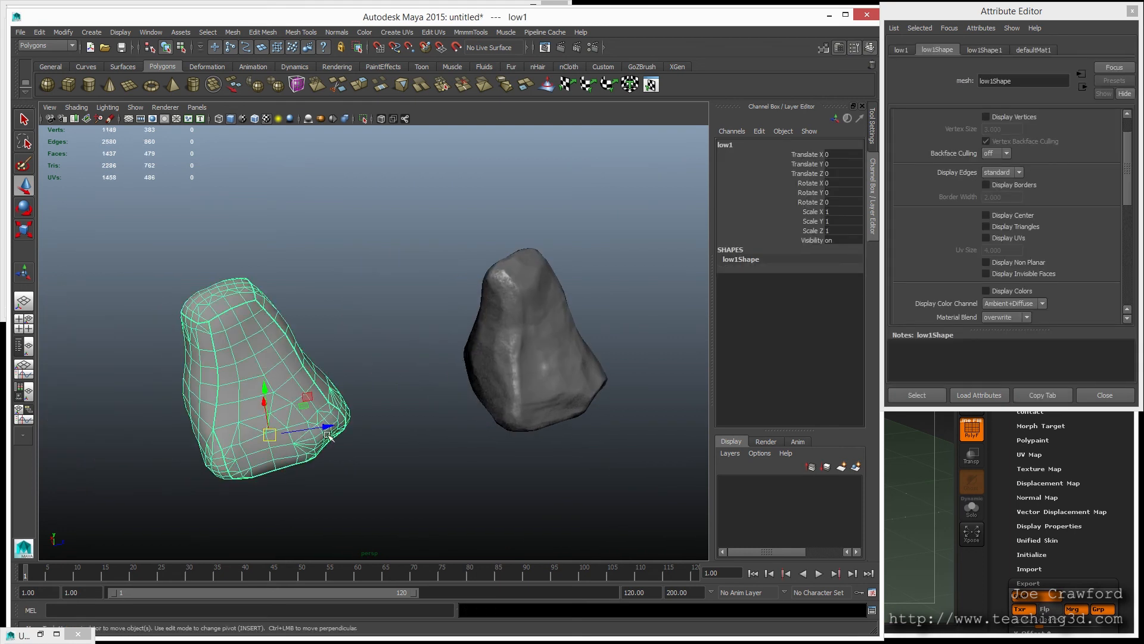
pyautogui.moveTo(329, 424); pyautogui.dragTo(767, 376)
pyautogui.keyDown('alt'); pyautogui.moveTo(527, 320); pyautogui.dragTo(322, 385, button='middle'); pyautogui.keyUp('alt')
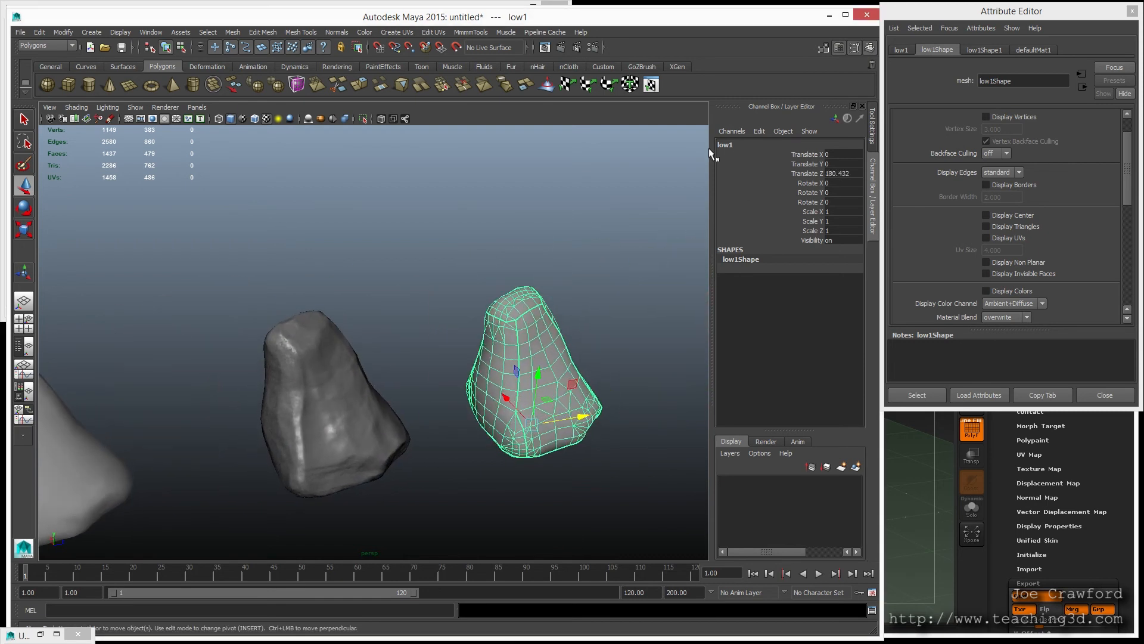
# Select the new duplicate rock and rename it as test_ts
pyautogui.click(595, 300)
pyautogui.click(547, 348)
pyautogui.doubleClick(756, 146)
pyautogui.write('test')
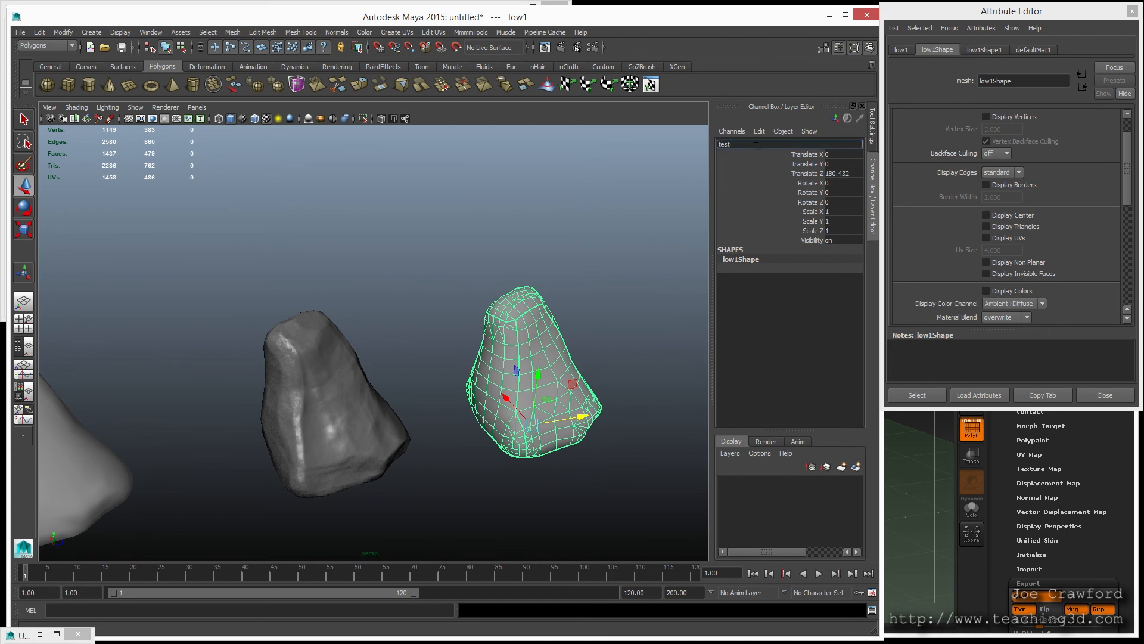
pyautogui.write('_ts')
pyautogui.press('Return')
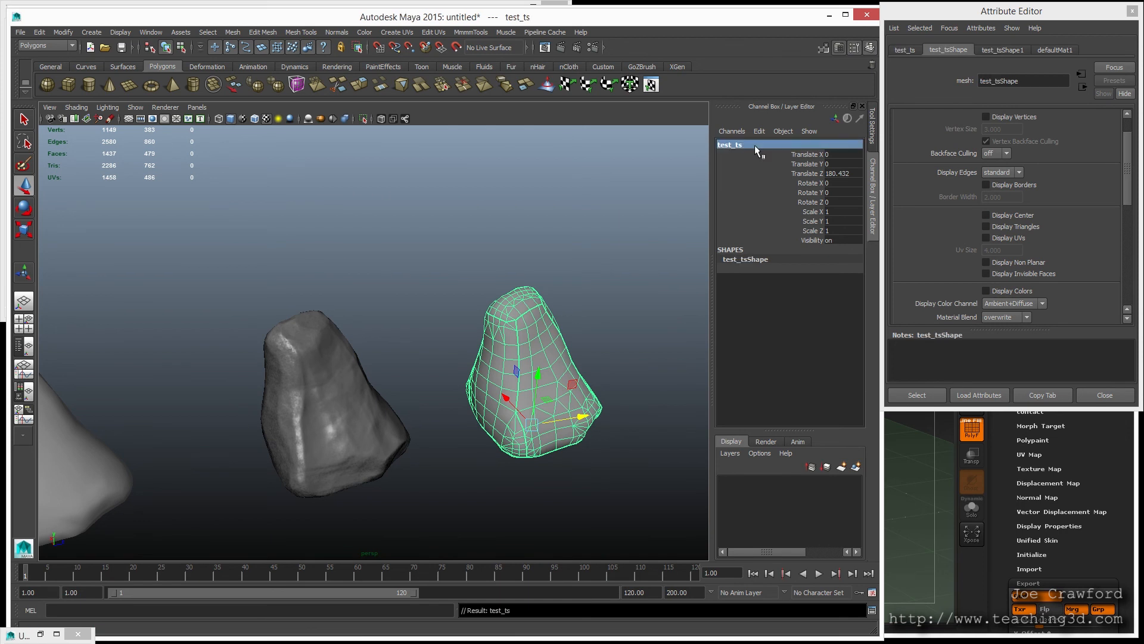
# Rename the test_os rock's Blinn material as test_os__mat
pyautogui.click(314, 396)
pyautogui.click(1049, 52)
pyautogui.moveTo(1017, 81); pyautogui.dragTo(831, 85)
pyautogui.write('test_os__ma')
pyautogui.press('Return')
# Assign a new Blinn material to the test_ts rock and name it test_ts__mat
pyautogui.click(503, 395)
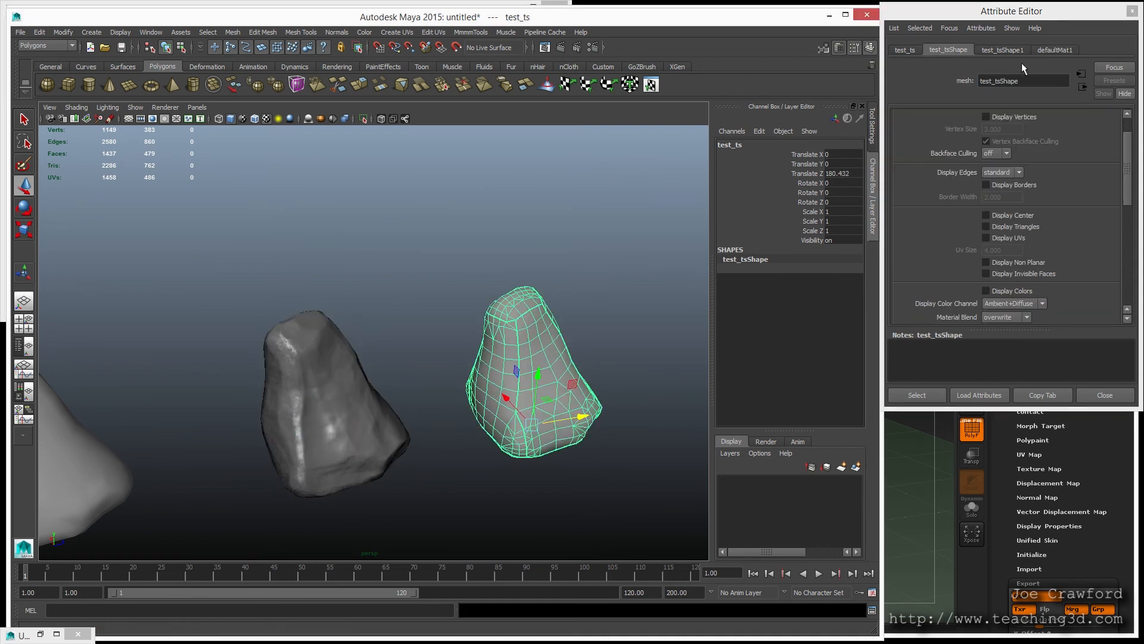
pyautogui.moveTo(500, 366); pyautogui.dragTo(497, 599, button='right')
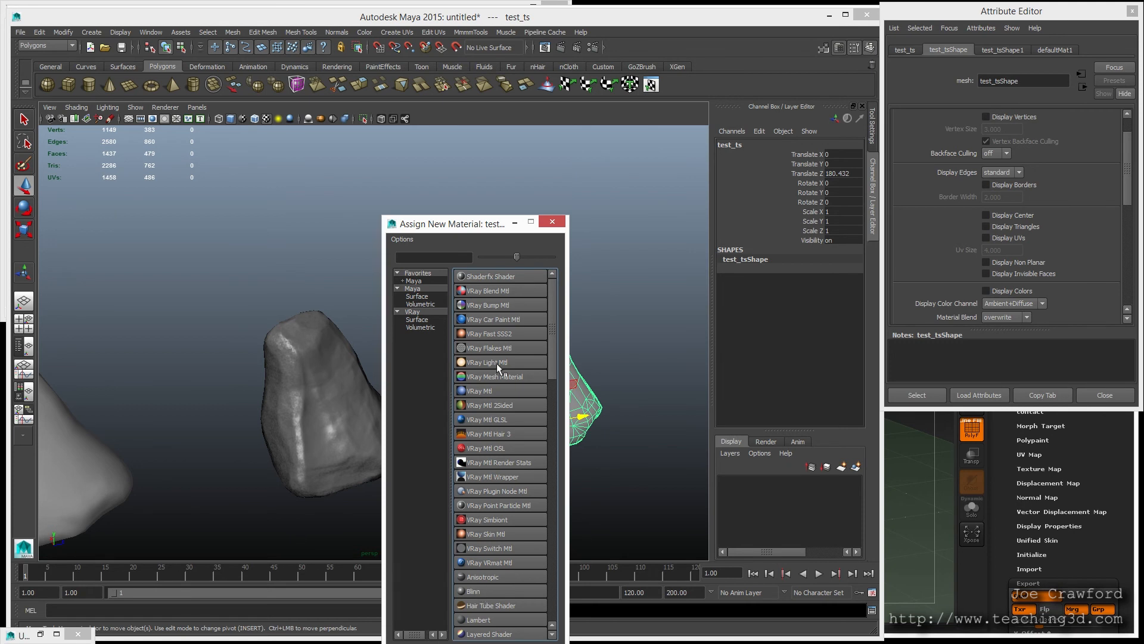
pyautogui.click(503, 590)
pyautogui.write('test')
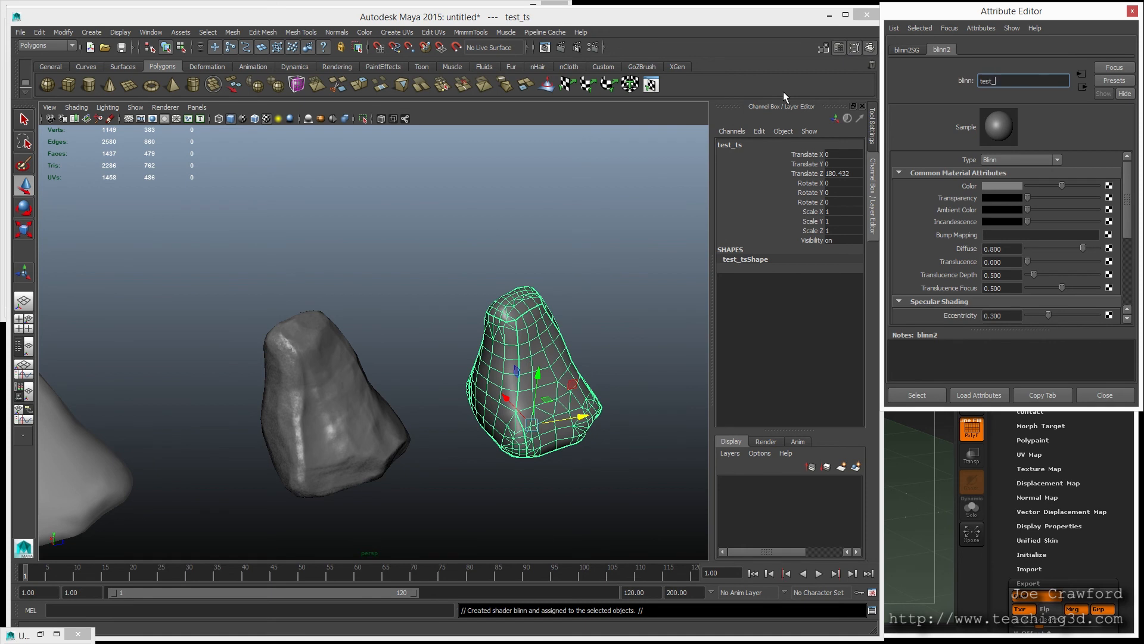
pyautogui.write('_t')
pyautogui.press('BackSpace')
pyautogui.write('ts__mat')
pyautogui.press('Return')
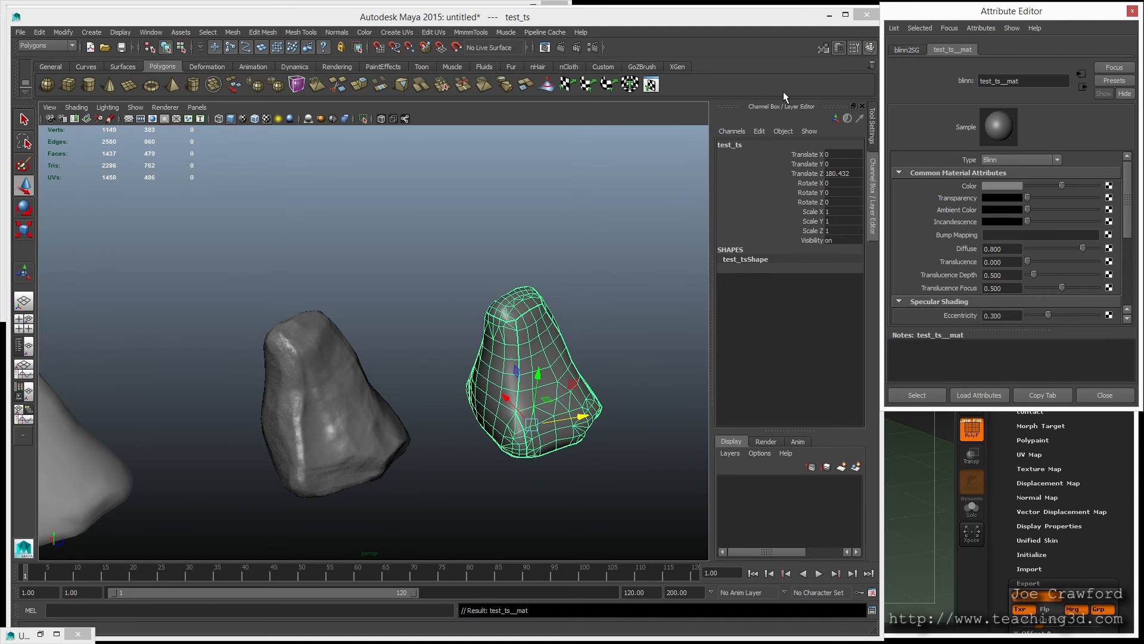
pyautogui.click(1109, 236)
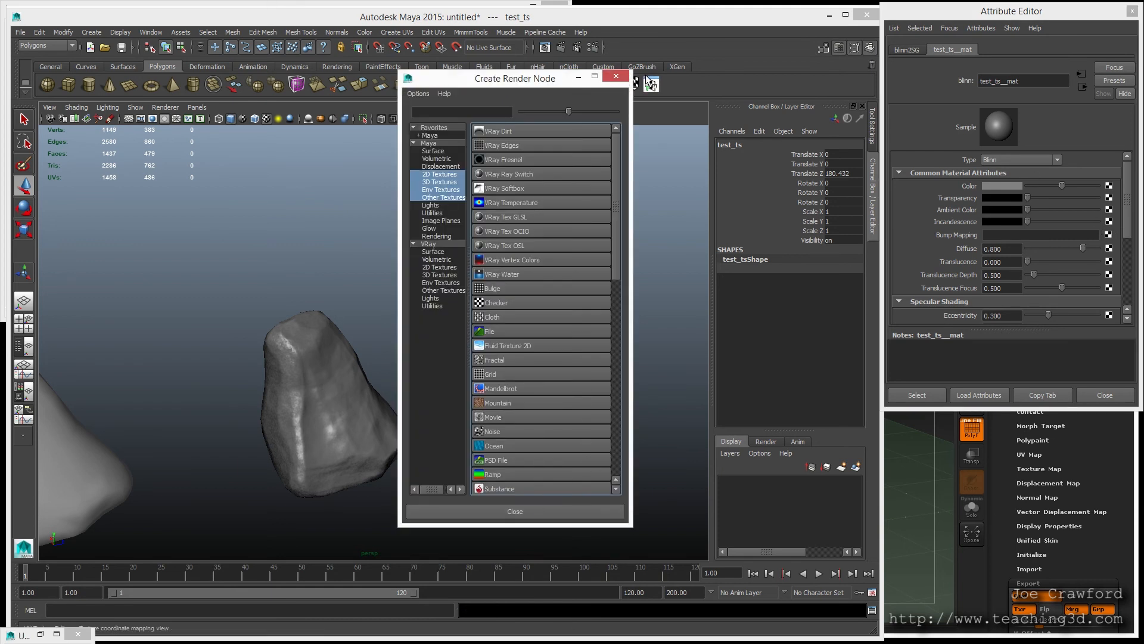
pyautogui.click(615, 76)
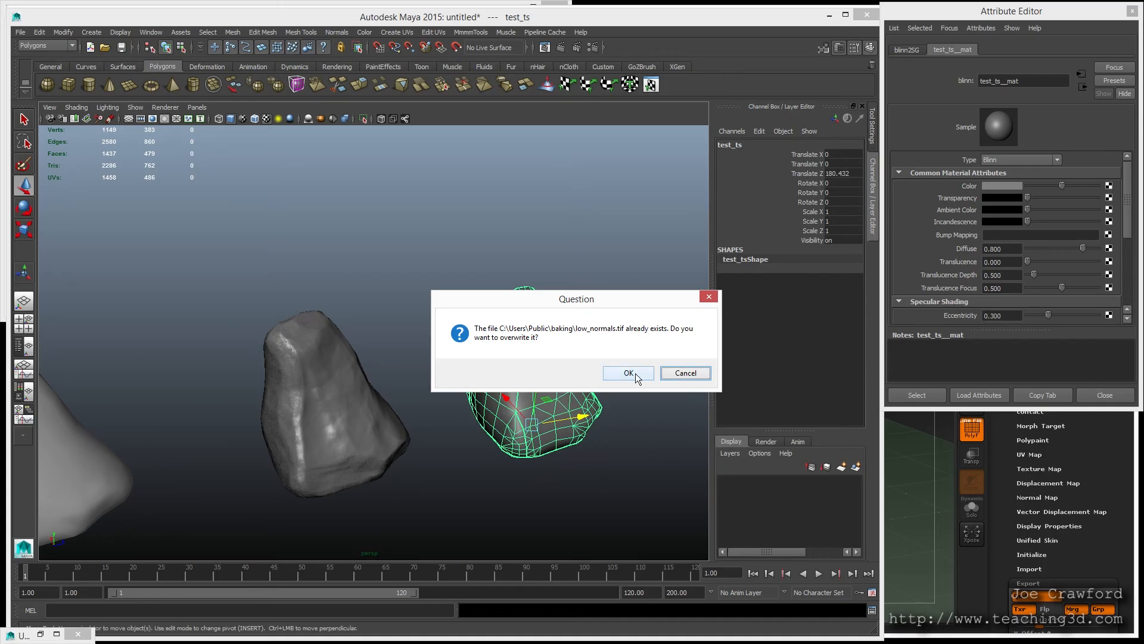
# Allow xNormal to overwrite low_normals.tif, close the preview once the bake is finished and shift the xNormal window slightly
pyautogui.click(631, 375)
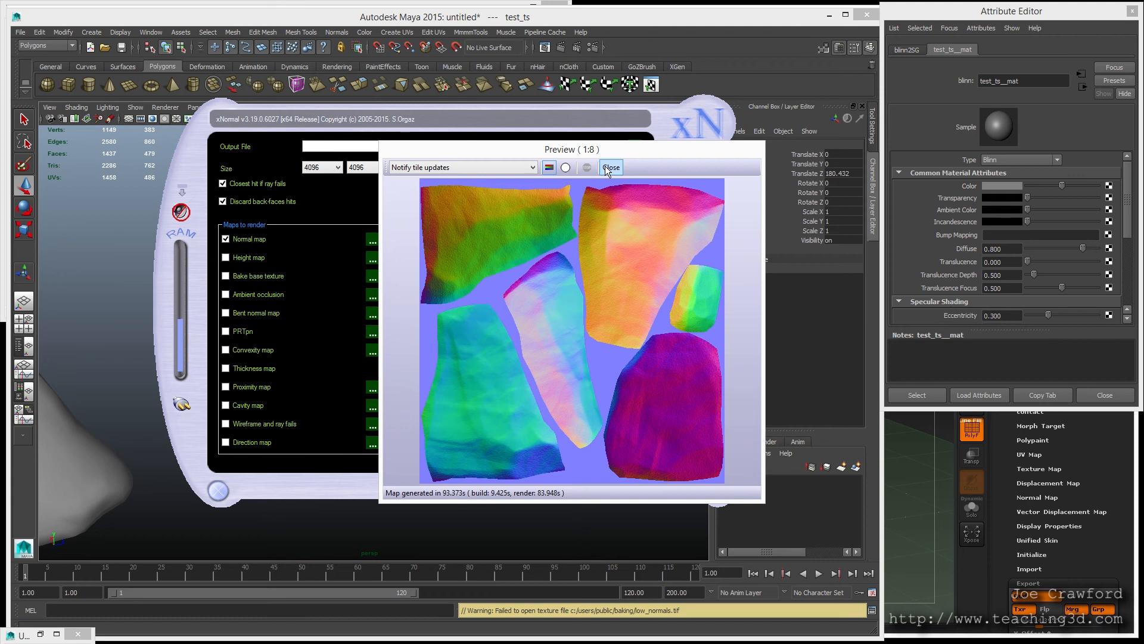
pyautogui.click(606, 167)
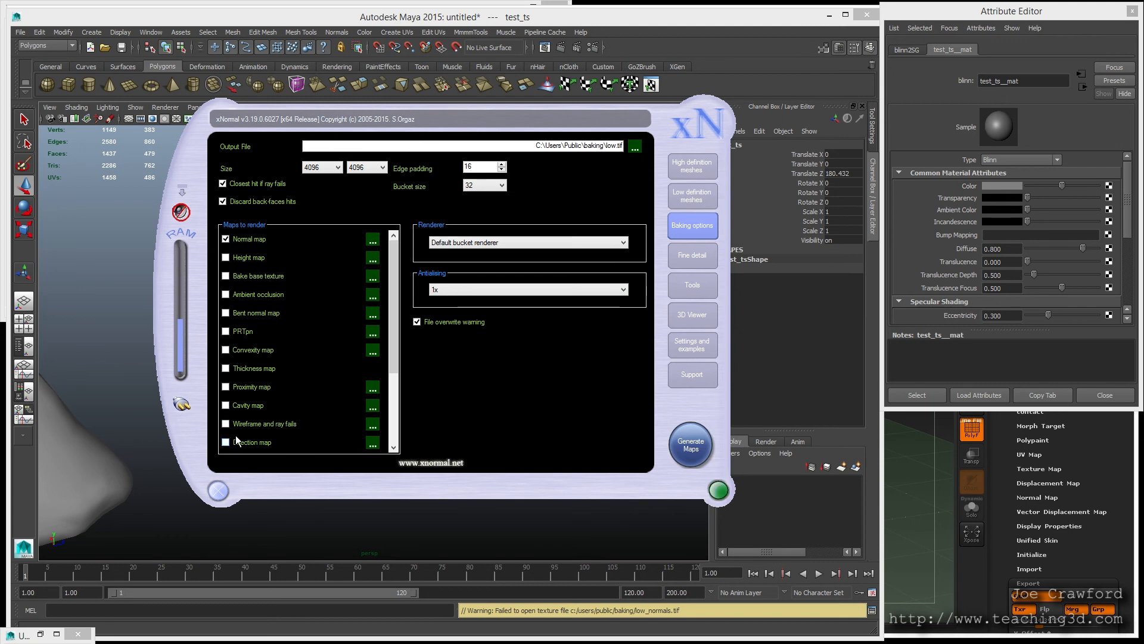
pyautogui.moveTo(195, 442)
pyautogui.mouseDown()
pyautogui.moveTo(190, 430)
pyautogui.moveTo(188, 439)
pyautogui.mouseUp()
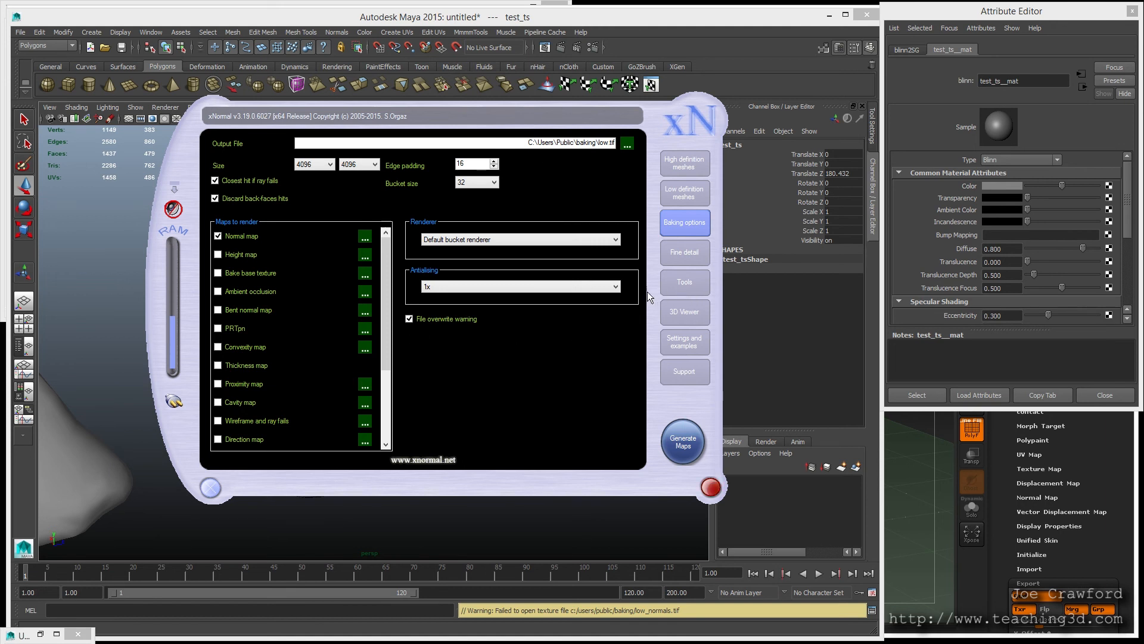
# Open xNormal's Object/Tangent space converter and load low.OBJ from the baking folder as the low-poly mesh
pyautogui.click(688, 288)
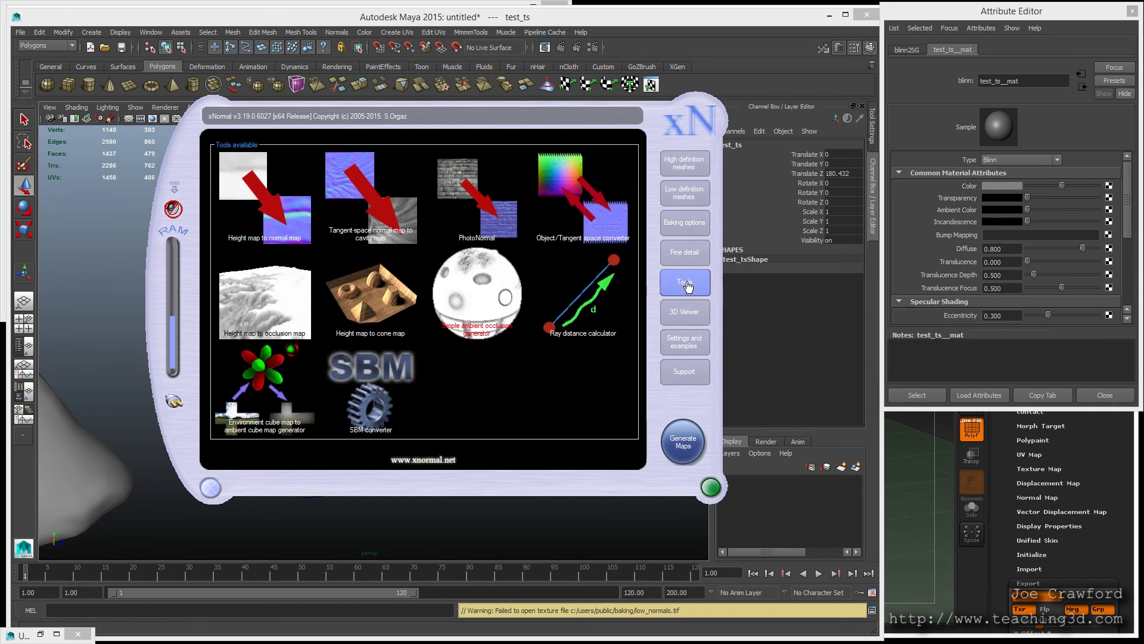
pyautogui.click(586, 209)
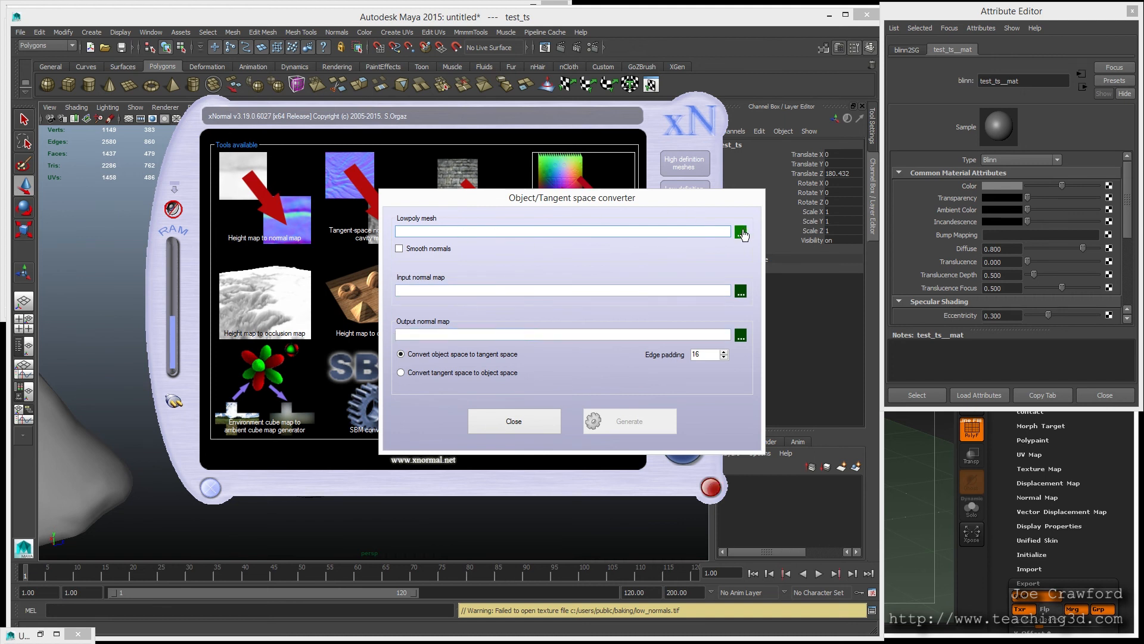
pyautogui.click(741, 233)
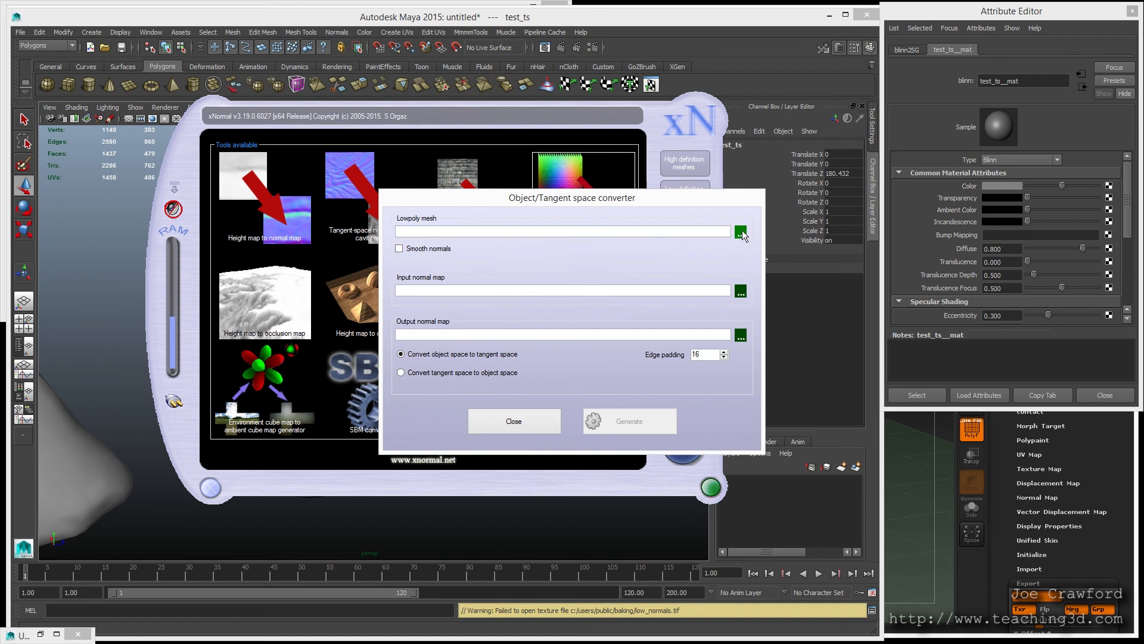
pyautogui.click(713, 307)
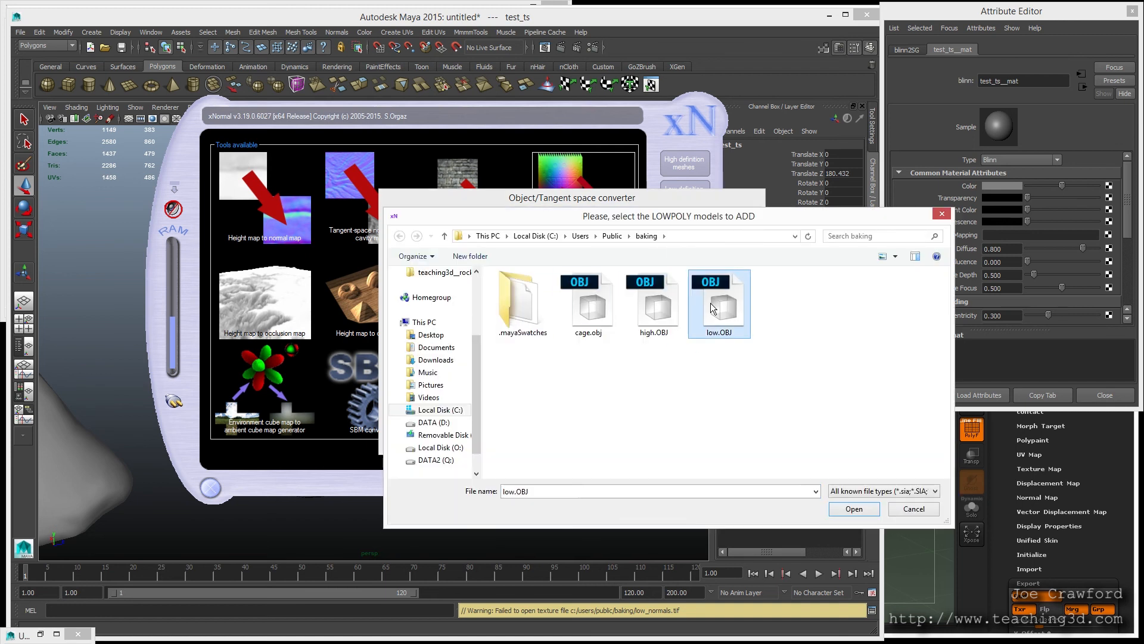
pyautogui.doubleClick(713, 307)
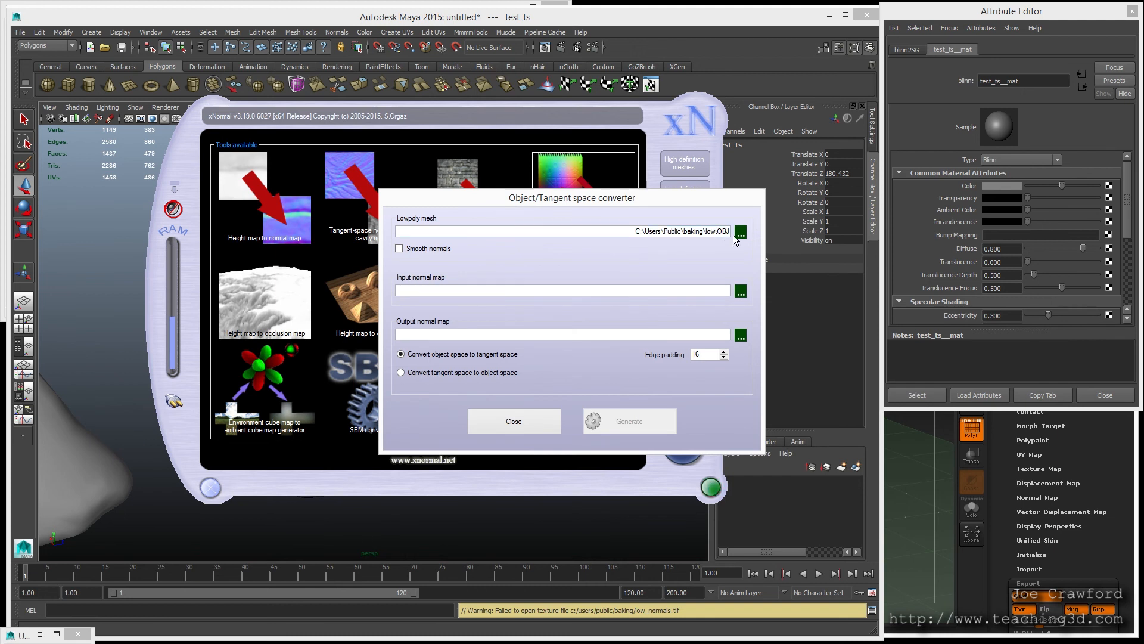
pyautogui.moveTo(731, 231); pyautogui.dragTo(748, 248)
pyautogui.click(620, 227)
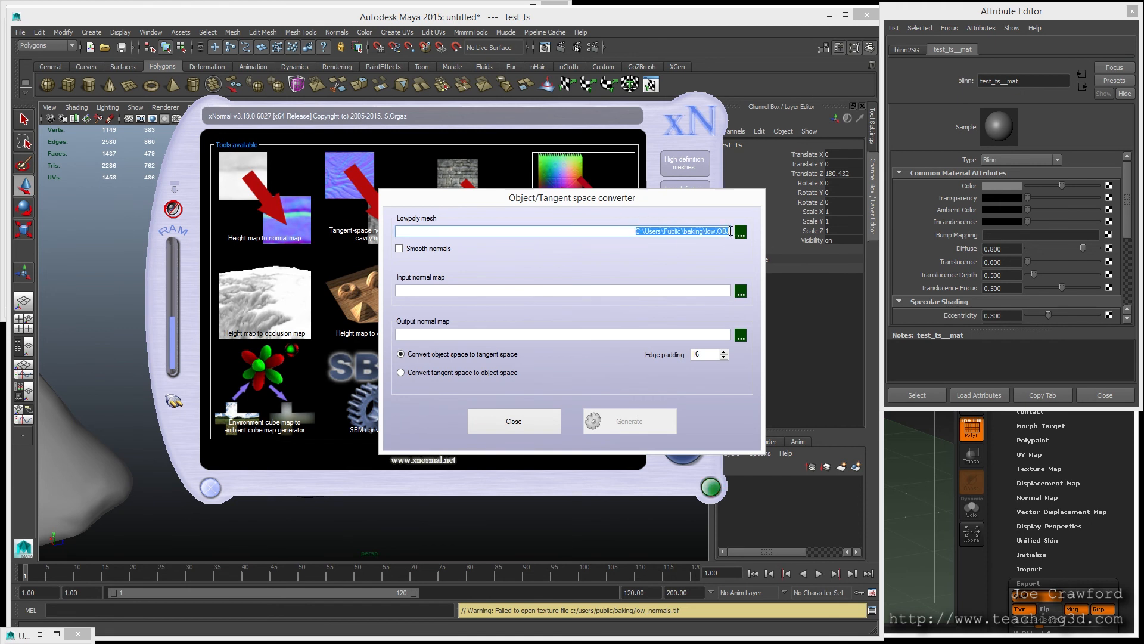
pyautogui.click(728, 231)
pyautogui.moveTo(728, 231); pyautogui.dragTo(635, 233)
pyautogui.click(634, 232)
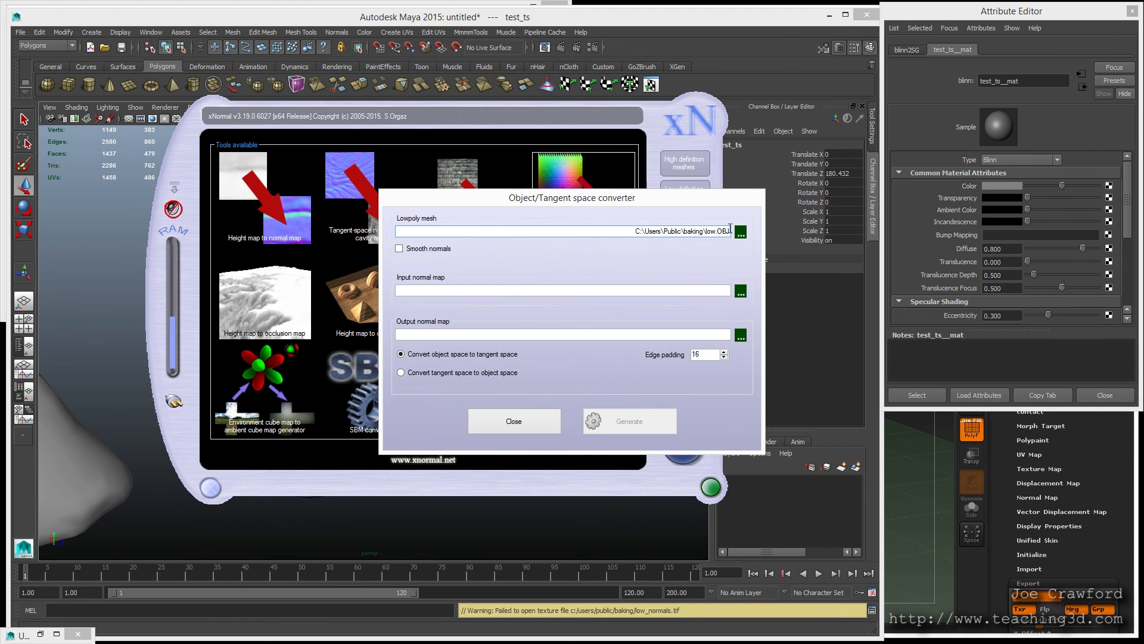
pyautogui.moveTo(730, 231)
pyautogui.mouseDown()
pyautogui.moveTo(627, 231)
pyautogui.moveTo(733, 233)
pyautogui.mouseUp()
pyautogui.click(632, 231)
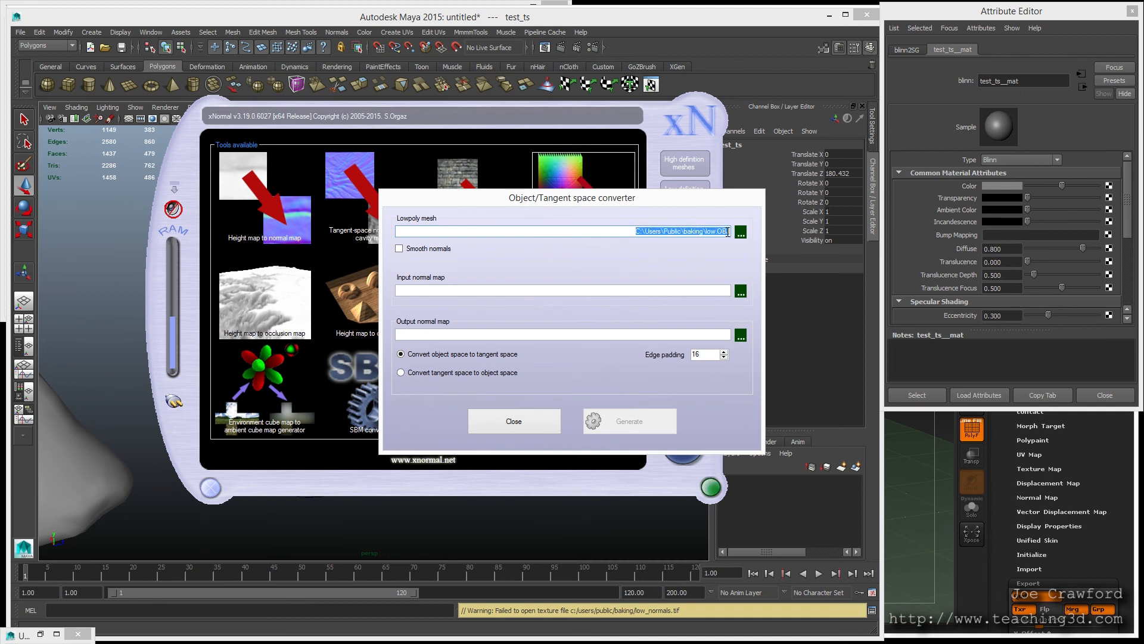
pyautogui.click(728, 231)
pyautogui.moveTo(728, 232); pyautogui.dragTo(632, 232)
pyautogui.click(633, 233)
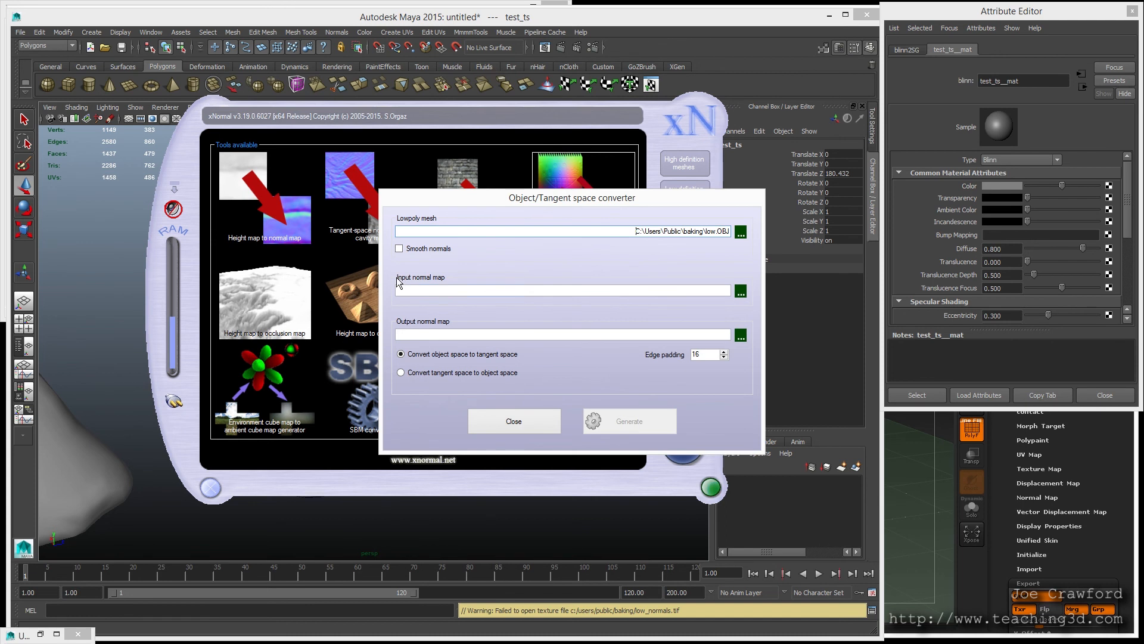
# Load low_normals.tif from the baking folder as the converter's input normal map
pyautogui.click(740, 291)
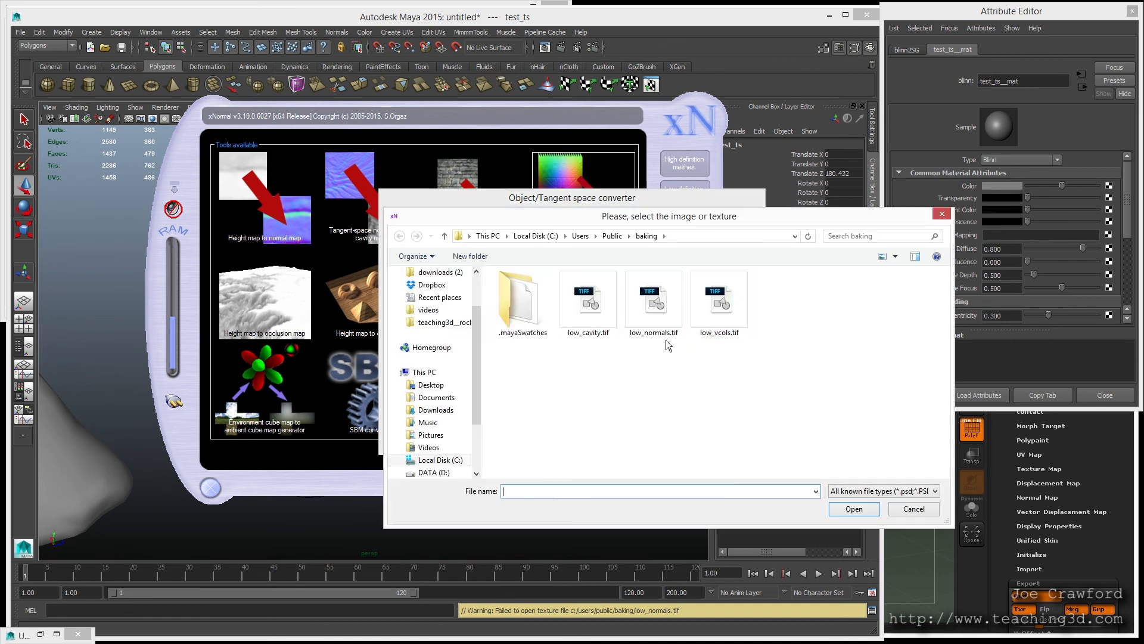
pyautogui.click(655, 312)
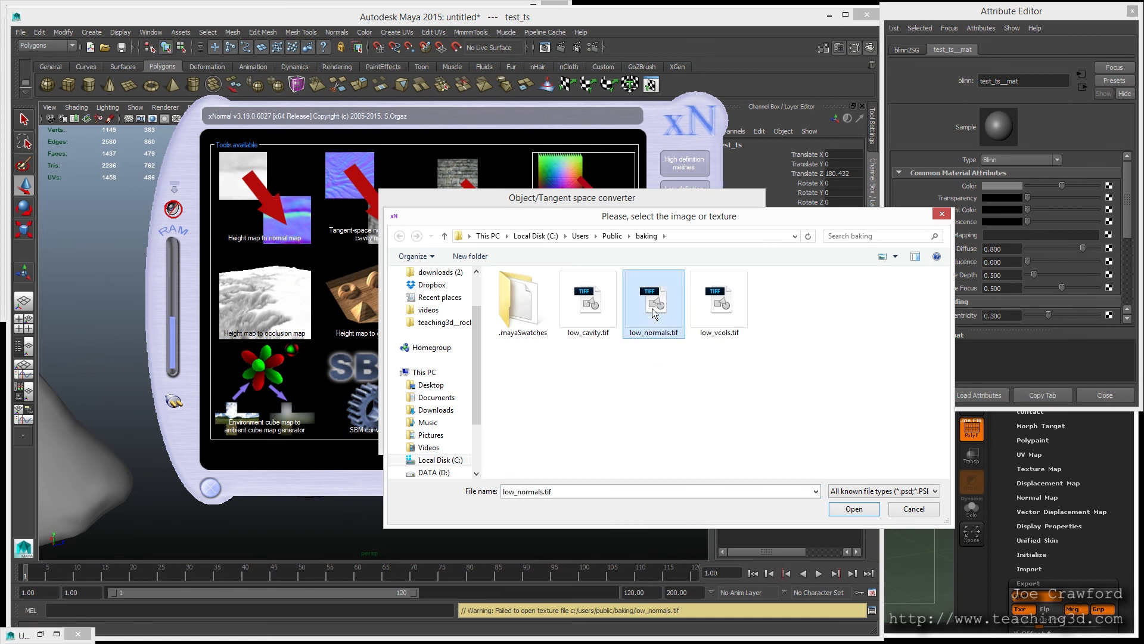
pyautogui.click(854, 509)
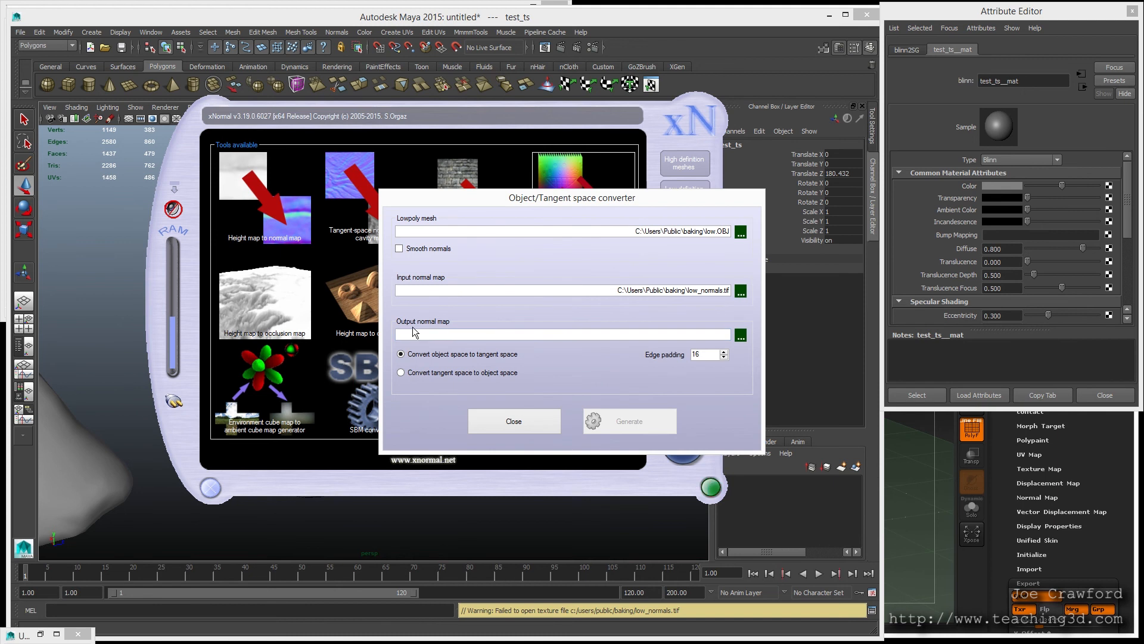
# Set the converter's output normal map to a new TGA file named low_normals_mikk.tga in the baking folder
pyautogui.click(739, 336)
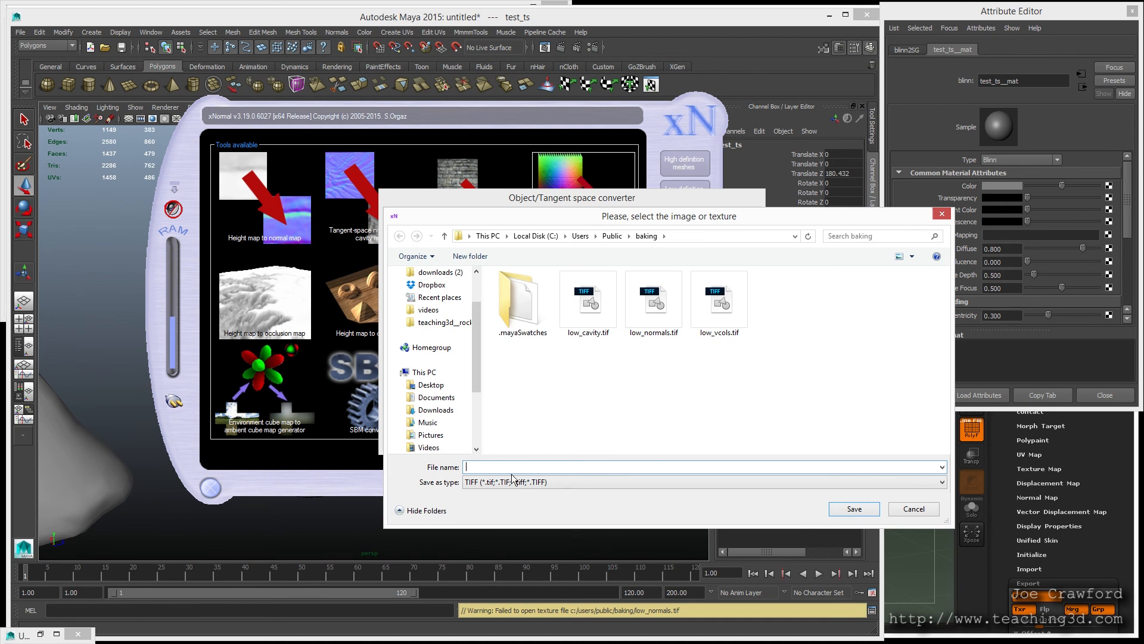
pyautogui.click(508, 484)
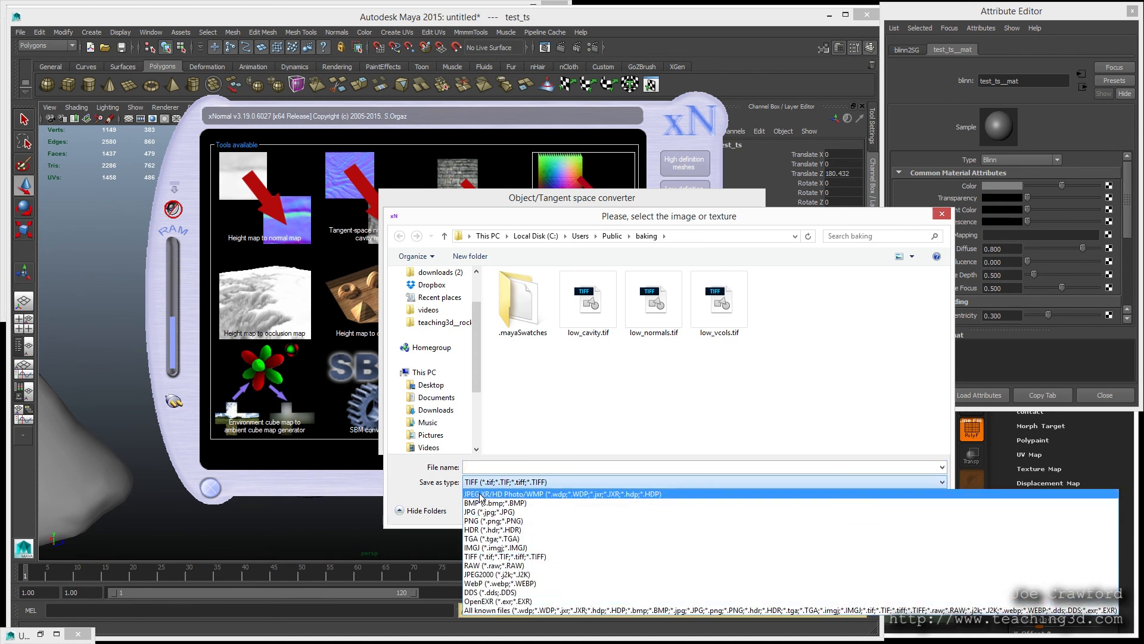
pyautogui.click(488, 538)
pyautogui.click(568, 466)
pyautogui.write('low')
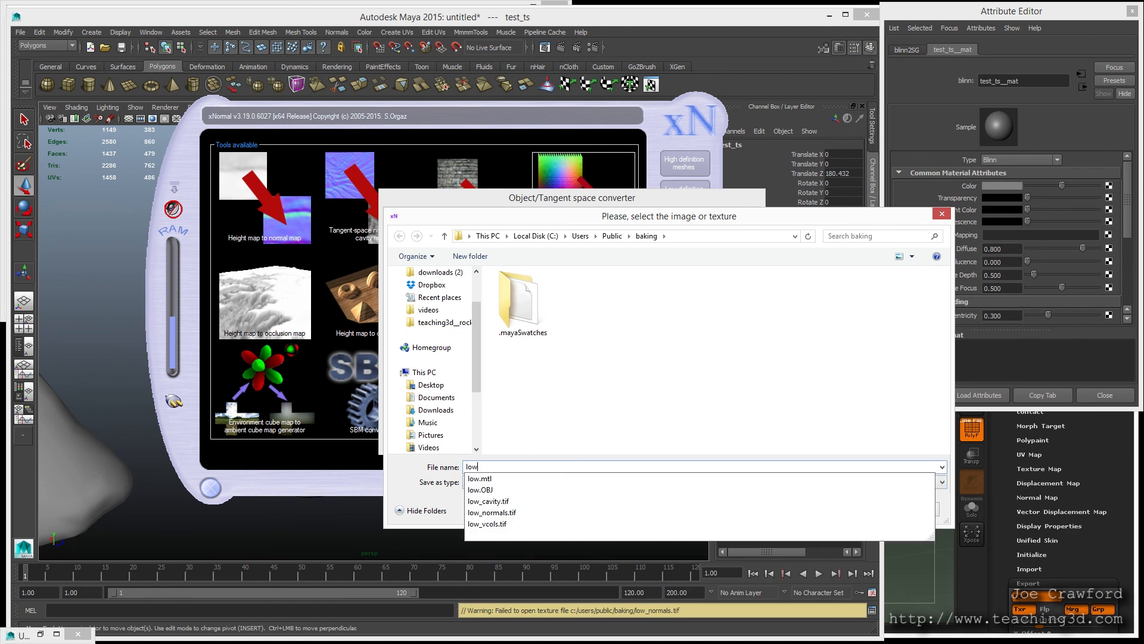
pyautogui.write('_')
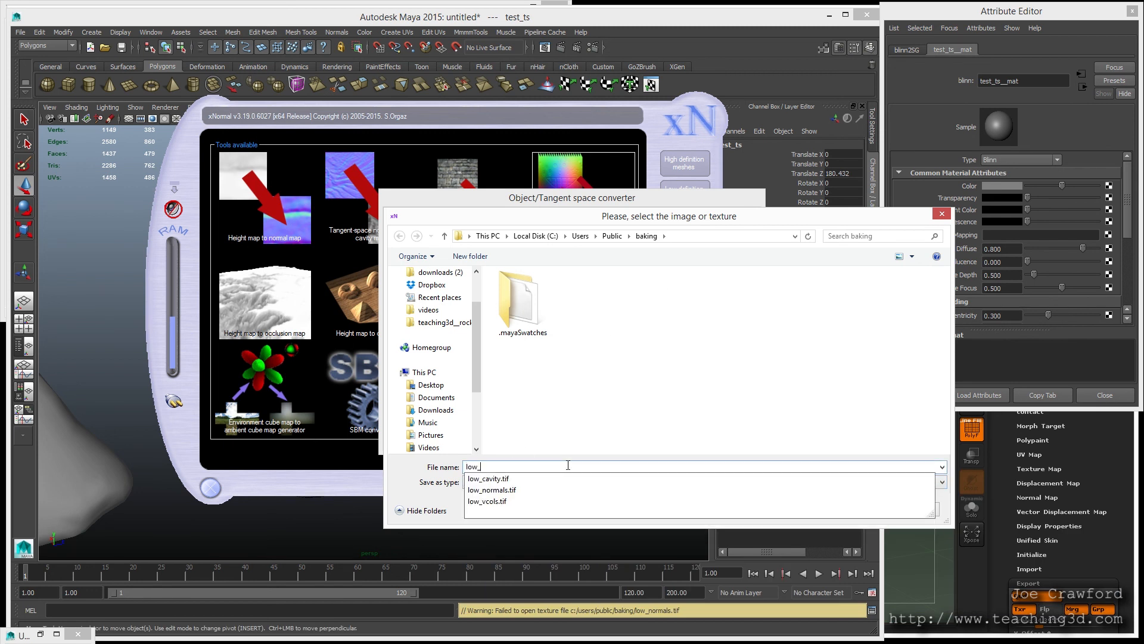
pyautogui.write('normals_mikk.tga')
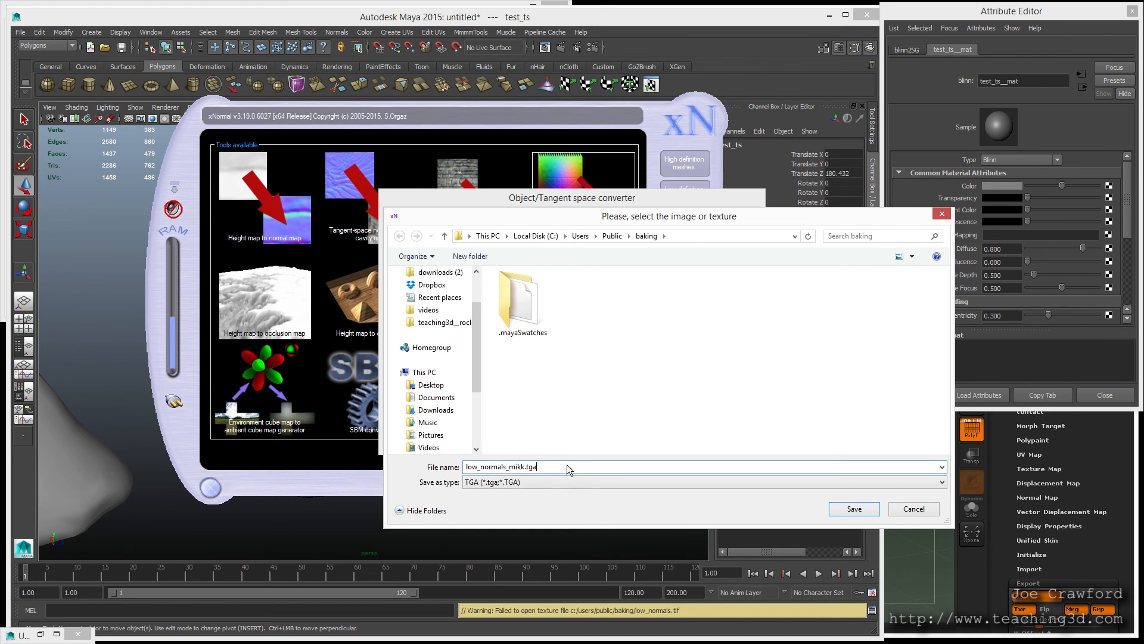
pyautogui.press('Return')
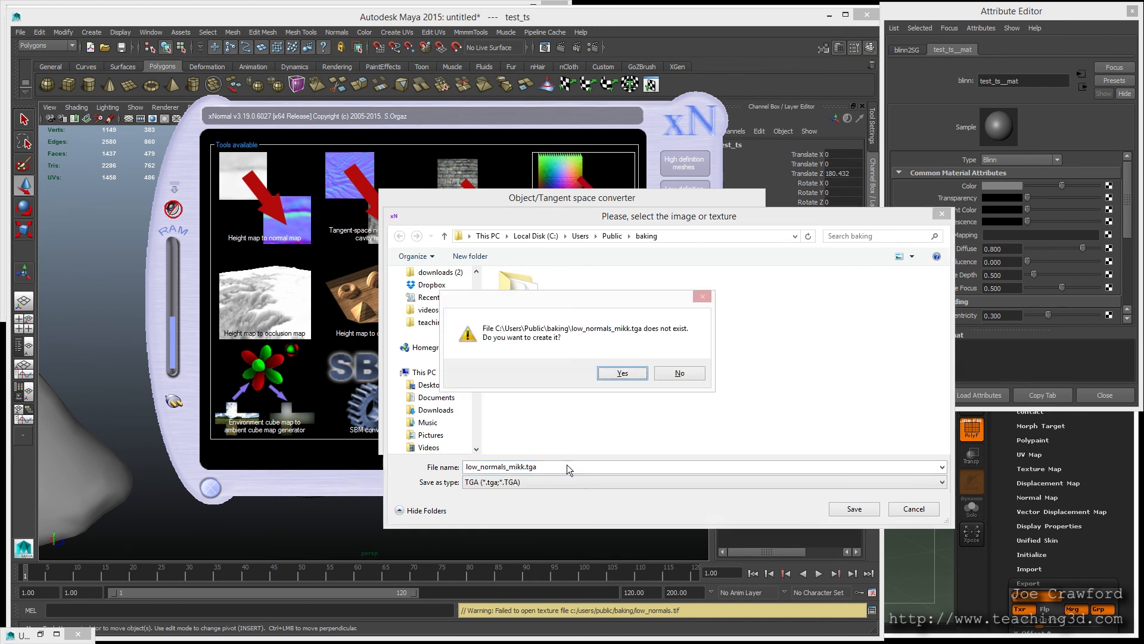
pyautogui.click(606, 374)
pyautogui.moveTo(667, 335); pyautogui.dragTo(730, 335)
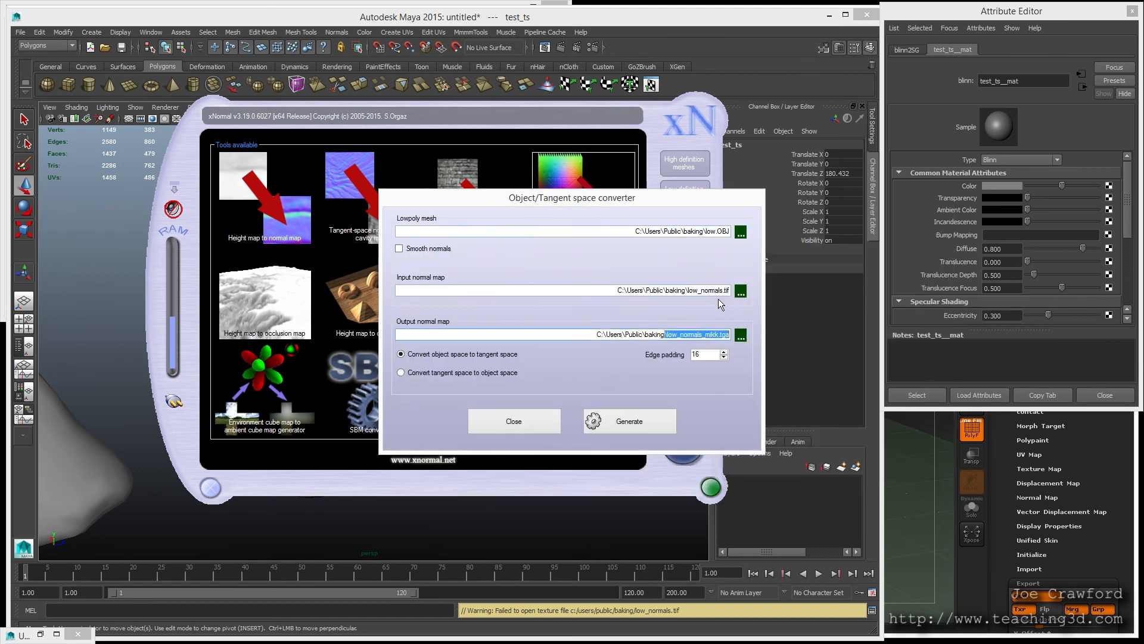
pyautogui.click(707, 334)
pyautogui.doubleClick(724, 290)
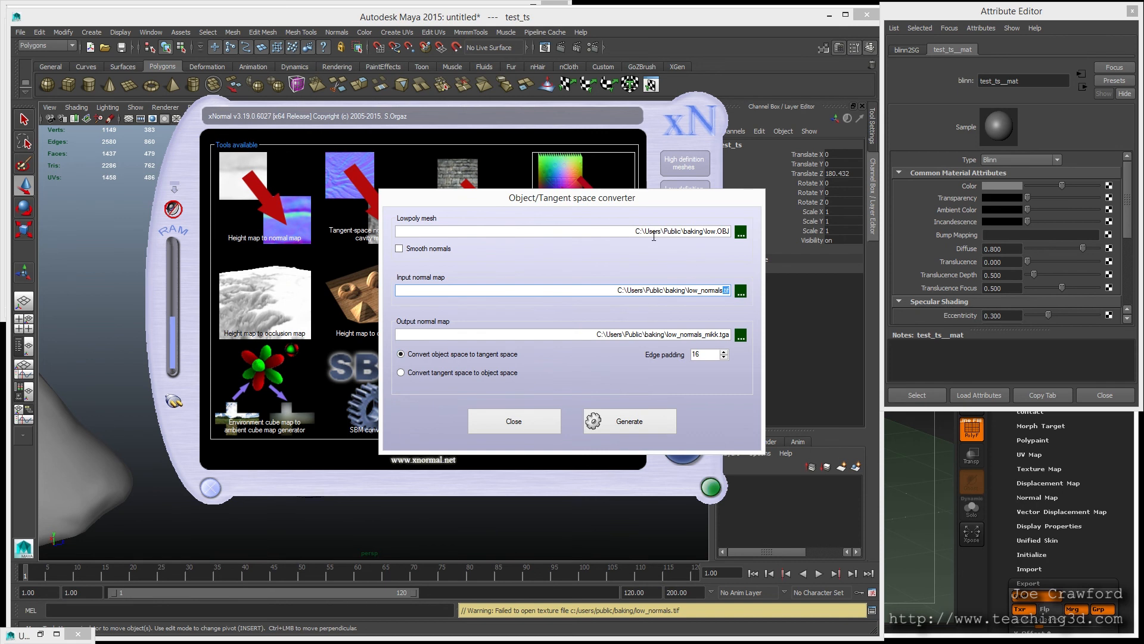
# Check the converter's low-poly mesh, input map and output map paths and generate the tangent-space normal map
pyautogui.moveTo(633, 231); pyautogui.dragTo(731, 231)
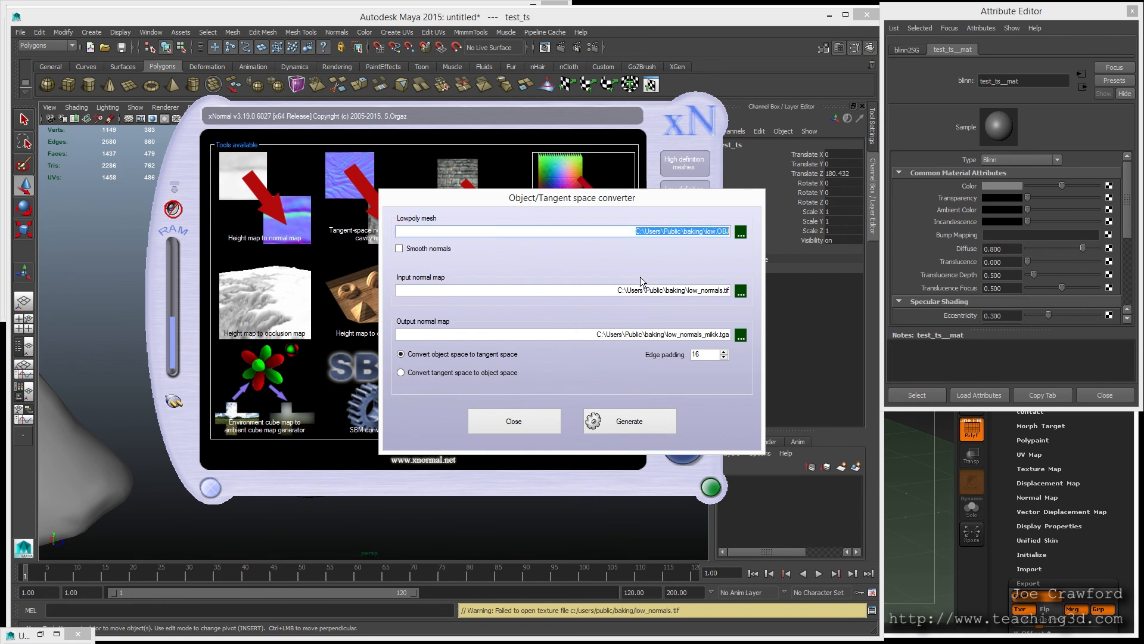
pyautogui.click(616, 289)
pyautogui.moveTo(616, 289); pyautogui.dragTo(738, 295)
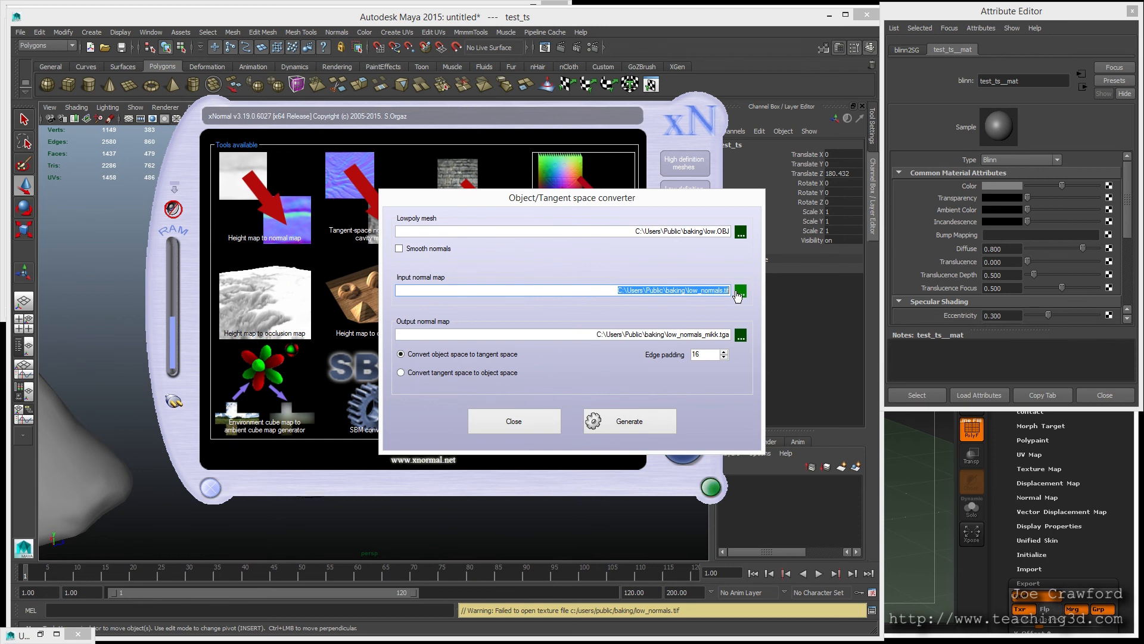
pyautogui.click(595, 333)
pyautogui.moveTo(595, 333); pyautogui.dragTo(731, 340)
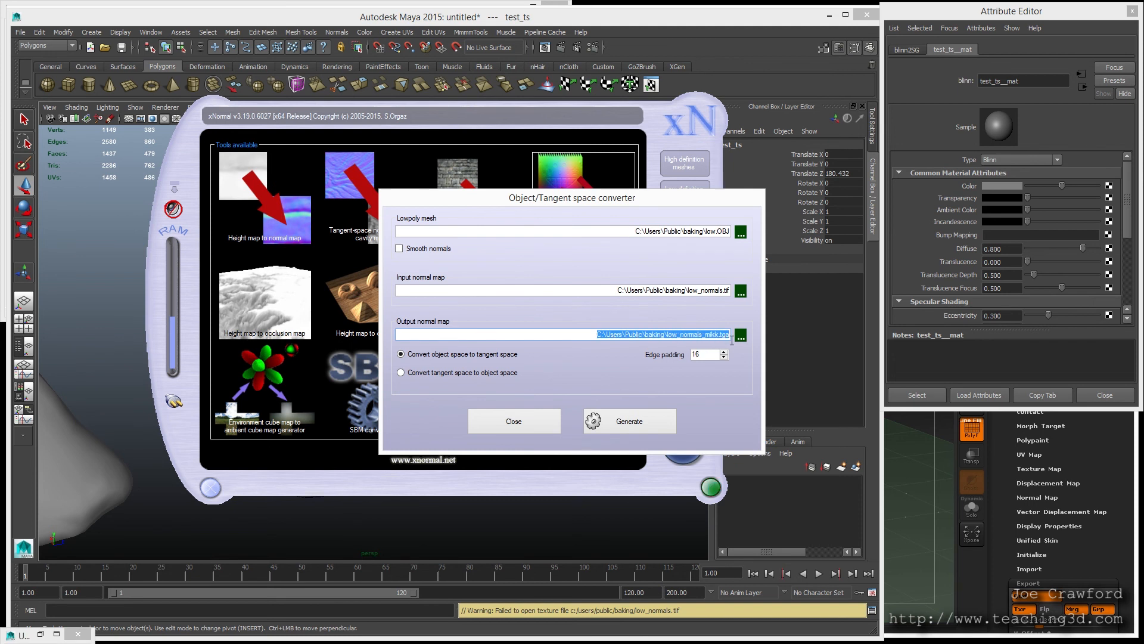
pyautogui.click(711, 334)
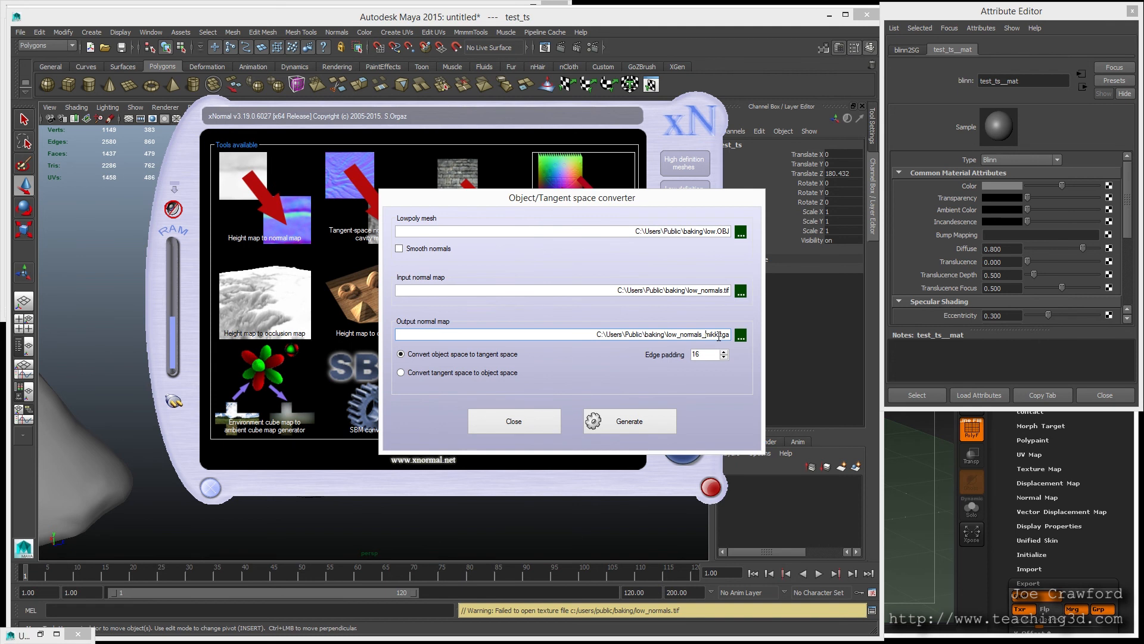
pyautogui.click(617, 424)
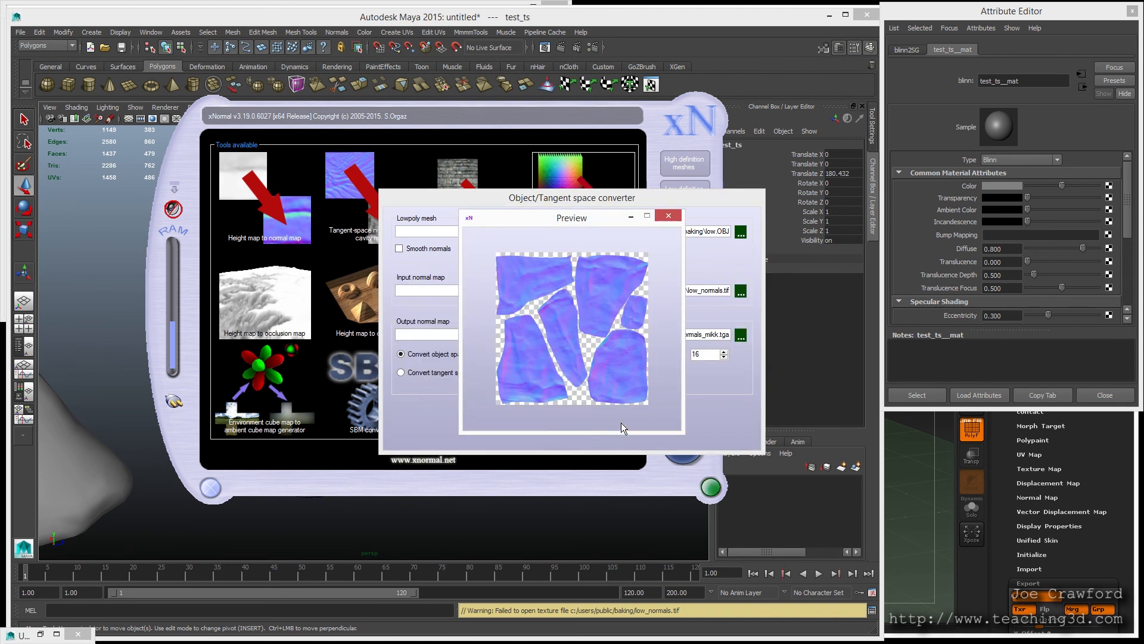
# Move the converted map's preview aside, then close it and the Object/Tangent space converter
pyautogui.moveTo(596, 219); pyautogui.dragTo(329, 100)
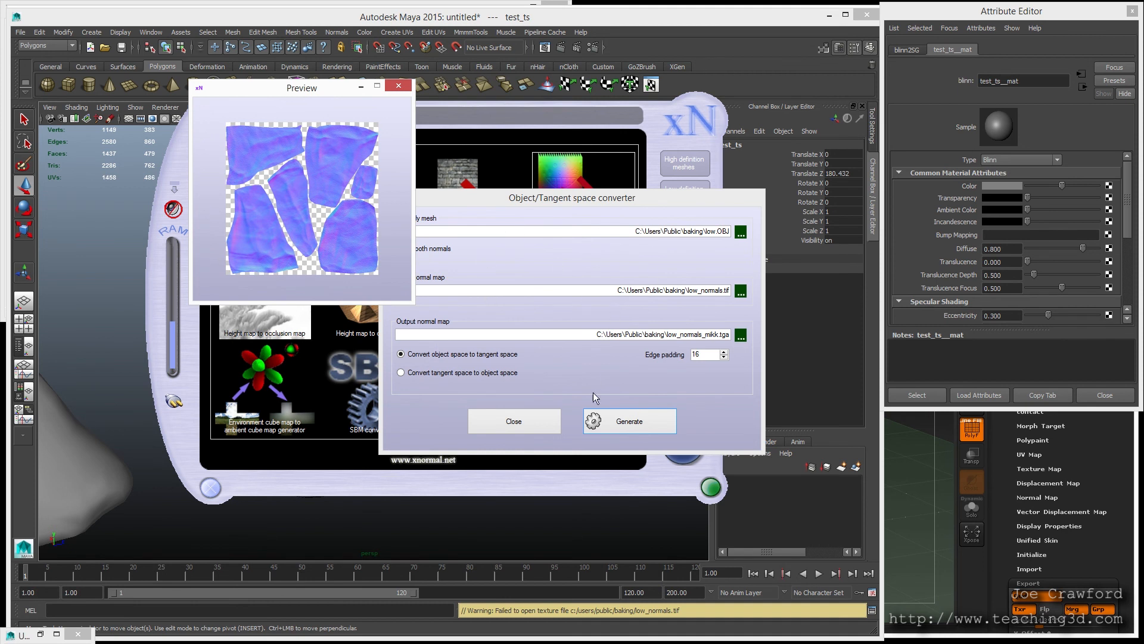
pyautogui.moveTo(320, 93); pyautogui.dragTo(295, 67)
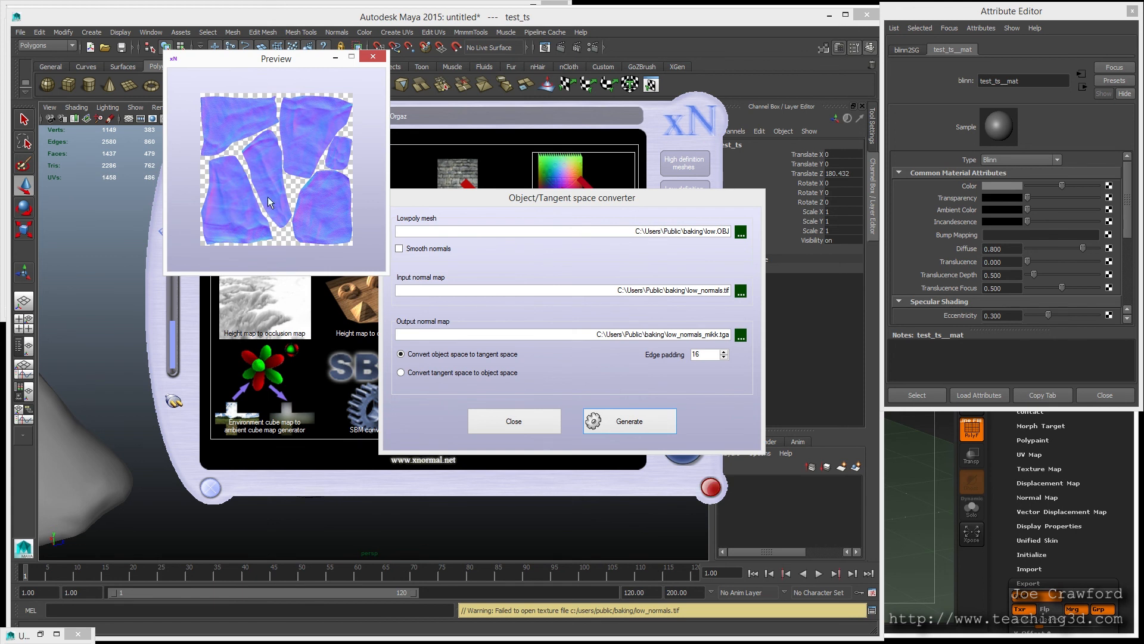
pyautogui.click(371, 57)
pyautogui.click(524, 420)
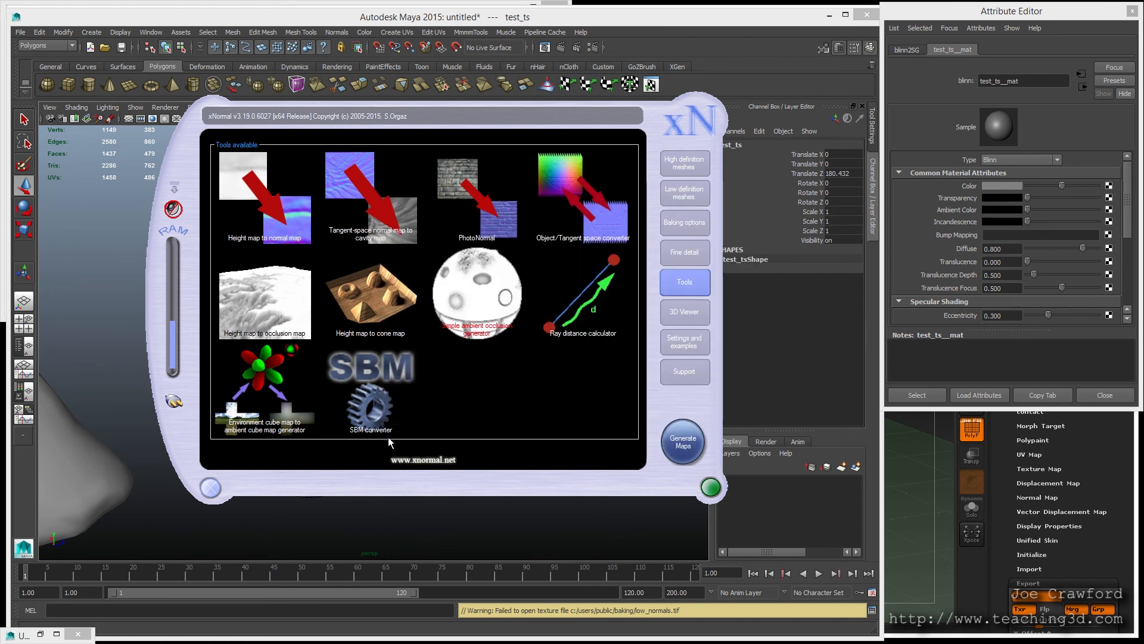
# Switch to Maya, select the test_ts rock and display the attributes of its test_ts__mat material
pyautogui.click(310, 528)
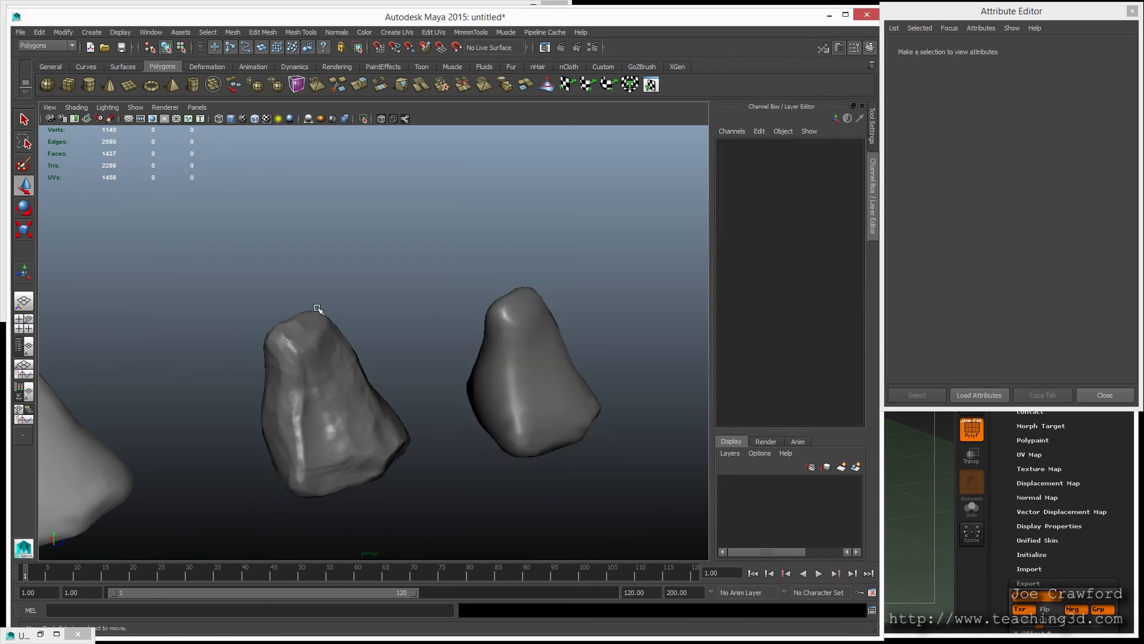
pyautogui.click(534, 348)
pyautogui.keyDown('alt'); pyautogui.moveTo(403, 324); pyautogui.dragTo(305, 275); pyautogui.keyUp('alt')
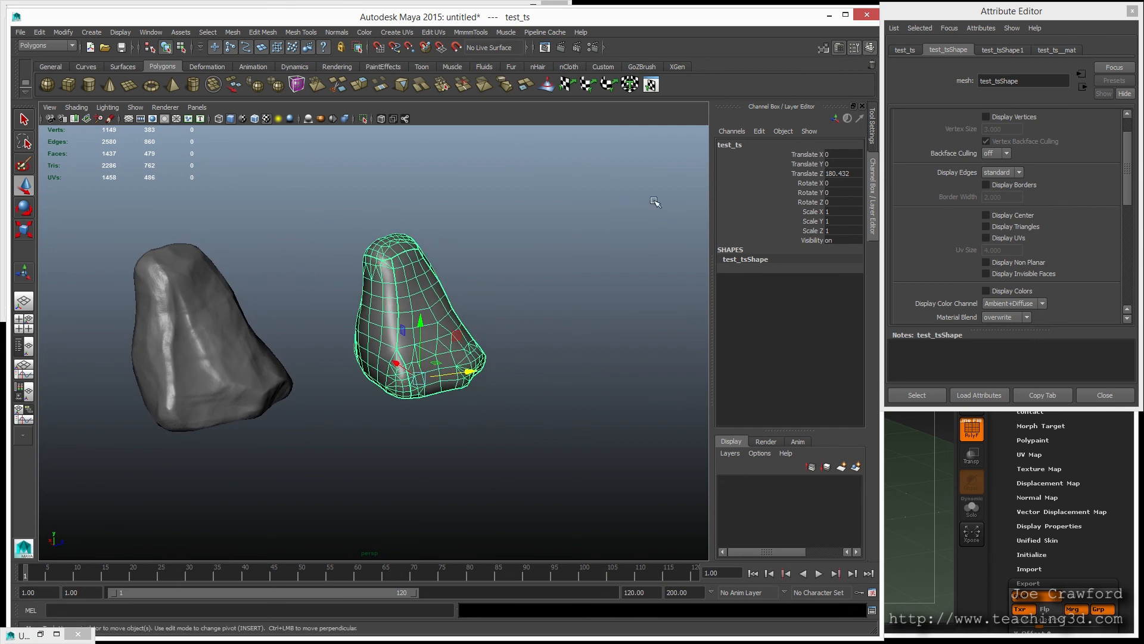
pyautogui.click(1054, 49)
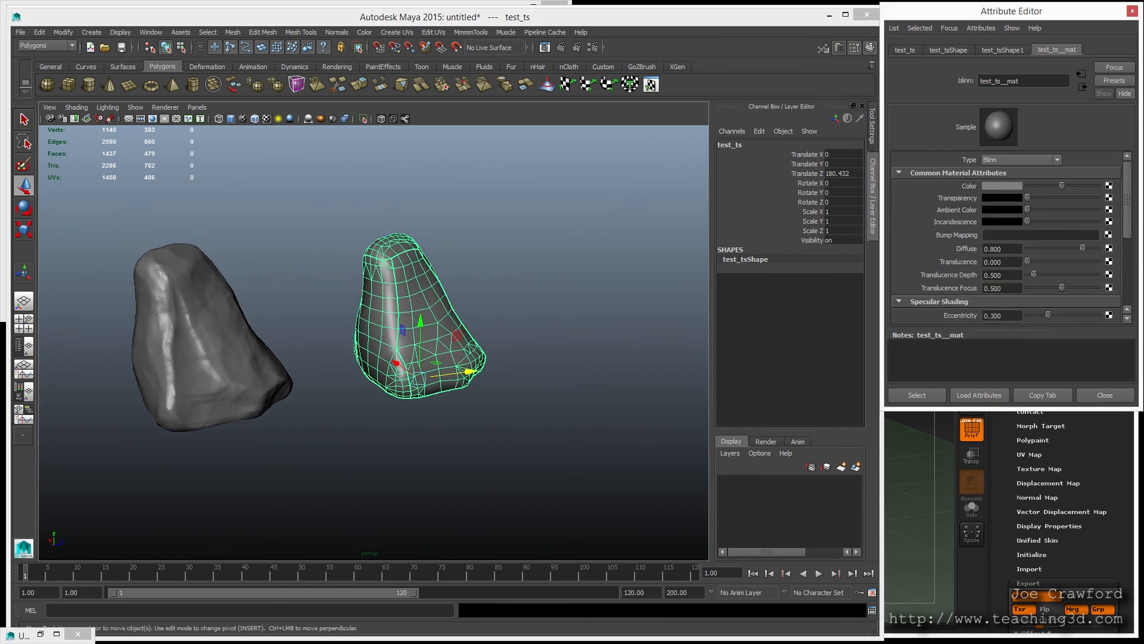
pyautogui.click(373, 220)
pyautogui.click(377, 250)
pyautogui.moveTo(398, 273); pyautogui.dragTo(391, 494, button='right')
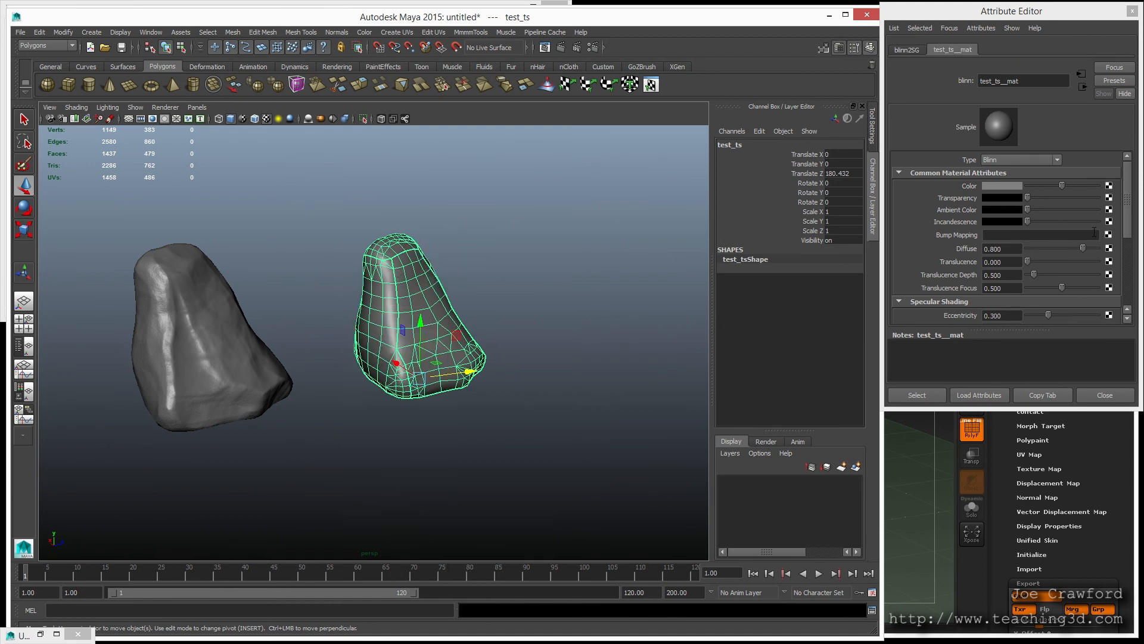
pyautogui.moveTo(1036, 82); pyautogui.dragTo(865, 86)
pyautogui.click(1036, 84)
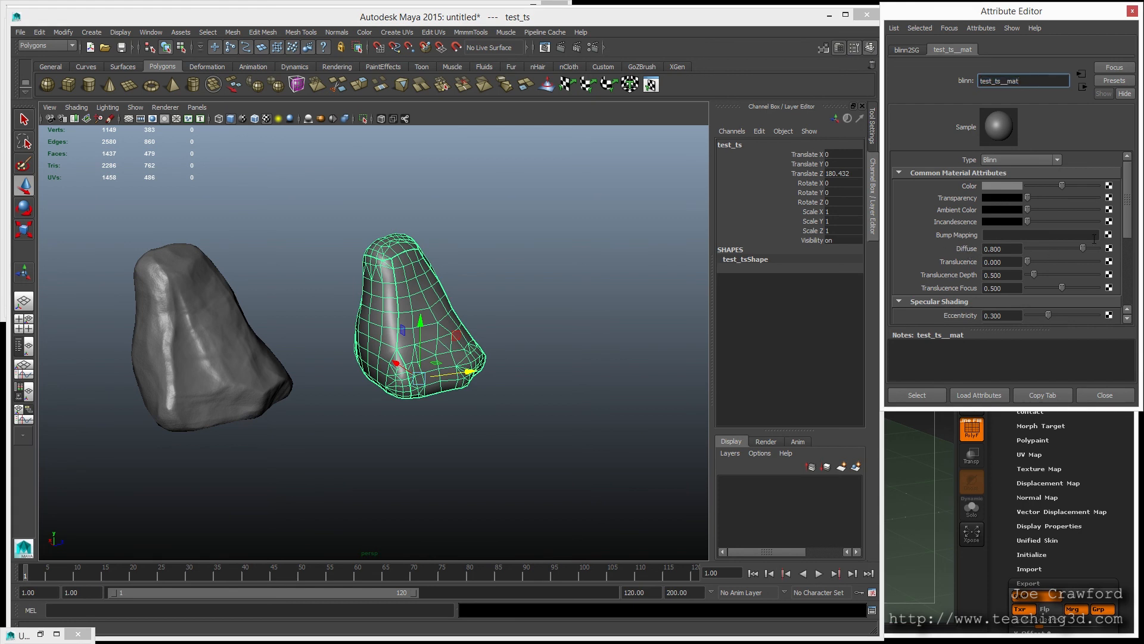
# Connect a File texture to the material's Bump Mapping and set its use to Tangent Space Normals
pyautogui.click(1108, 235)
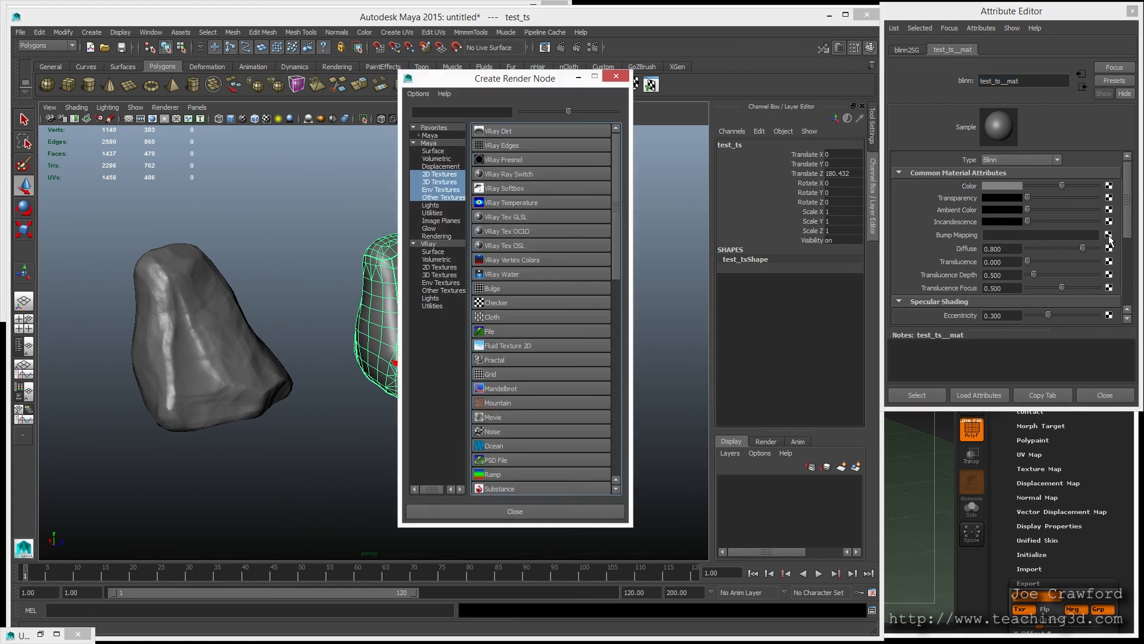
pyautogui.click(517, 332)
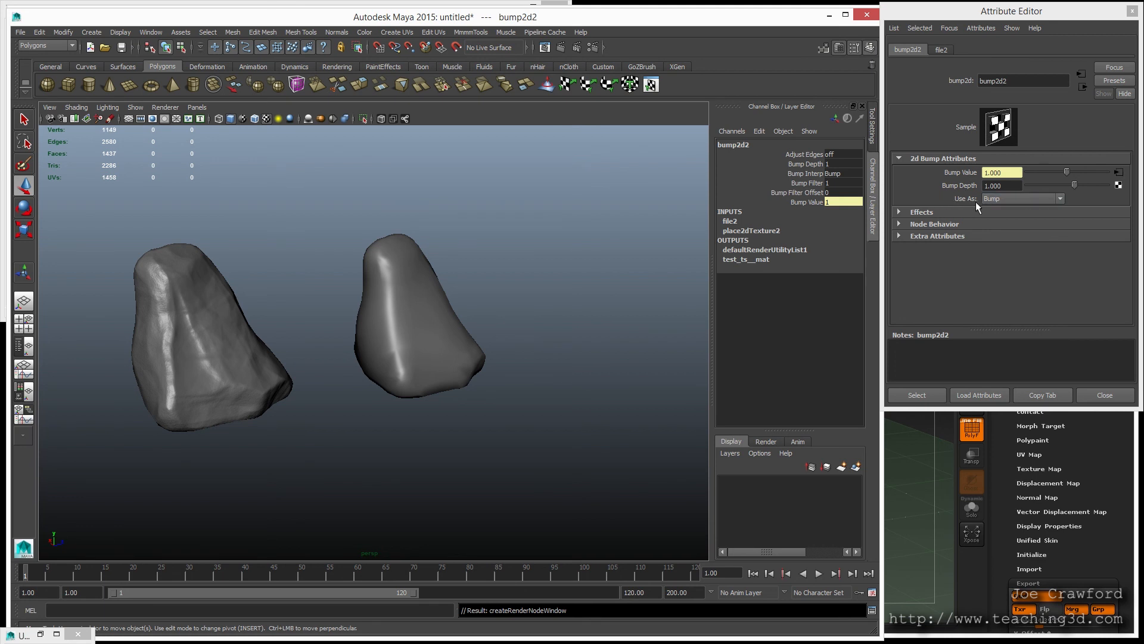
pyautogui.click(1027, 198)
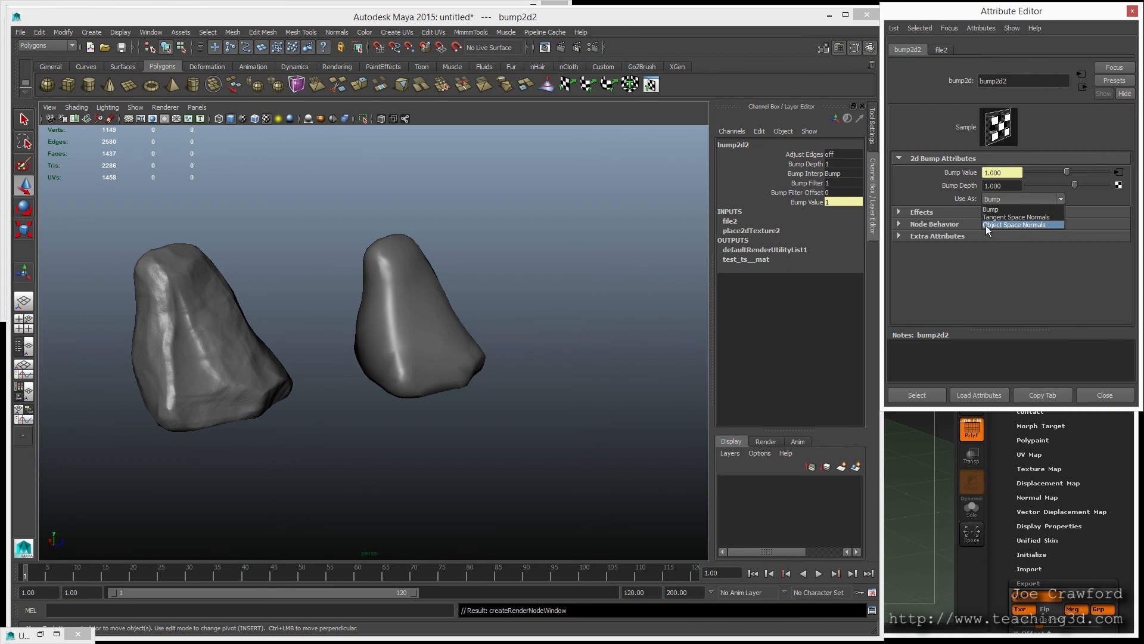
pyautogui.click(1038, 219)
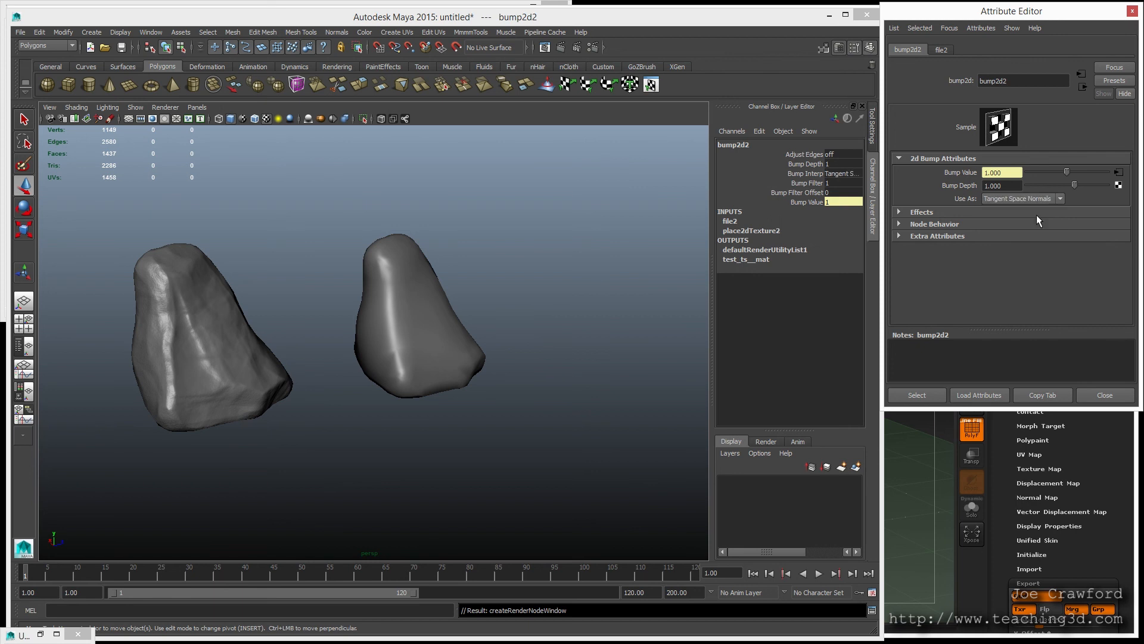
# Load low_normals_mikk.tga from the baking folder as the bump file texture's image and close the Attribute Editor
pyautogui.click(1119, 173)
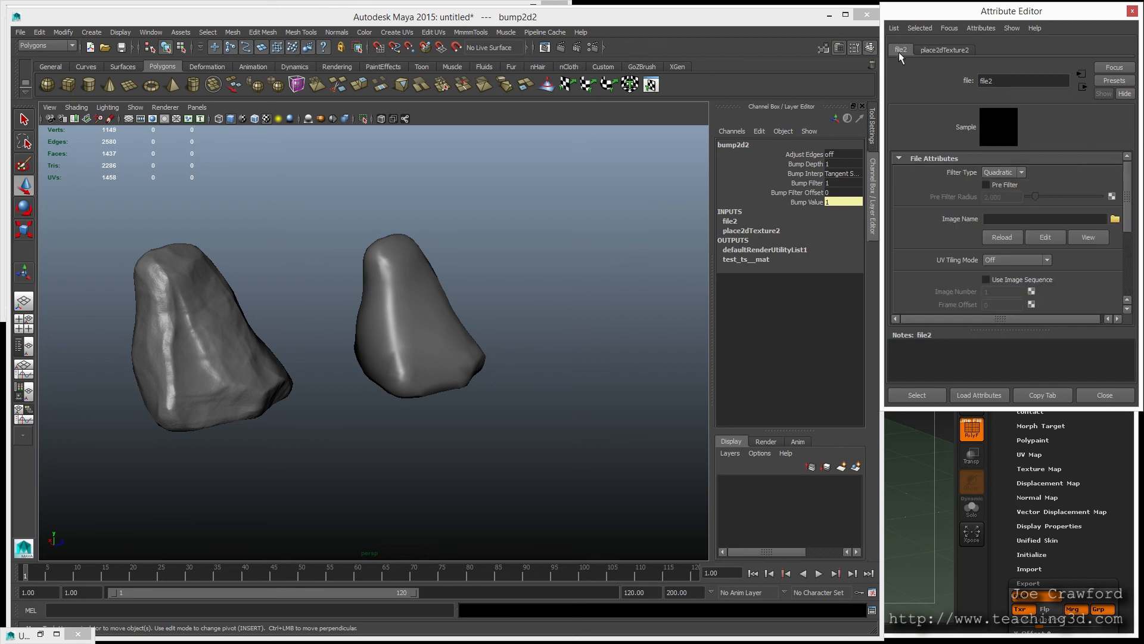
pyautogui.click(1011, 220)
pyautogui.click(1115, 219)
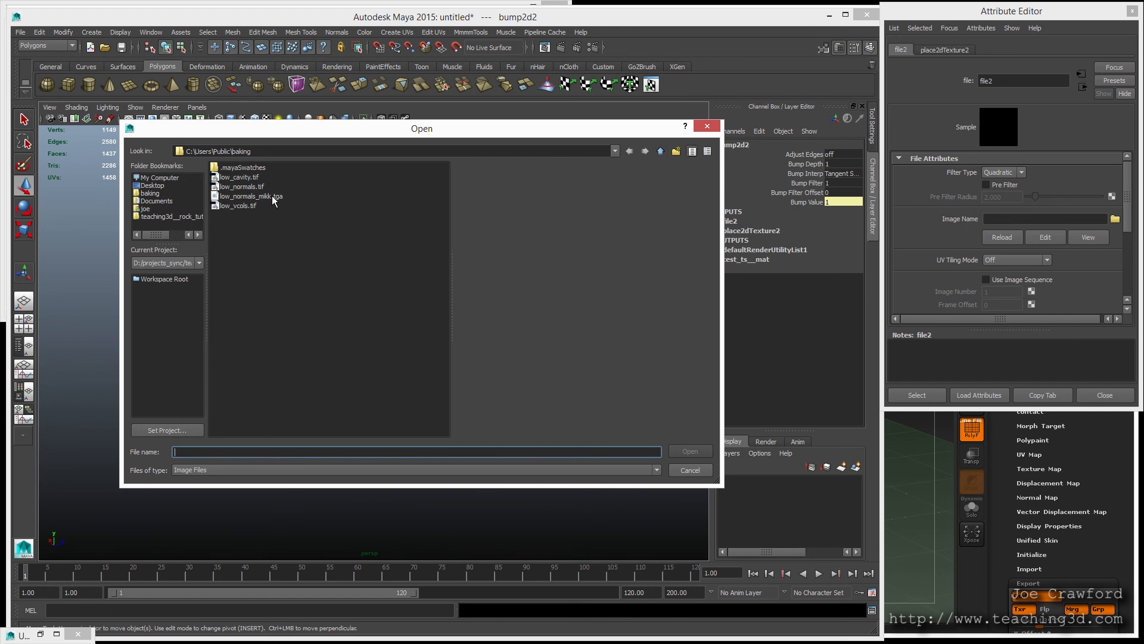
pyautogui.click(238, 197)
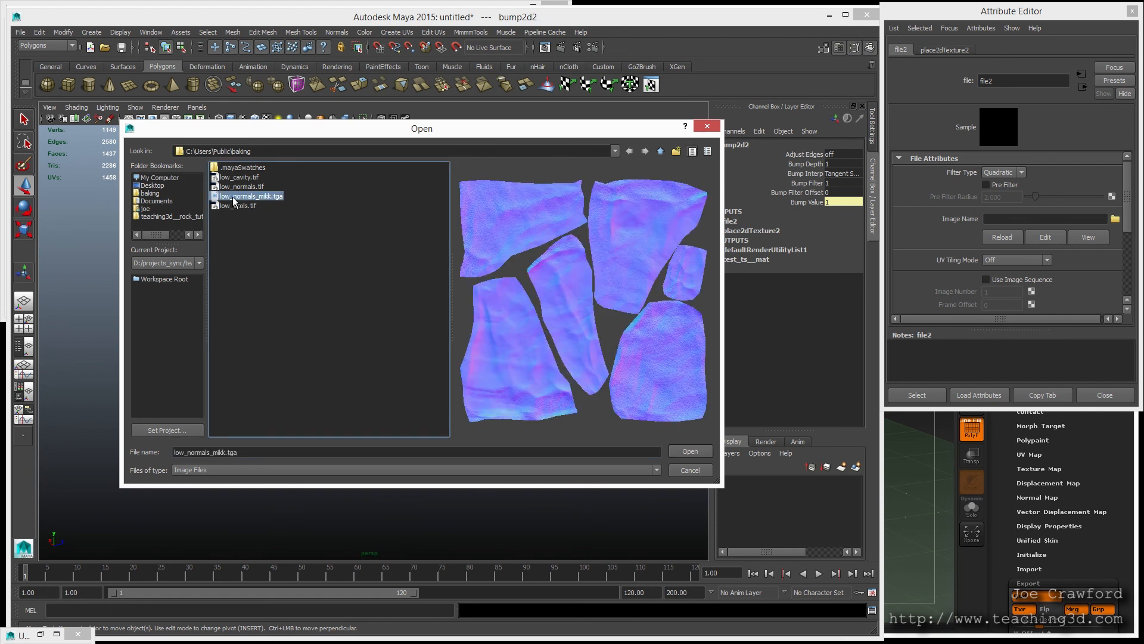
pyautogui.click(691, 451)
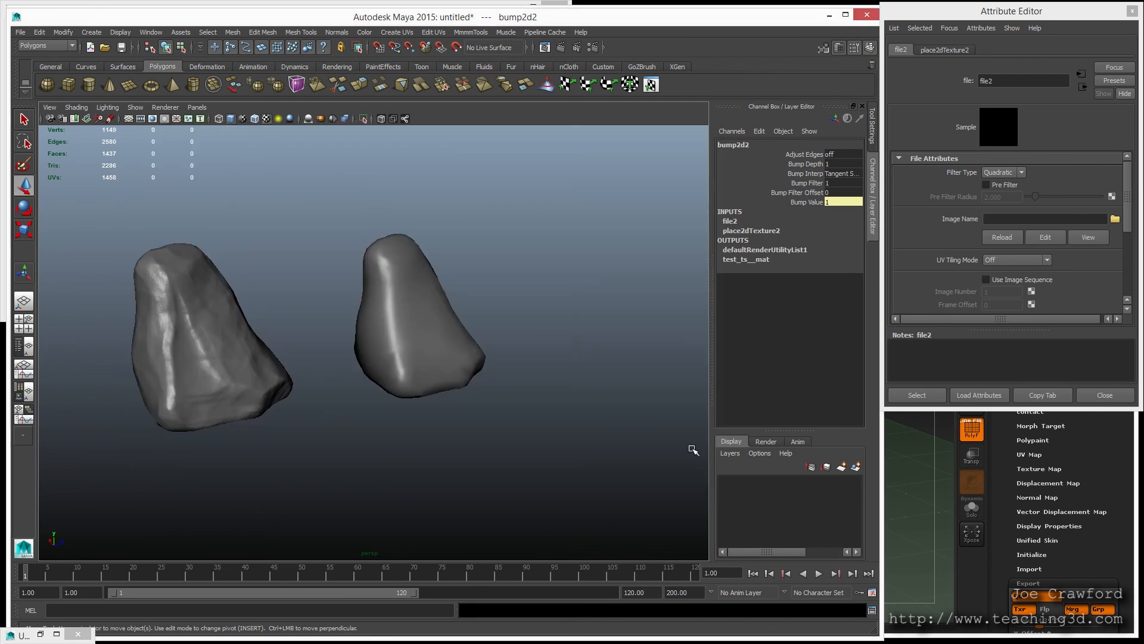
pyautogui.click(1113, 393)
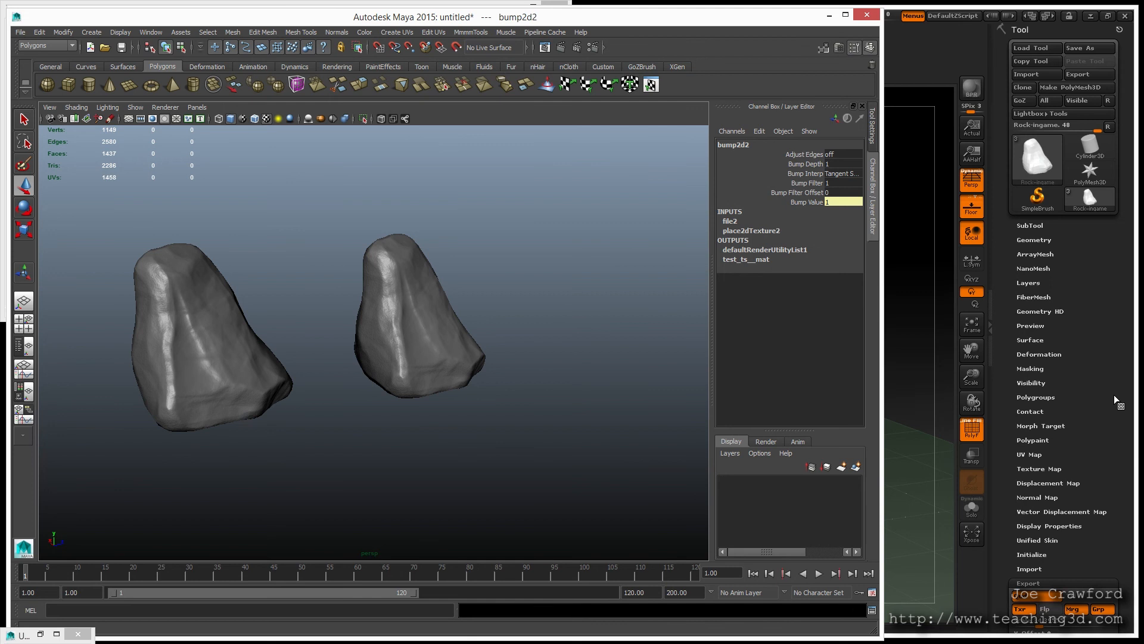
# Compare the surface shading of the test_os and test_ts rocks from several angles, selecting each in turn
pyautogui.click(410, 436)
pyautogui.keyDown('alt'); pyautogui.moveTo(441, 463); pyautogui.dragTo(358, 462); pyautogui.keyUp('alt')
pyautogui.keyDown('alt'); pyautogui.moveTo(358, 463); pyautogui.dragTo(596, 502, button='right'); pyautogui.keyUp('alt')
pyautogui.keyDown('alt'); pyautogui.moveTo(424, 458); pyautogui.dragTo(277, 328, button='middle'); pyautogui.keyUp('alt')
pyautogui.keyDown('alt'); pyautogui.moveTo(277, 327); pyautogui.dragTo(247, 388); pyautogui.keyUp('alt')
pyautogui.keyDown('alt'); pyautogui.moveTo(248, 388); pyautogui.dragTo(171, 409, button='right'); pyautogui.keyUp('alt')
pyautogui.keyDown('alt'); pyautogui.moveTo(171, 408); pyautogui.dragTo(333, 438); pyautogui.keyUp('alt')
pyautogui.keyDown('alt'); pyautogui.moveTo(333, 438); pyautogui.dragTo(296, 466, button='right'); pyautogui.keyUp('alt')
pyautogui.keyDown('alt'); pyautogui.moveTo(296, 466); pyautogui.dragTo(308, 425, button='middle'); pyautogui.keyUp('alt')
pyautogui.keyDown('alt'); pyautogui.moveTo(308, 425); pyautogui.dragTo(338, 409); pyautogui.keyUp('alt')
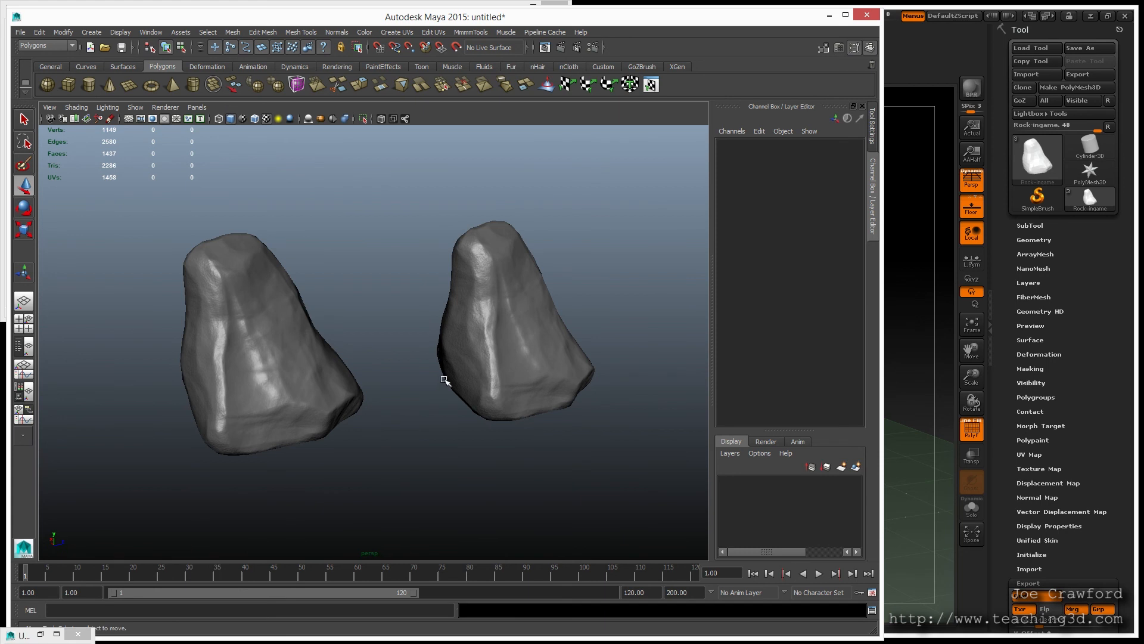
pyautogui.click(465, 372)
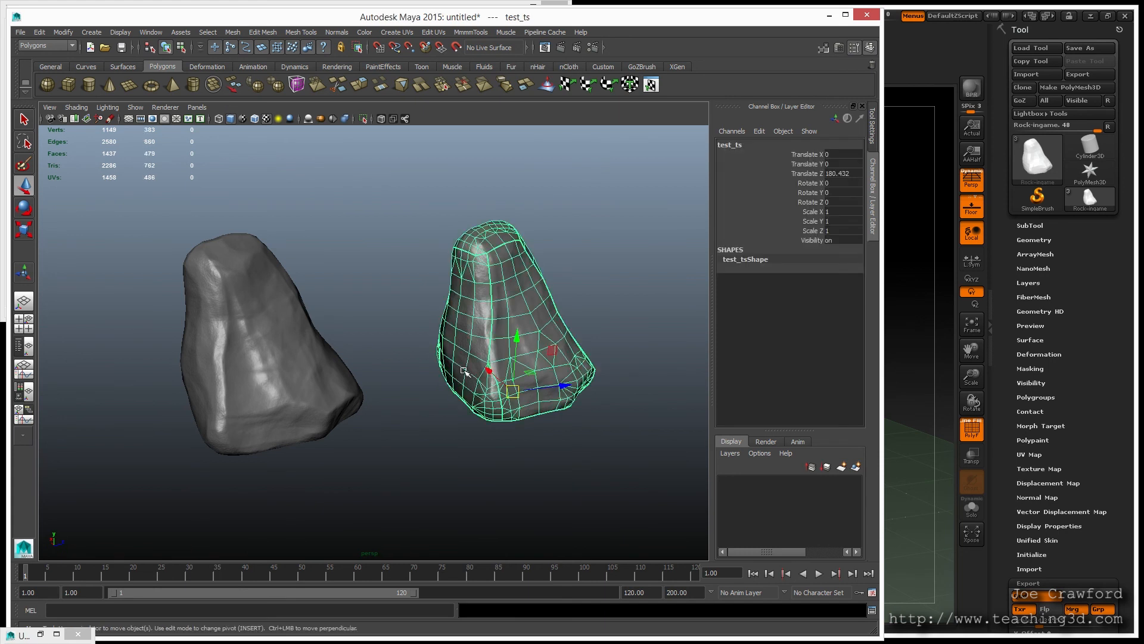
pyautogui.click(382, 458)
pyautogui.click(301, 384)
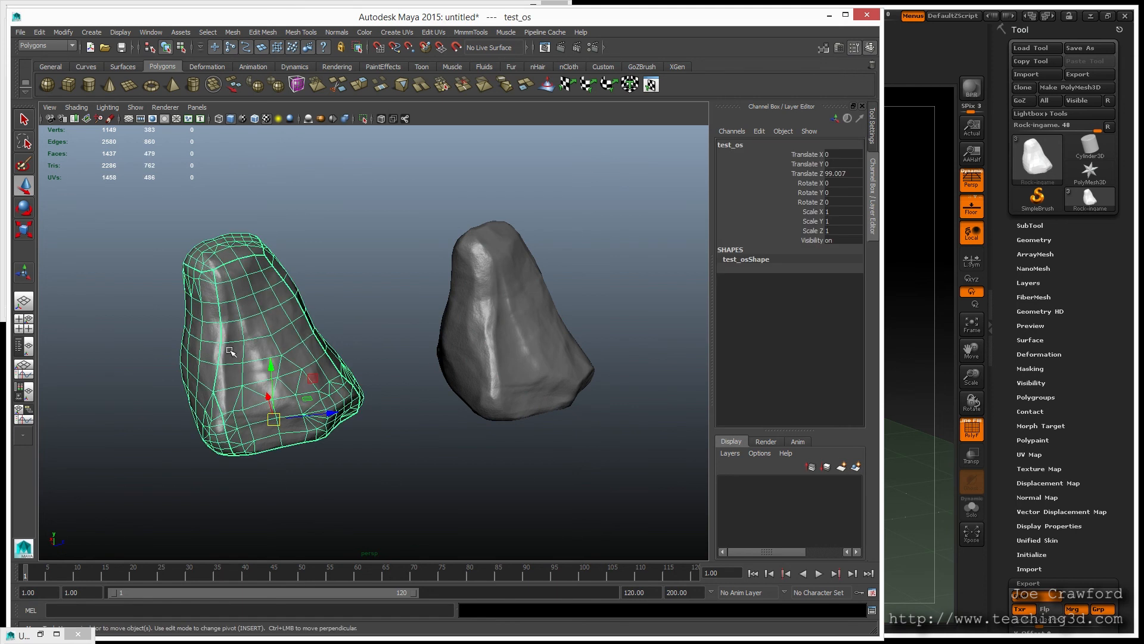
pyautogui.click(503, 345)
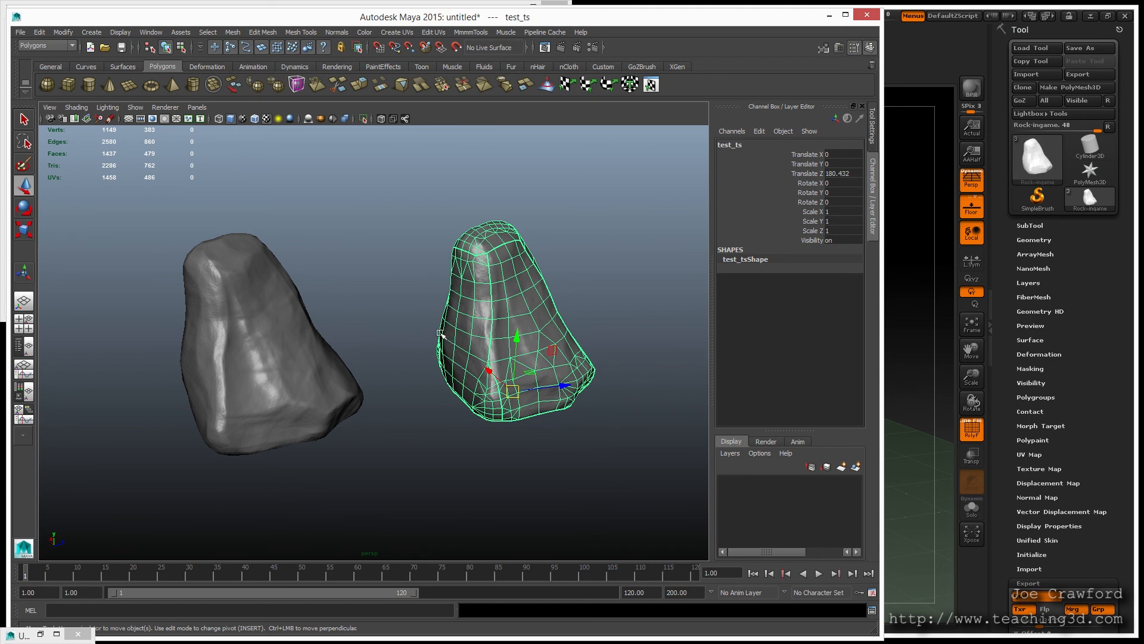
pyautogui.click(399, 314)
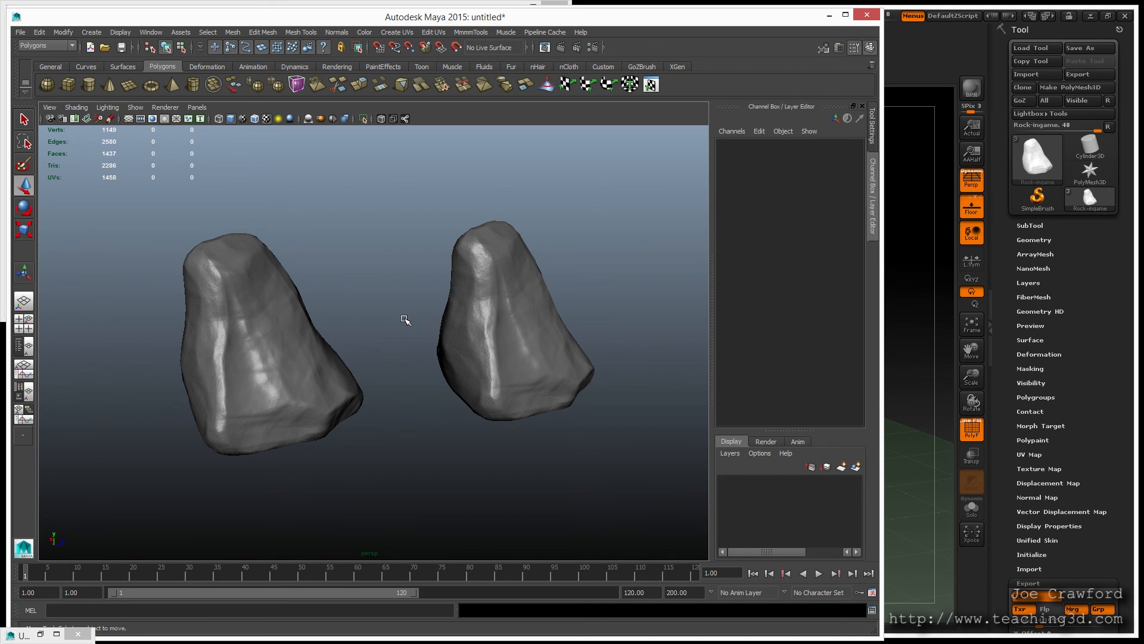
pyautogui.moveTo(411, 325)
pyautogui.keyDown('alt'); pyautogui.mouseDown()
pyautogui.moveTo(373, 316)
pyautogui.moveTo(437, 301)
pyautogui.moveTo(440, 324)
pyautogui.mouseUp(); pyautogui.keyUp('alt')
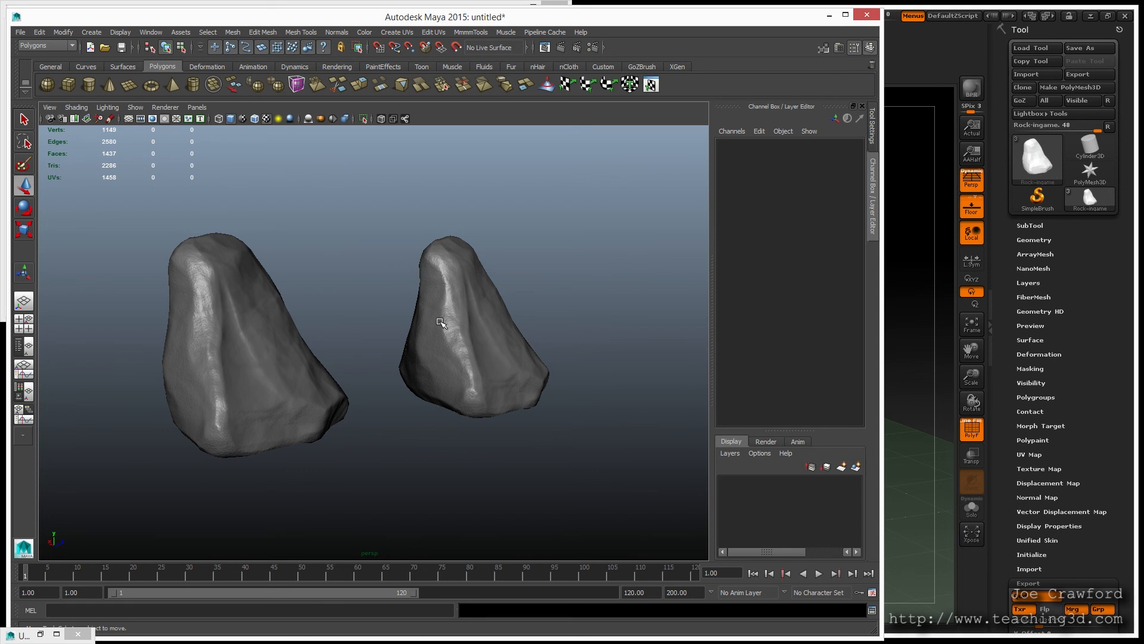
pyautogui.click(214, 356)
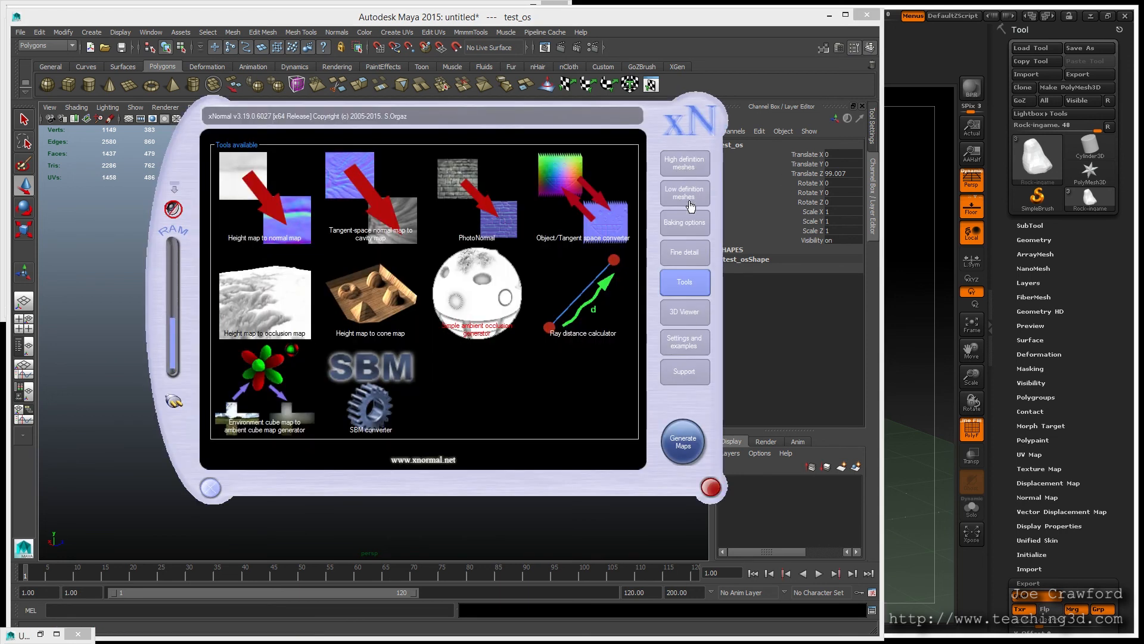
# Switch to xNormal, set low.OBJ's maximum rear ray distance to 4 and name the bake output low_normals_direct_mikk.tif
pyautogui.click(686, 196)
pyautogui.click(427, 163)
pyautogui.write('4')
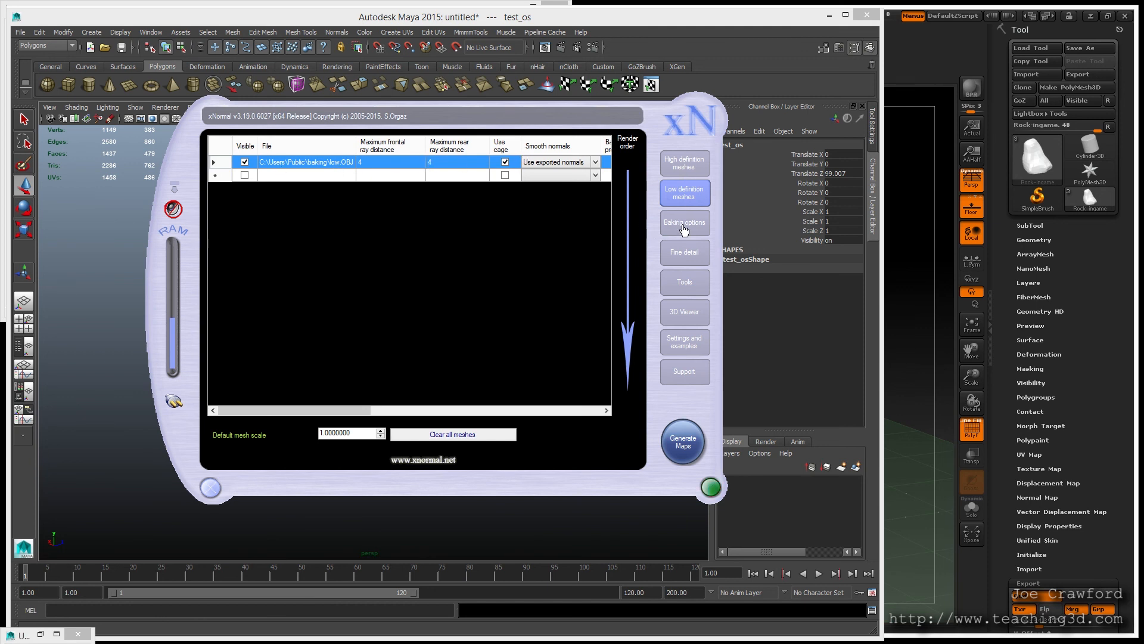
pyautogui.click(683, 174)
pyautogui.click(684, 190)
pyautogui.click(686, 224)
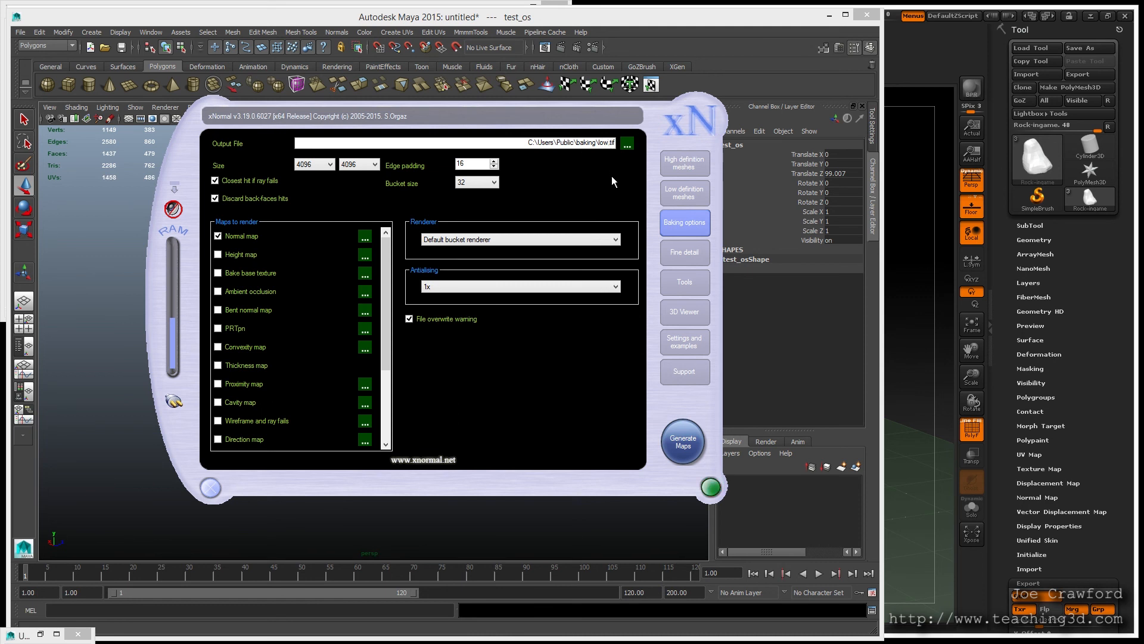
pyautogui.write('_normals_direct_mikk')
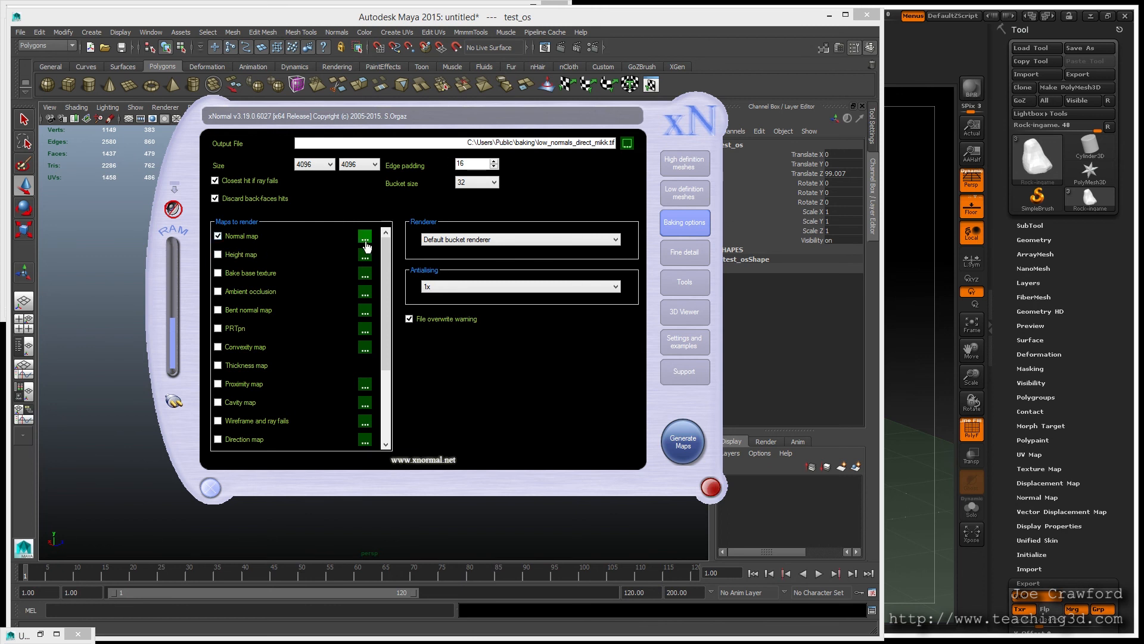
# Enable Tangent space for the normal map, bake it and close the preview once the map is generated
pyautogui.click(364, 239)
pyautogui.click(516, 314)
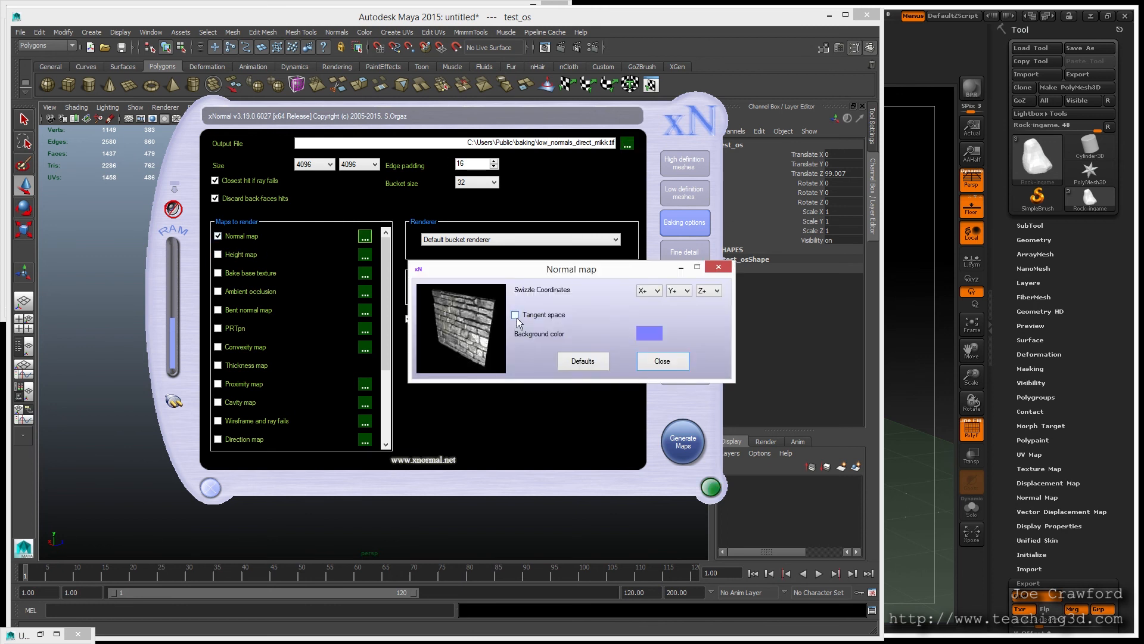
pyautogui.click(662, 361)
pyautogui.click(671, 442)
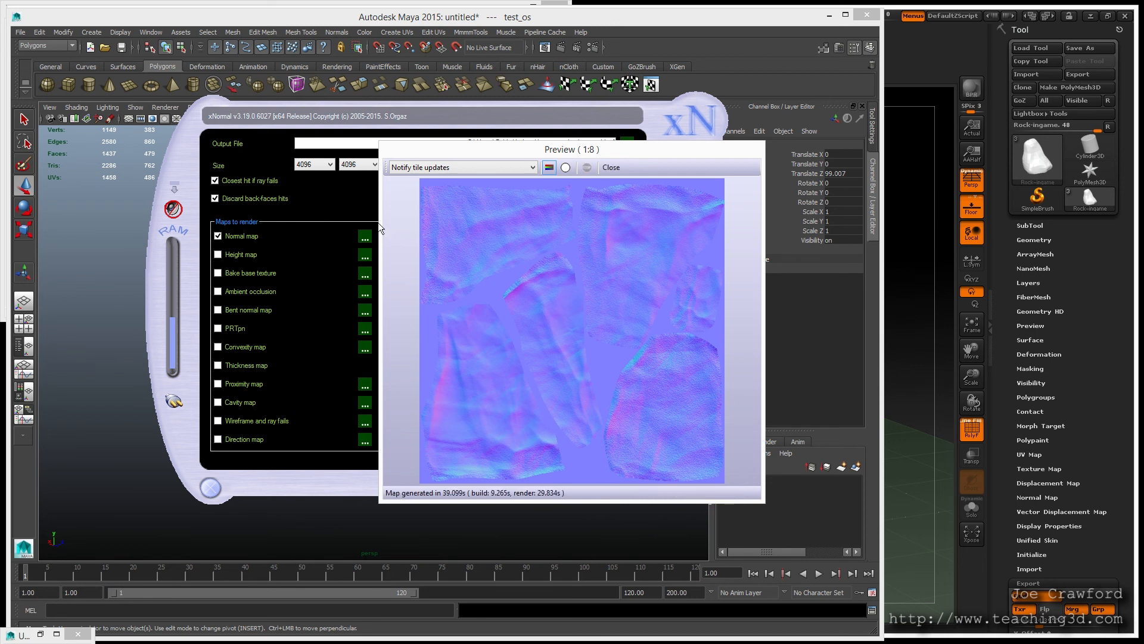
pyautogui.click(610, 167)
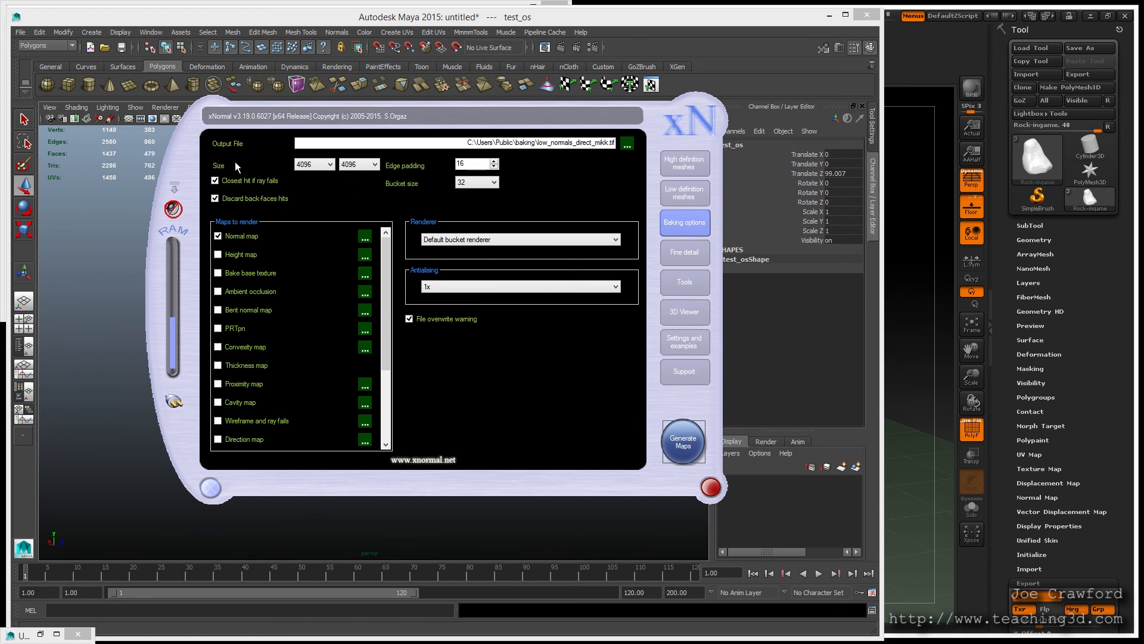
# Switch to Maya, duplicate the test_os rock and move the copy in front of it to about -85 in X
pyautogui.click(559, 22)
pyautogui.click(401, 455)
pyautogui.click(256, 385)
pyautogui.keyDown('alt'); pyautogui.moveTo(308, 367); pyautogui.dragTo(321, 378); pyautogui.keyUp('alt')
pyautogui.keyDown('alt'); pyautogui.moveTo(320, 378); pyautogui.dragTo(173, 330, button='right'); pyautogui.keyUp('alt')
pyautogui.hotkey('ctrl', 'd')
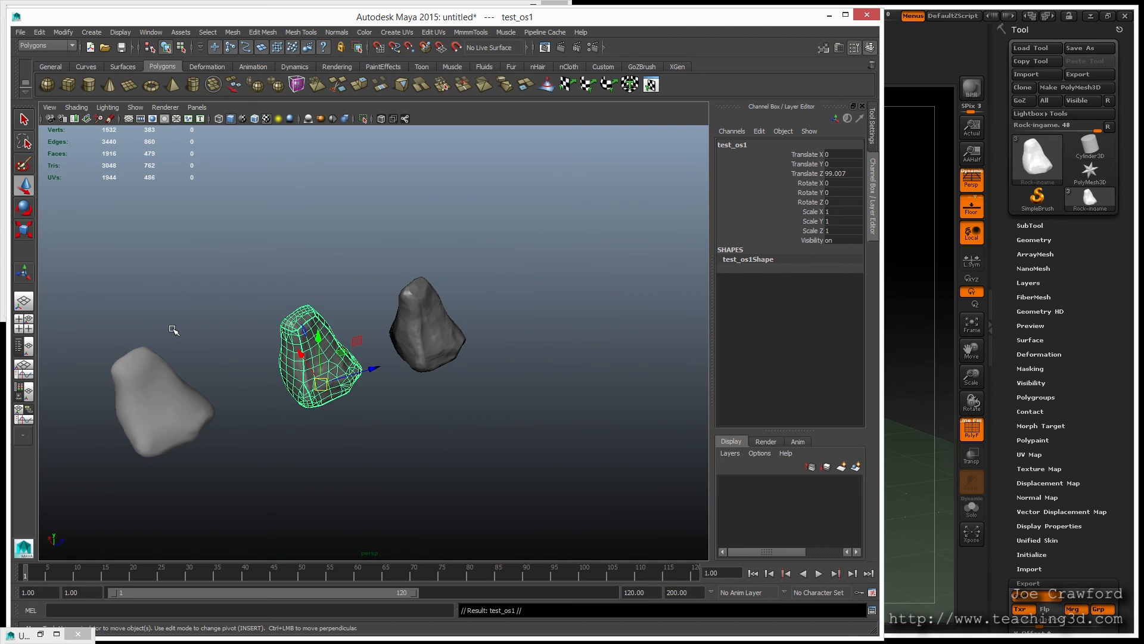
pyautogui.moveTo(302, 354); pyautogui.dragTo(351, 432)
# Rename the duplicated rock as test_ts_direct
pyautogui.click(761, 146)
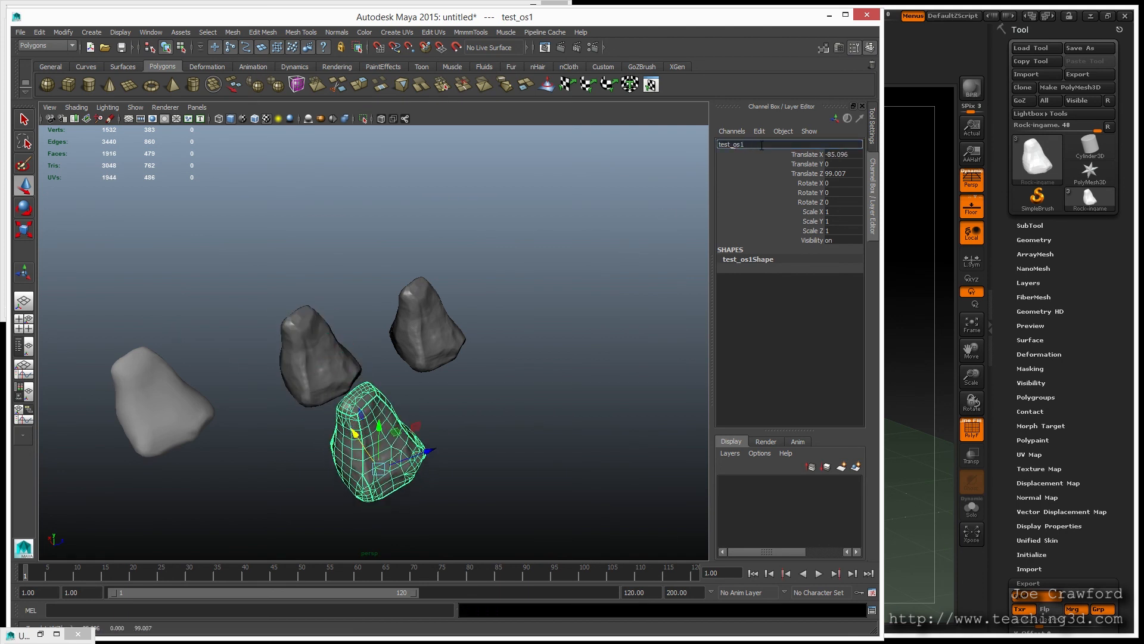
pyautogui.write('test_ts_direct')
pyautogui.press('Return')
# Assign a new Blinn material to the test_ts_direct rock and connect a File texture to its bump mapping
pyautogui.moveTo(376, 442); pyautogui.dragTo(360, 598, button='right')
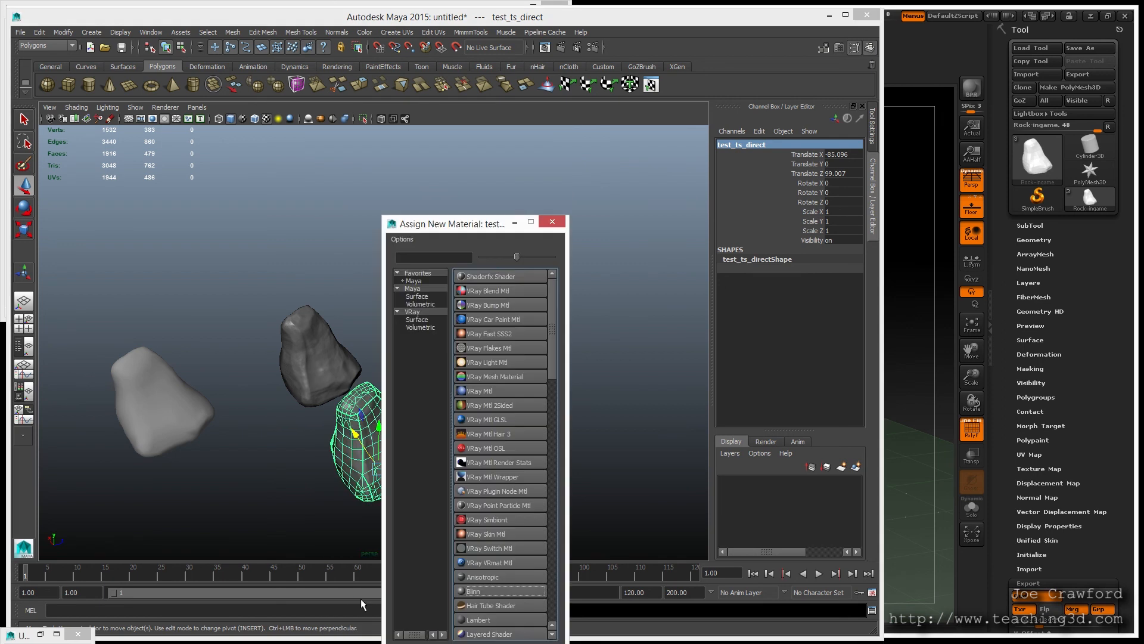
pyautogui.click(491, 591)
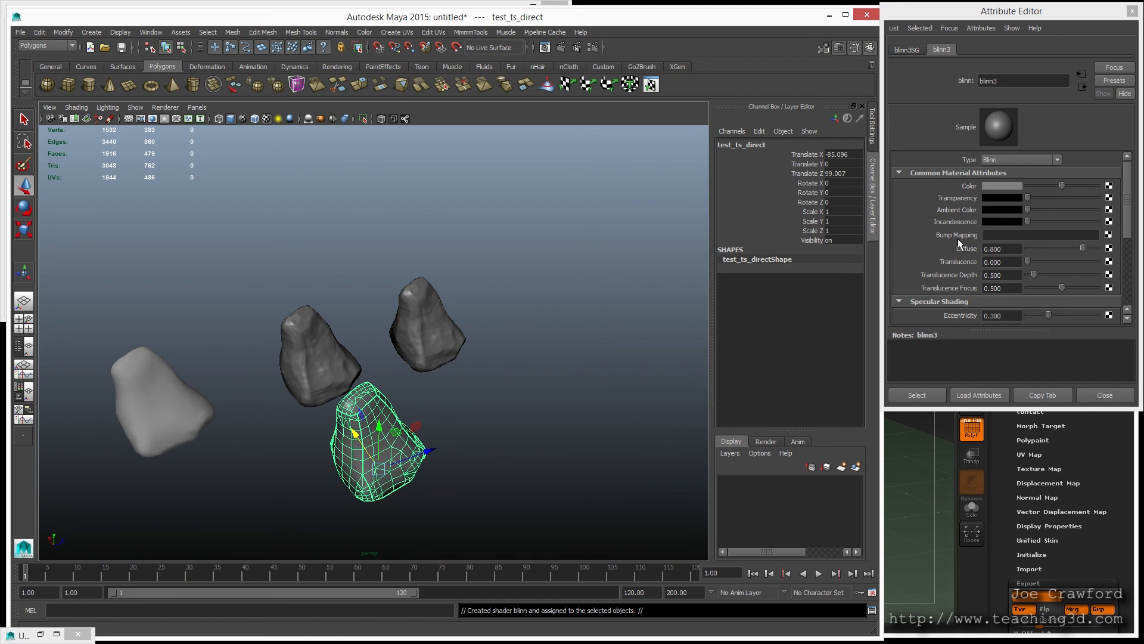
pyautogui.click(1108, 235)
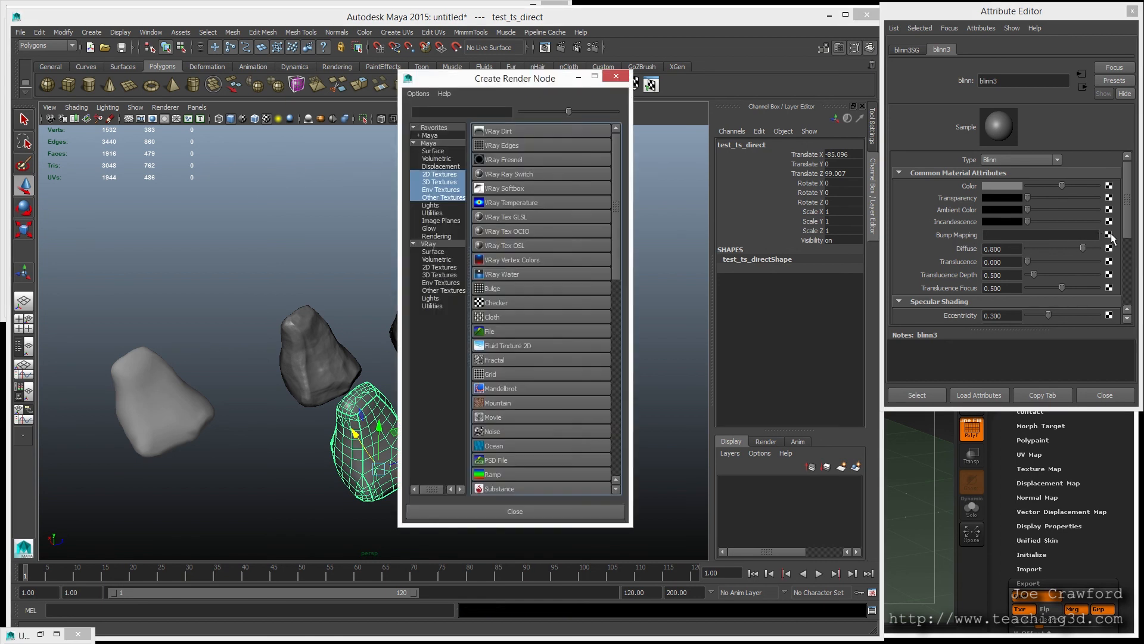
pyautogui.click(495, 331)
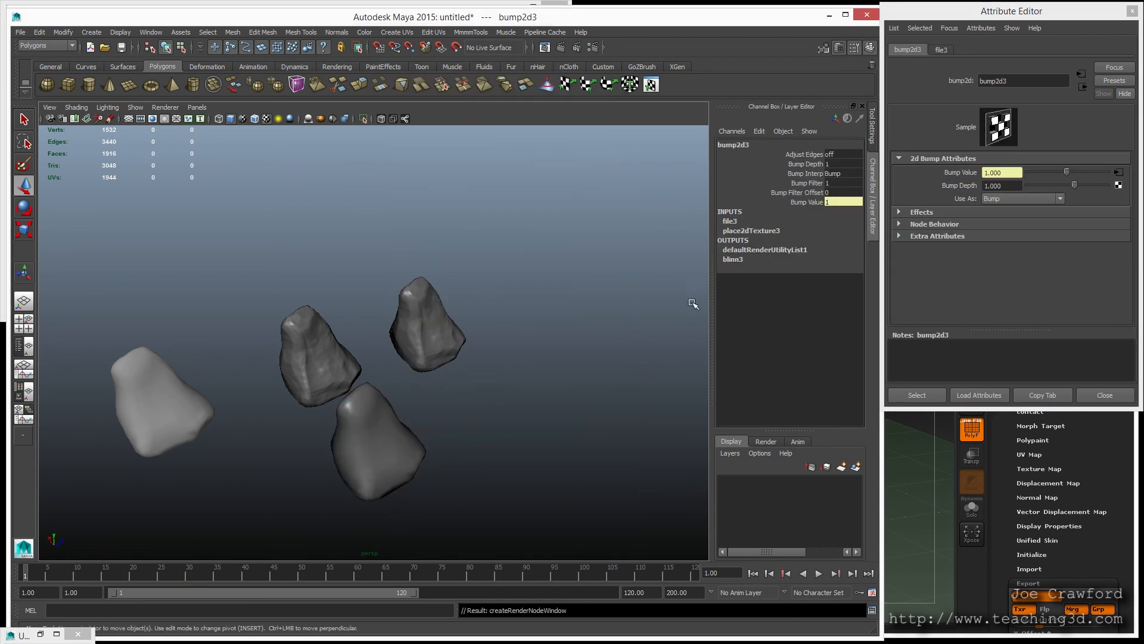
# Set the bump node to use Tangent Space Normals and load low_normals_direct_mikk_normals.tif from the baking folder into its file texture
pyautogui.click(1006, 199)
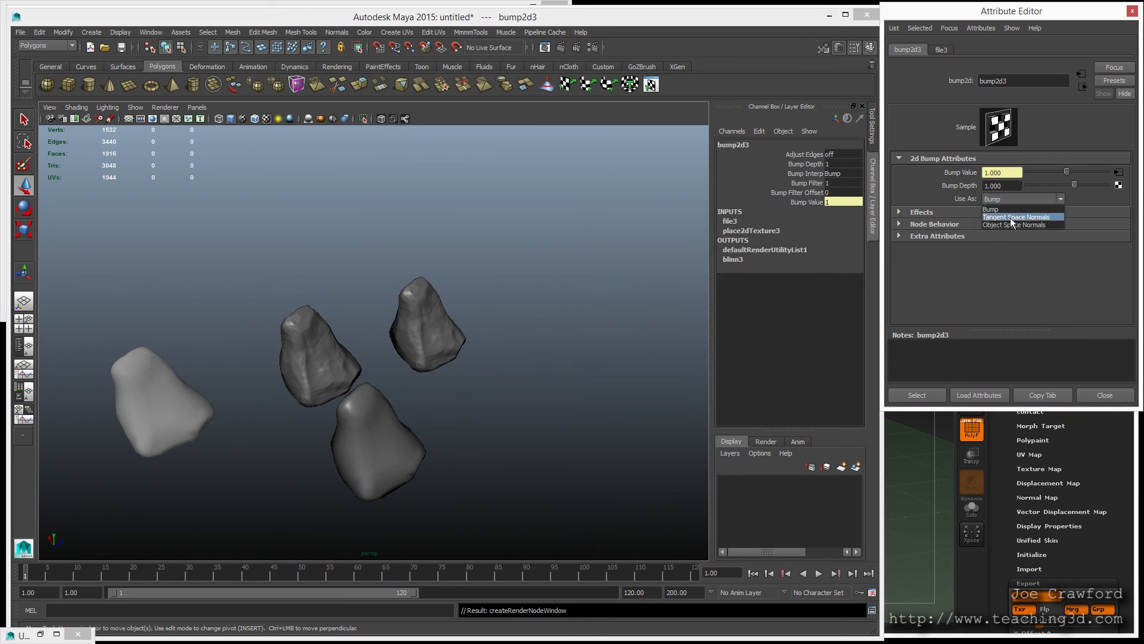
pyautogui.click(1011, 219)
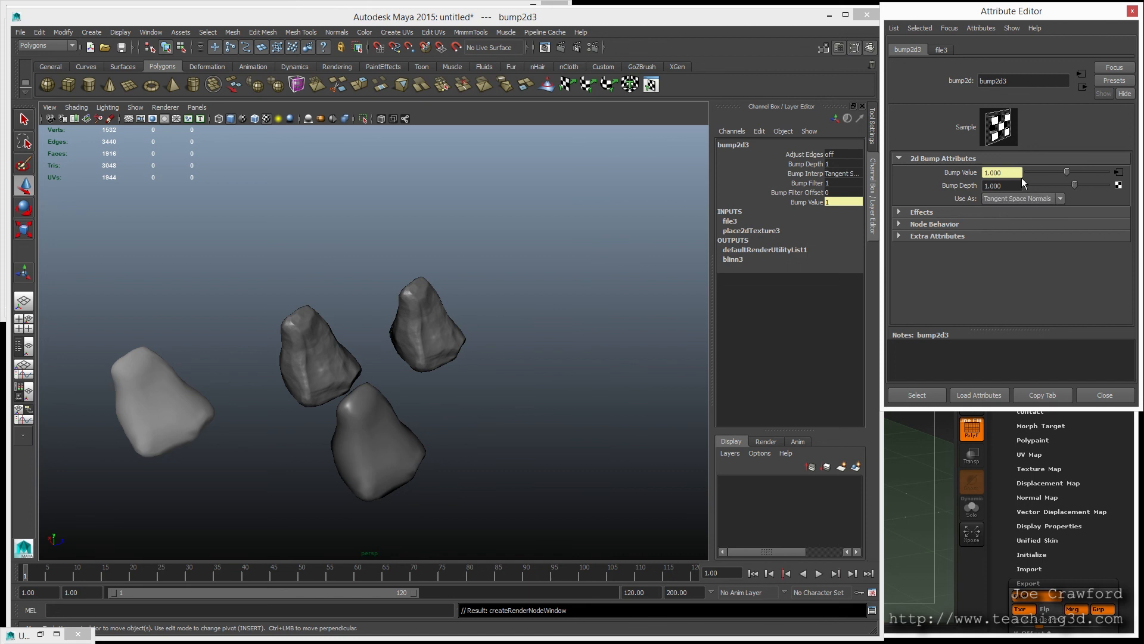
pyautogui.click(1119, 172)
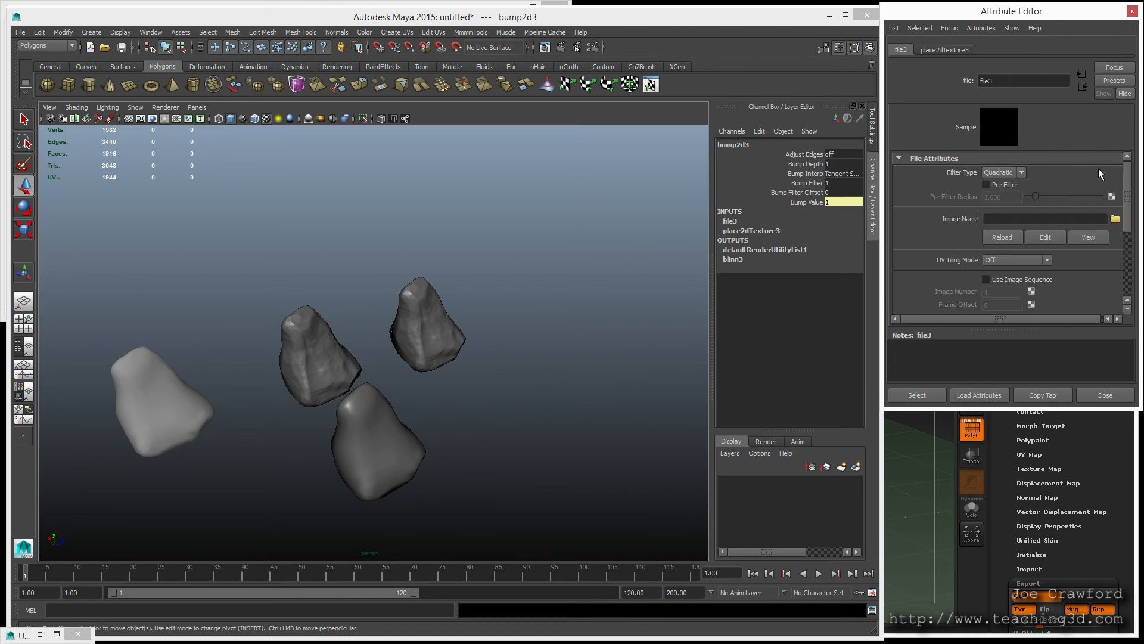
pyautogui.click(1115, 219)
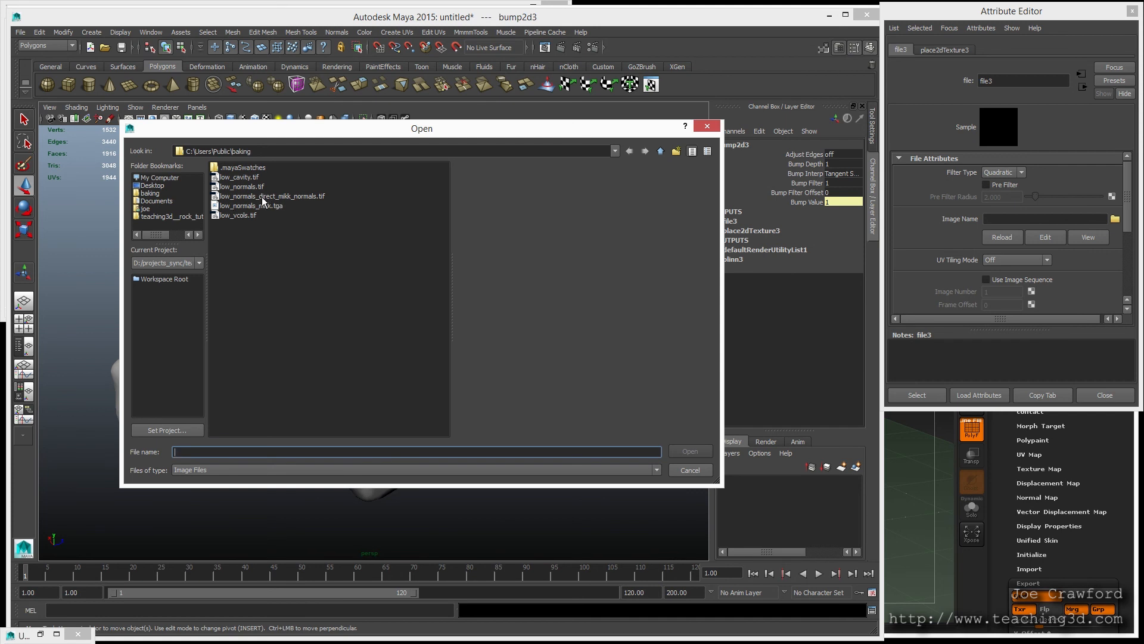
pyautogui.click(310, 197)
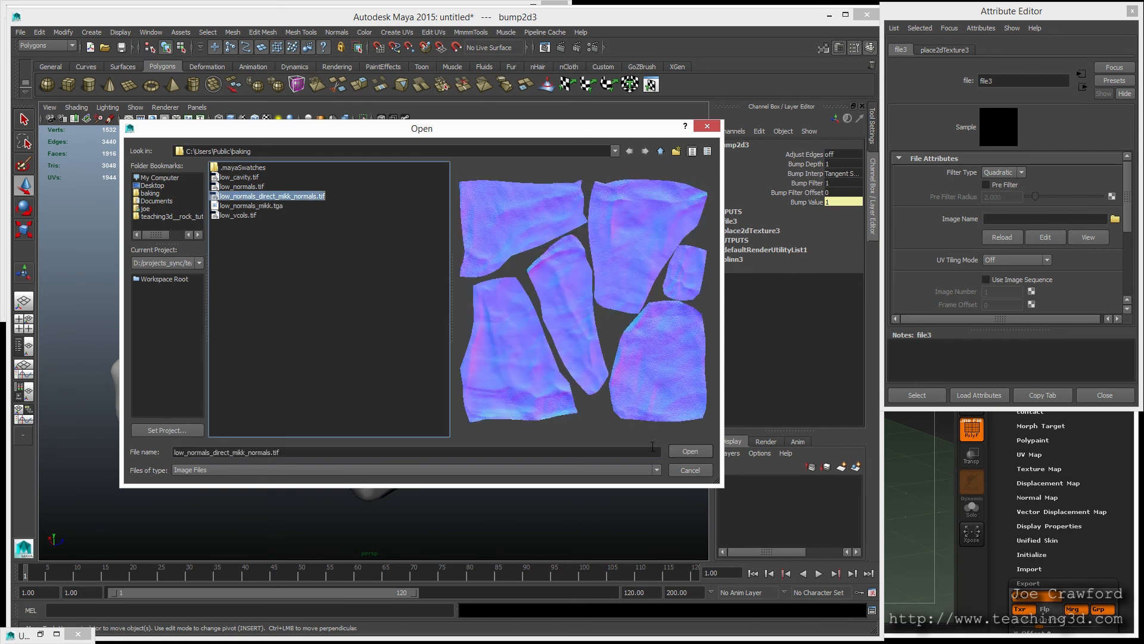
pyautogui.click(677, 451)
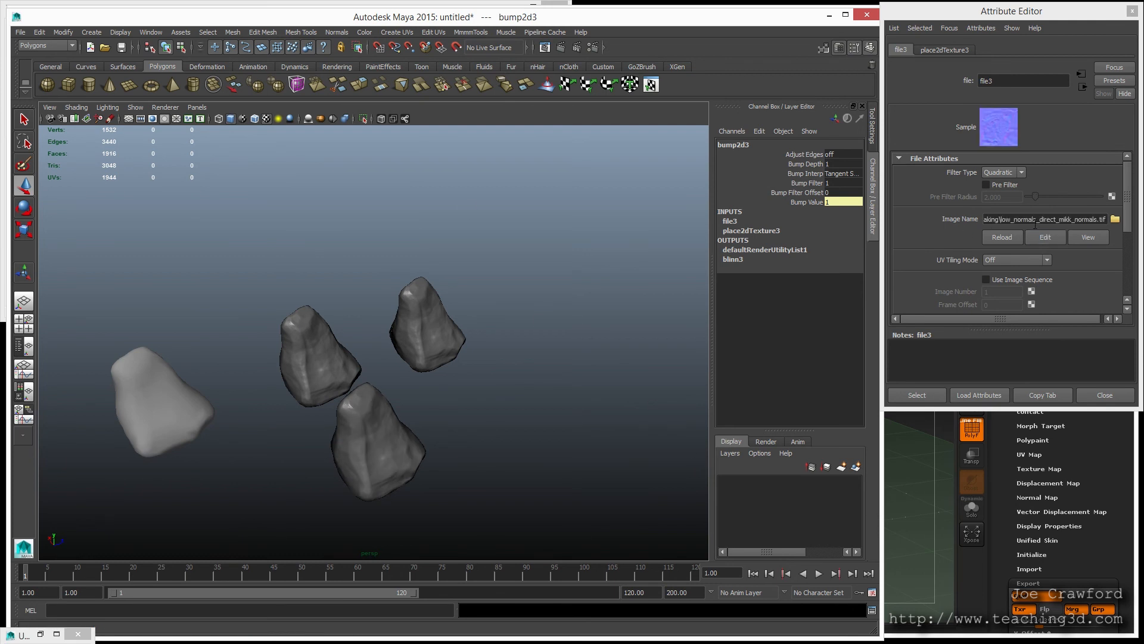
# Examine the parts of the loaded file name in the file texture's image path
pyautogui.moveTo(1015, 220); pyautogui.dragTo(1035, 220)
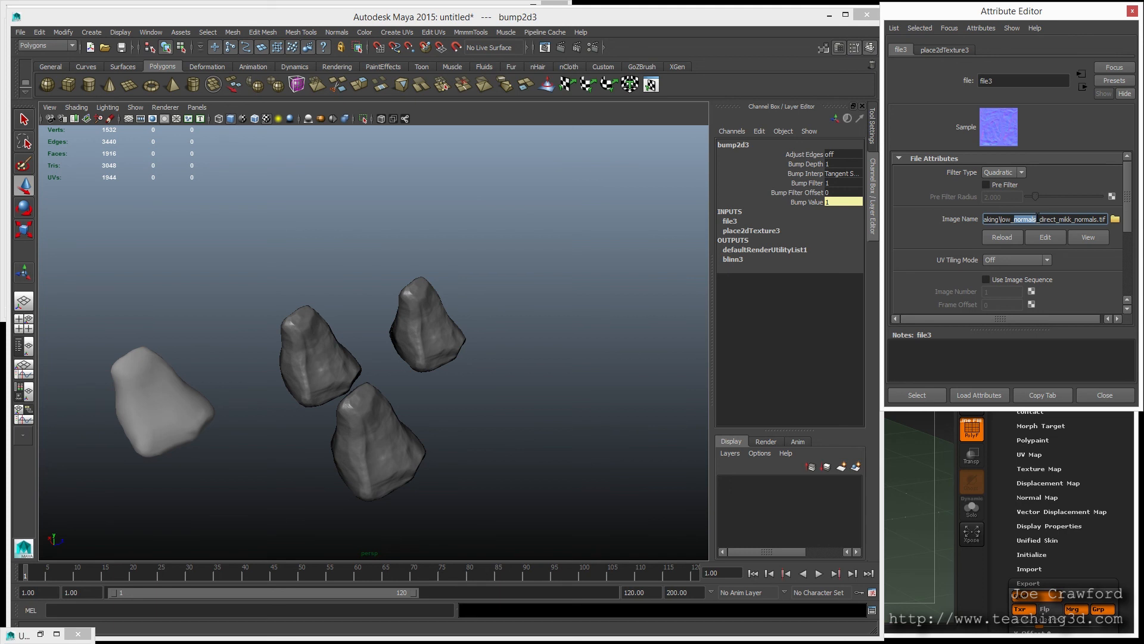
pyautogui.click(1016, 218)
pyautogui.click(1040, 220)
pyautogui.moveTo(1038, 220); pyautogui.dragTo(1011, 225)
pyautogui.click(1014, 220)
pyautogui.moveTo(1017, 219); pyautogui.dragTo(1040, 218)
pyautogui.click(1043, 216)
pyautogui.moveTo(1007, 219)
pyautogui.mouseDown()
pyautogui.moveTo(1057, 221)
pyautogui.moveTo(1007, 222)
pyautogui.mouseUp()
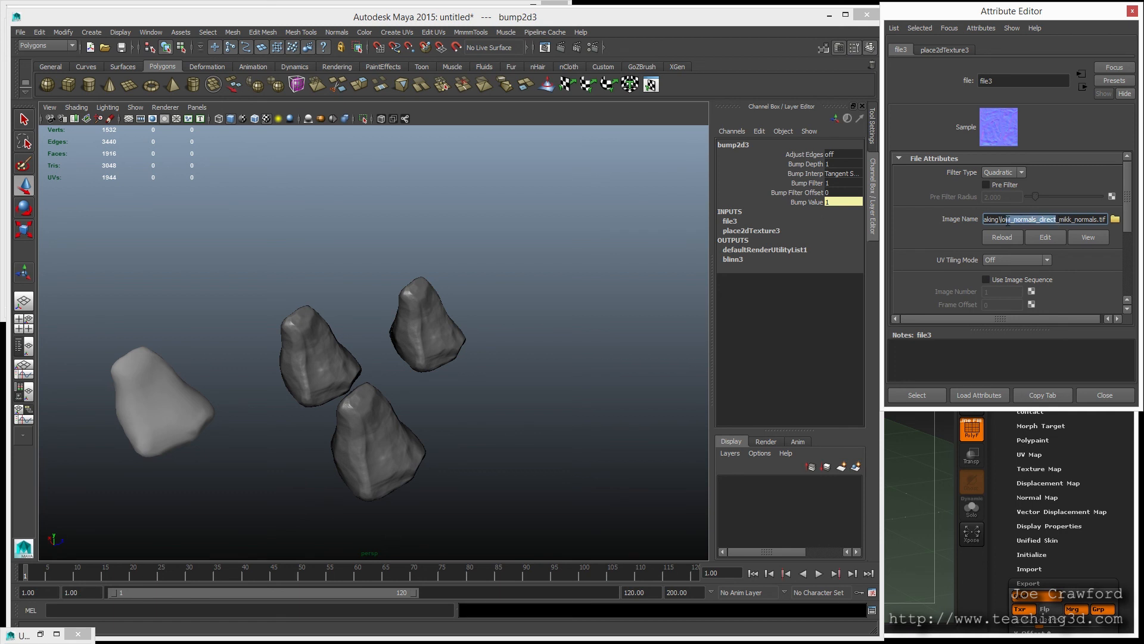
pyautogui.doubleClick(1064, 221)
pyautogui.click(1064, 221)
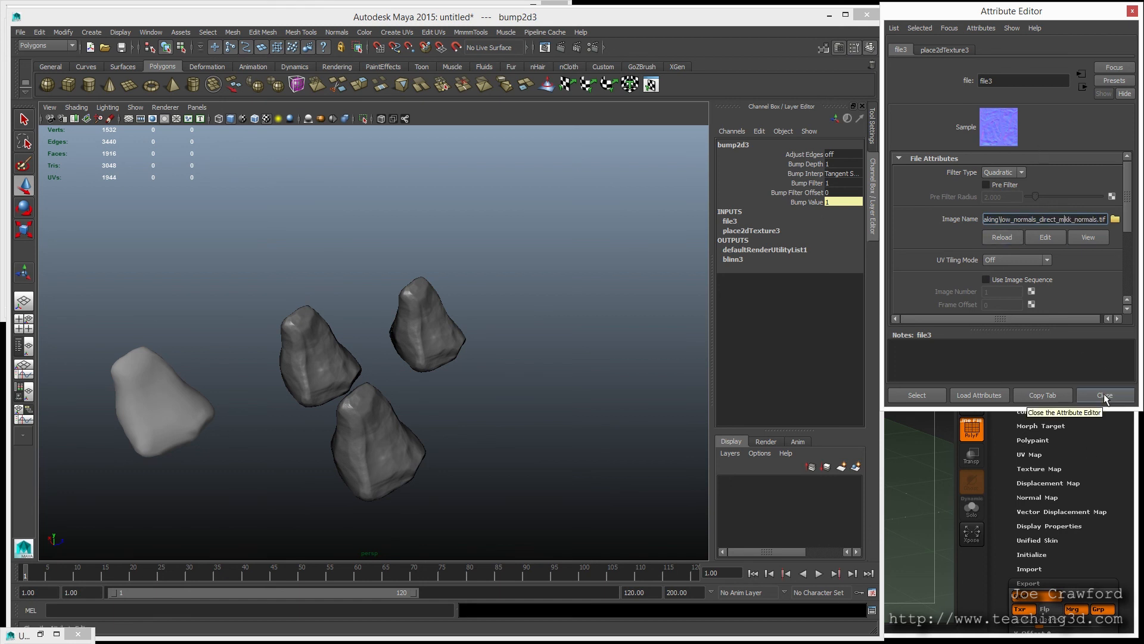
# Rename the test_ts_direct rock's Blinn material as test_ts_direct__mat
pyautogui.click(462, 459)
pyautogui.click(392, 465)
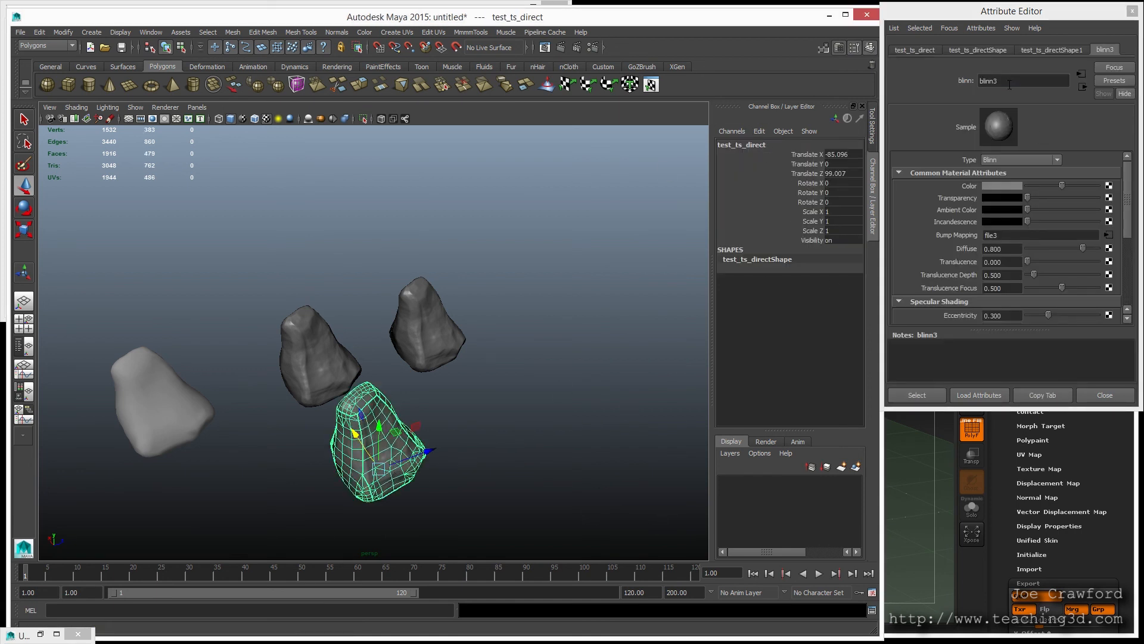
pyautogui.moveTo(1013, 82); pyautogui.dragTo(876, 85)
pyautogui.write('test_')
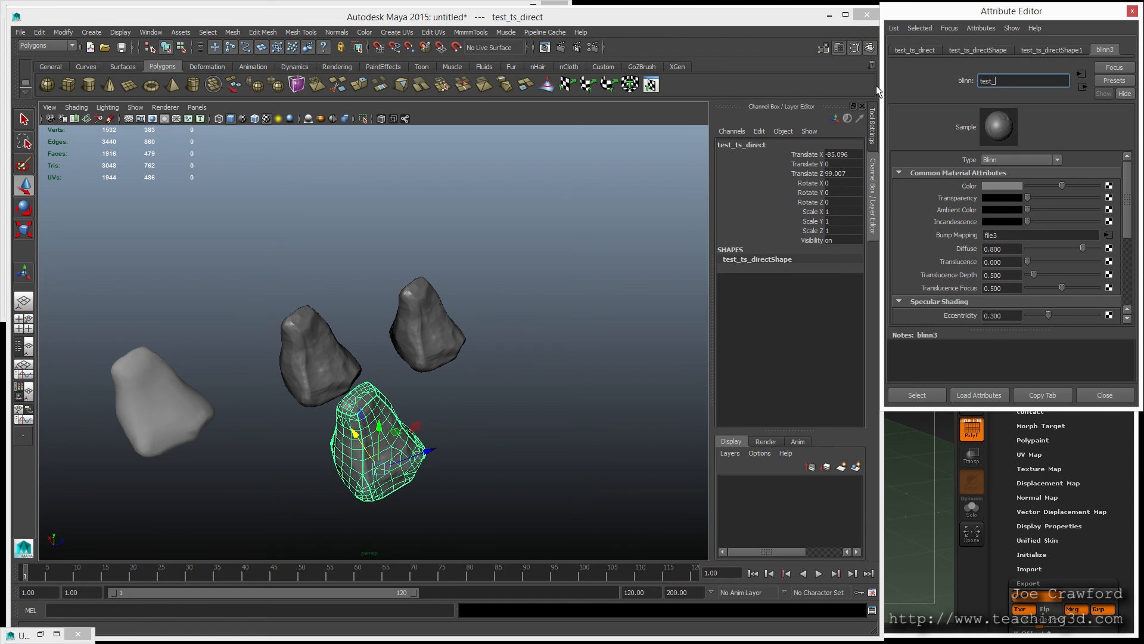
pyautogui.write('ts_direct__ma')
pyautogui.write('t')
pyautogui.press('Return')
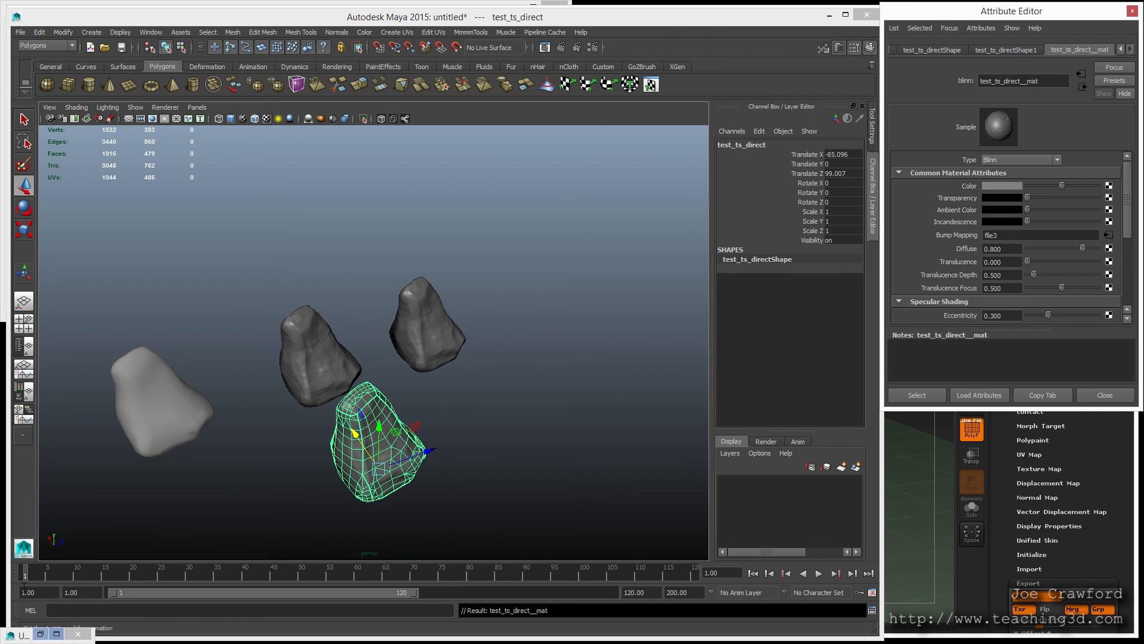
# Compare the surface shading of the test_os, test_ts and test_ts_direct rocks from several angles
pyautogui.click(301, 473)
pyautogui.keyDown('alt'); pyautogui.moveTo(301, 474); pyautogui.dragTo(234, 399); pyautogui.keyUp('alt')
pyautogui.keyDown('alt'); pyautogui.moveTo(235, 398); pyautogui.dragTo(417, 489, button='right'); pyautogui.keyUp('alt')
pyautogui.keyDown('alt'); pyautogui.moveTo(418, 488); pyautogui.dragTo(399, 401); pyautogui.keyUp('alt')
pyautogui.keyDown('alt'); pyautogui.moveTo(398, 401); pyautogui.dragTo(374, 430, button='right'); pyautogui.keyUp('alt')
pyautogui.keyDown('alt'); pyautogui.moveTo(374, 430); pyautogui.dragTo(352, 417); pyautogui.keyUp('alt')
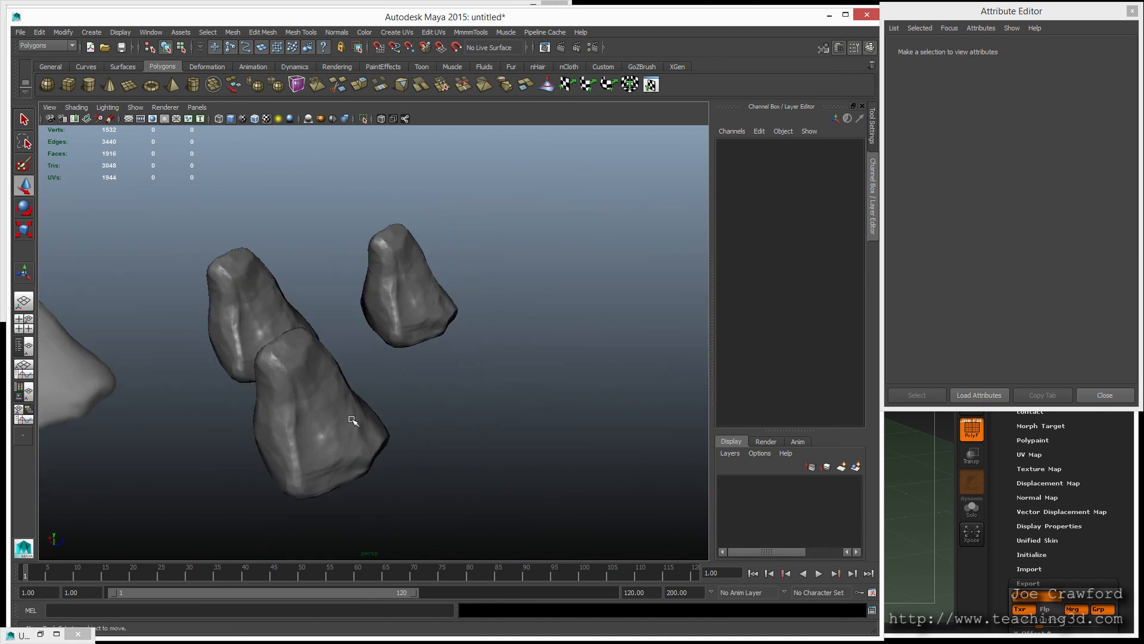
pyautogui.click(351, 417)
pyautogui.click(384, 287)
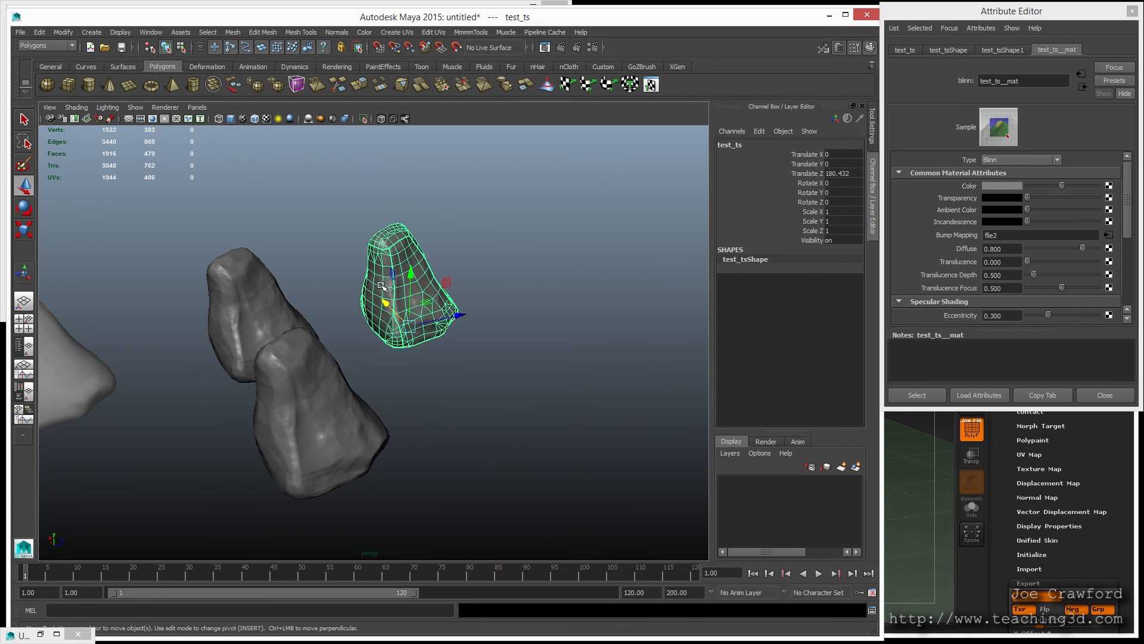
pyautogui.click(343, 445)
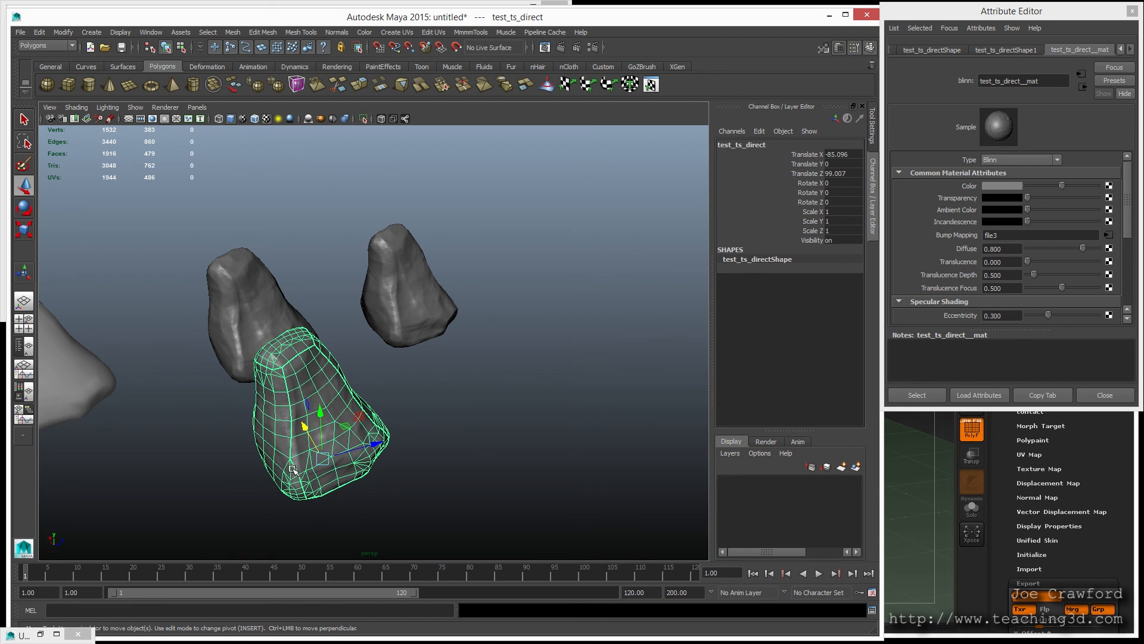
pyautogui.keyDown('alt'); pyautogui.moveTo(255, 401); pyautogui.dragTo(408, 468, button='middle'); pyautogui.keyUp('alt')
pyautogui.scroll(6, 441, 435)
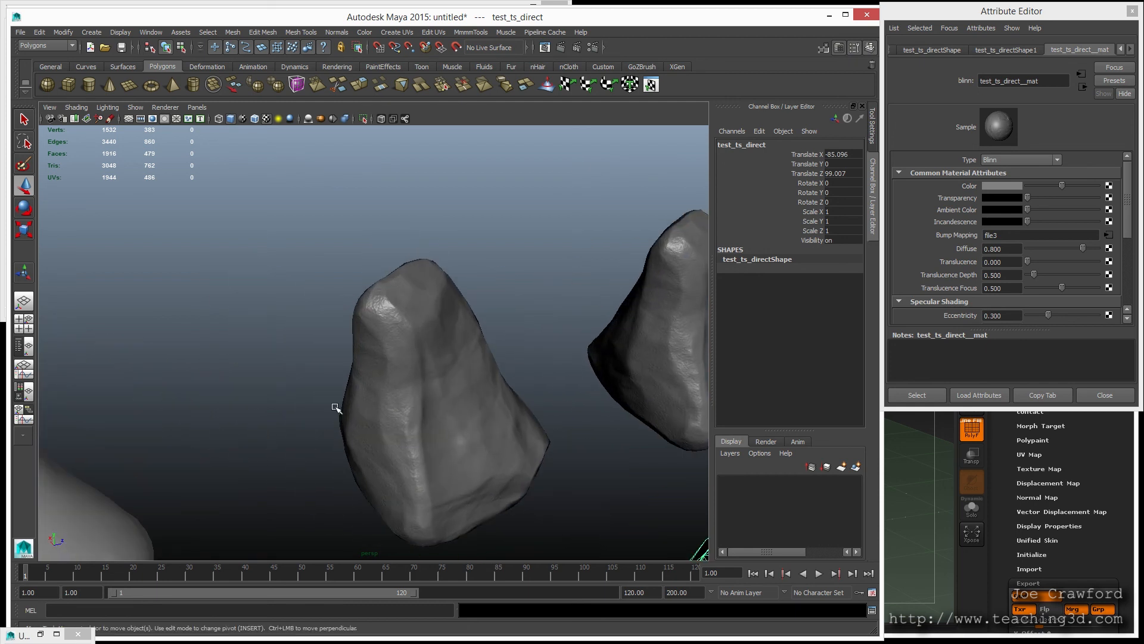
# Try rotating all vertices of the test_os rock about the vertical axis and undo the rotation
pyautogui.click(370, 414)
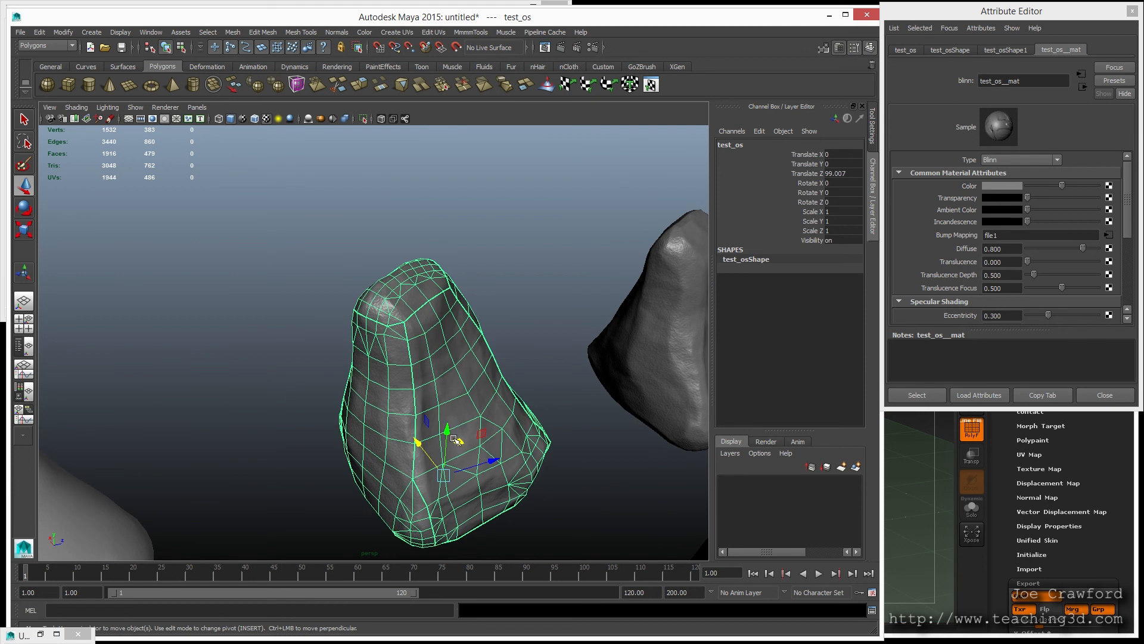
pyautogui.hotkey('ctrl', 'F9')
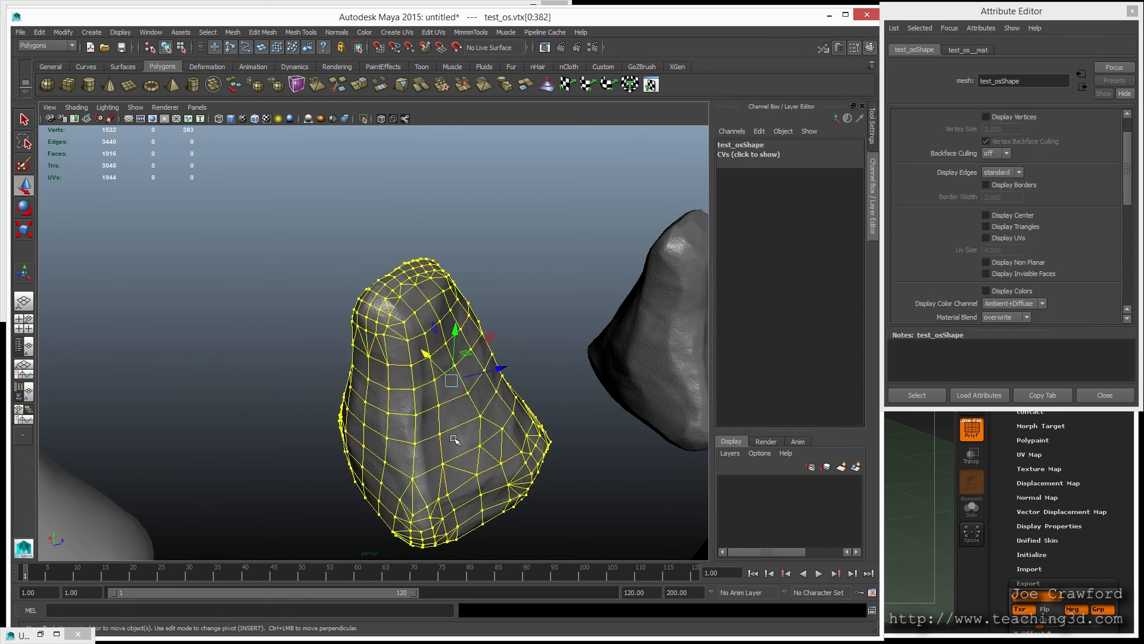
pyautogui.press('b')
pyautogui.press('e')
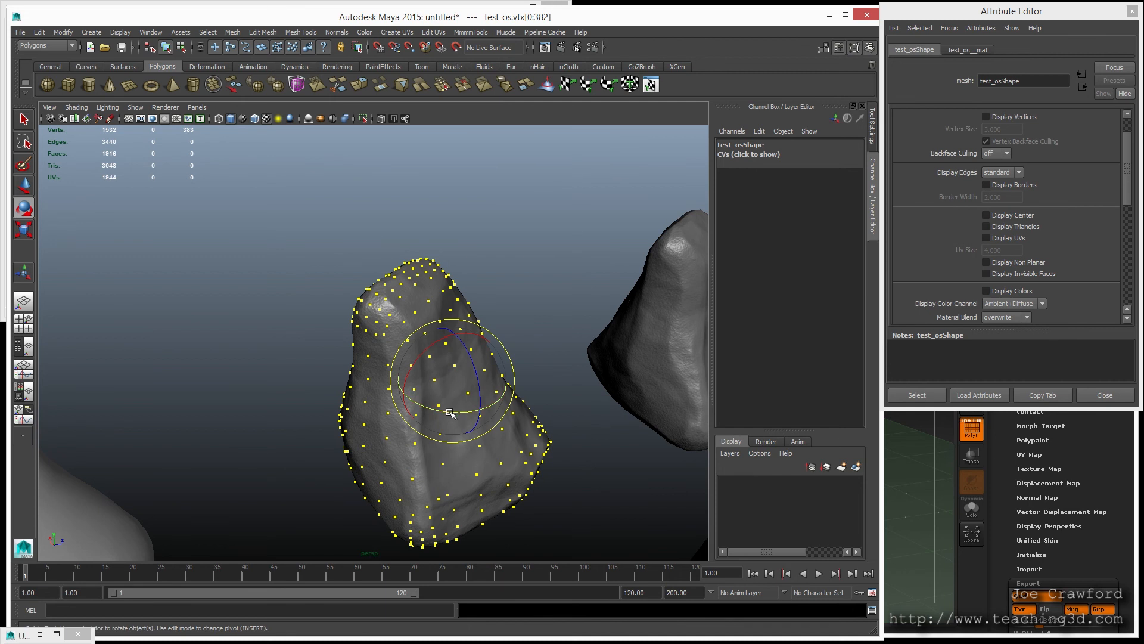
pyautogui.moveTo(451, 412); pyautogui.dragTo(407, 336)
pyautogui.hotkey('ctrl', 'z')
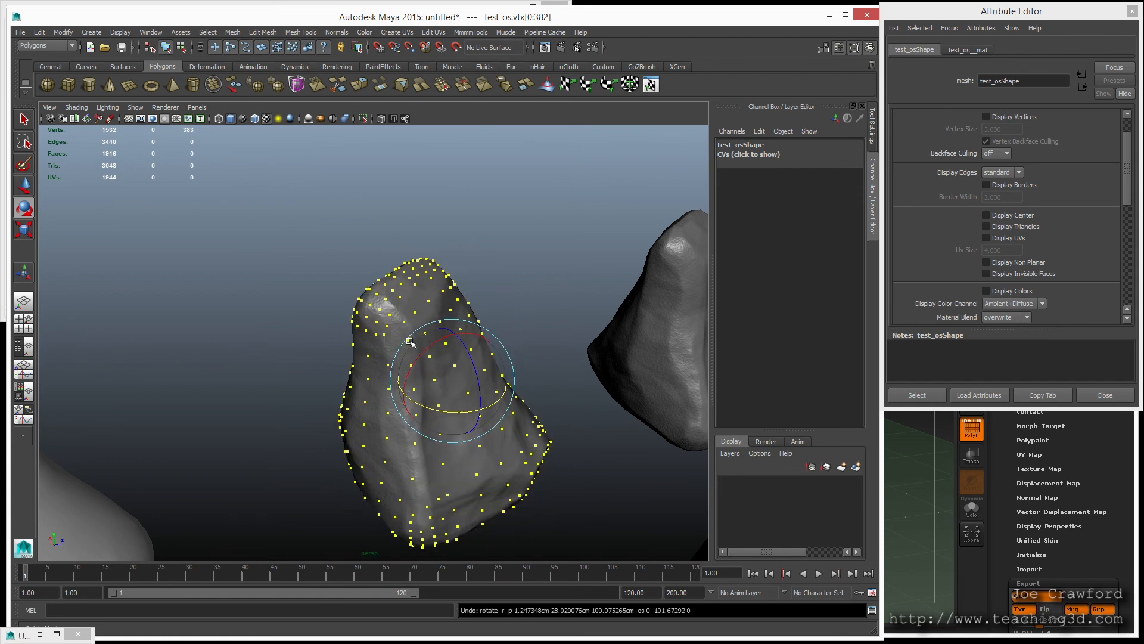
# Create a point light at about X -36, Y 51, Z 36 beside the test_os rock and display the viewport with scene lighting
pyautogui.click(94, 34)
pyautogui.moveTo(155, 84)
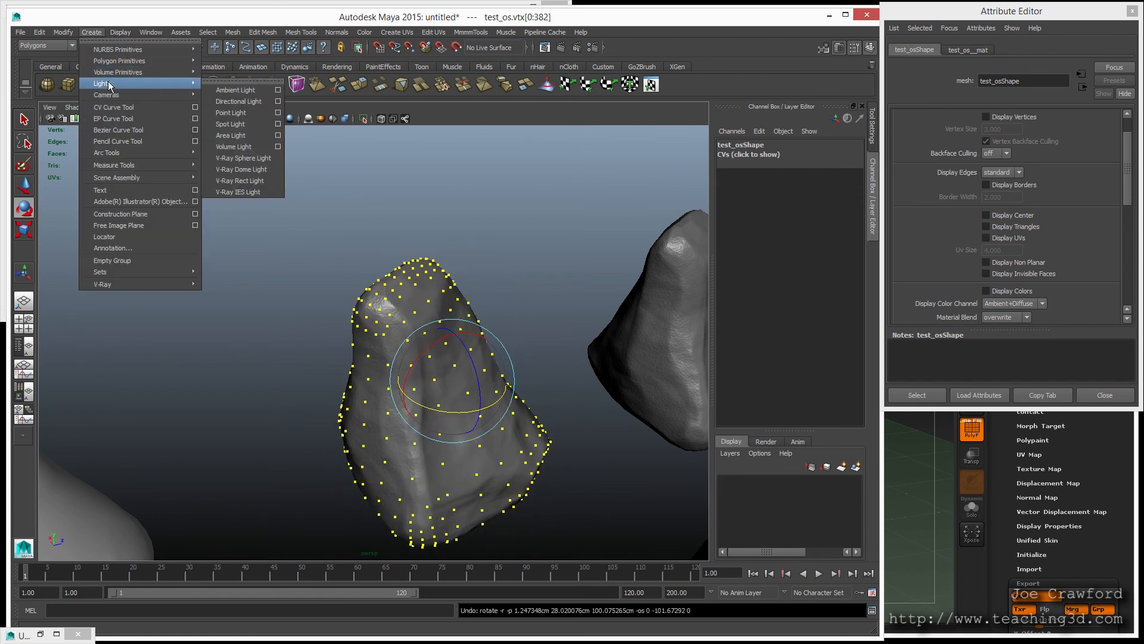
pyautogui.click(231, 112)
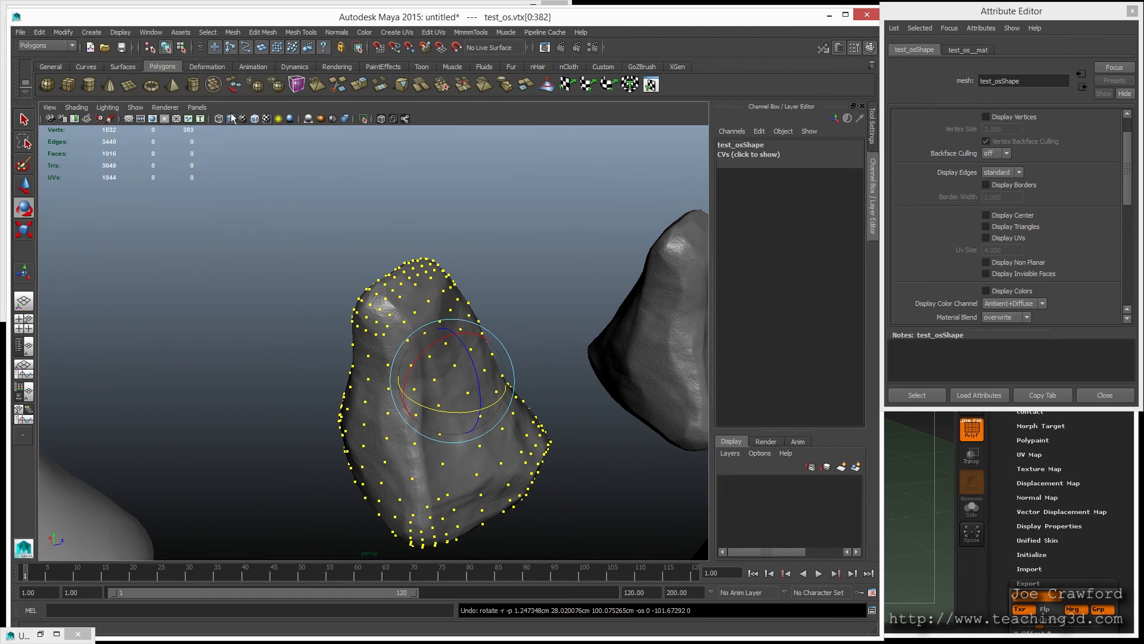
pyautogui.press('w')
pyautogui.press('v')
pyautogui.middleClick(412, 427)
pyautogui.moveTo(454, 416); pyautogui.dragTo(129, 258)
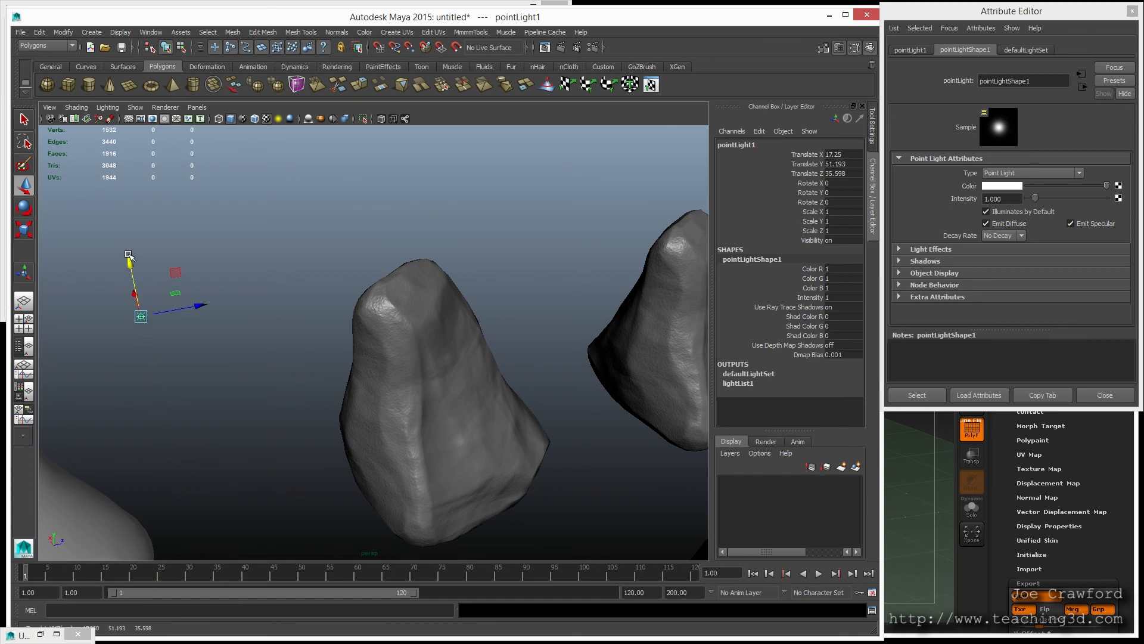
pyautogui.press('7')
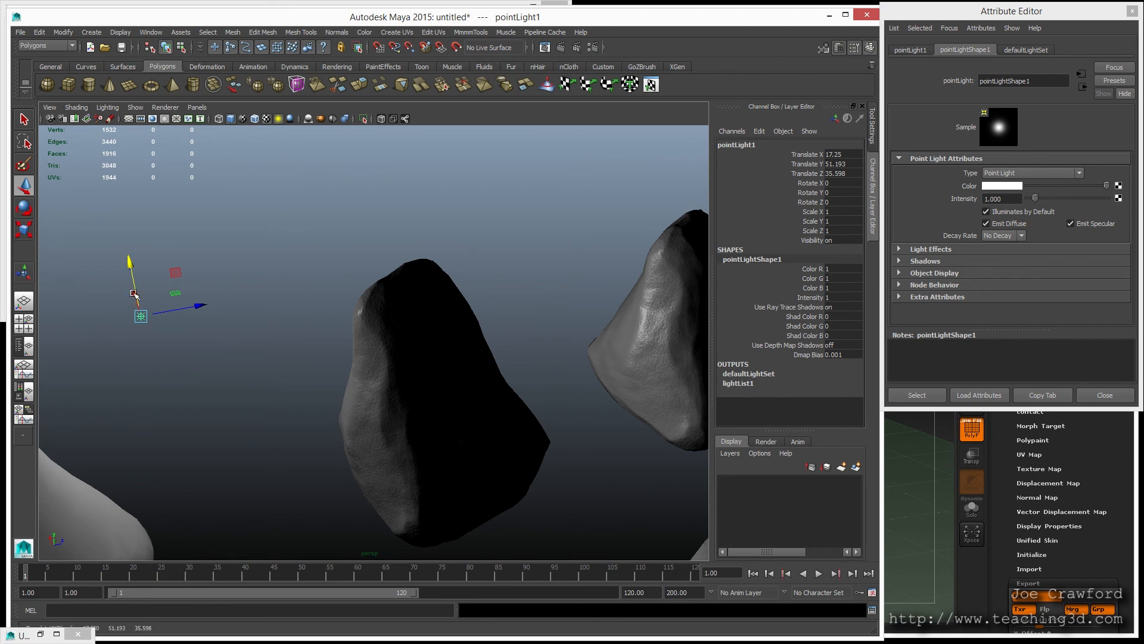
pyautogui.moveTo(133, 294); pyautogui.dragTo(449, 433)
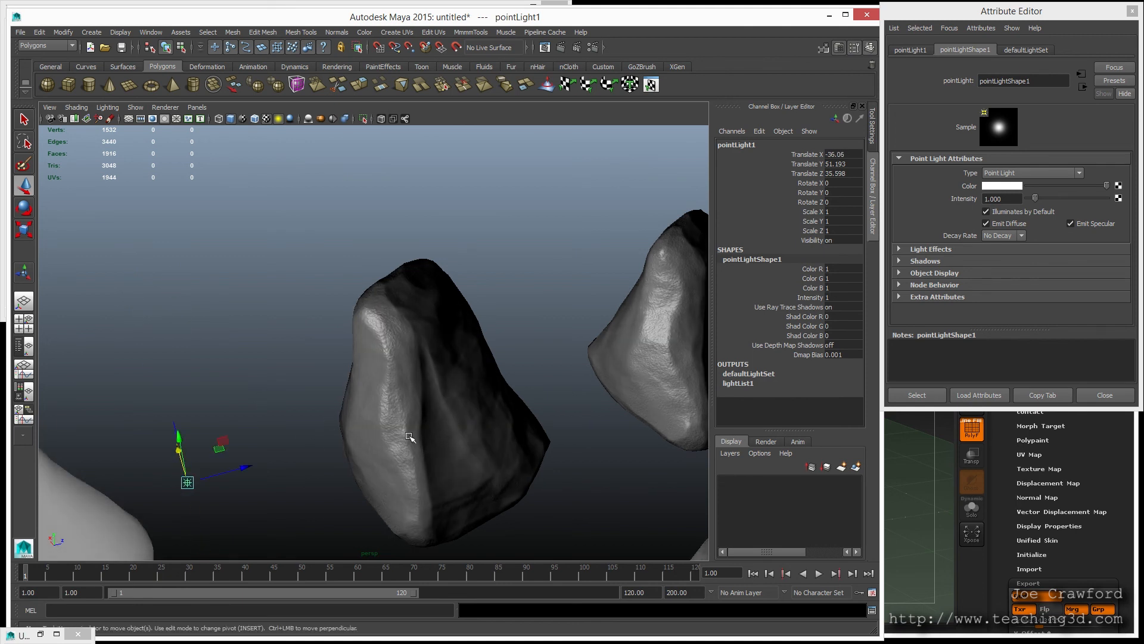
# Rotate all vertices of the test_os rock about several axes under the point light
pyautogui.click(409, 436)
pyautogui.hotkey('ctrl', 'F9')
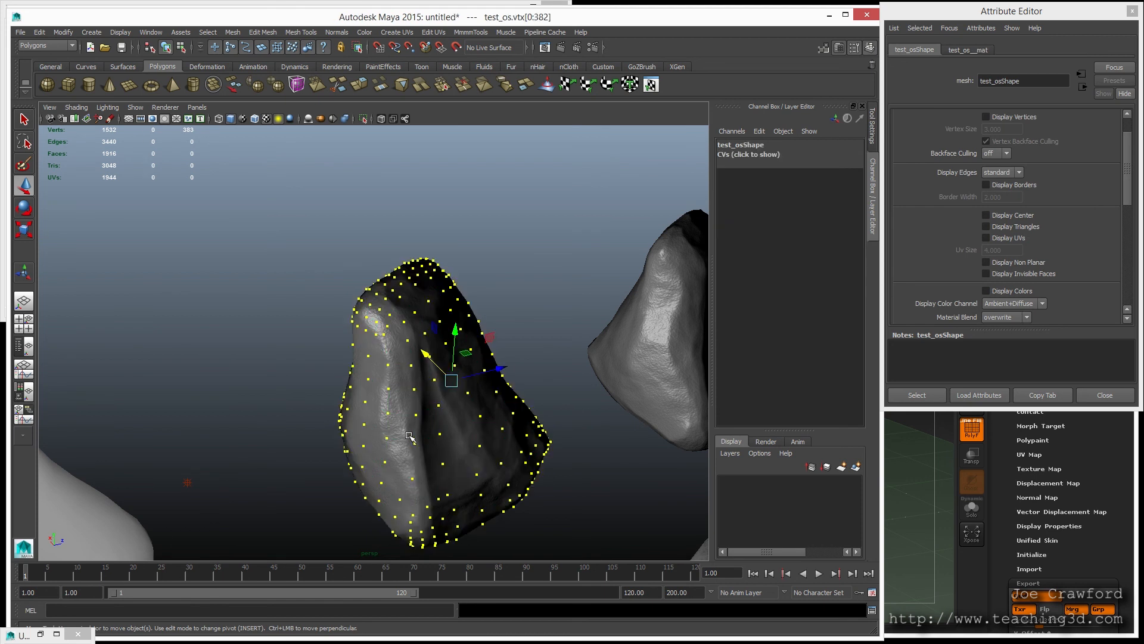
pyautogui.press('e')
pyautogui.moveTo(397, 434); pyautogui.dragTo(396, 373, button='right')
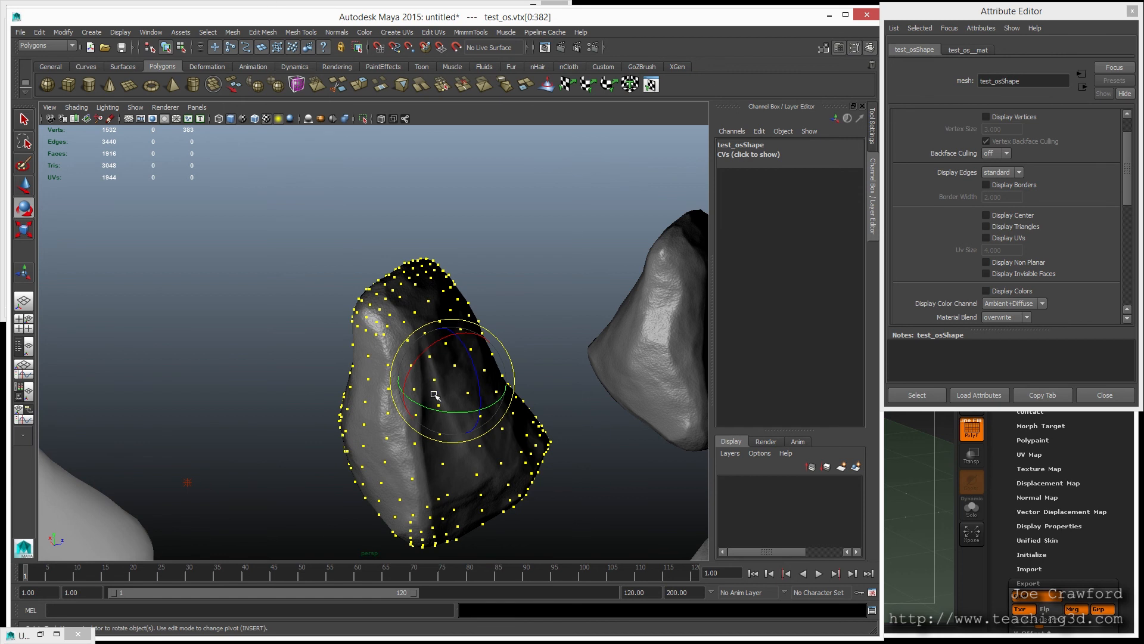
pyautogui.moveTo(456, 411); pyautogui.dragTo(423, 305)
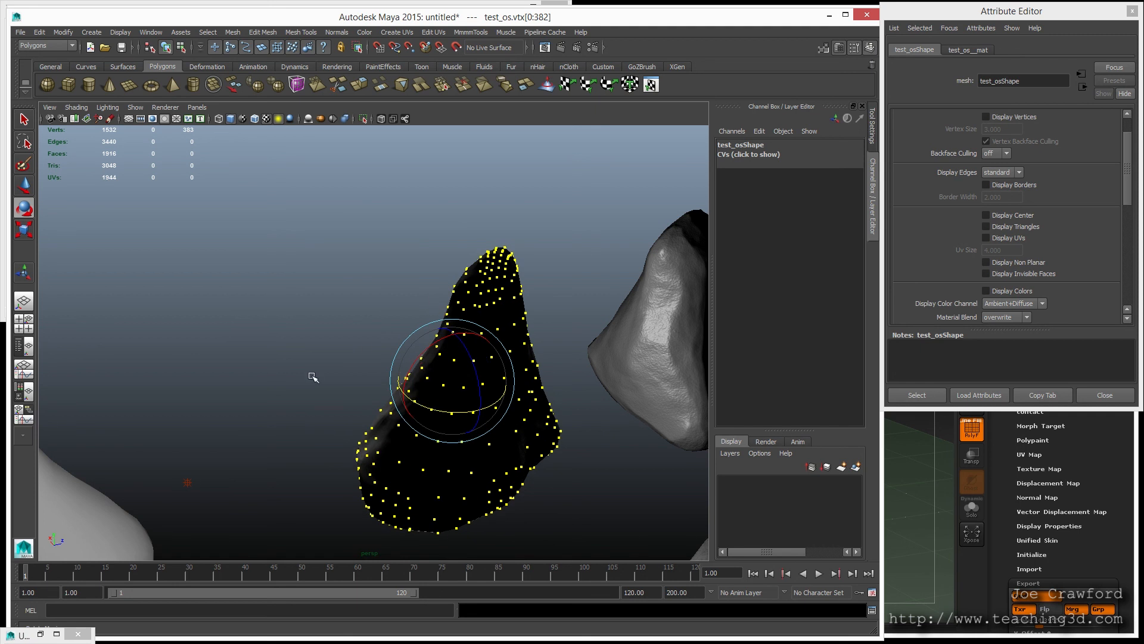
pyautogui.moveTo(469, 374); pyautogui.dragTo(488, 510)
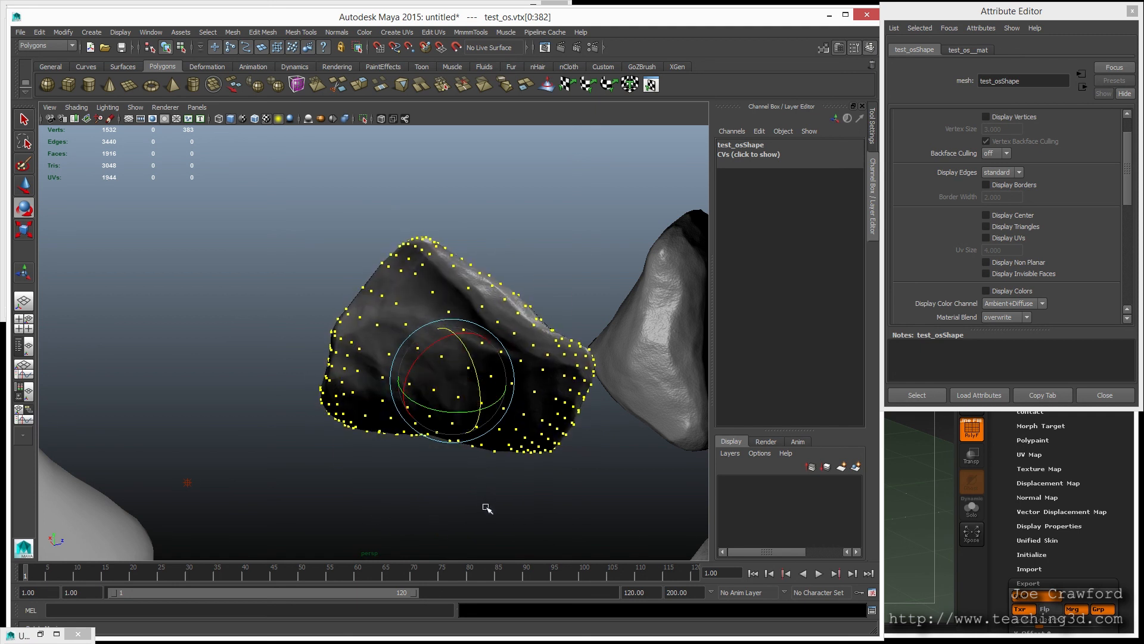
# Try moving the point light beside the test_os rock and undo the move
pyautogui.click(373, 475)
pyautogui.click(366, 369)
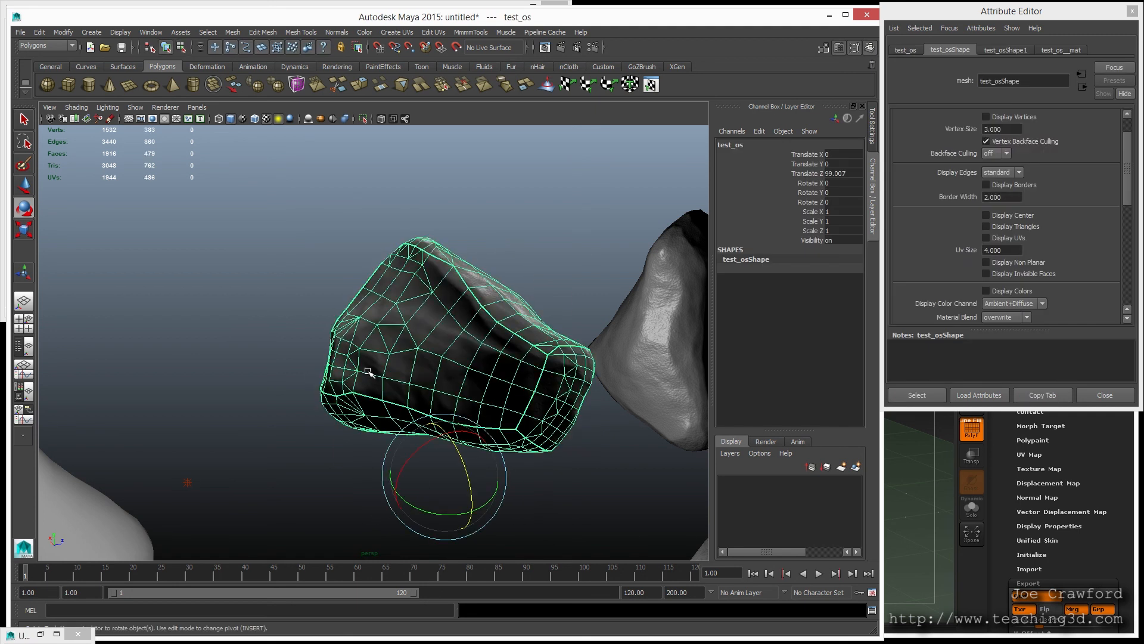
pyautogui.click(187, 482)
pyautogui.press('w')
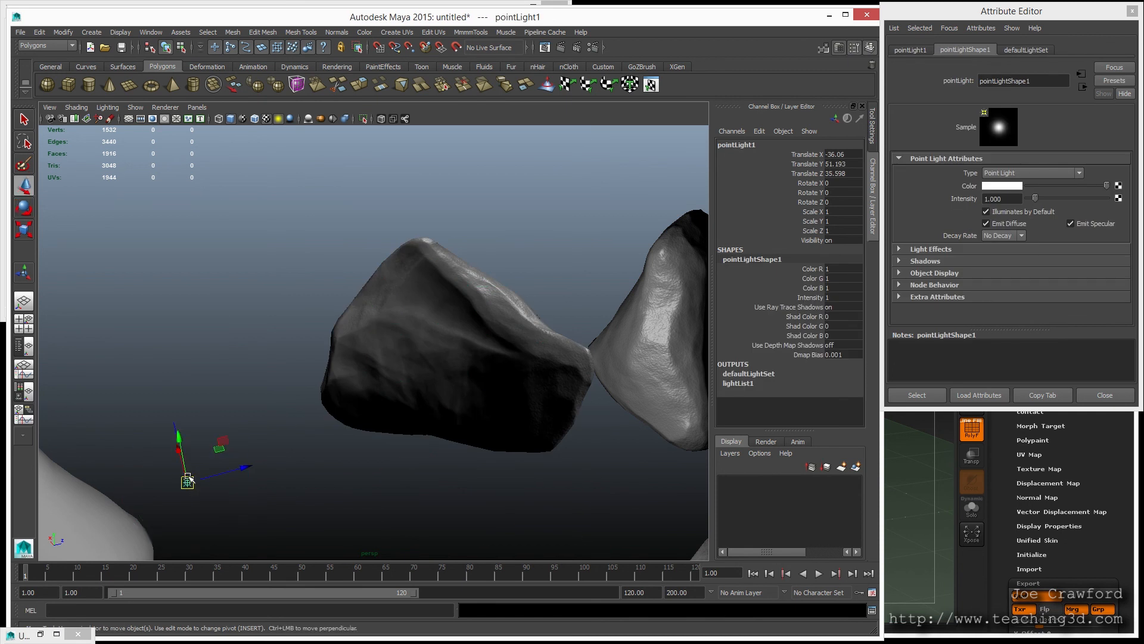
pyautogui.moveTo(181, 433)
pyautogui.mouseDown()
pyautogui.moveTo(178, 385)
pyautogui.moveTo(156, 334)
pyautogui.moveTo(171, 404)
pyautogui.moveTo(82, 246)
pyautogui.moveTo(372, 621)
pyautogui.moveTo(104, 277)
pyautogui.moveTo(369, 578)
pyautogui.moveTo(115, 345)
pyautogui.moveTo(258, 455)
pyautogui.moveTo(161, 371)
pyautogui.moveTo(213, 399)
pyautogui.mouseUp()
pyautogui.hotkey('ctrl', 'z')
pyautogui.hotkey('ctrl', 'z')
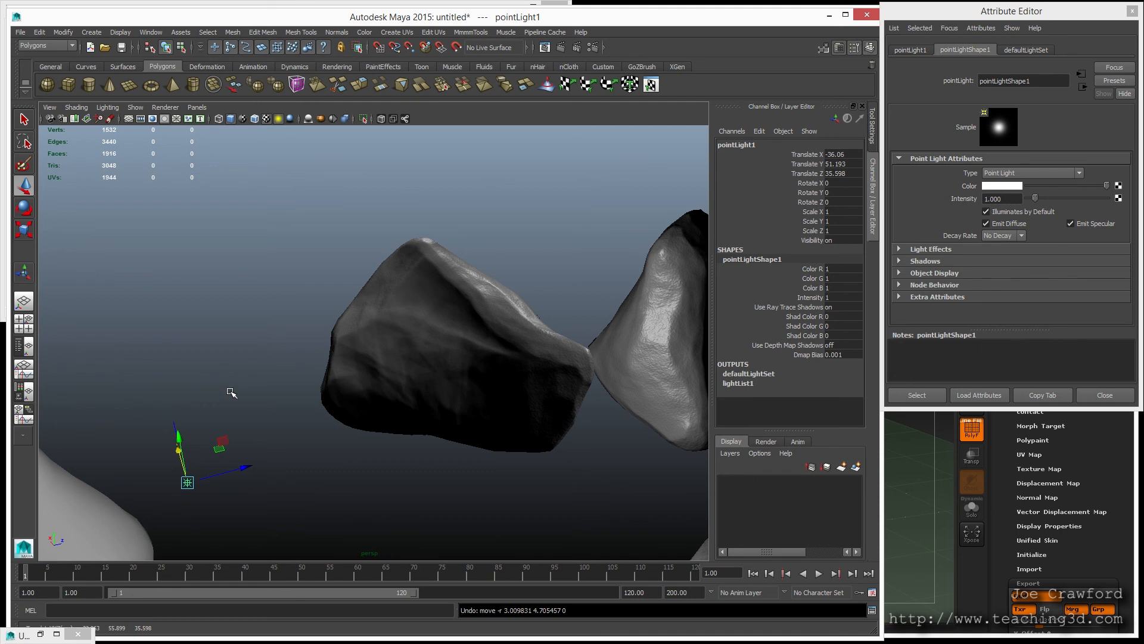
# Undo the vertex rotations of the test_os rock and return to selecting the whole rock
pyautogui.hotkey('ctrl', 'z')
pyautogui.hotkey('ctrl', 'z')
pyautogui.hotkey('ctrl', 'z')
pyautogui.hotkey('ctrl', 'z')
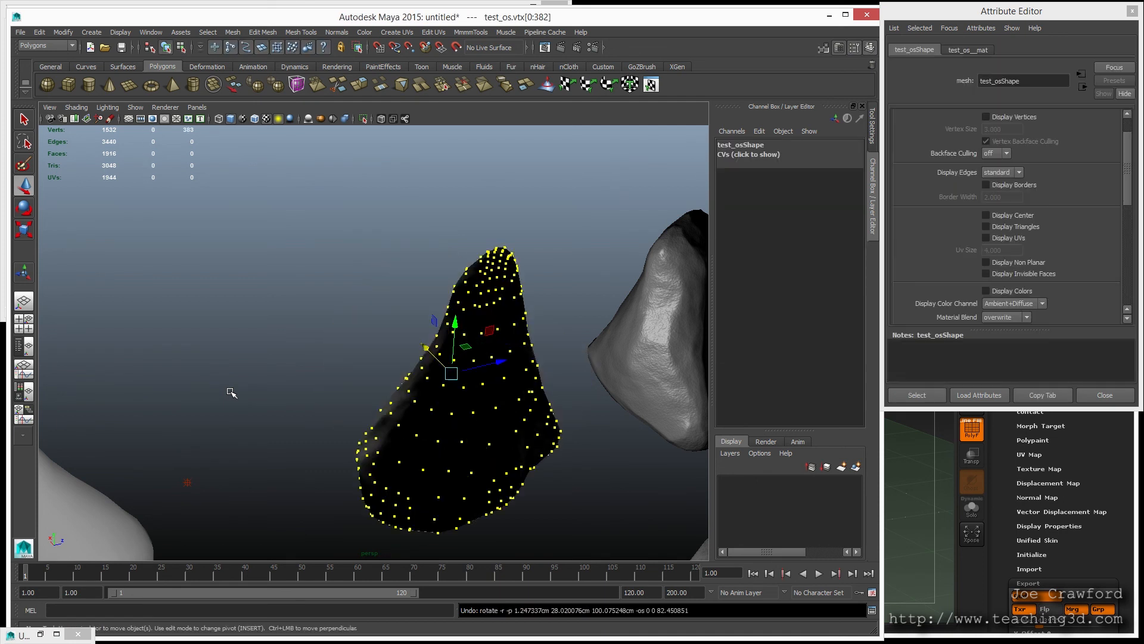
pyautogui.hotkey('ctrl', 'z')
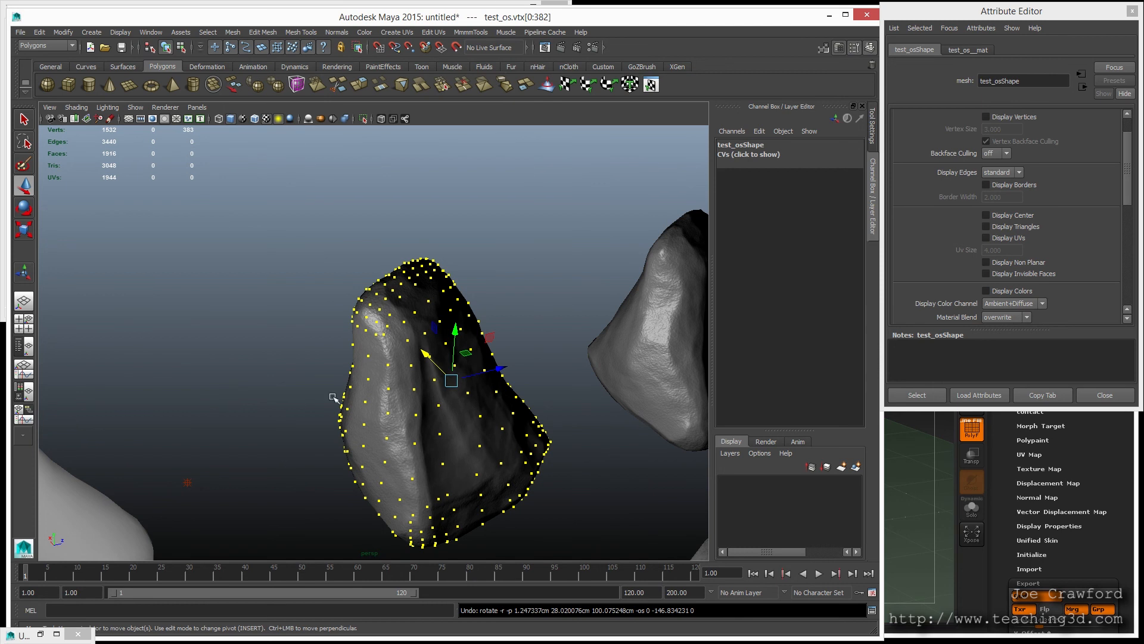
pyautogui.moveTo(502, 370)
pyautogui.mouseDown()
pyautogui.moveTo(403, 390)
pyautogui.moveTo(613, 369)
pyautogui.moveTo(500, 383)
pyautogui.mouseUp()
pyautogui.hotkey('ctrl', 'z')
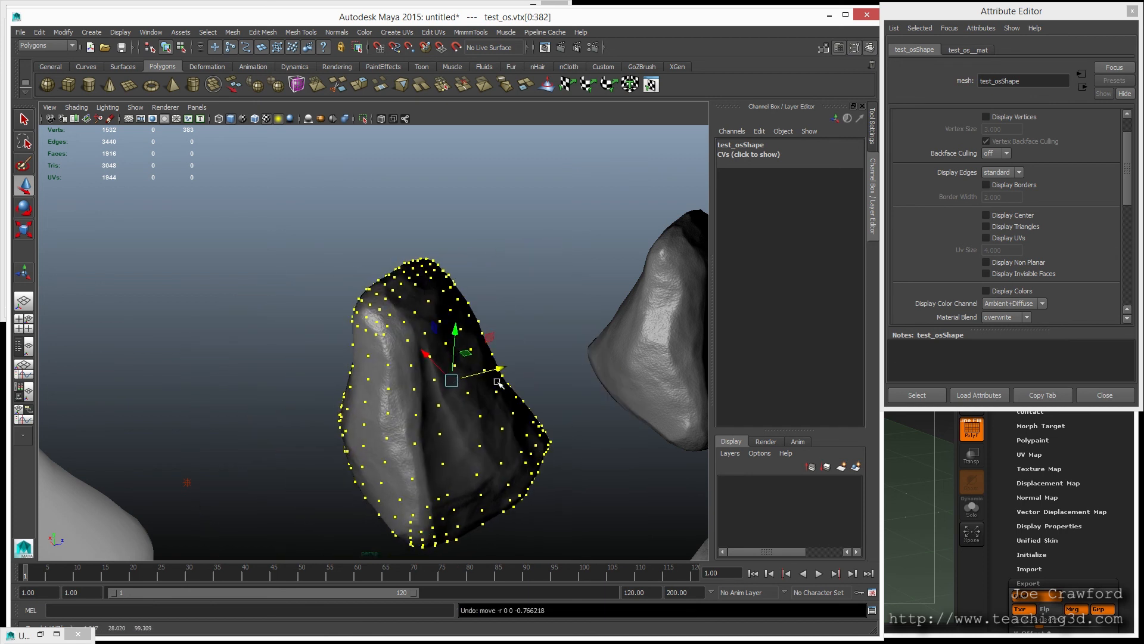
pyautogui.moveTo(300, 275); pyautogui.dragTo(422, 353)
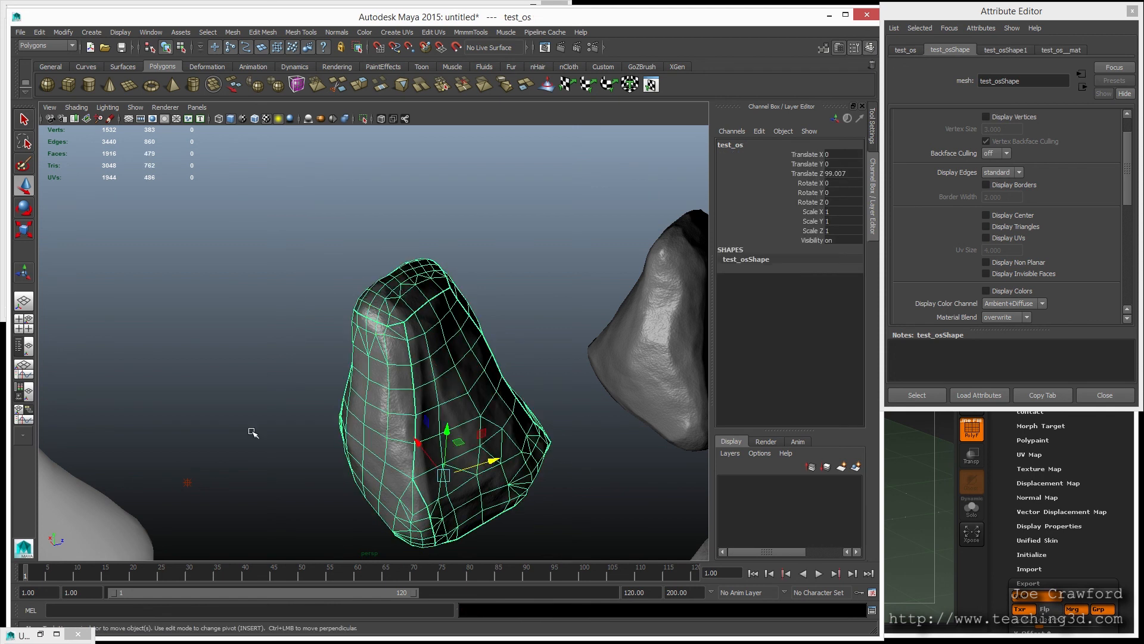
# Rotate all vertices of the test_ts rock about more than one axis under the point light
pyautogui.keyDown('alt'); pyautogui.moveTo(575, 363); pyautogui.dragTo(480, 350); pyautogui.keyUp('alt')
pyautogui.click(488, 327)
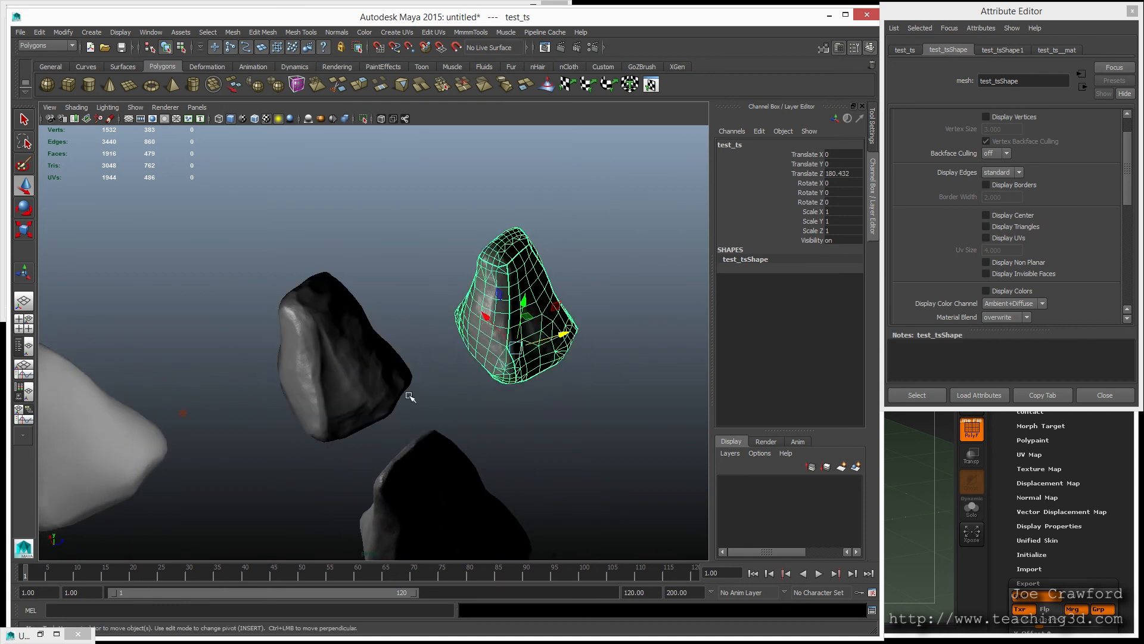
pyautogui.hotkey('ctrl', 'F9')
pyautogui.press('e')
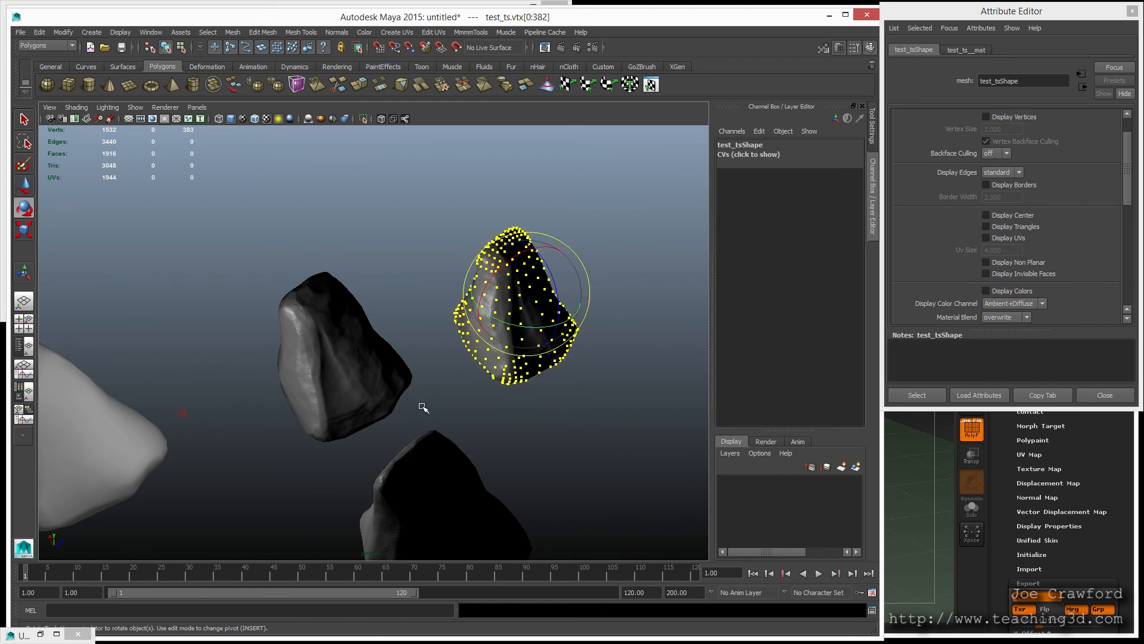
pyautogui.moveTo(528, 323)
pyautogui.mouseDown()
pyautogui.moveTo(454, 296)
pyautogui.moveTo(452, 272)
pyautogui.mouseUp()
pyautogui.moveTo(568, 321); pyautogui.dragTo(489, 312)
pyautogui.click(418, 266)
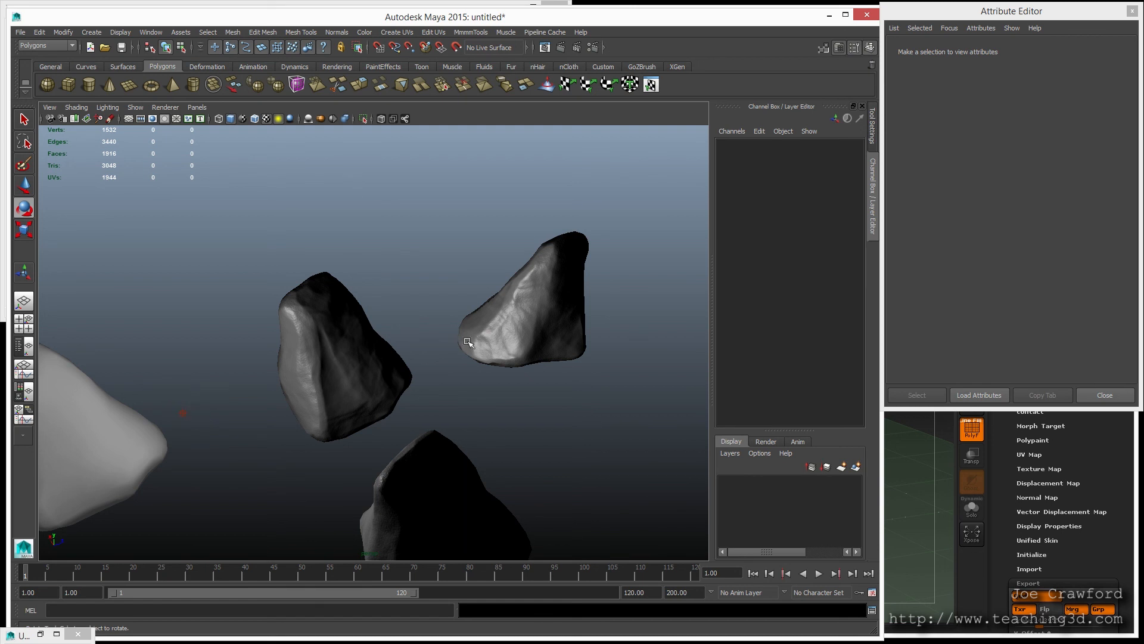
pyautogui.click(488, 337)
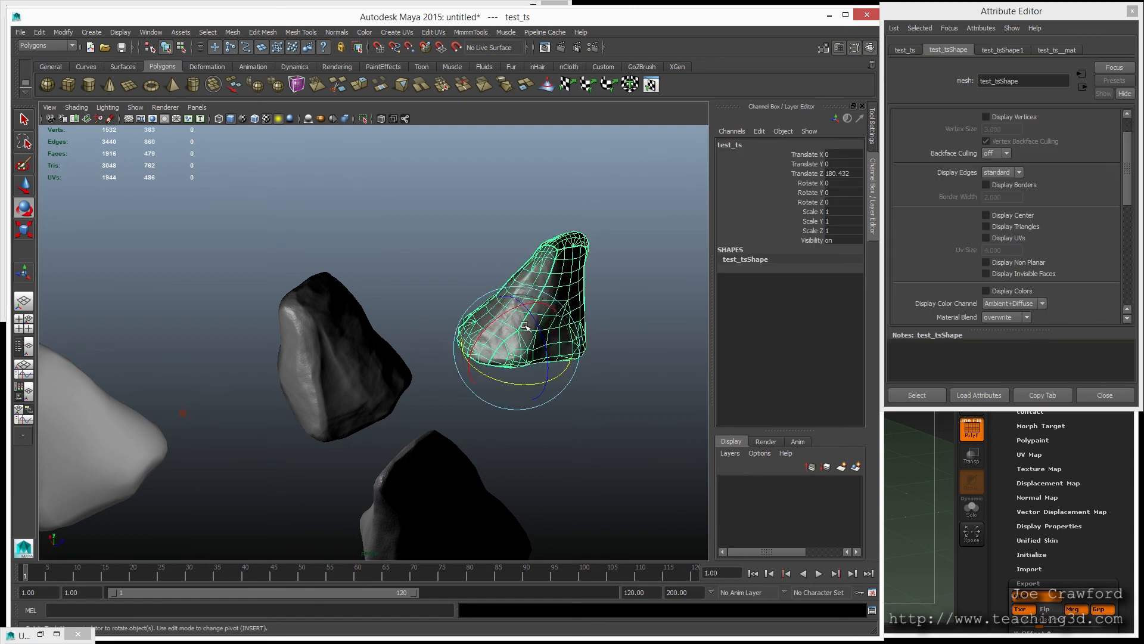
# Undo the vertex rotations of the test_ts rock
pyautogui.hotkey('ctrl', 'z')
pyautogui.hotkey('ctrl', 'z')
pyautogui.hotkey('ctrl', 'z')
pyautogui.hotkey('ctrl', 'z')
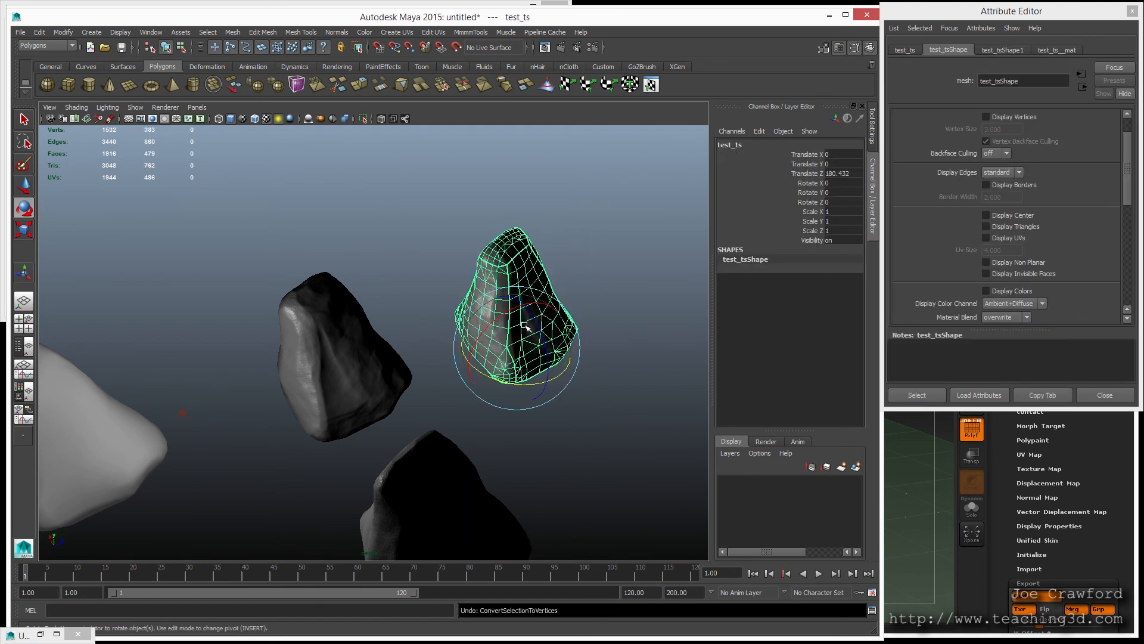
pyautogui.hotkey('ctrl', 'z')
pyautogui.hotkey('ctrl', 'z')
pyautogui.hotkey('ctrl', 'z')
# Compare how the test_os and test_ts rocks are shaded by the point light
pyautogui.click(392, 268)
pyautogui.click(488, 311)
pyautogui.moveTo(495, 320)
pyautogui.keyDown('alt'); pyautogui.mouseDown()
pyautogui.moveTo(421, 292)
pyautogui.moveTo(486, 323)
pyautogui.mouseUp(); pyautogui.keyUp('alt')
pyautogui.click(427, 261)
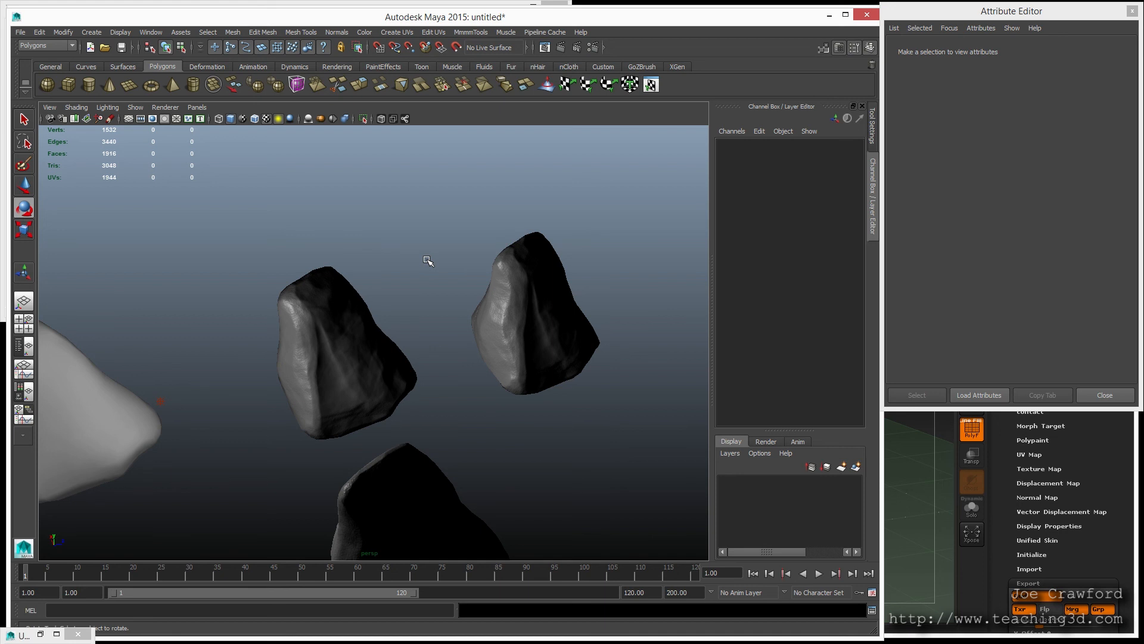
pyautogui.click(334, 405)
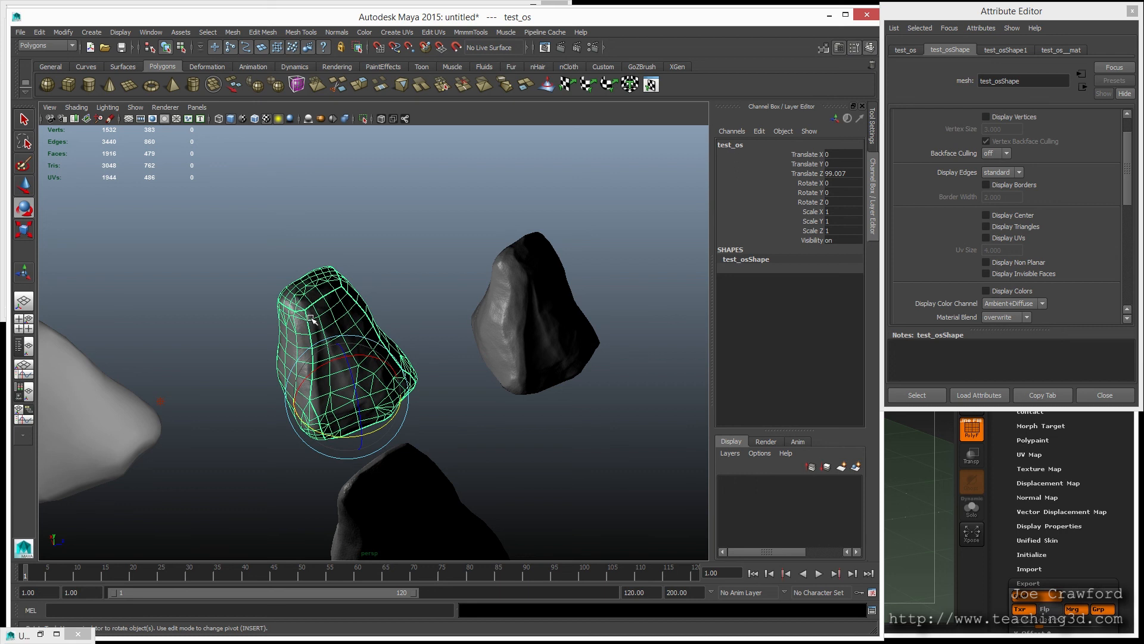
pyautogui.click(257, 487)
pyautogui.keyDown('alt'); pyautogui.moveTo(258, 486); pyautogui.dragTo(281, 459); pyautogui.keyUp('alt')
# Undo the creation of the point light and restore the textured viewport display with default lighting
pyautogui.hotkey('ctrl', 'z')
pyautogui.hotkey('ctrl', 'z')
pyautogui.hotkey('ctrl', 'z')
pyautogui.hotkey('ctrl', 'z')
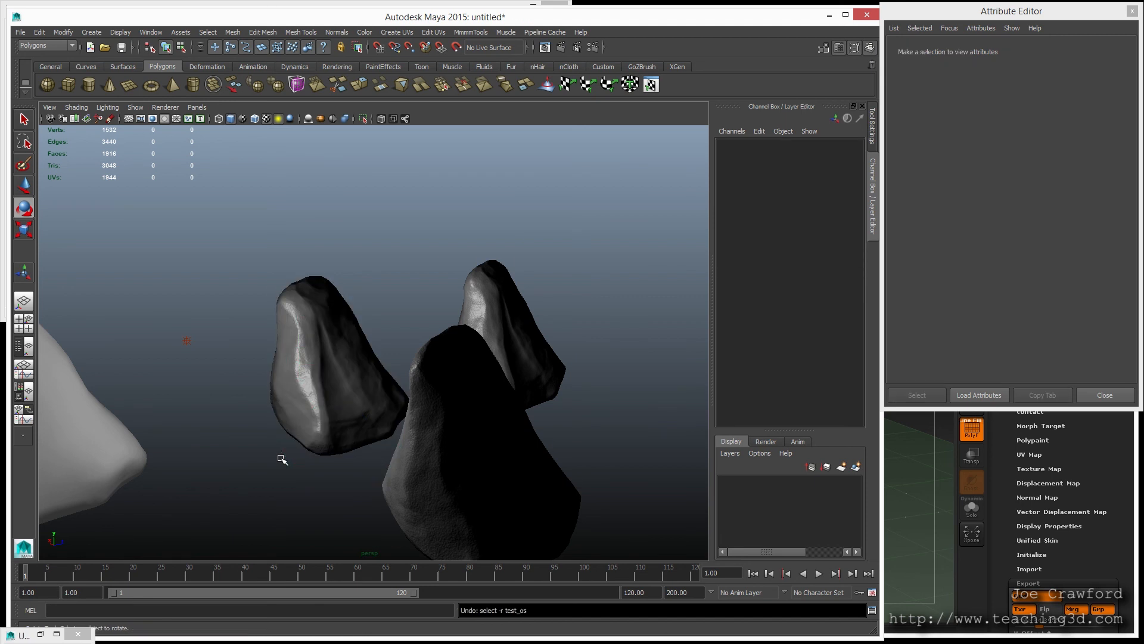
pyautogui.hotkey('ctrl', 'z')
pyautogui.hotkey('ctrl', 'z')
pyautogui.hotkey('ctrl', 'z')
pyautogui.hotkey('ctrl', 'z')
pyautogui.hotkey('ctrl', 'z')
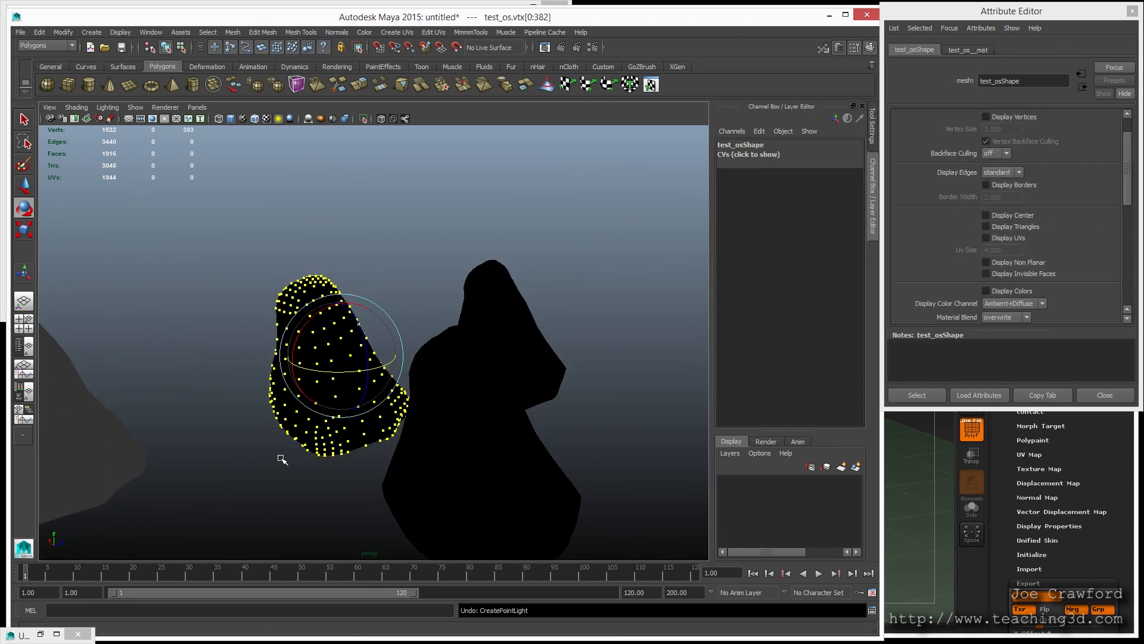
pyautogui.hotkey('ctrl', 'z')
pyautogui.hotkey('ctrl', 'z')
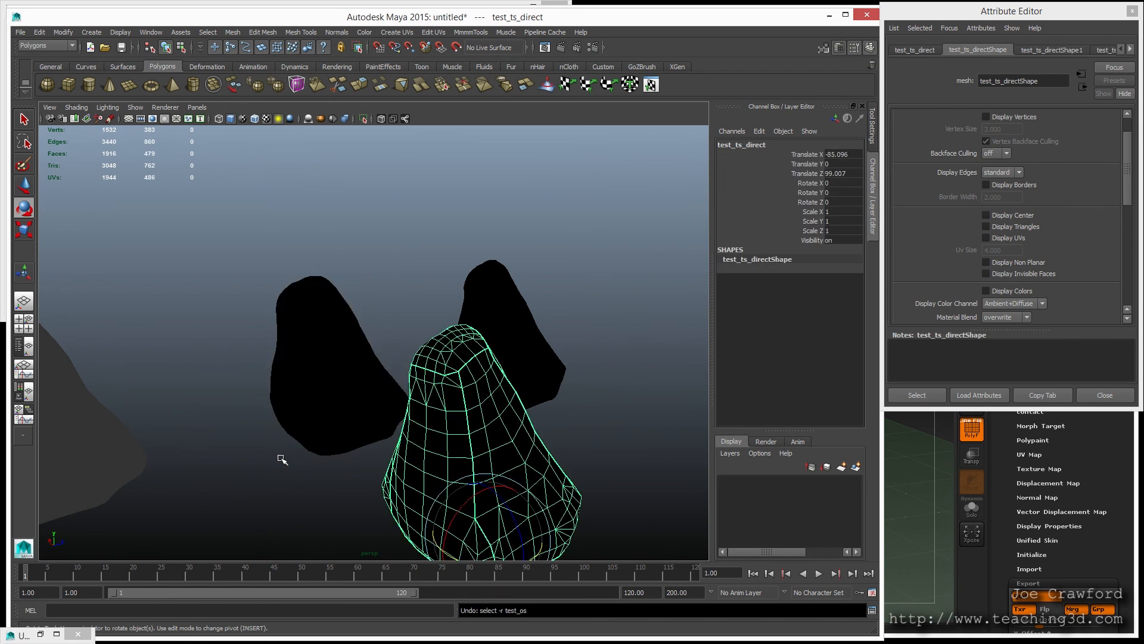
pyautogui.press('5')
pyautogui.press('6')
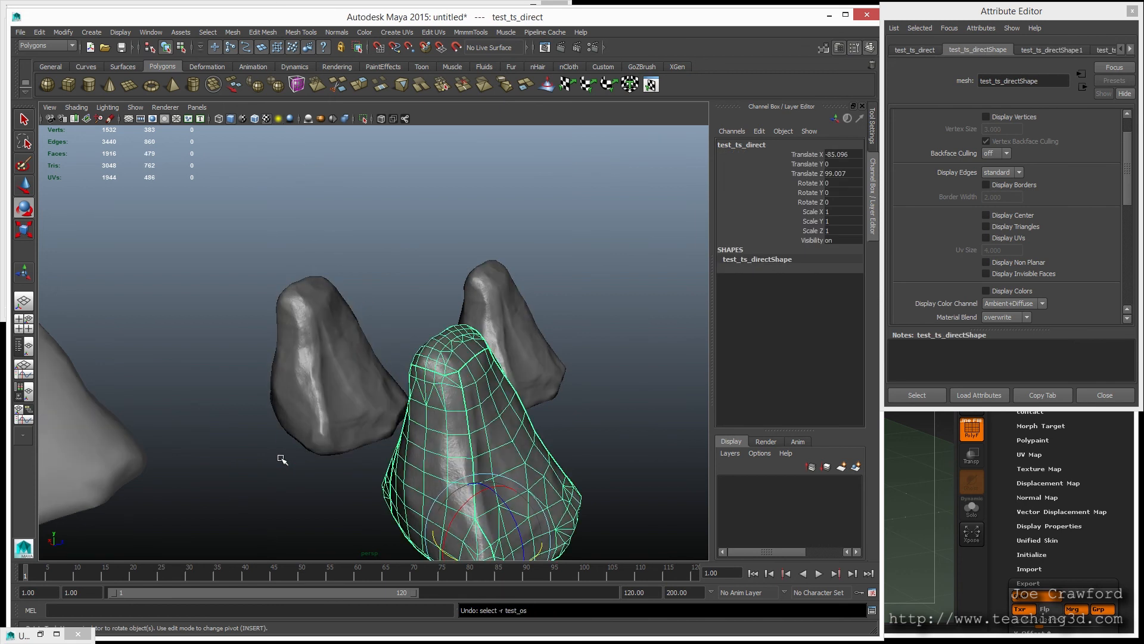
# Clear the selection, frame all the test rocks in the viewport, and switch to xNormal
pyautogui.click(226, 351)
pyautogui.press('a')
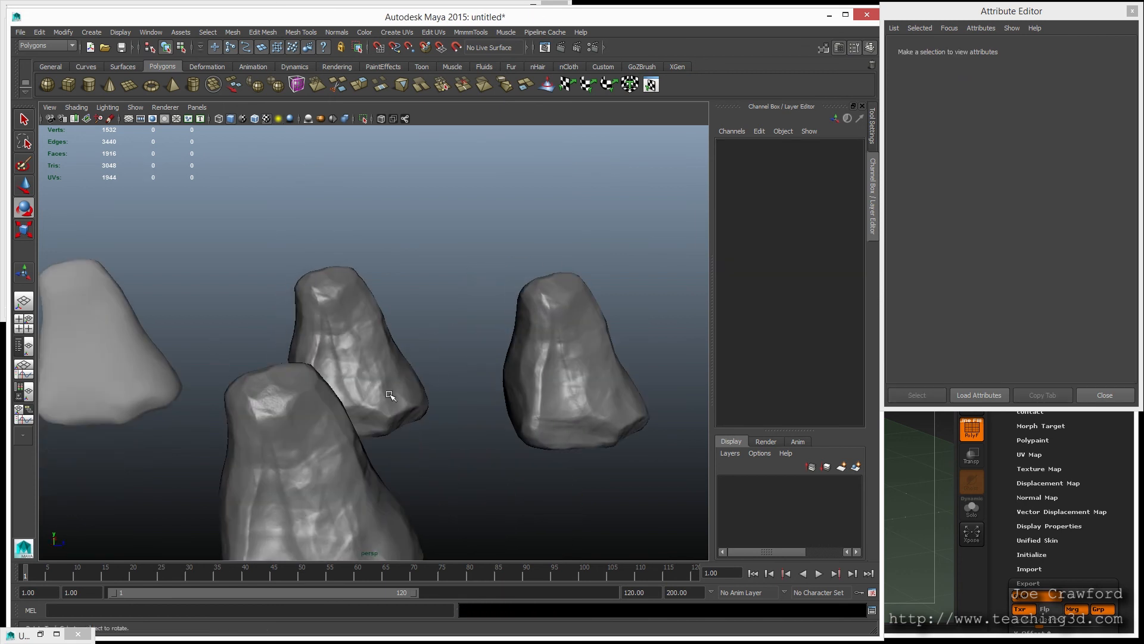
pyautogui.moveTo(322, 378)
pyautogui.keyDown('alt'); pyautogui.mouseDown()
pyautogui.moveTo(292, 387)
pyautogui.moveTo(310, 378)
pyautogui.mouseUp(); pyautogui.keyUp('alt')
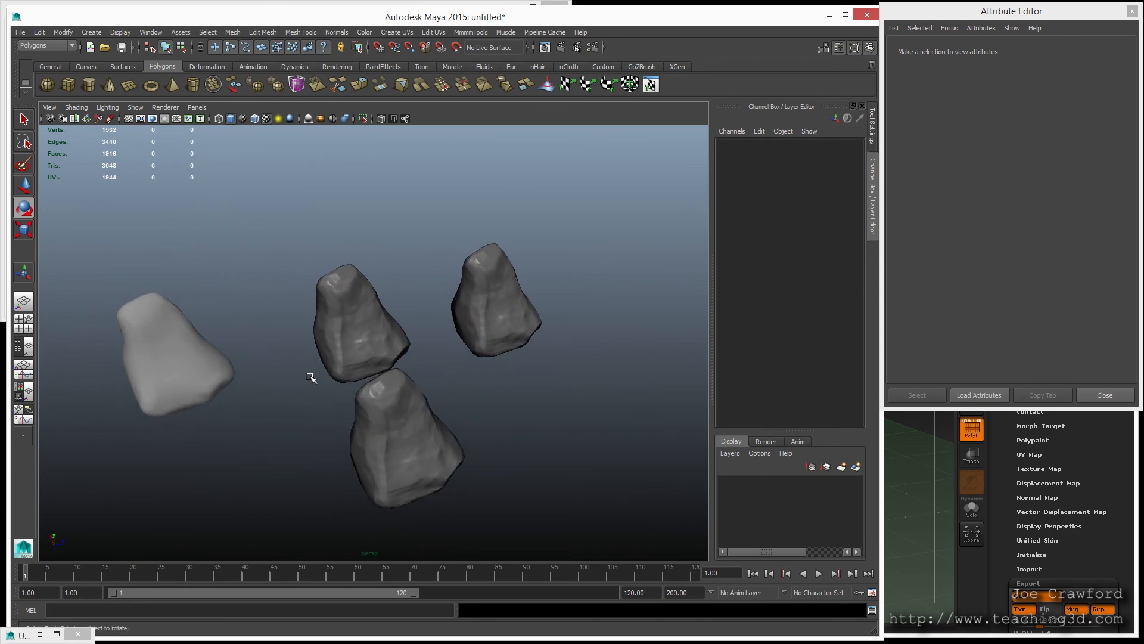
pyautogui.hotkey('alt', 'Tab')
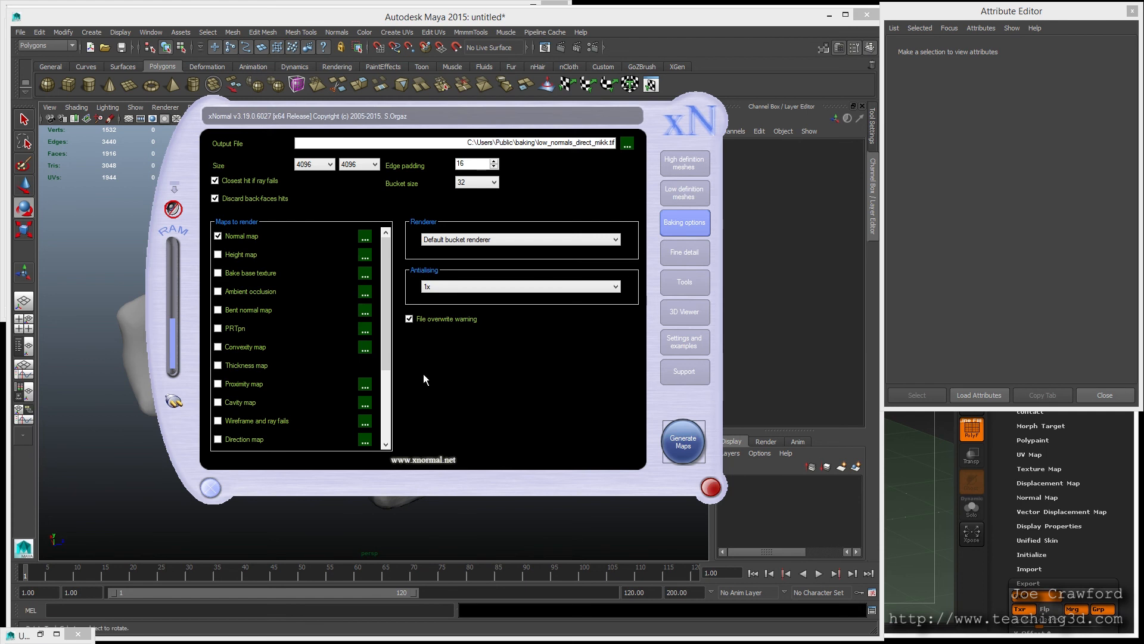